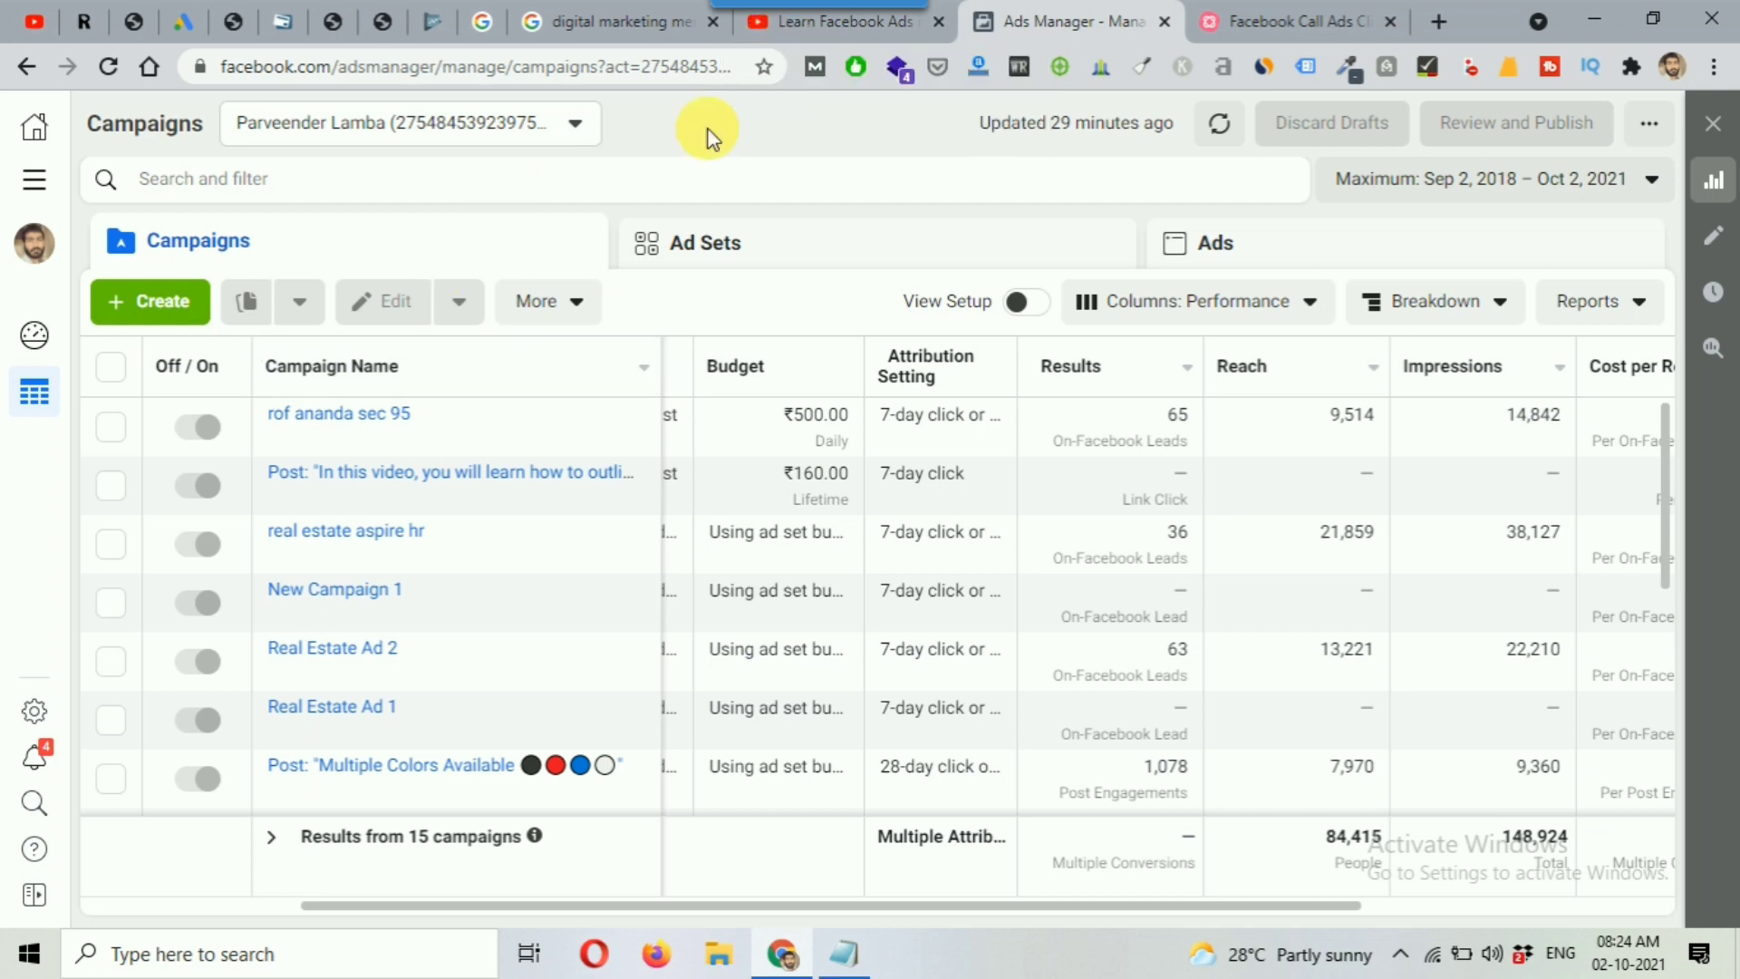
# Switch to YouTube to look through the Facebook Ads course playlist's videos, and return to Ads Manager
pyautogui.click(844, 35)
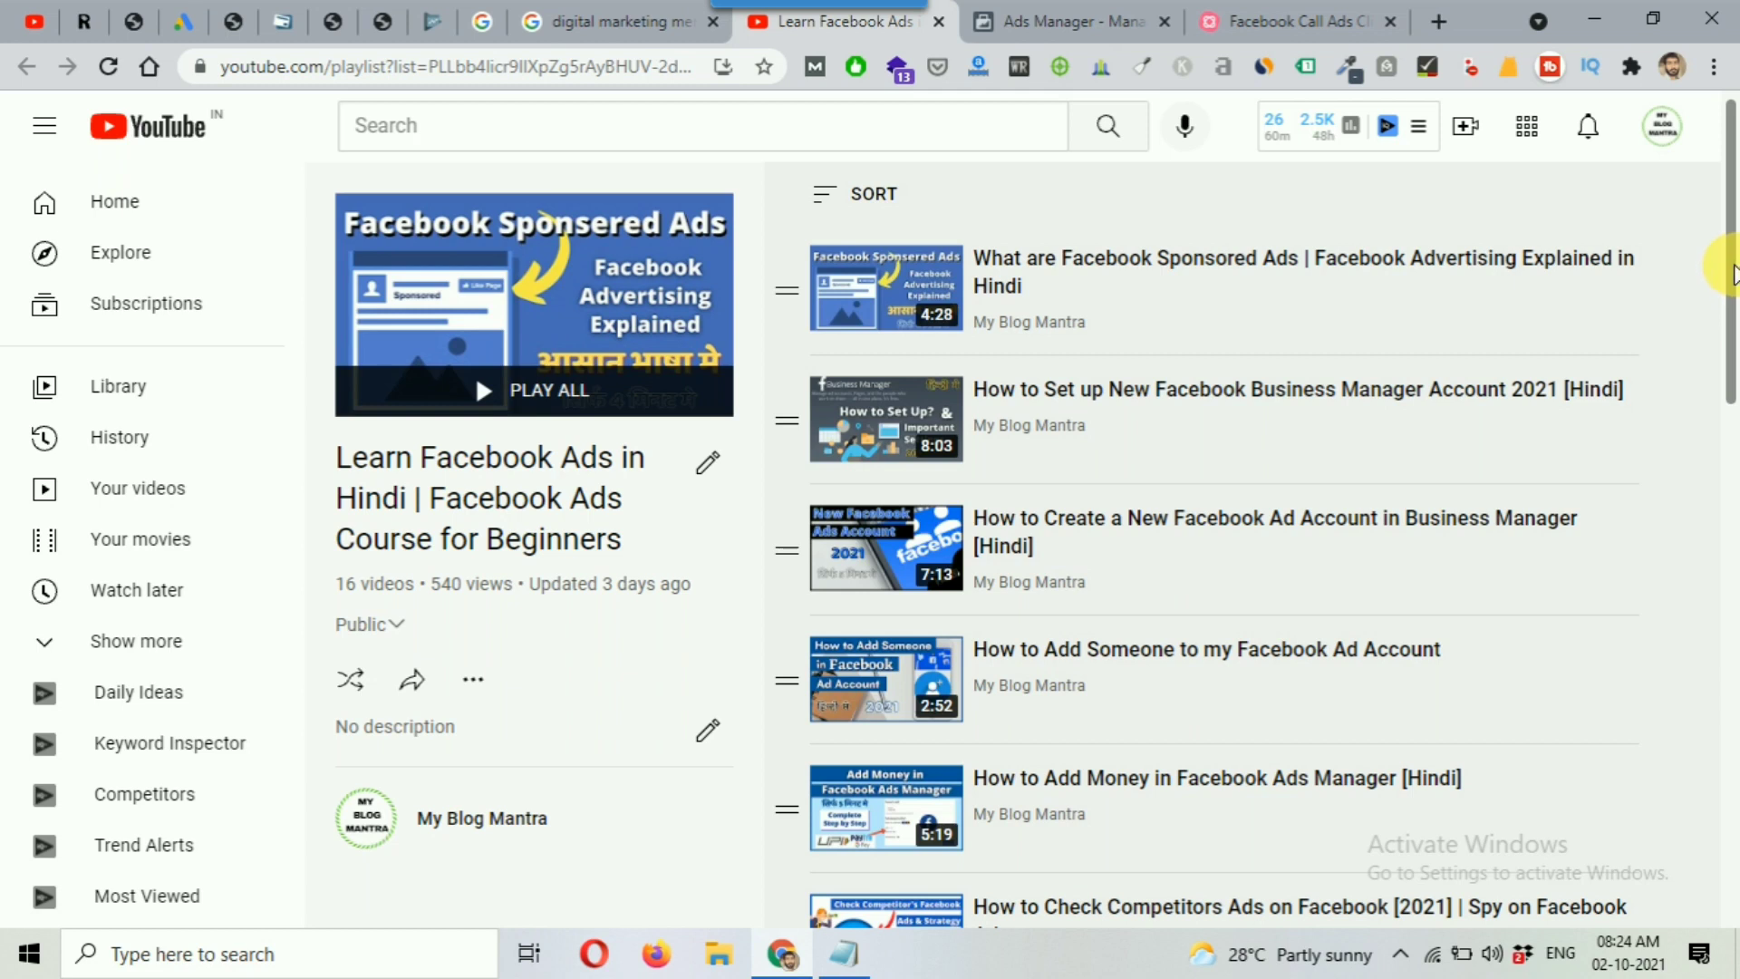
pyautogui.scroll(-1, 1732, 283)
pyautogui.scroll(-1, 1733, 286)
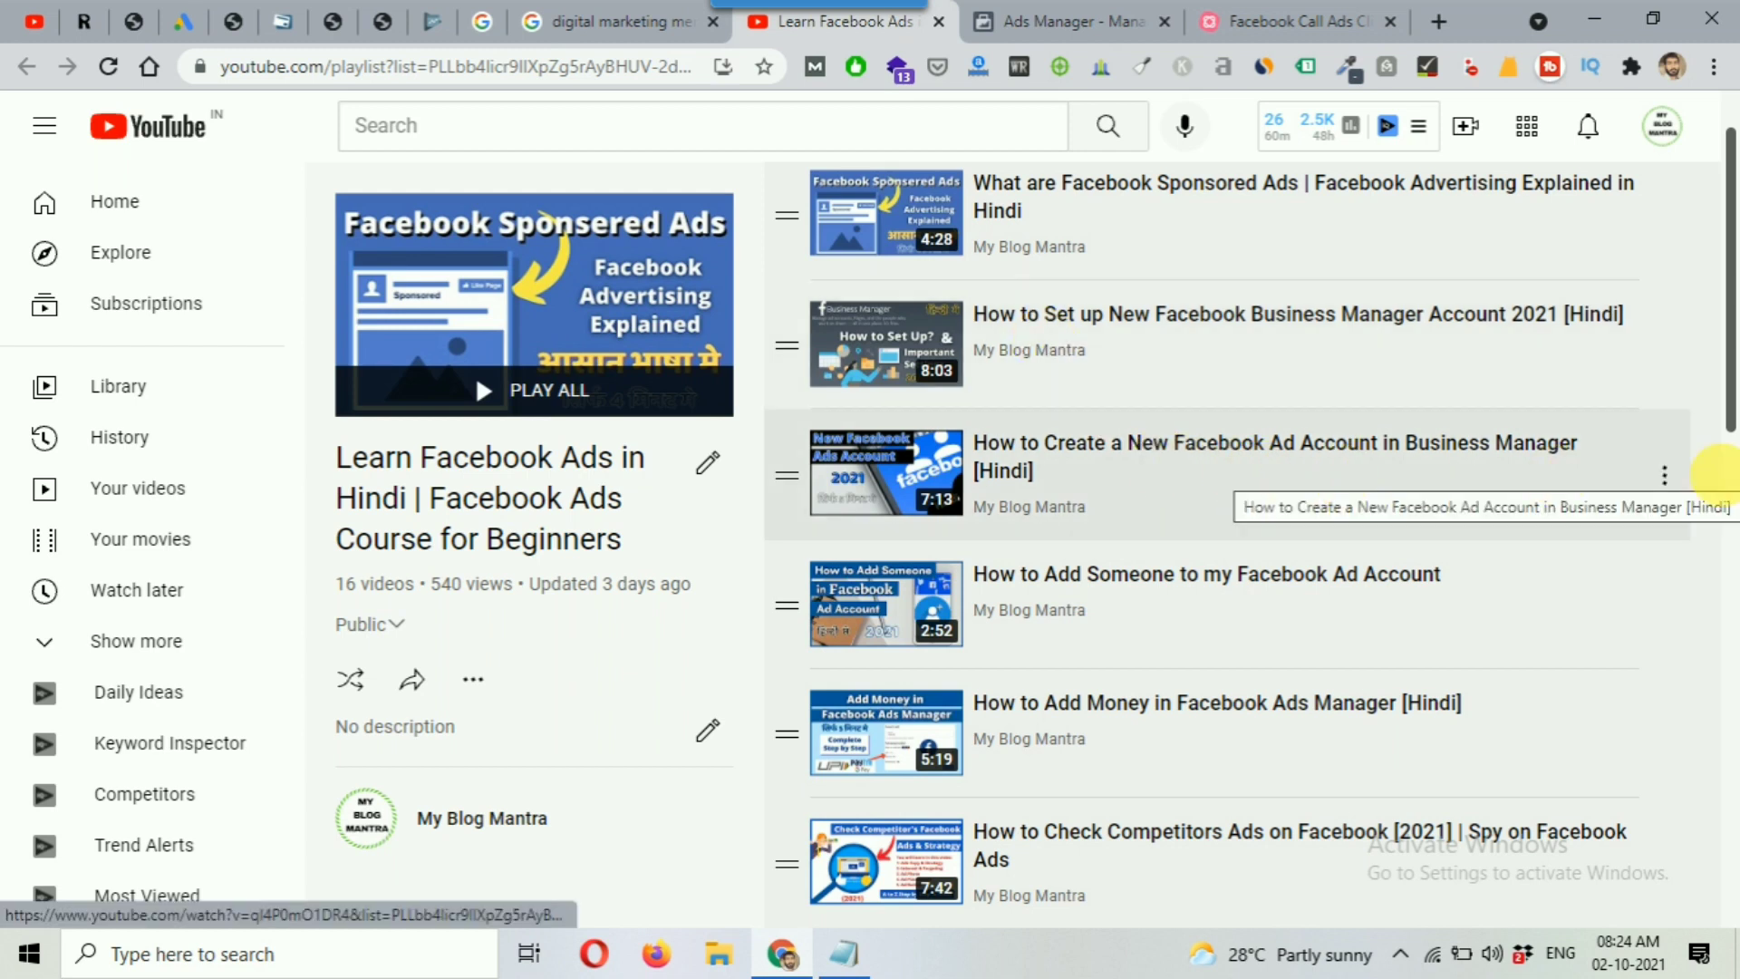
pyautogui.scroll(-2, 1728, 296)
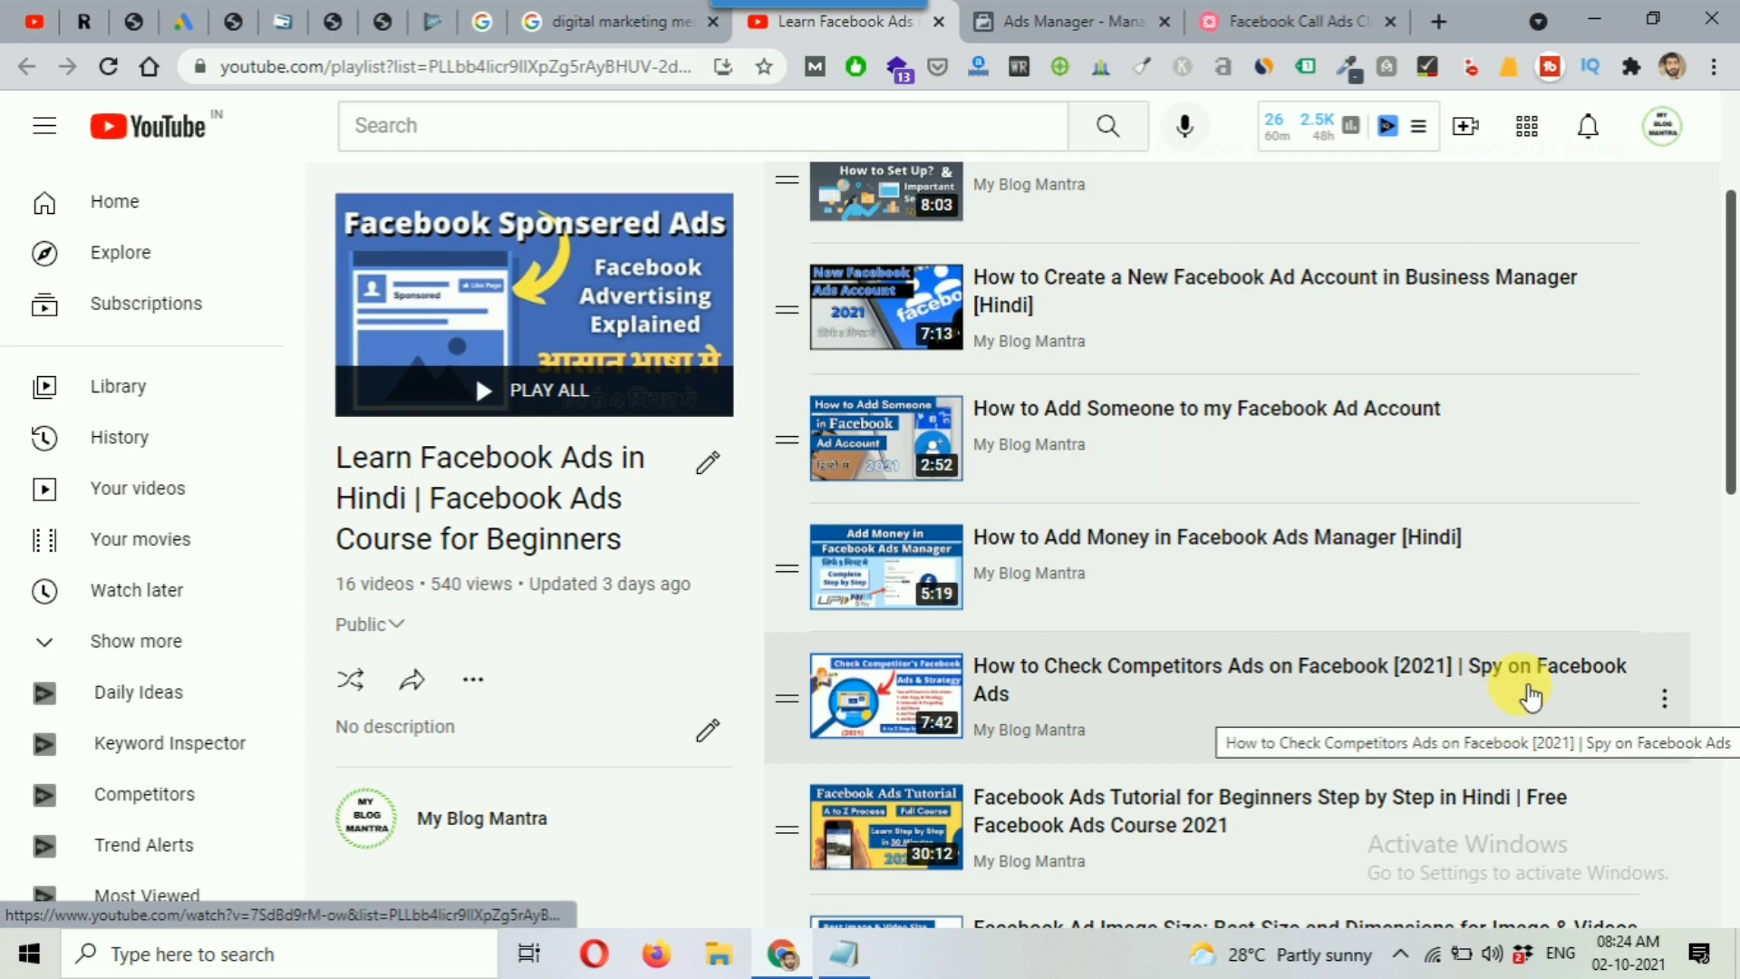
pyautogui.moveTo(1723, 454); pyautogui.dragTo(1732, 348)
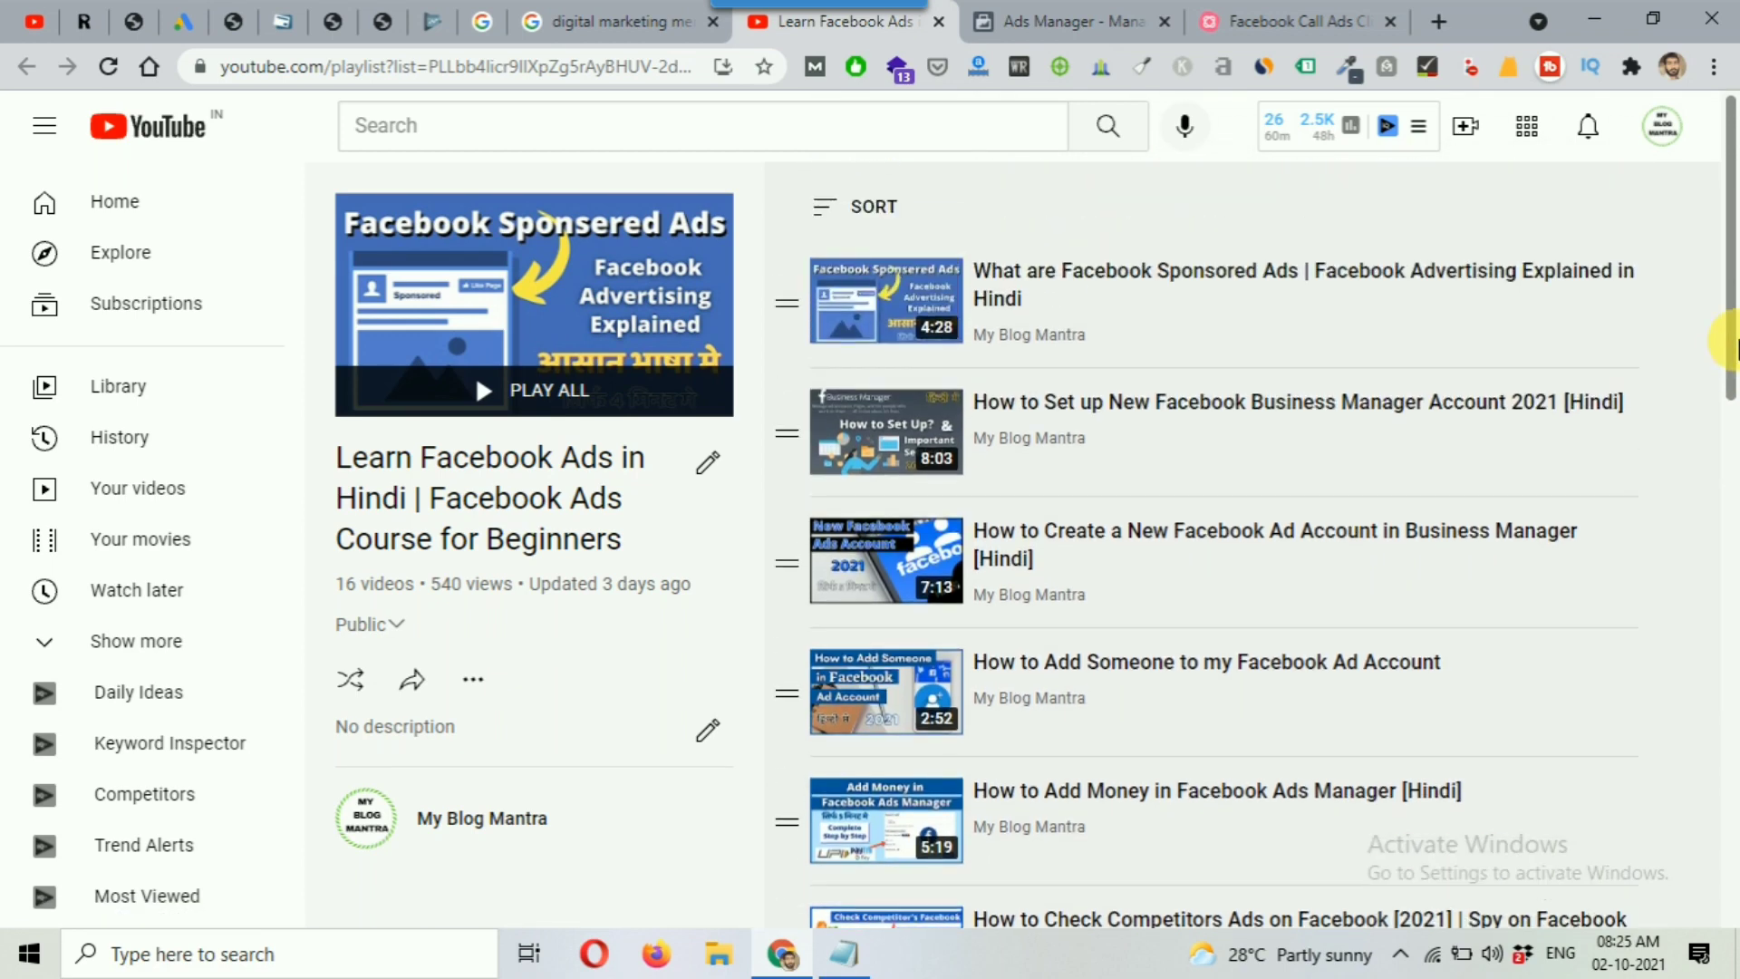
pyautogui.click(1070, 21)
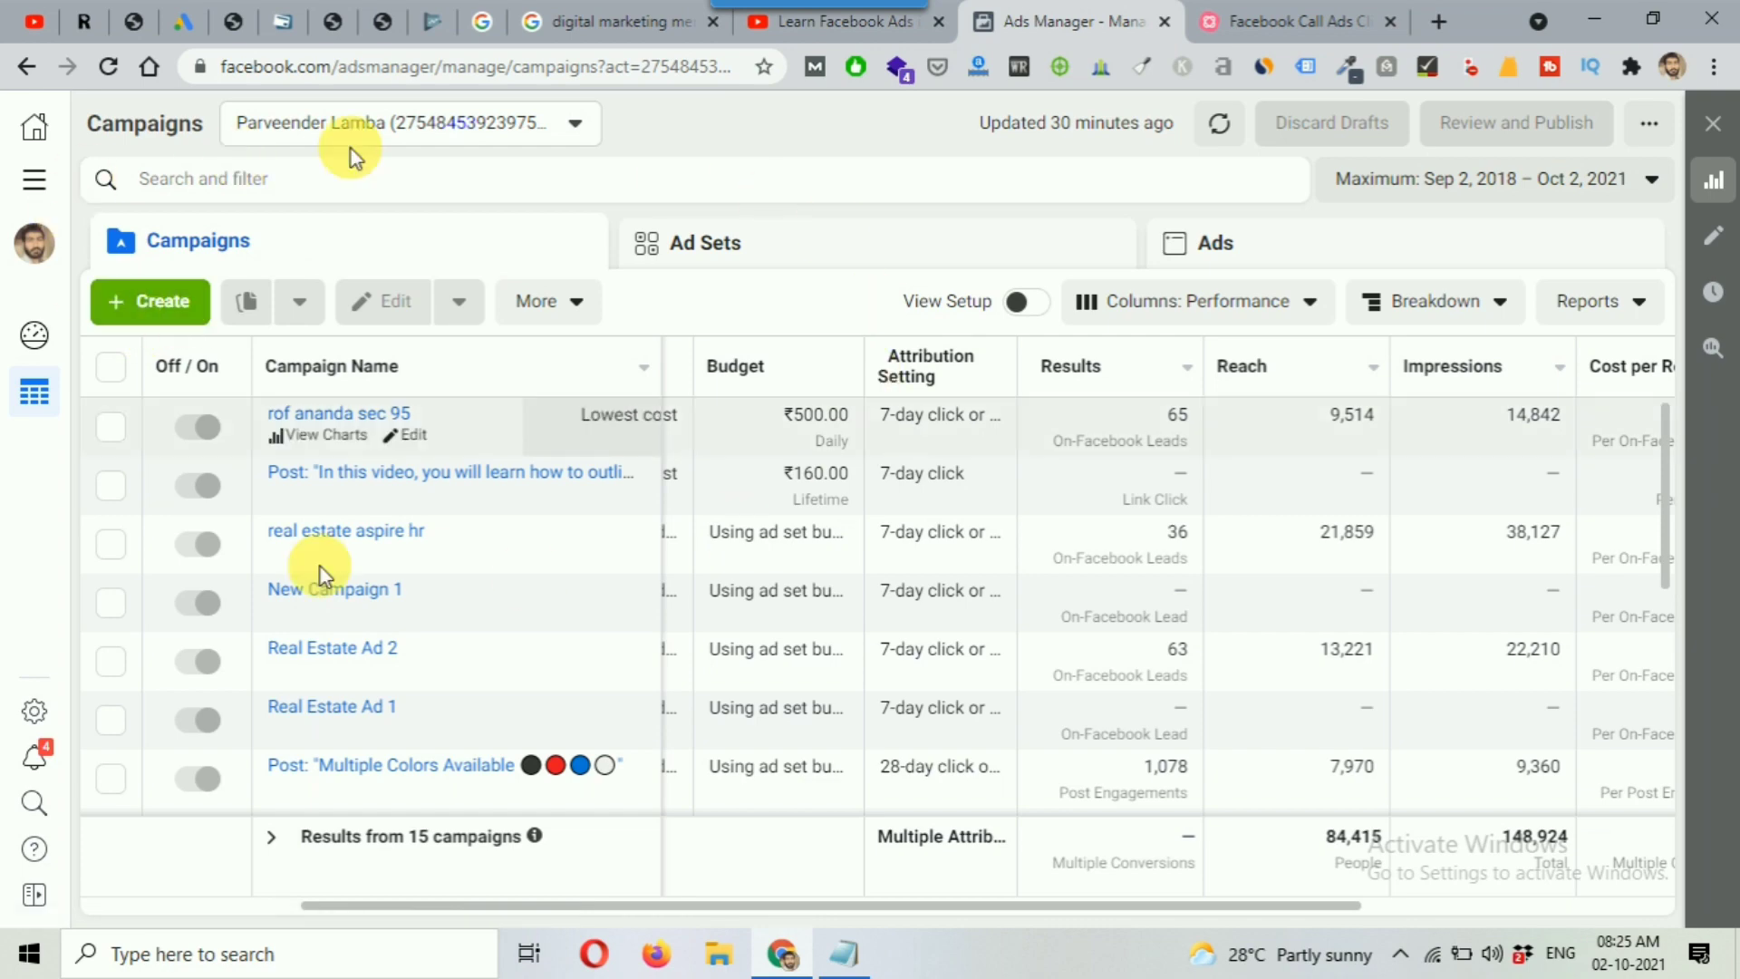
# Start creating a new campaign in the ad account
pyautogui.click(142, 306)
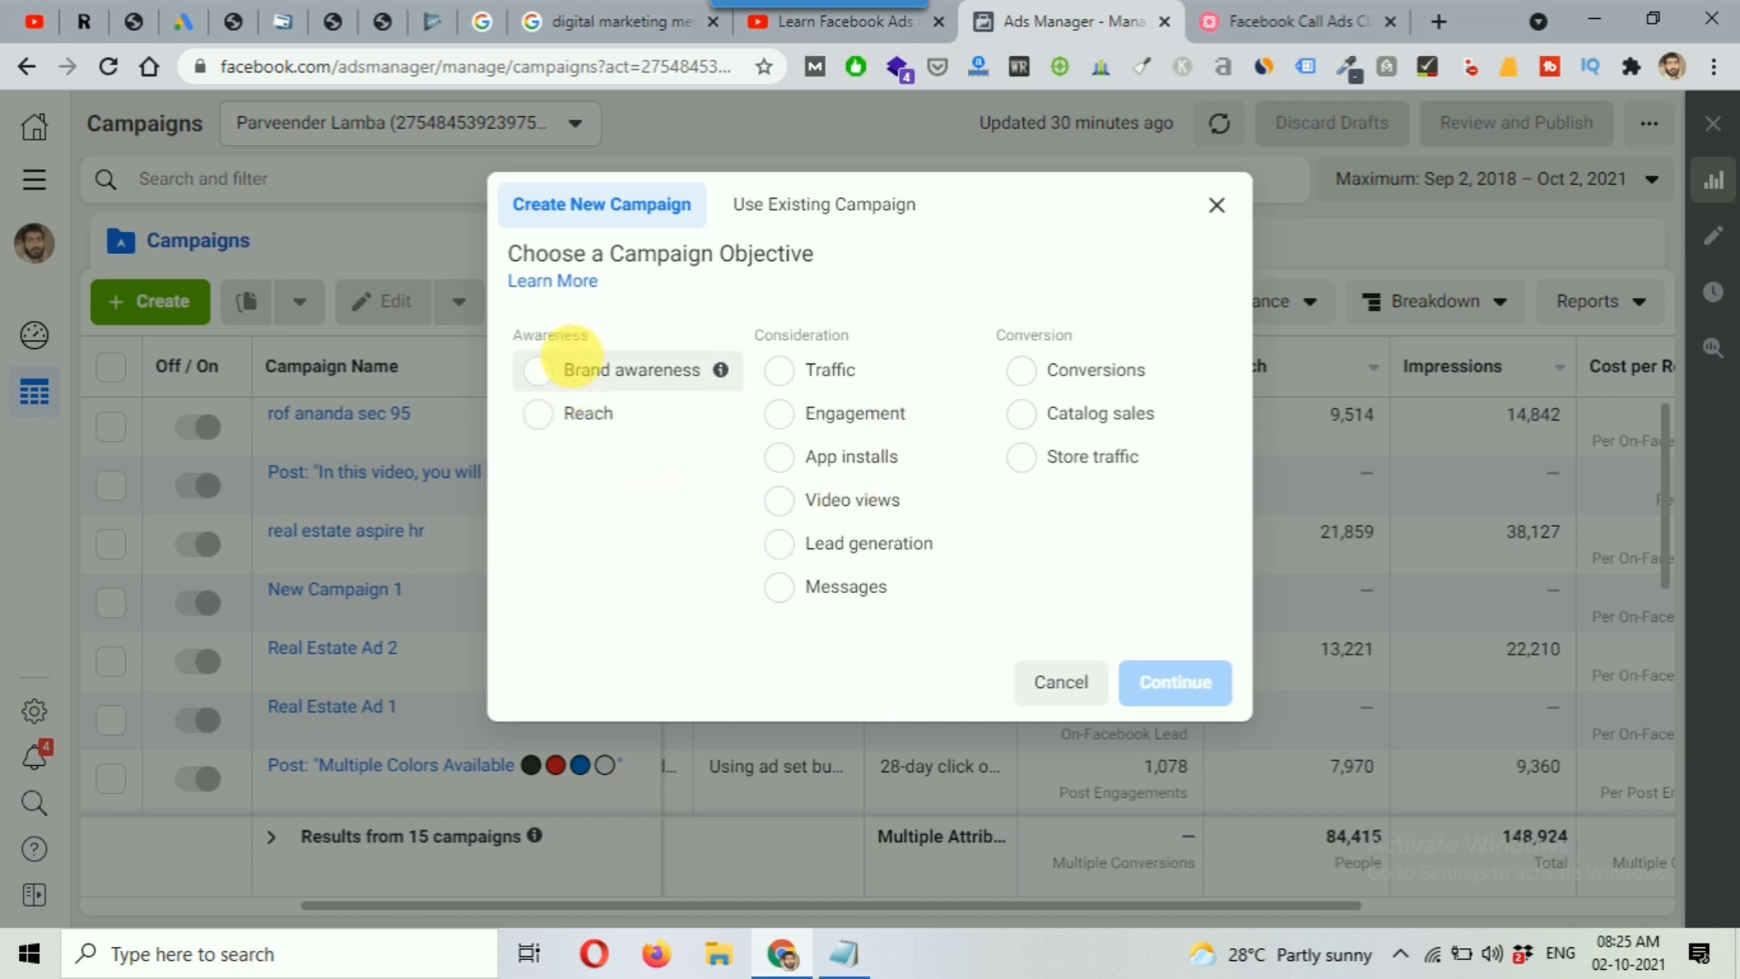
# Compare the descriptions of the campaign objectives, including Reach, Brand awareness, Traffic, Engagement, Video views and Lead generation
pyautogui.click(571, 421)
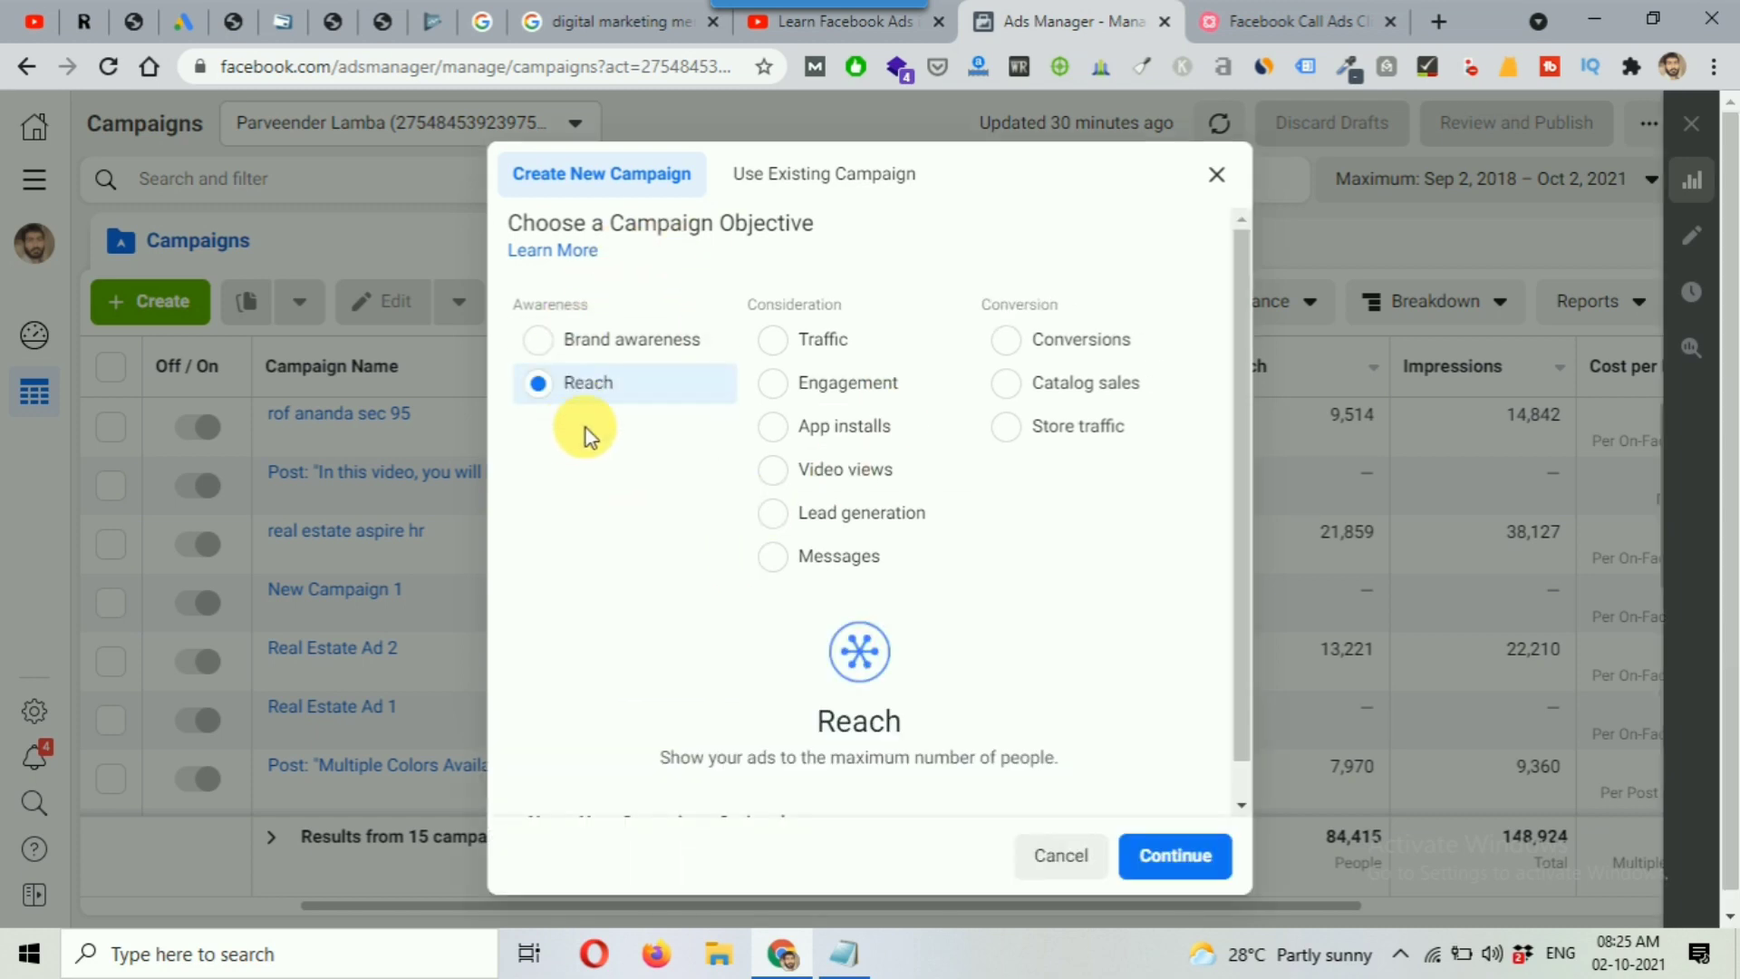
pyautogui.click(826, 345)
pyautogui.click(772, 484)
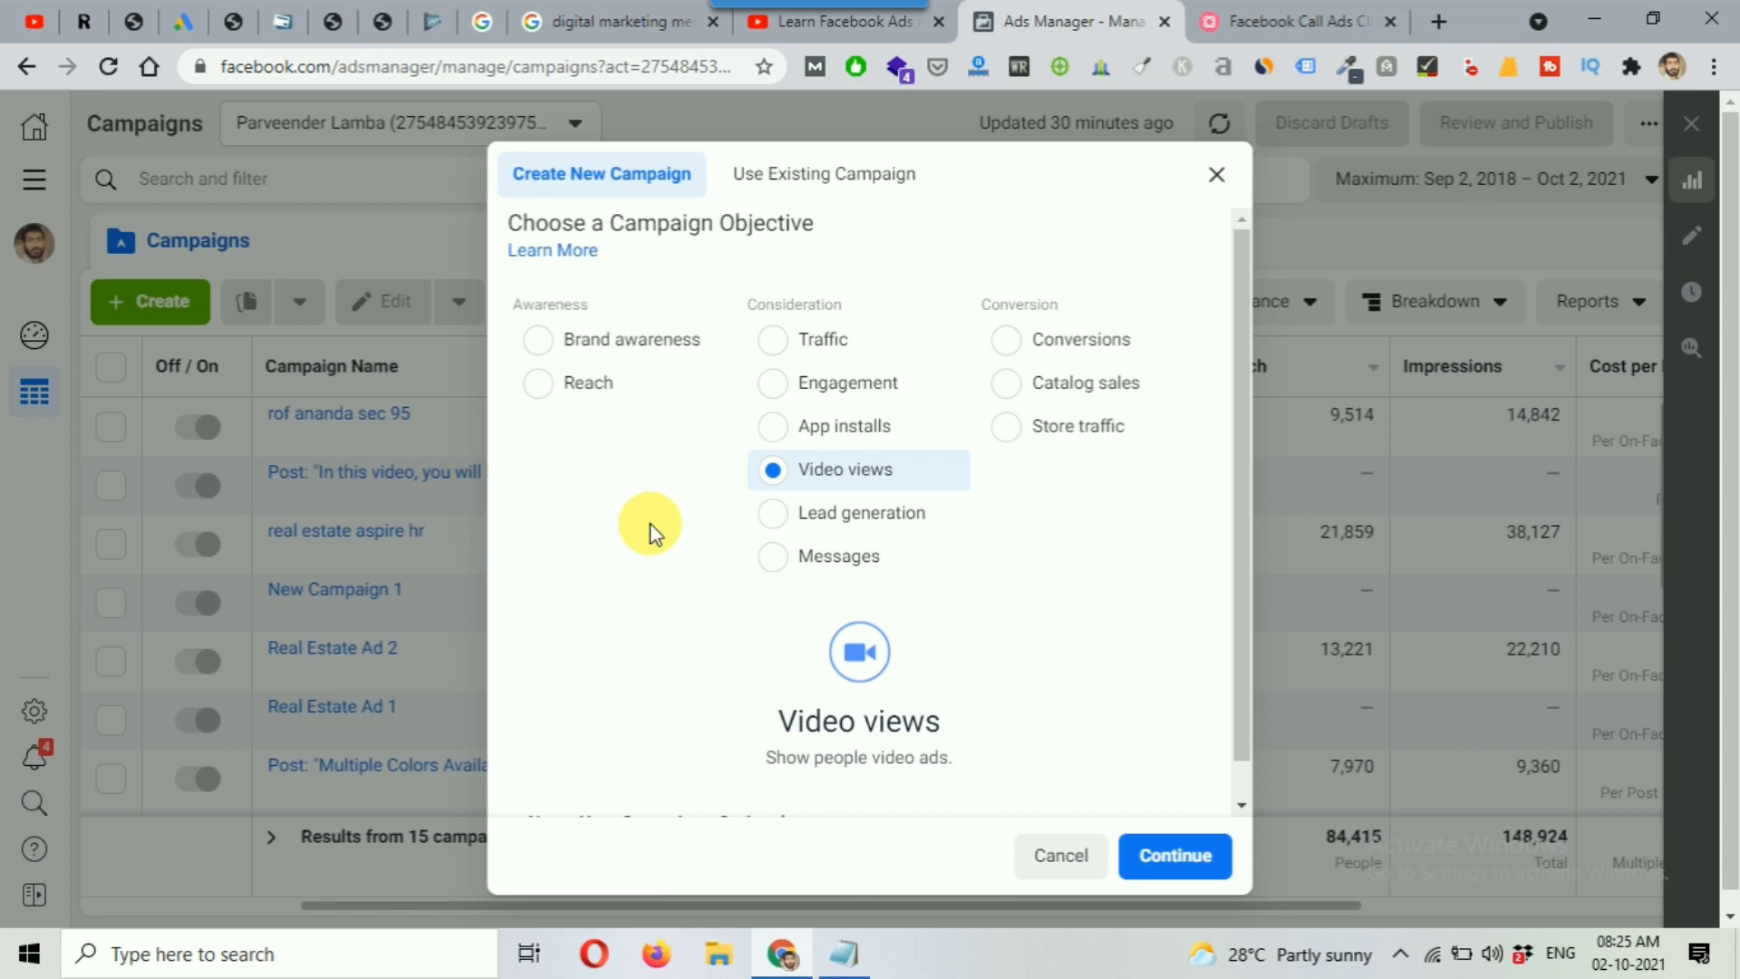
pyautogui.click(600, 346)
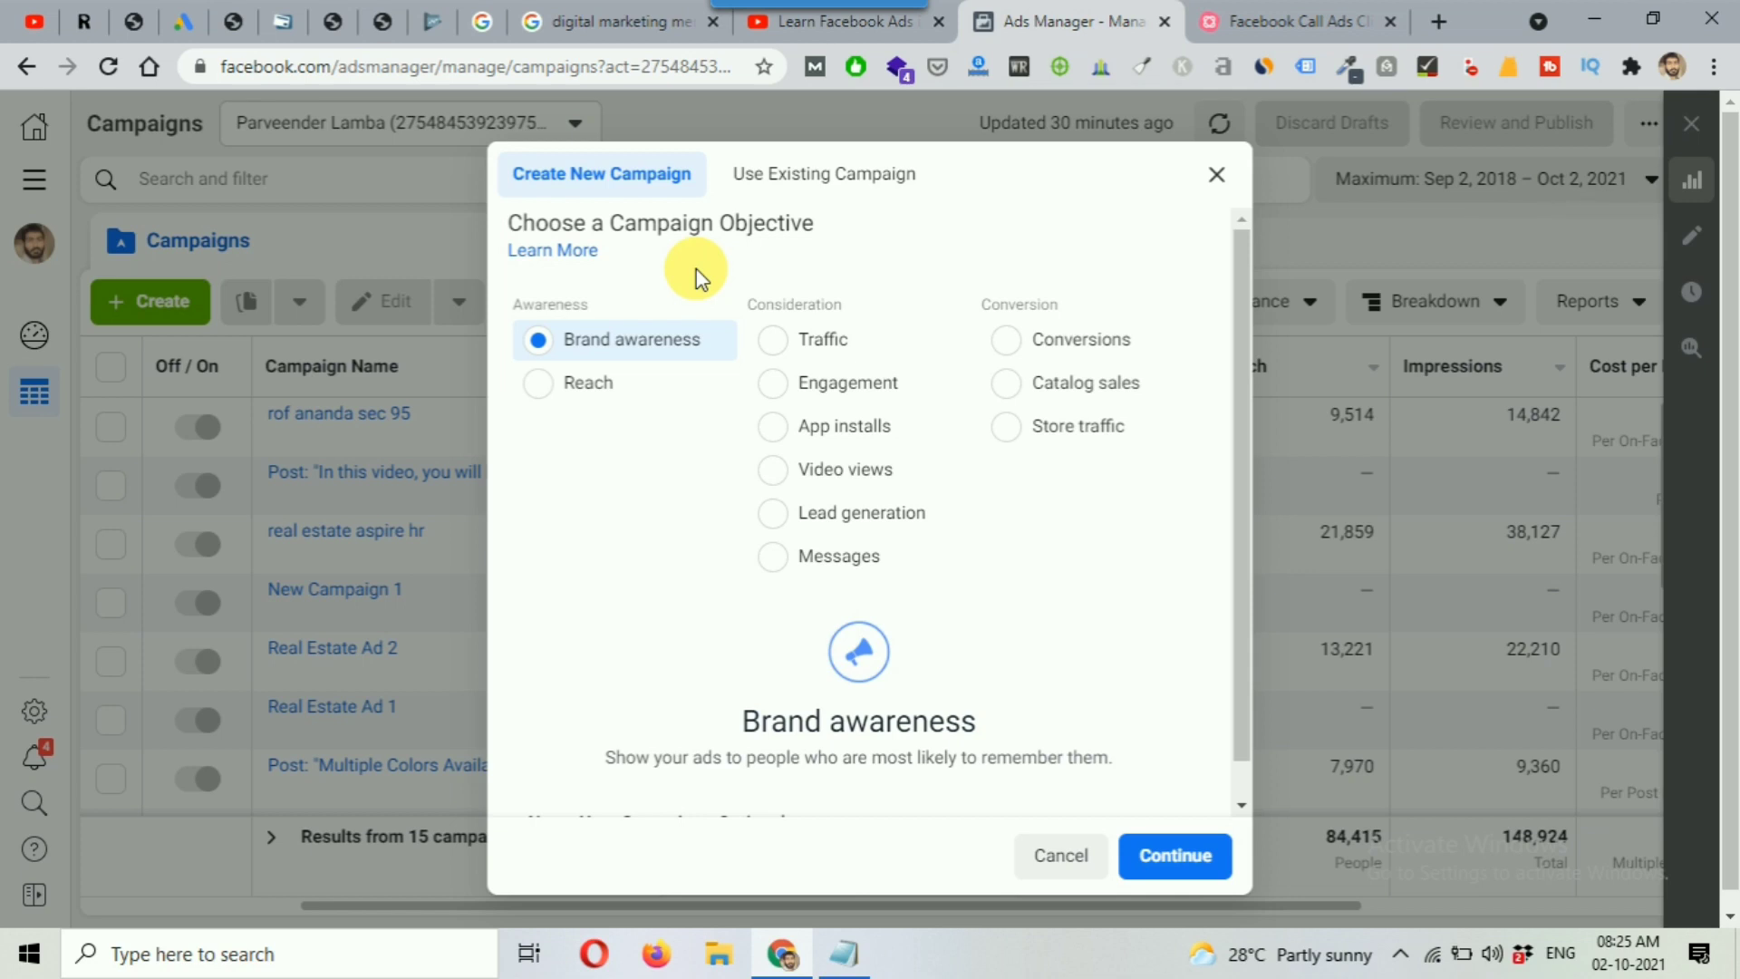
pyautogui.click(796, 339)
pyautogui.click(847, 514)
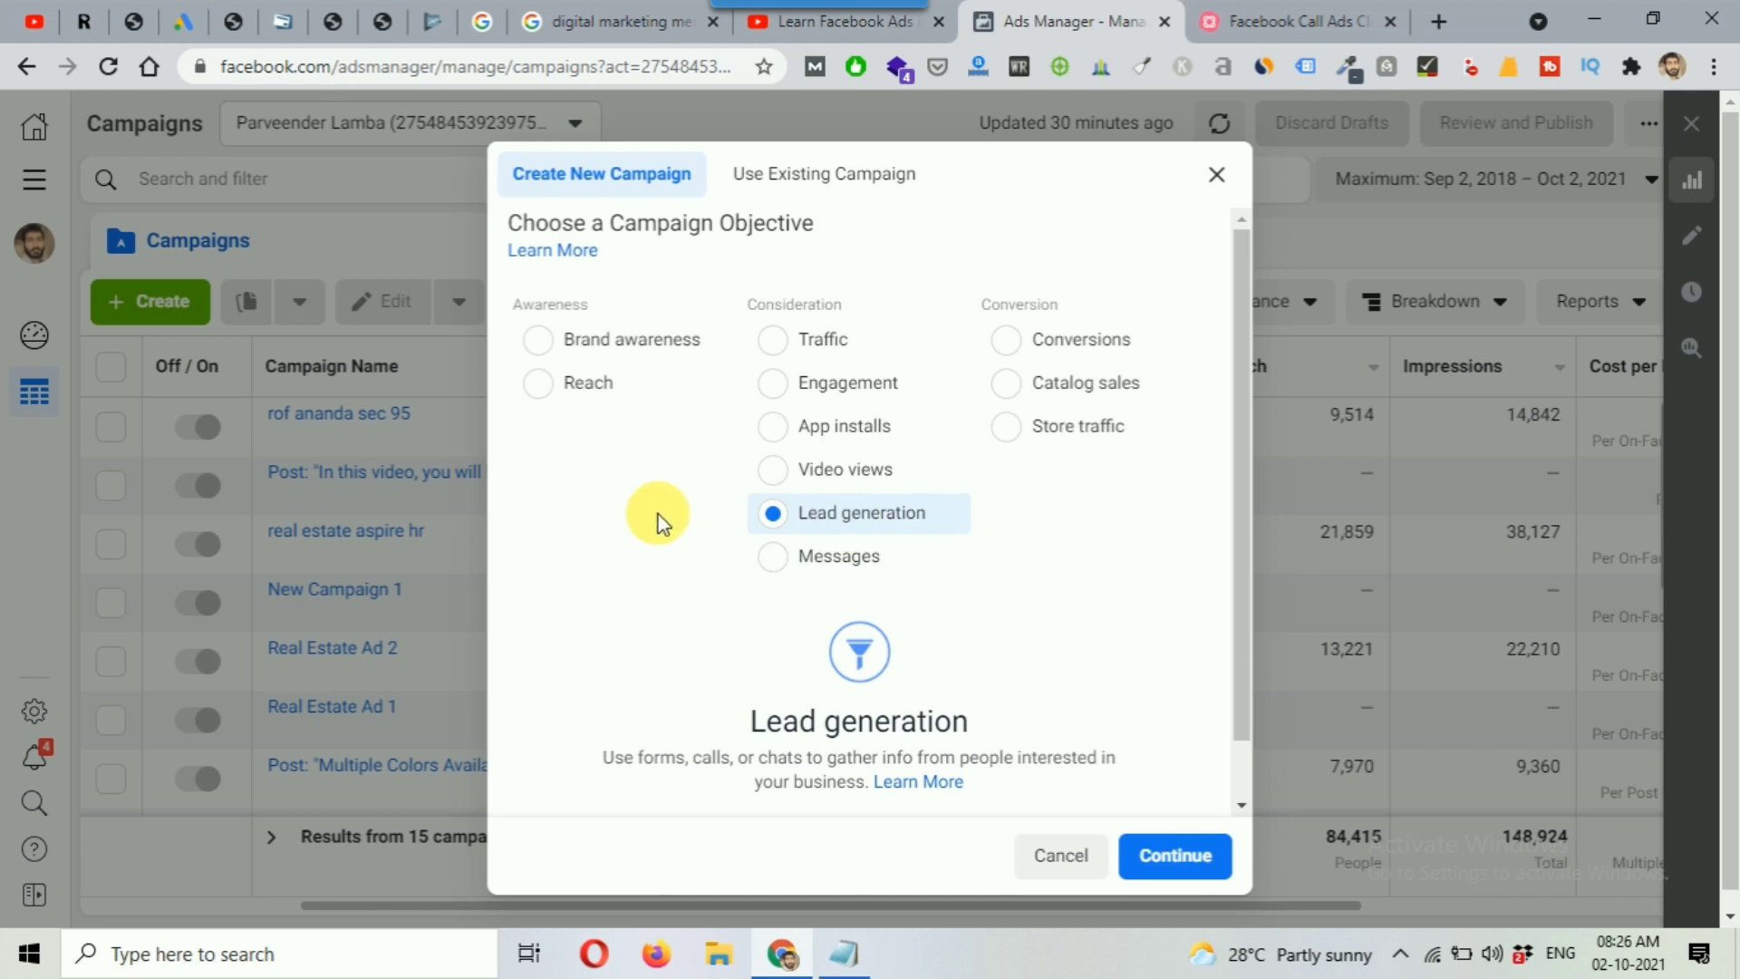
pyautogui.click(797, 390)
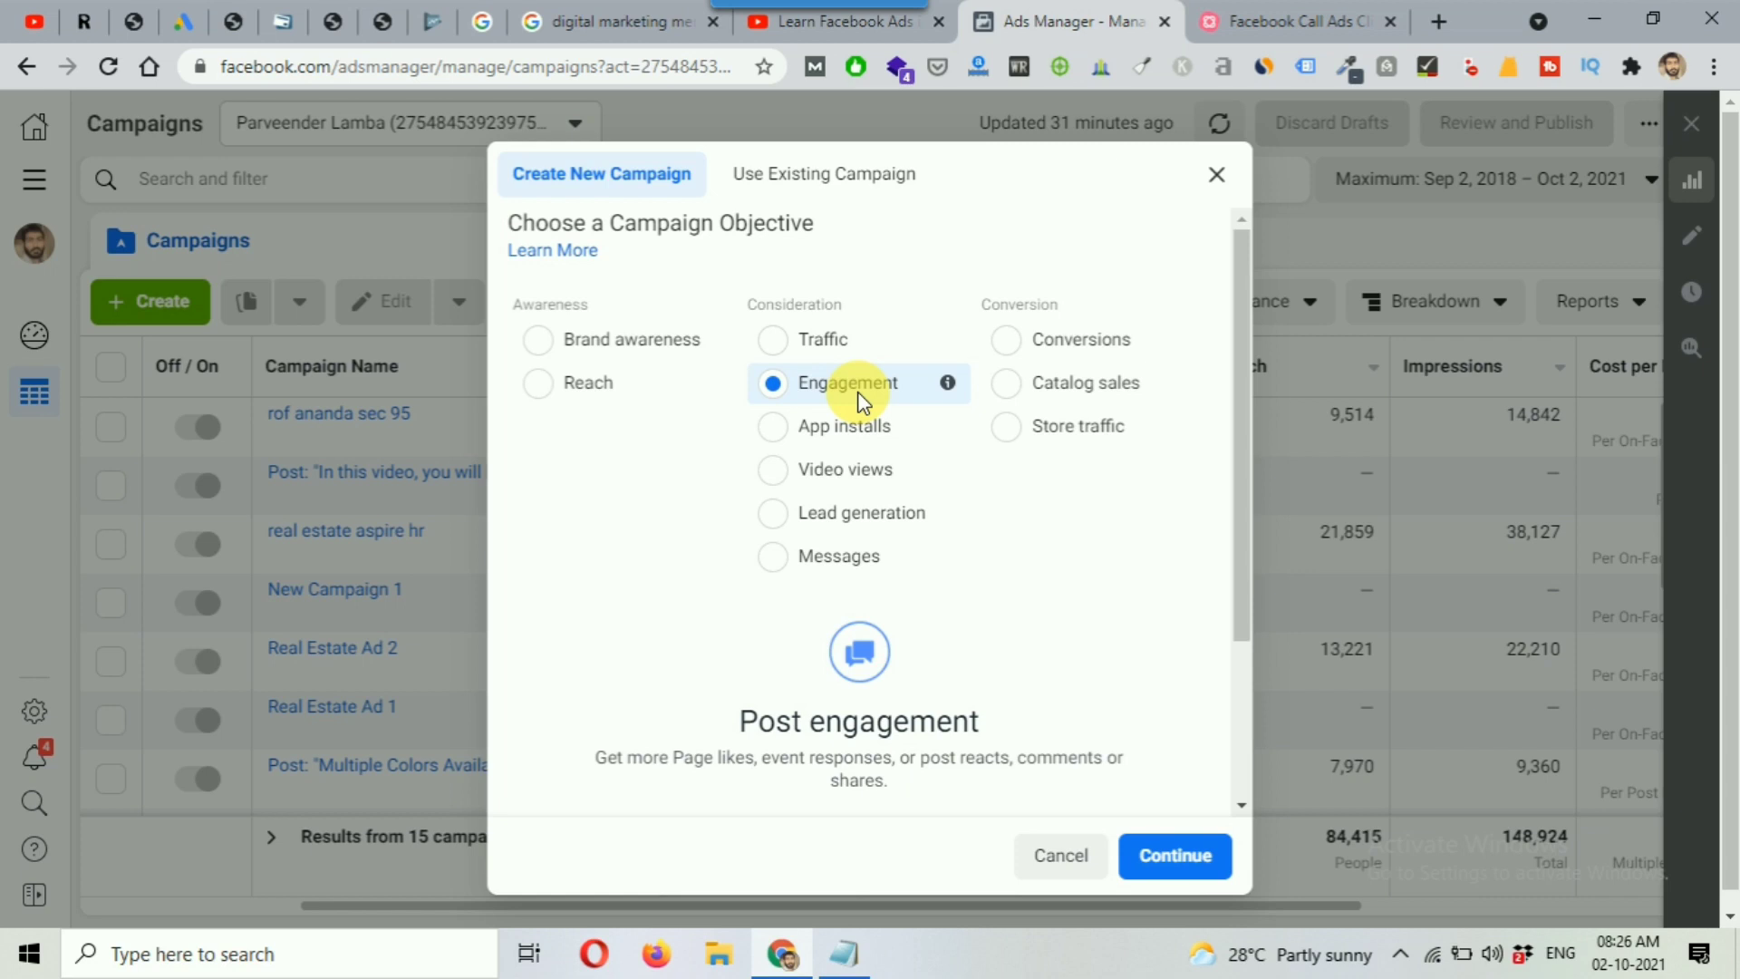
pyautogui.click(574, 397)
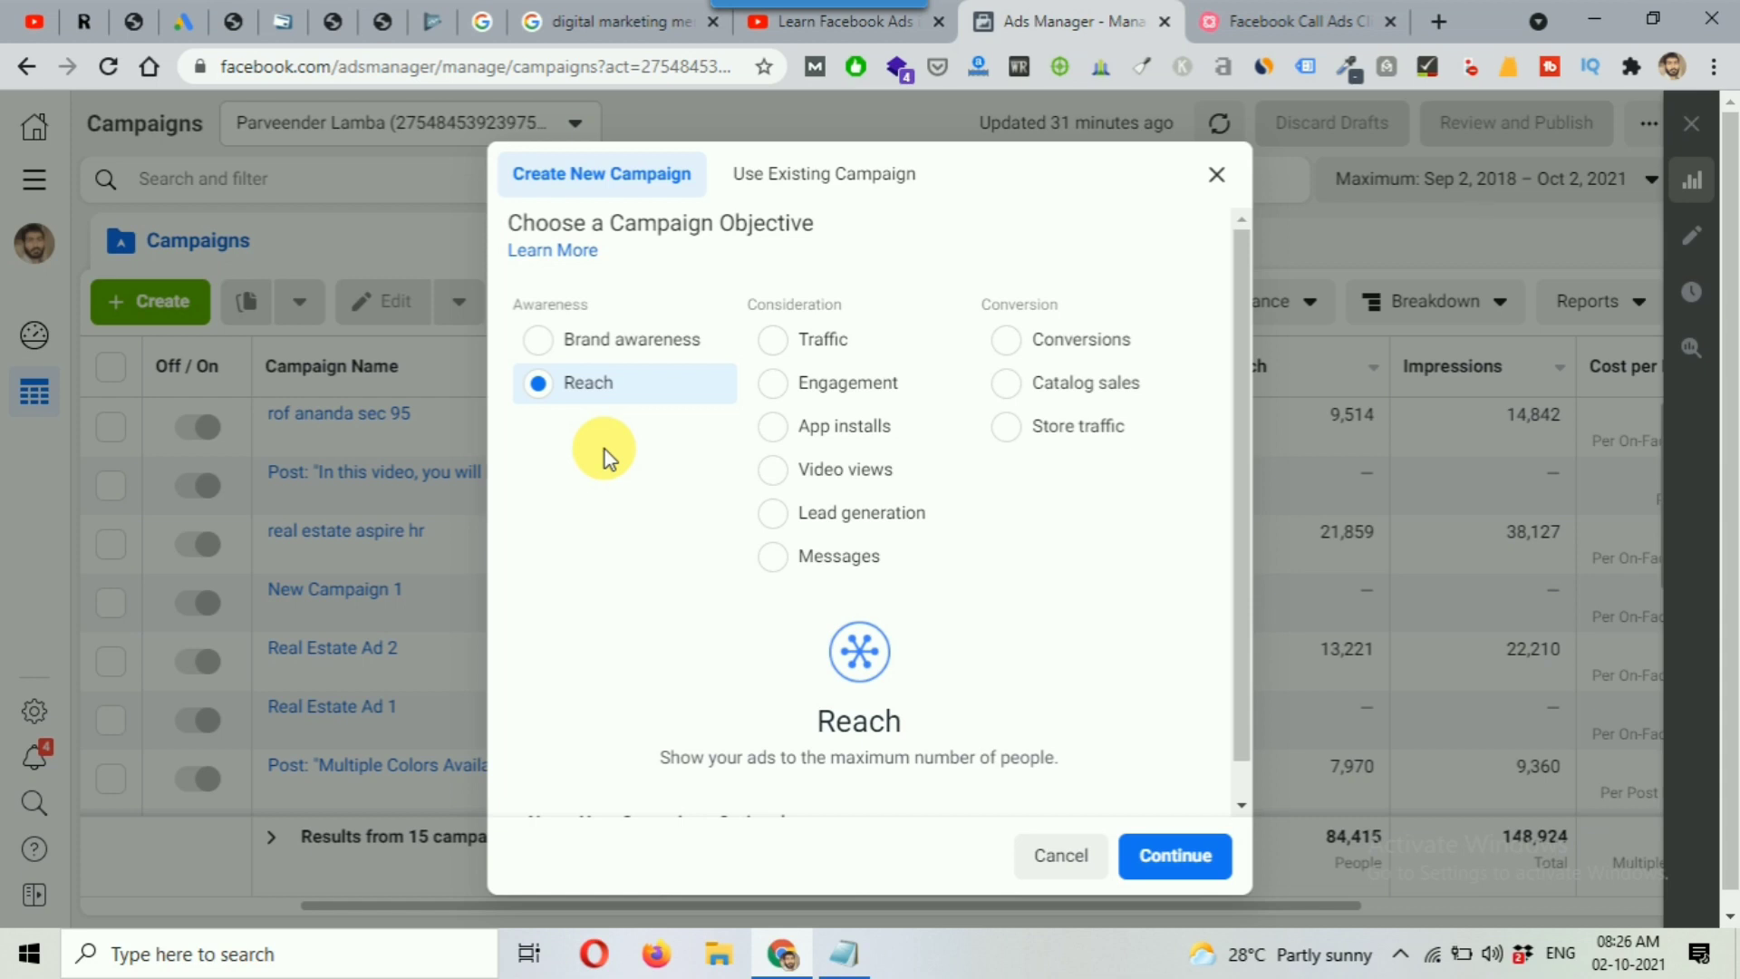
pyautogui.click(826, 468)
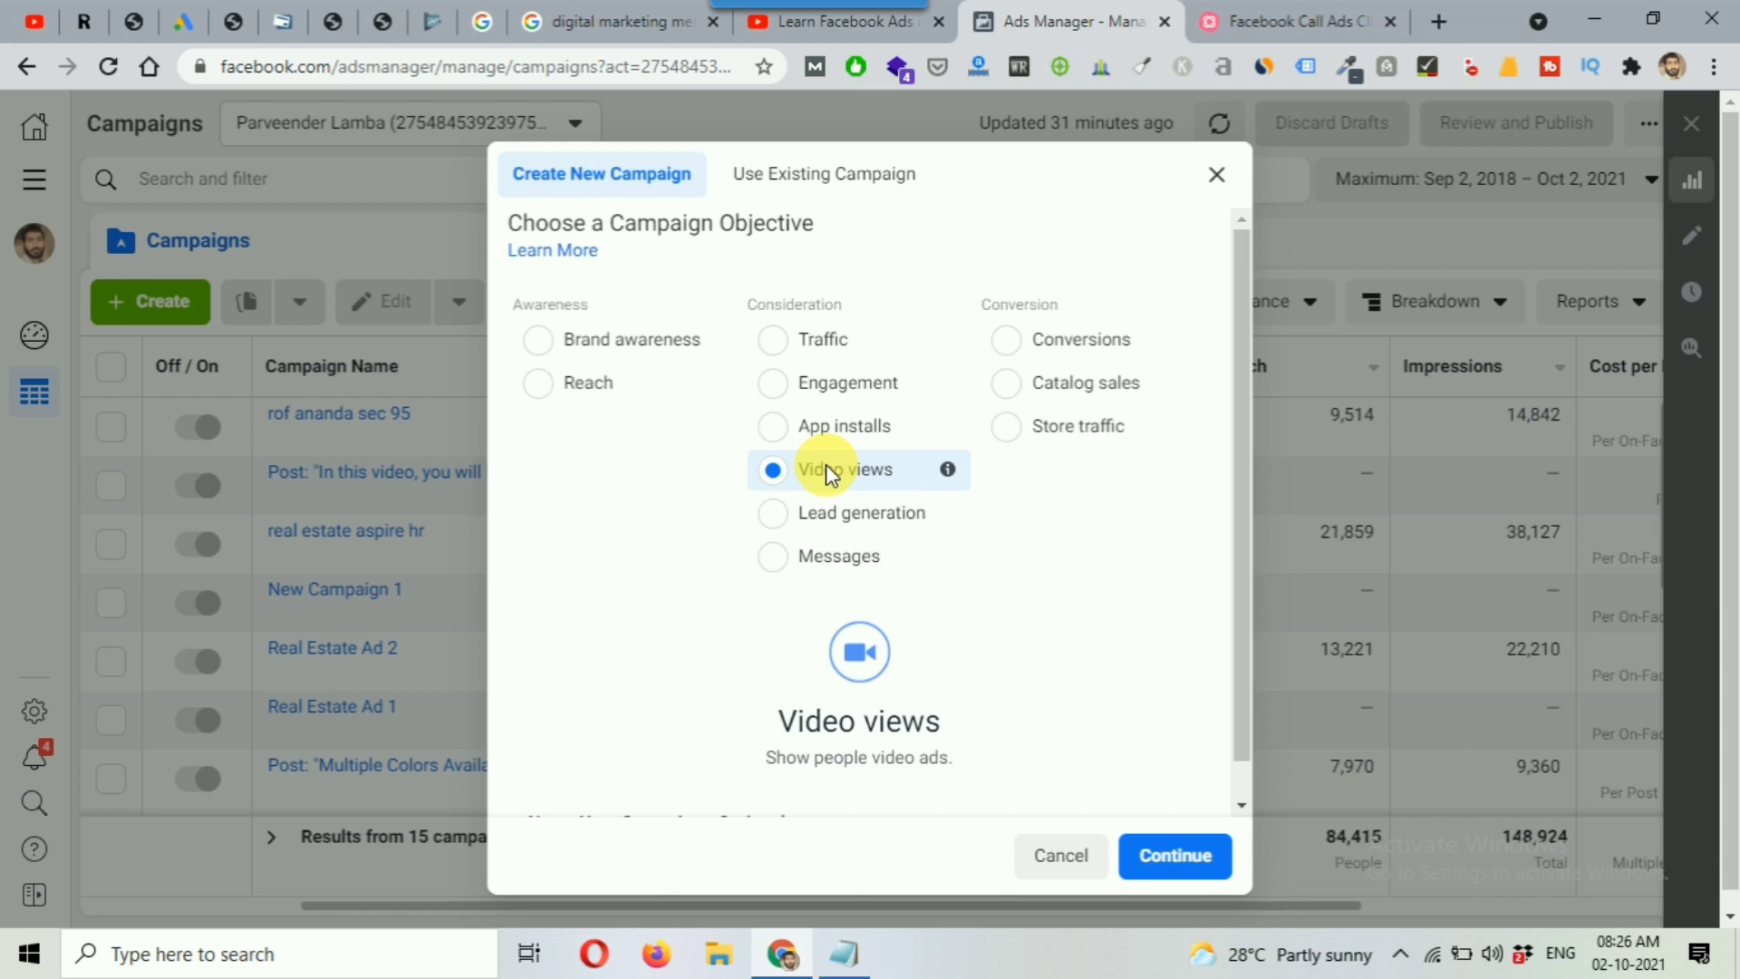
pyautogui.click(796, 516)
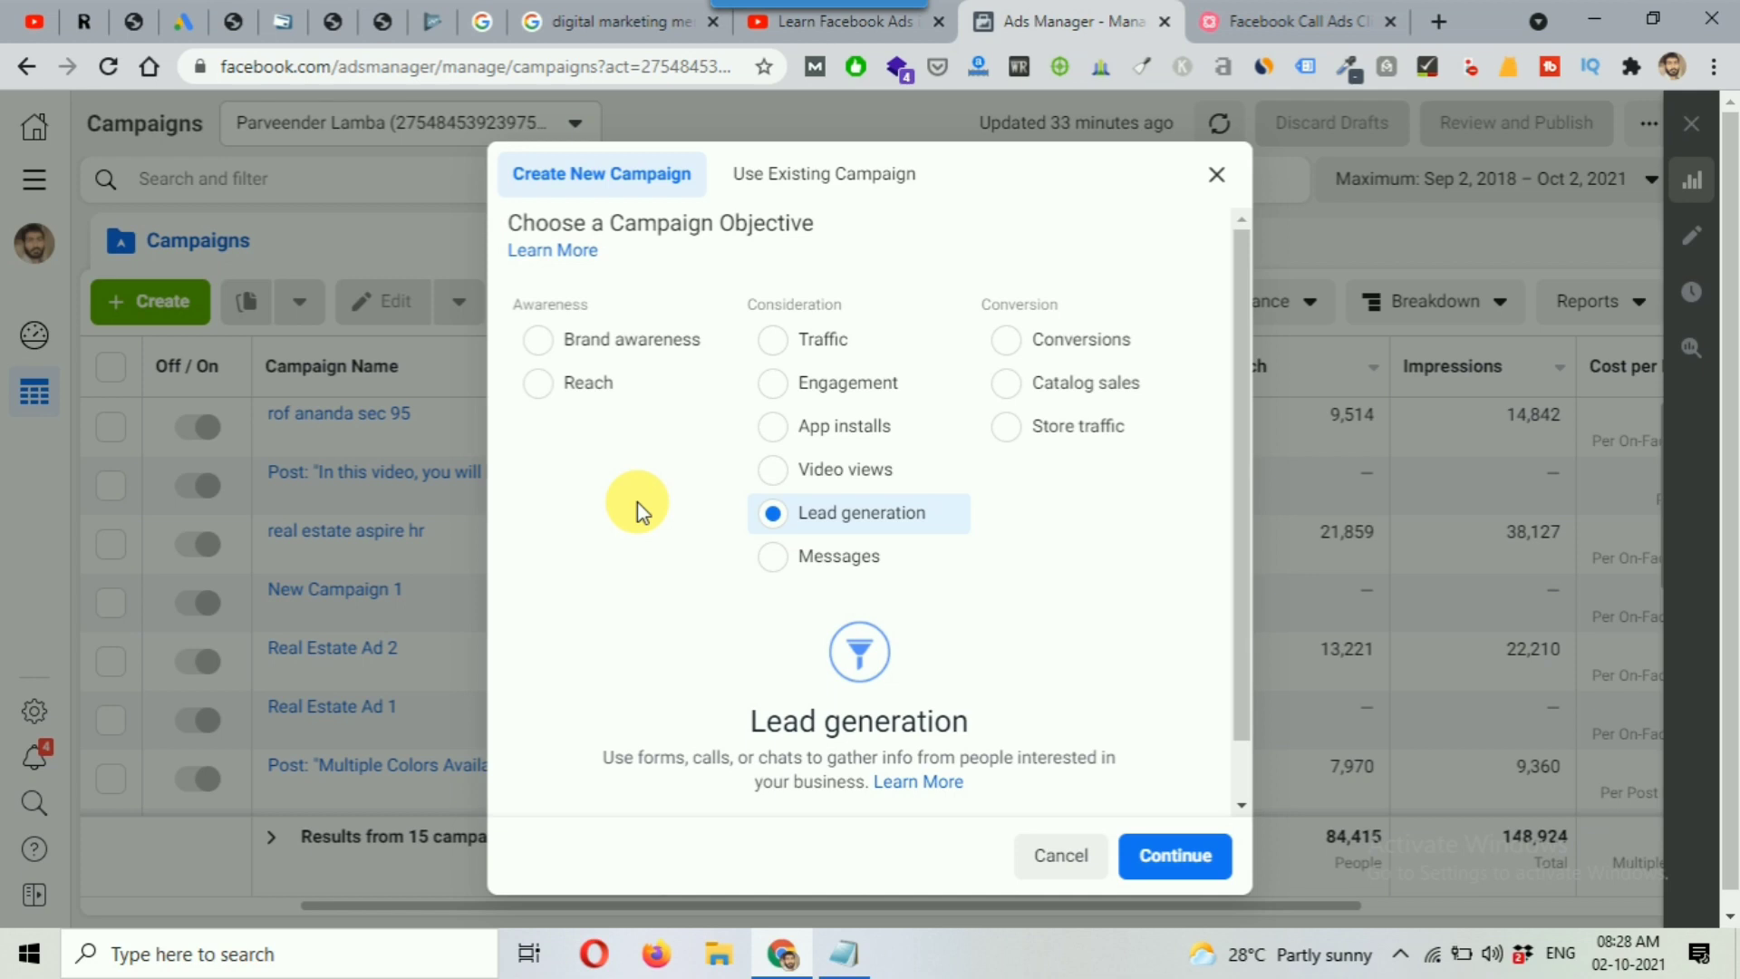
pyautogui.click(773, 469)
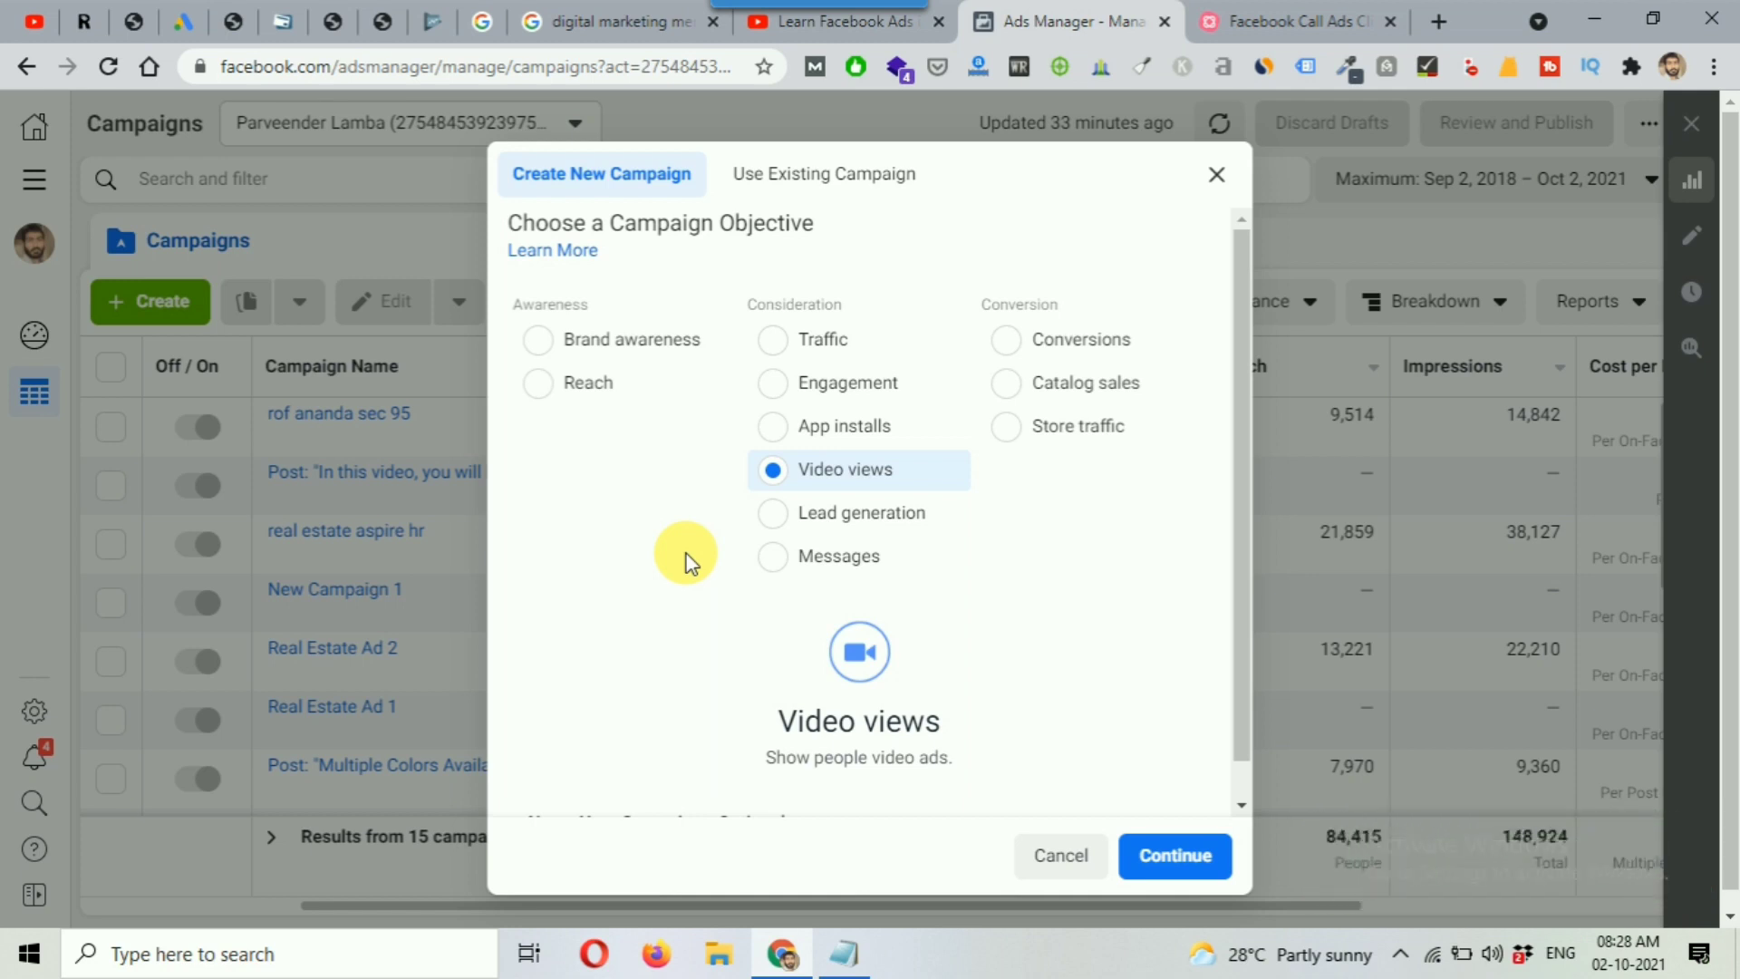
# Choose Lead generation as the campaign objective and continue to the new campaign's settings
pyautogui.click(866, 516)
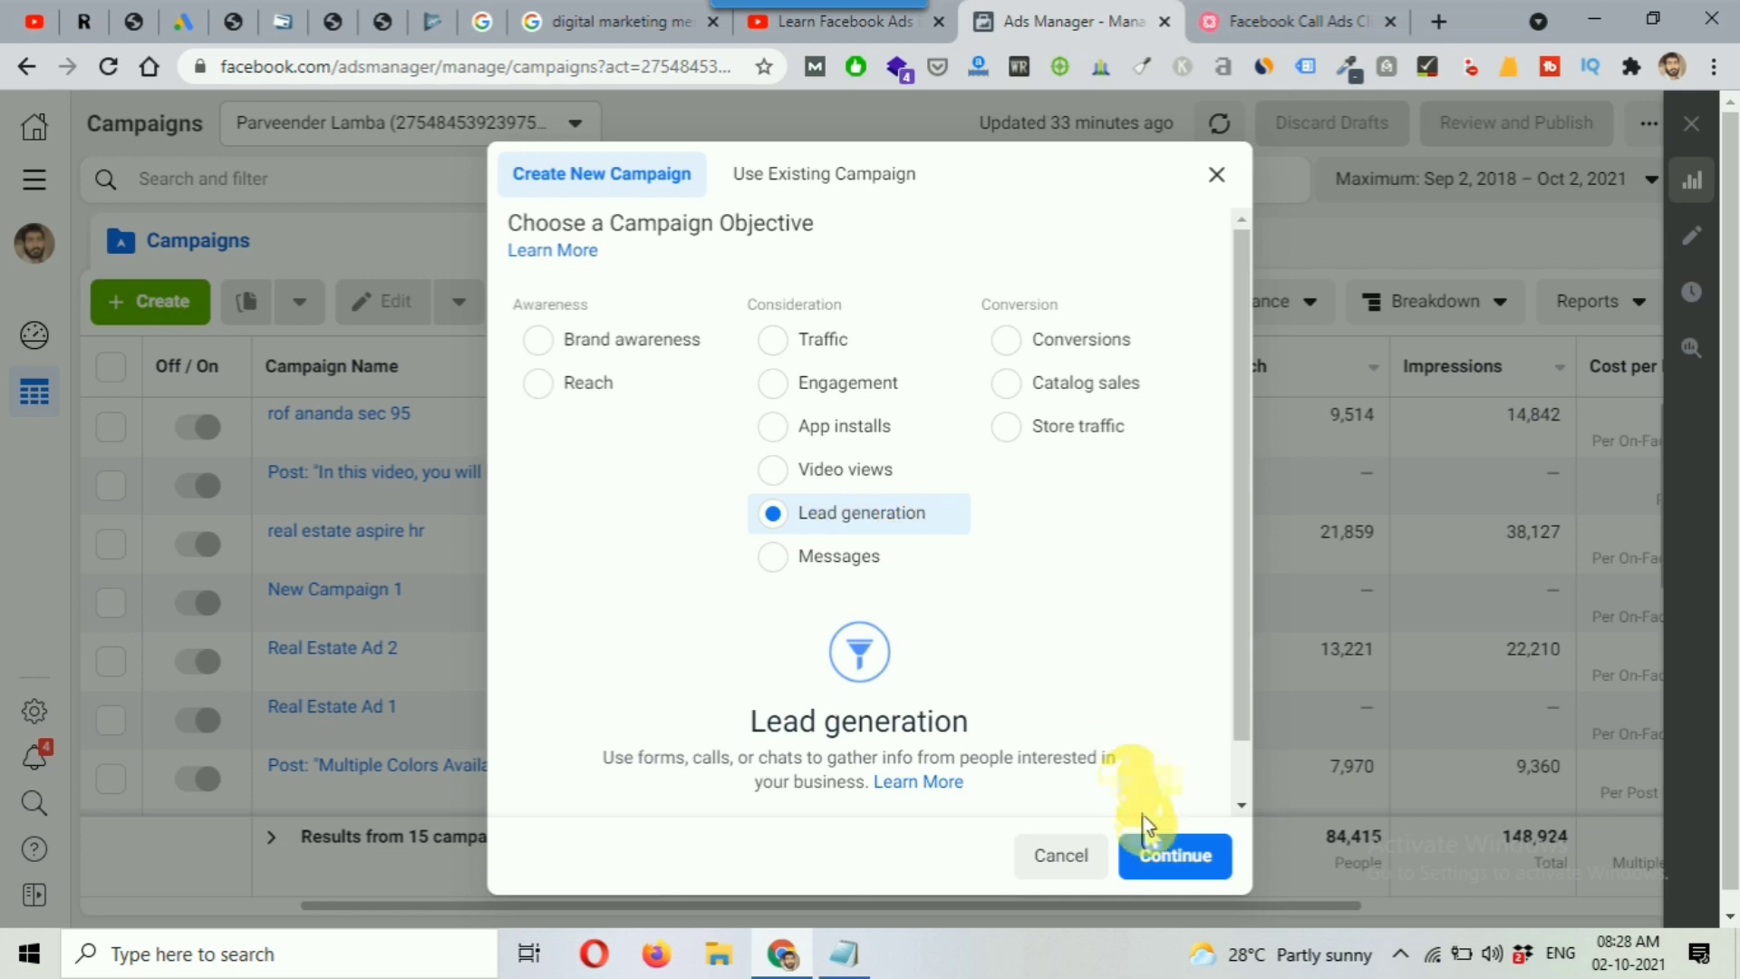
pyautogui.click(1179, 865)
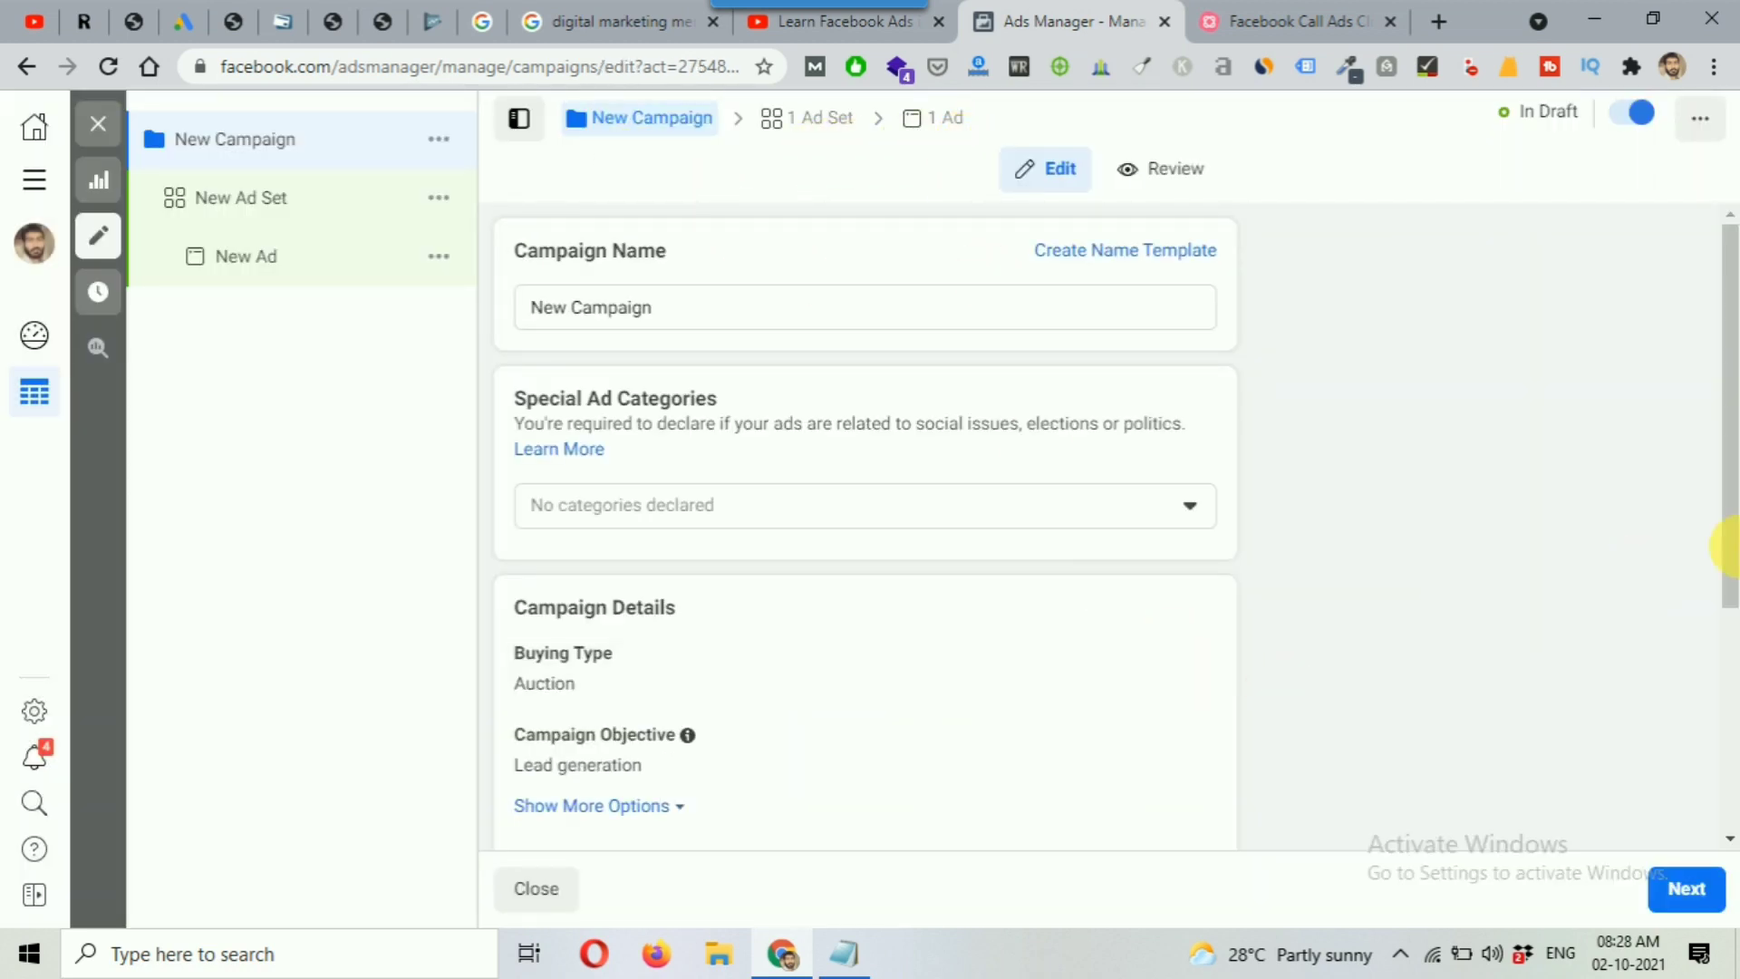
# Review the campaign settings, check the Facebook Ads tutorials in the YouTube playlist, and return to Ads Manager
pyautogui.moveTo(1728, 397); pyautogui.dragTo(1728, 627)
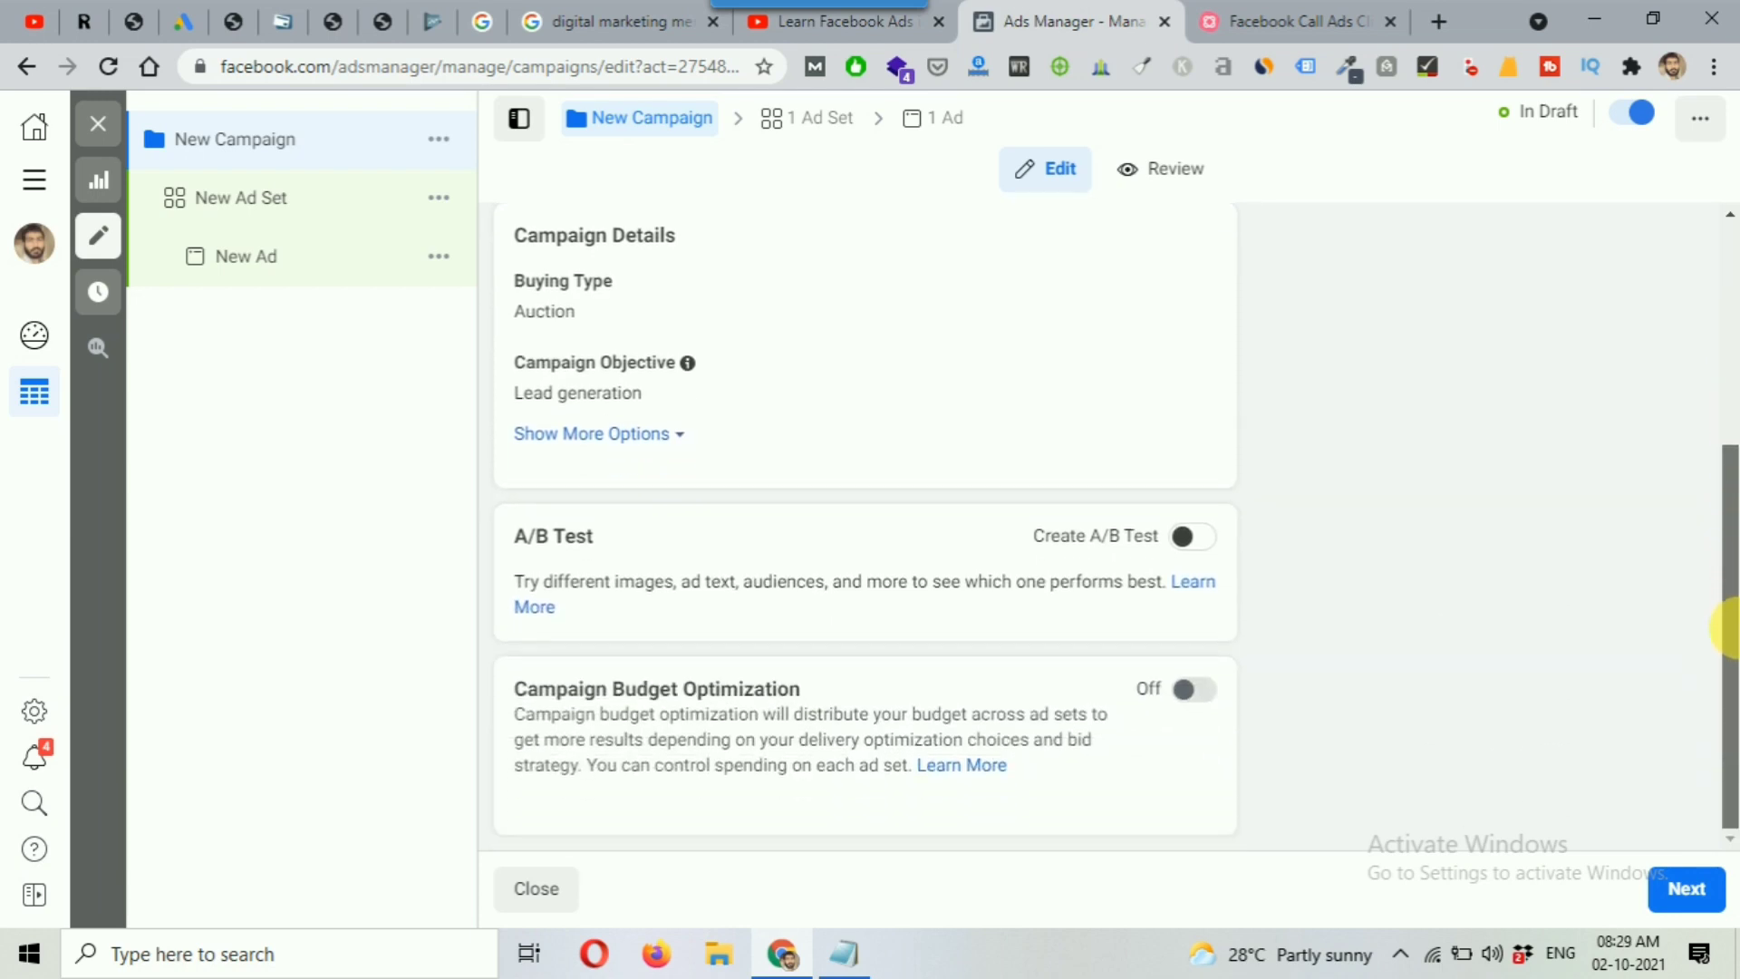
pyautogui.click(856, 22)
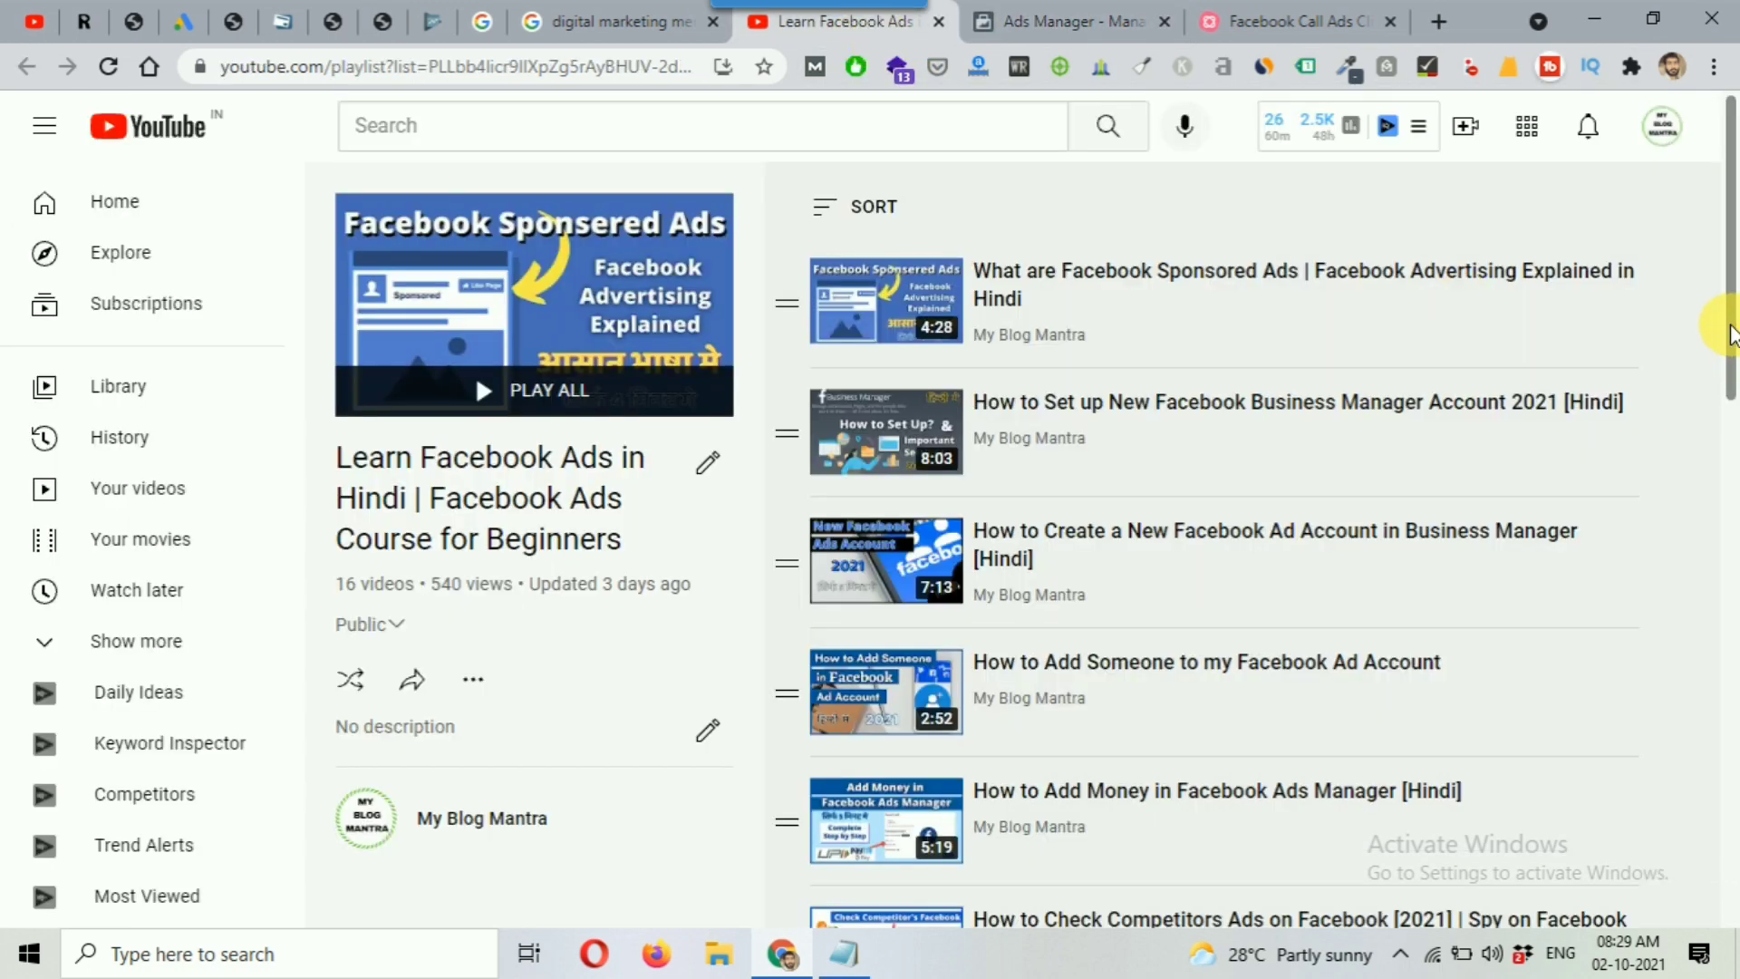
pyautogui.moveTo(1731, 331); pyautogui.dragTo(1728, 565)
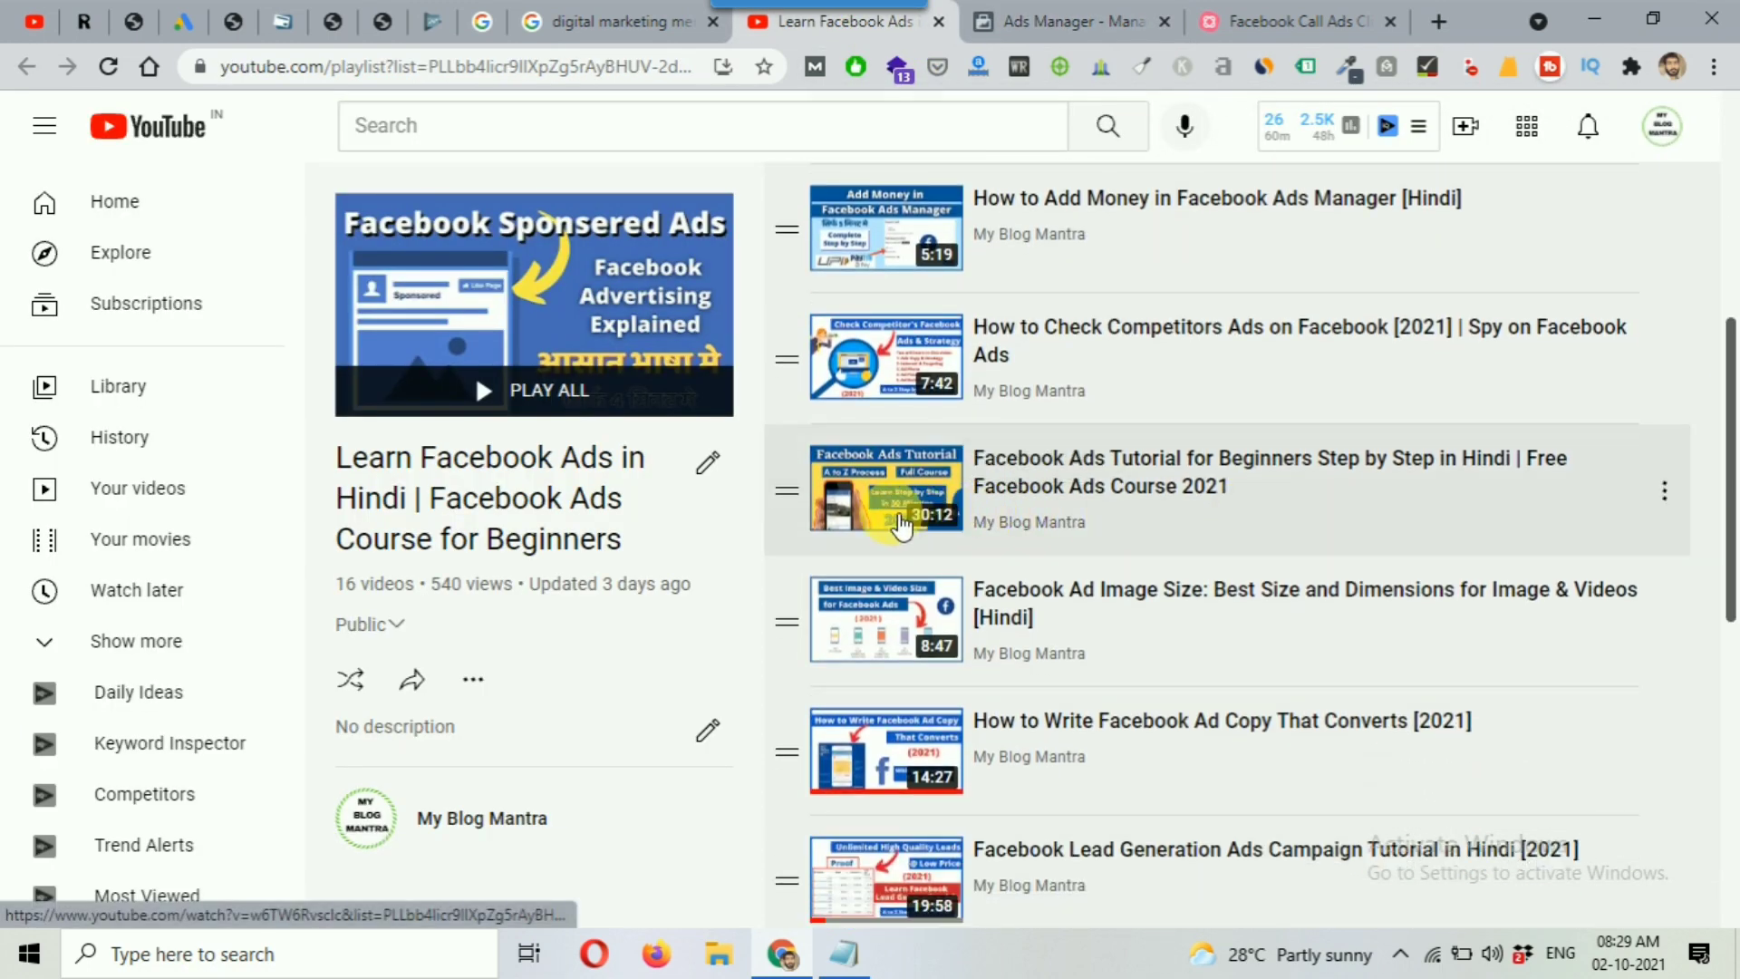
pyautogui.click(1006, 18)
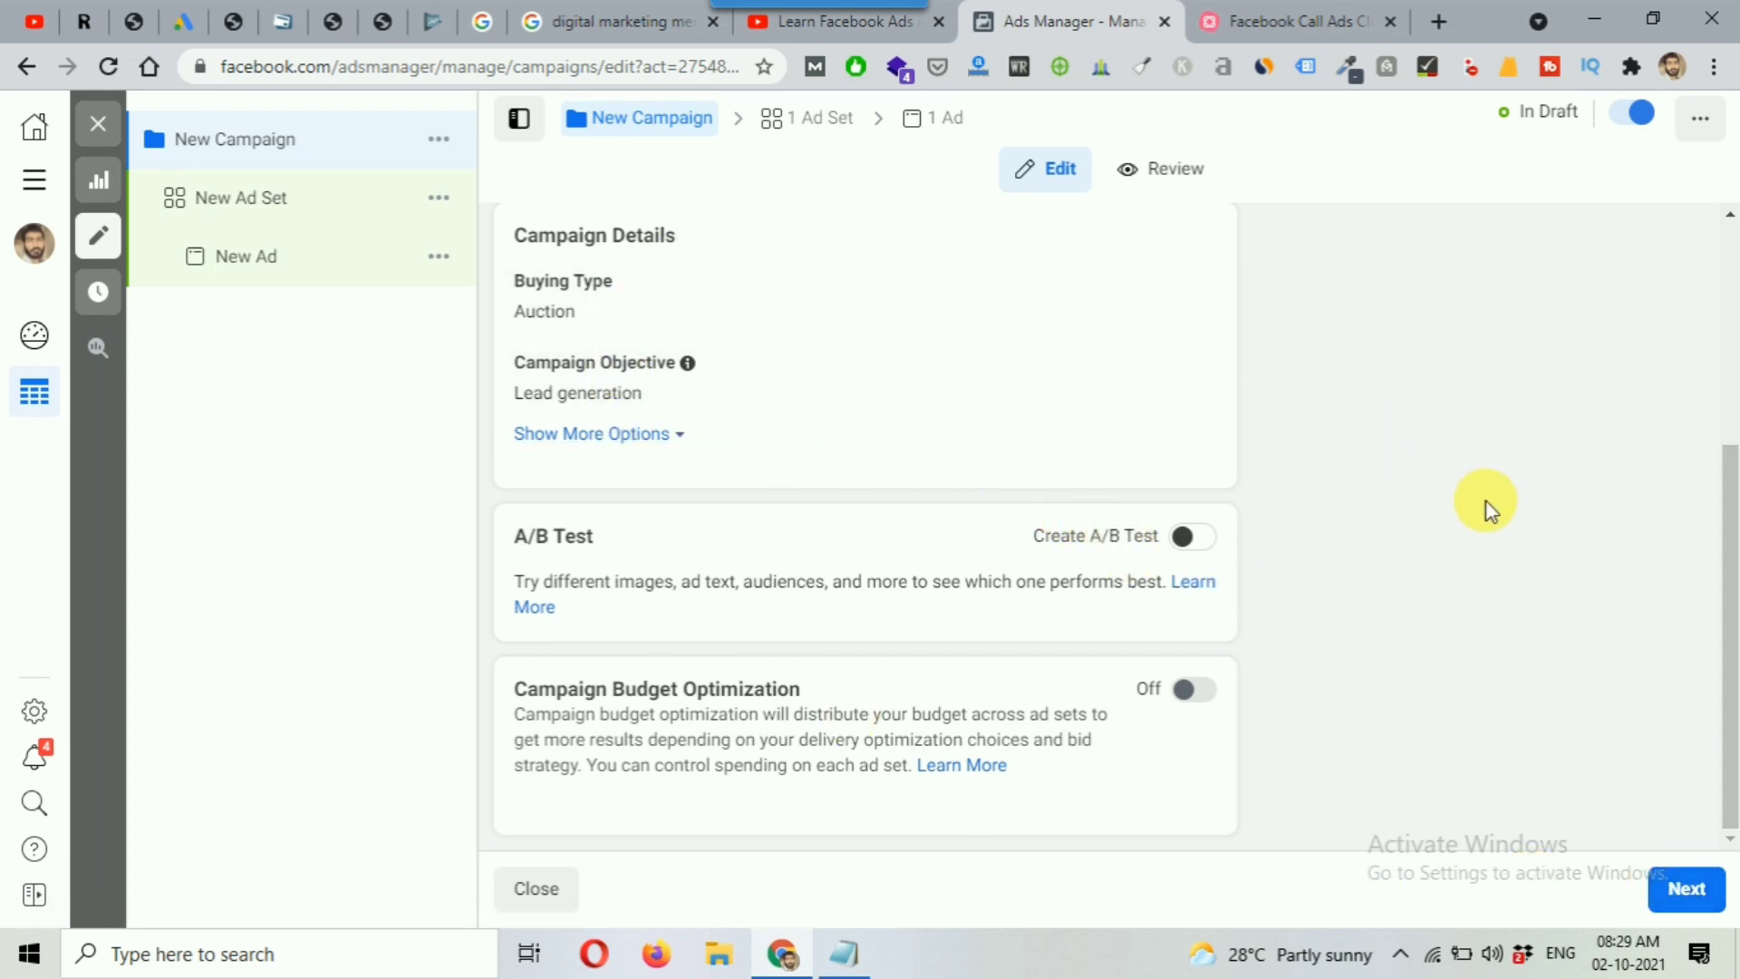
# Proceed from the campaign to the ad set settings and choose Calls as the lead method
pyautogui.click(1703, 895)
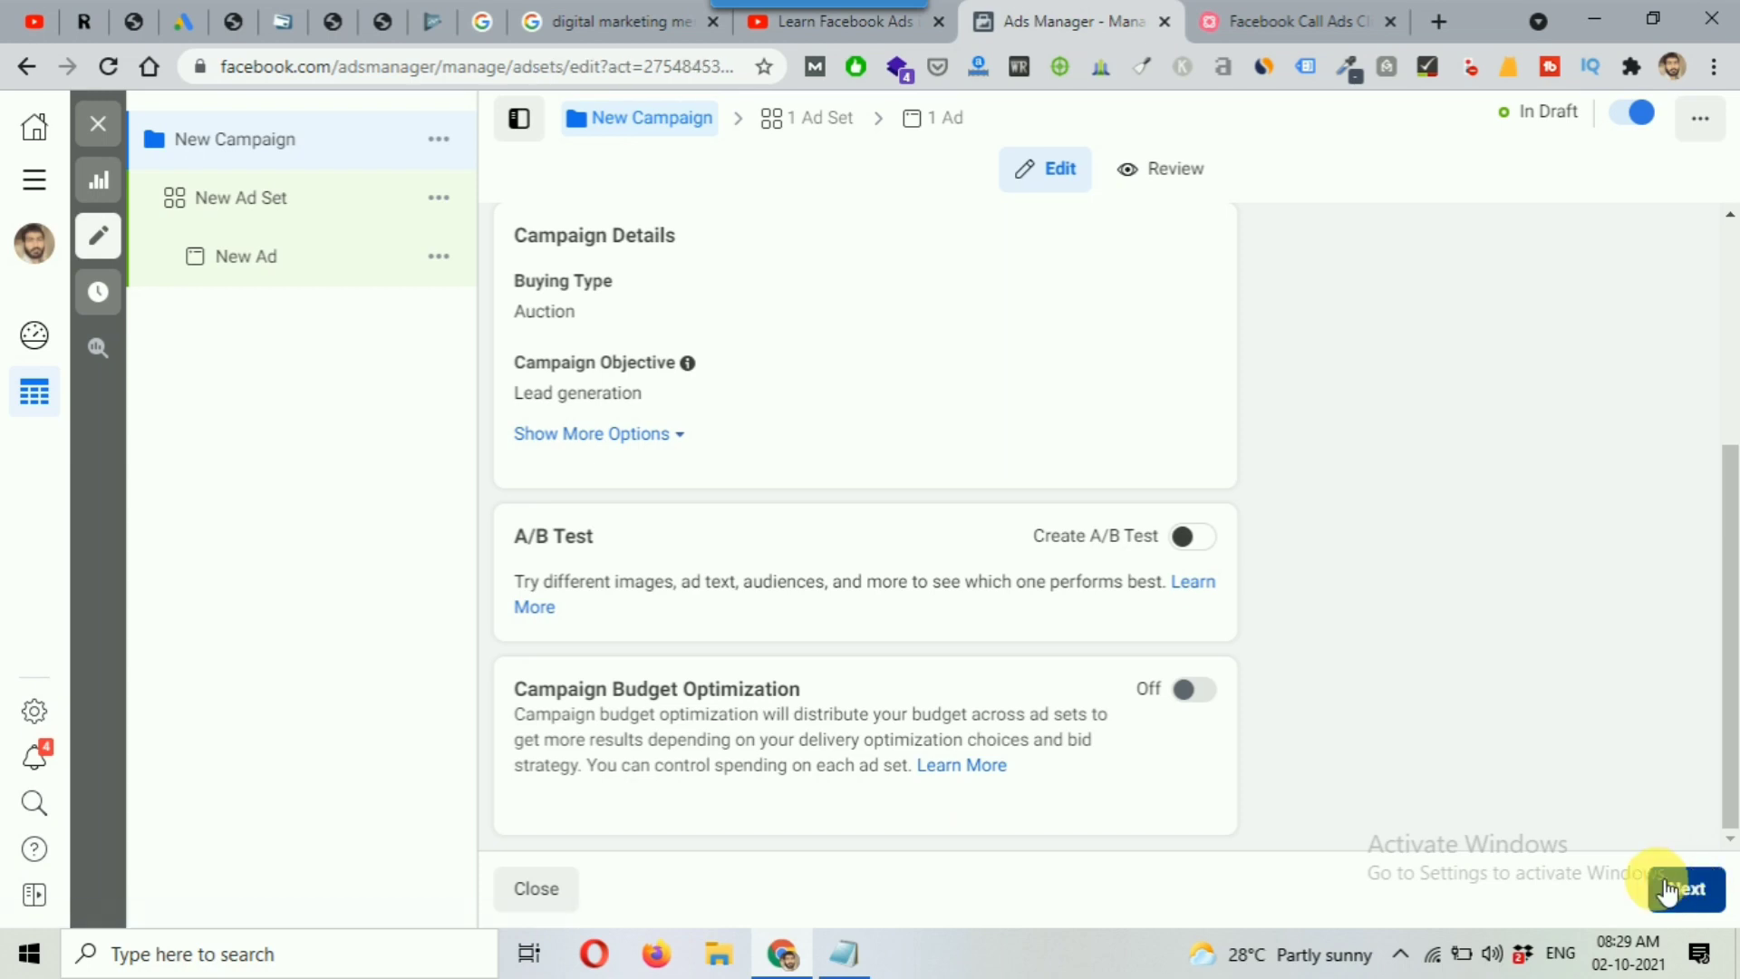
pyautogui.moveTo(1732, 271)
pyautogui.mouseDown()
pyautogui.moveTo(1732, 322)
pyautogui.moveTo(1733, 304)
pyautogui.mouseUp()
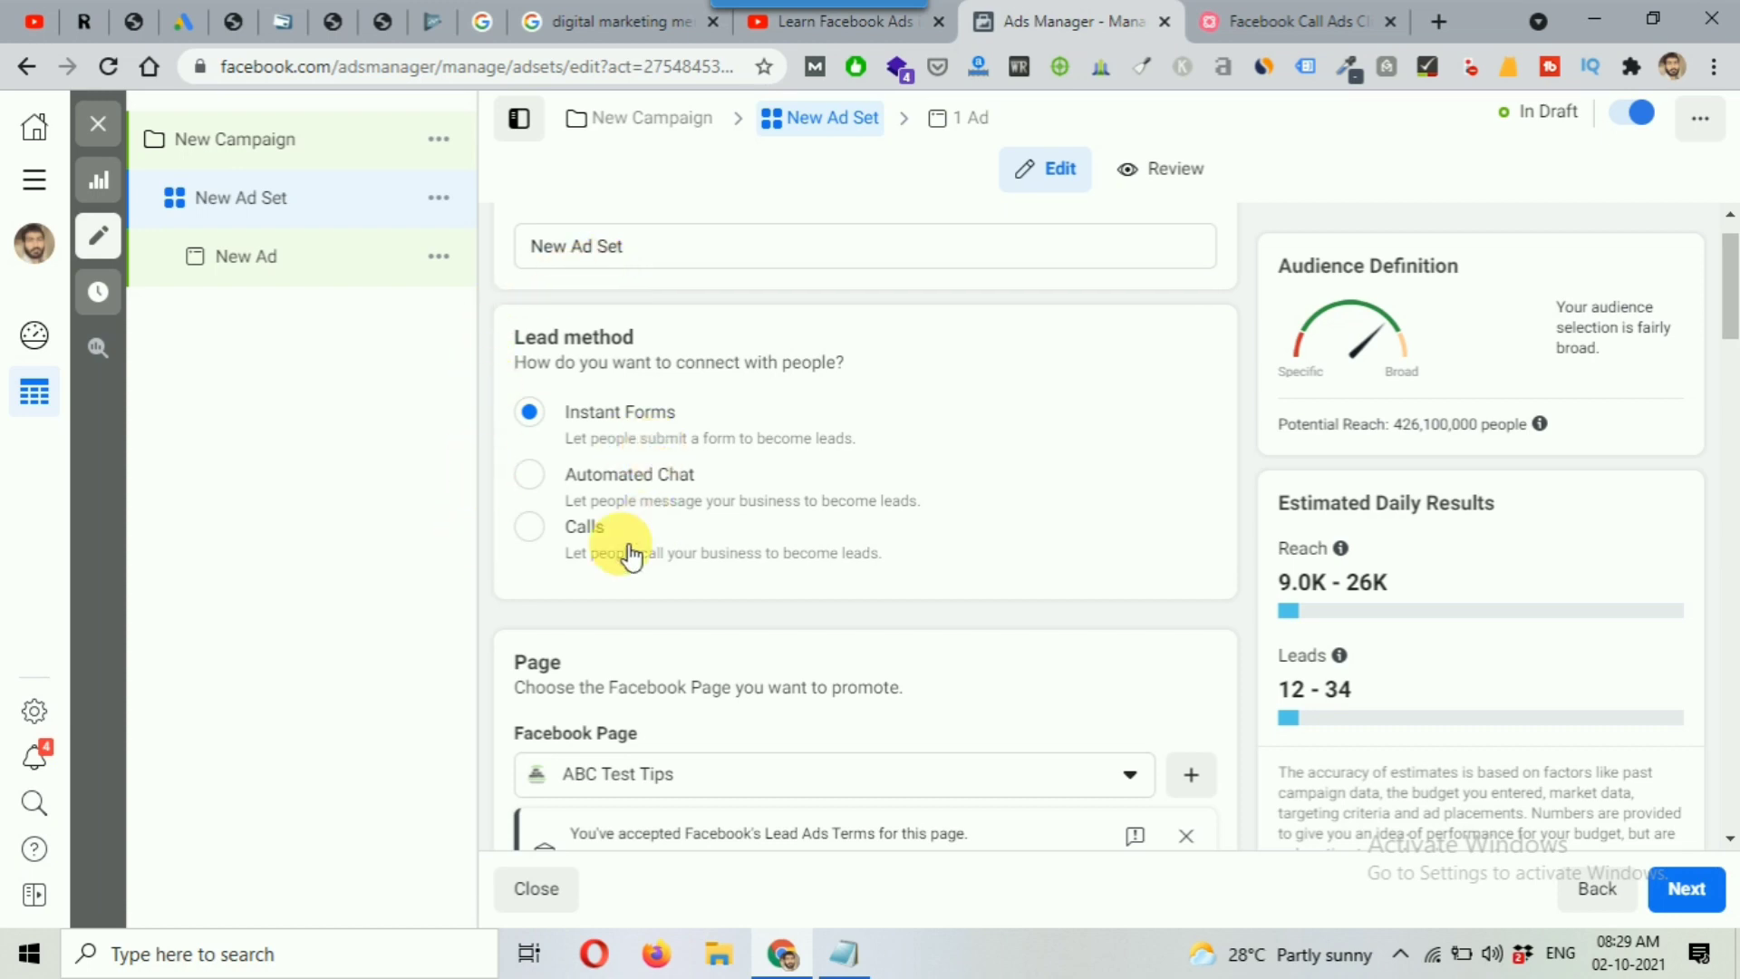
pyautogui.click(527, 345)
pyautogui.moveTo(528, 345); pyautogui.dragTo(699, 342)
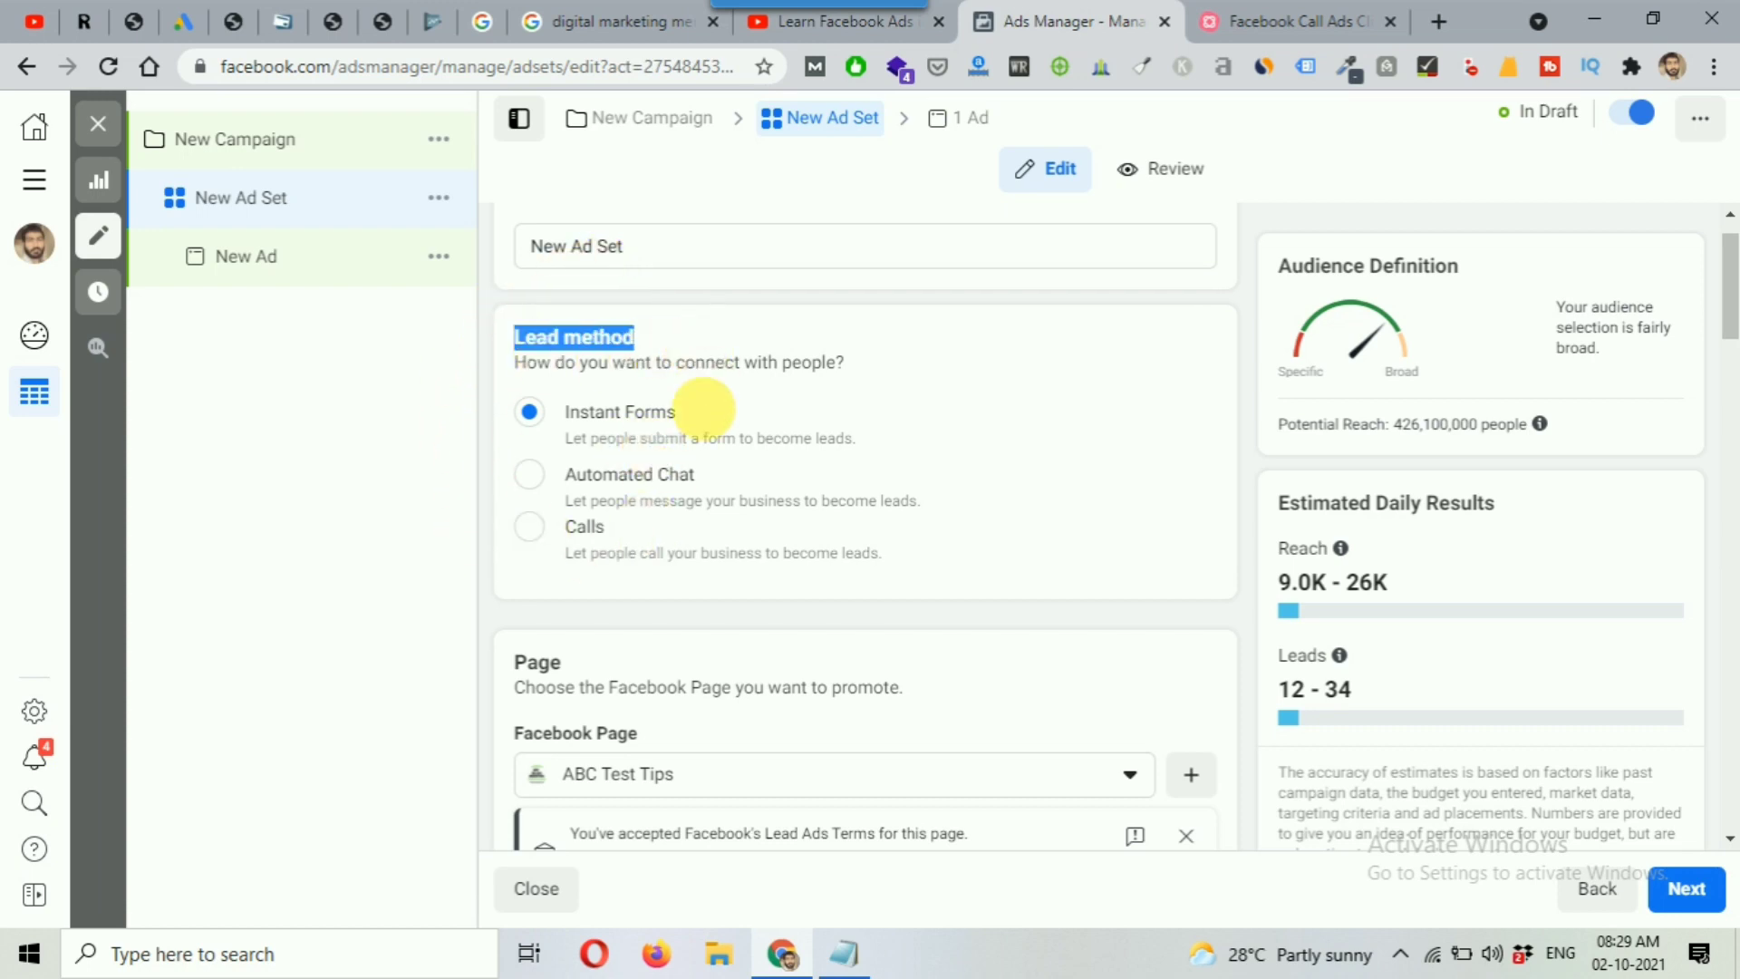
pyautogui.click(533, 538)
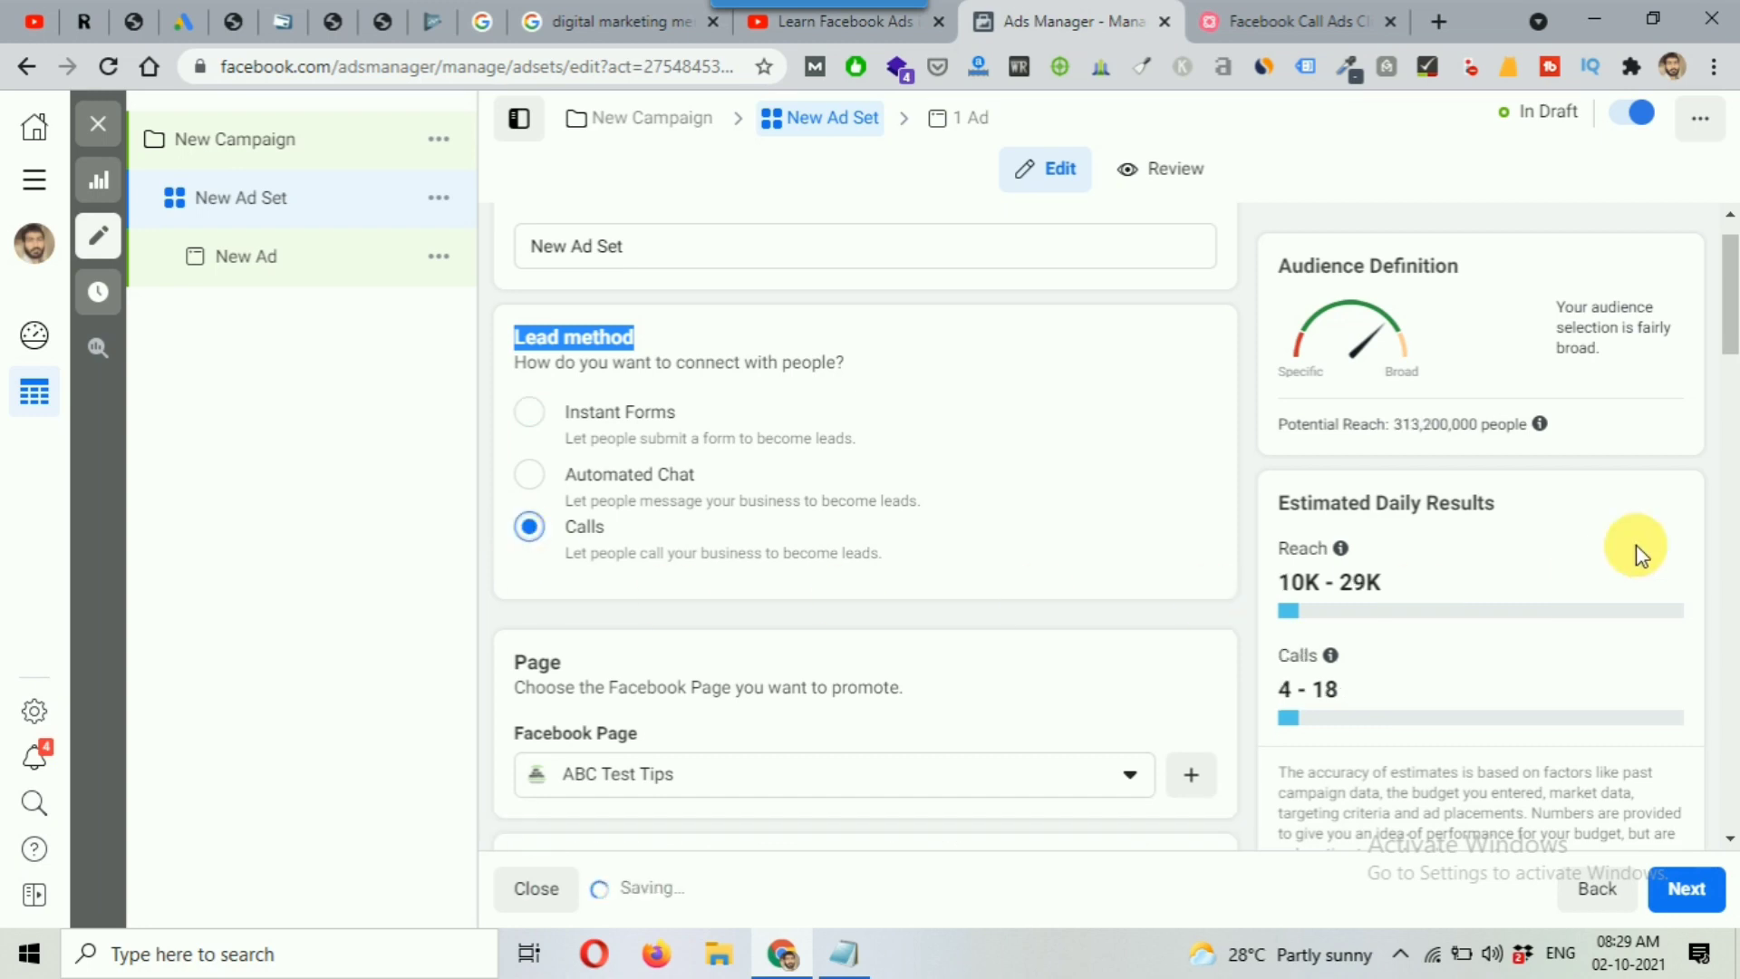
# Examine the ad set's Facebook Page, budget, schedule and audience sections along with the estimated daily results
pyautogui.moveTo(1731, 313); pyautogui.dragTo(1731, 346)
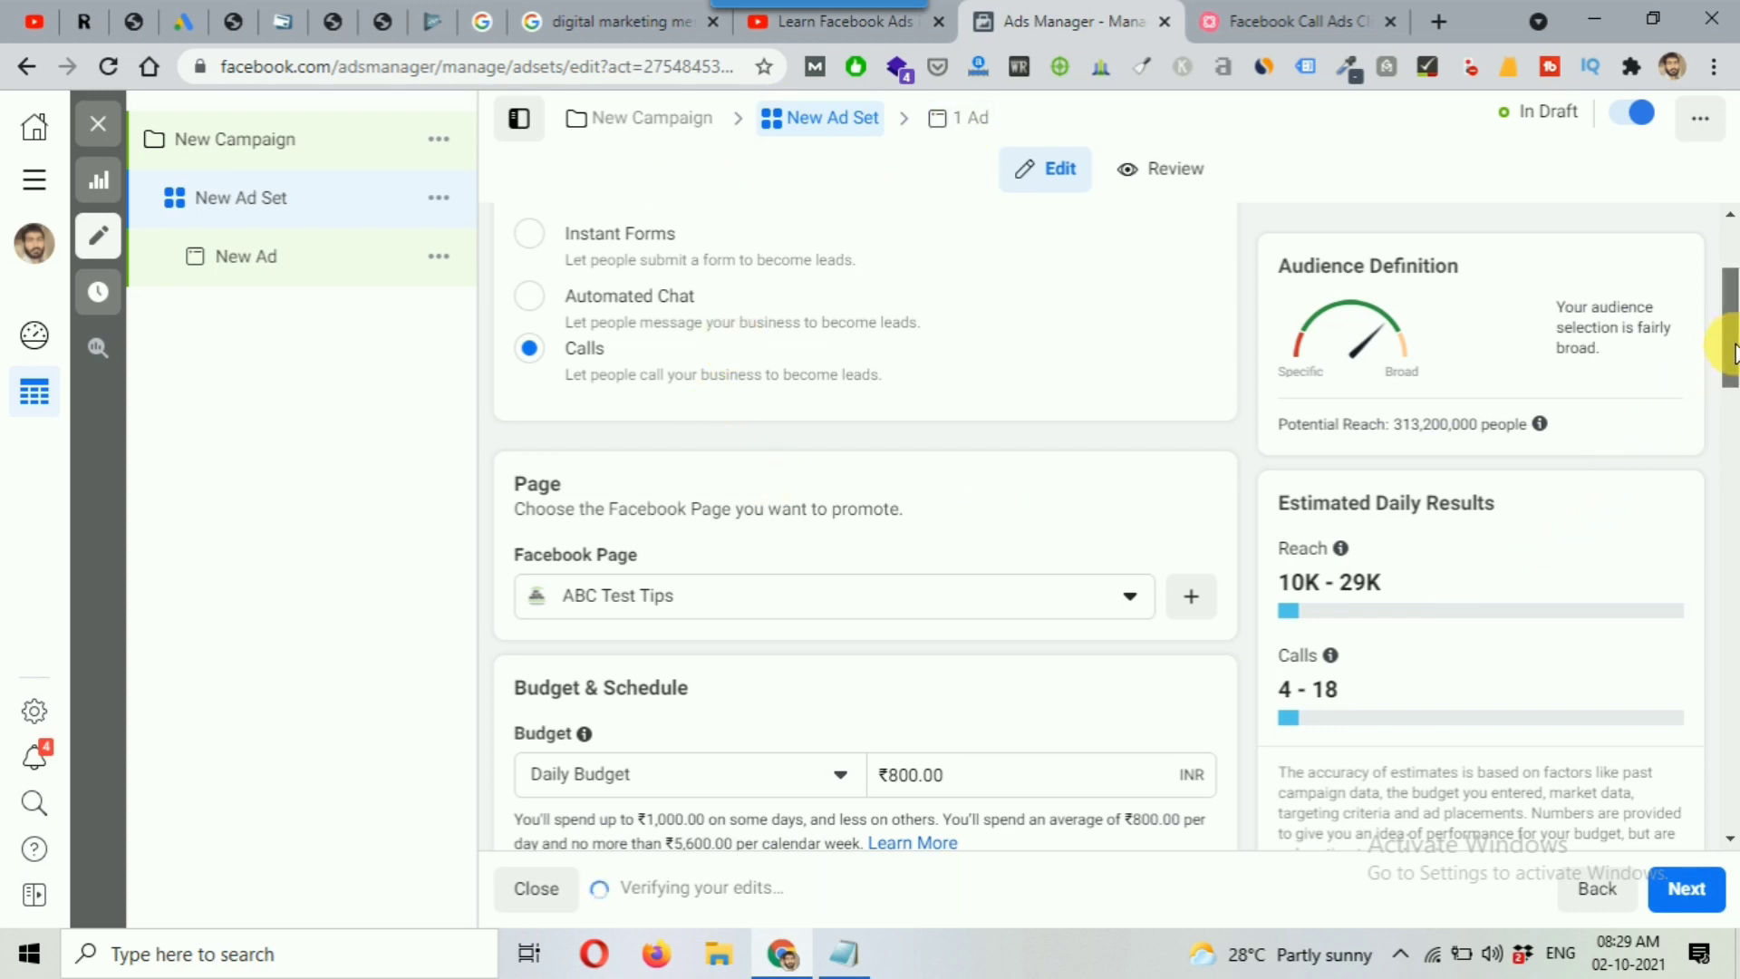
pyautogui.moveTo(1731, 362); pyautogui.dragTo(1731, 407)
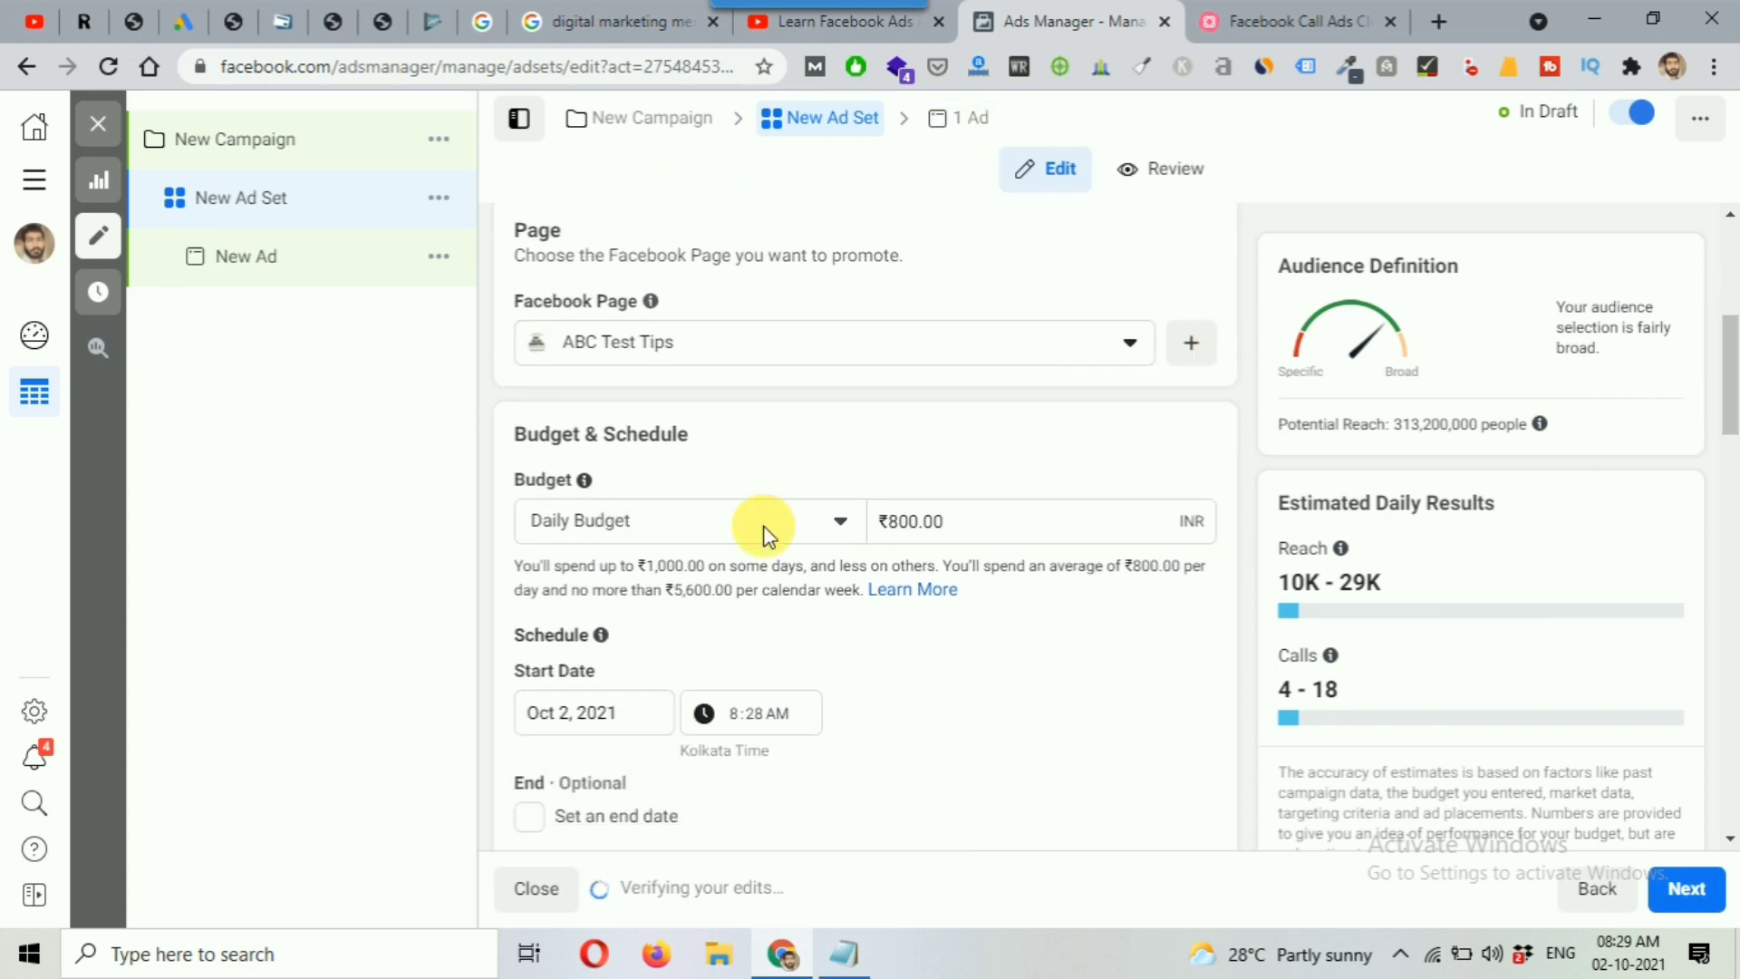
pyautogui.click(895, 539)
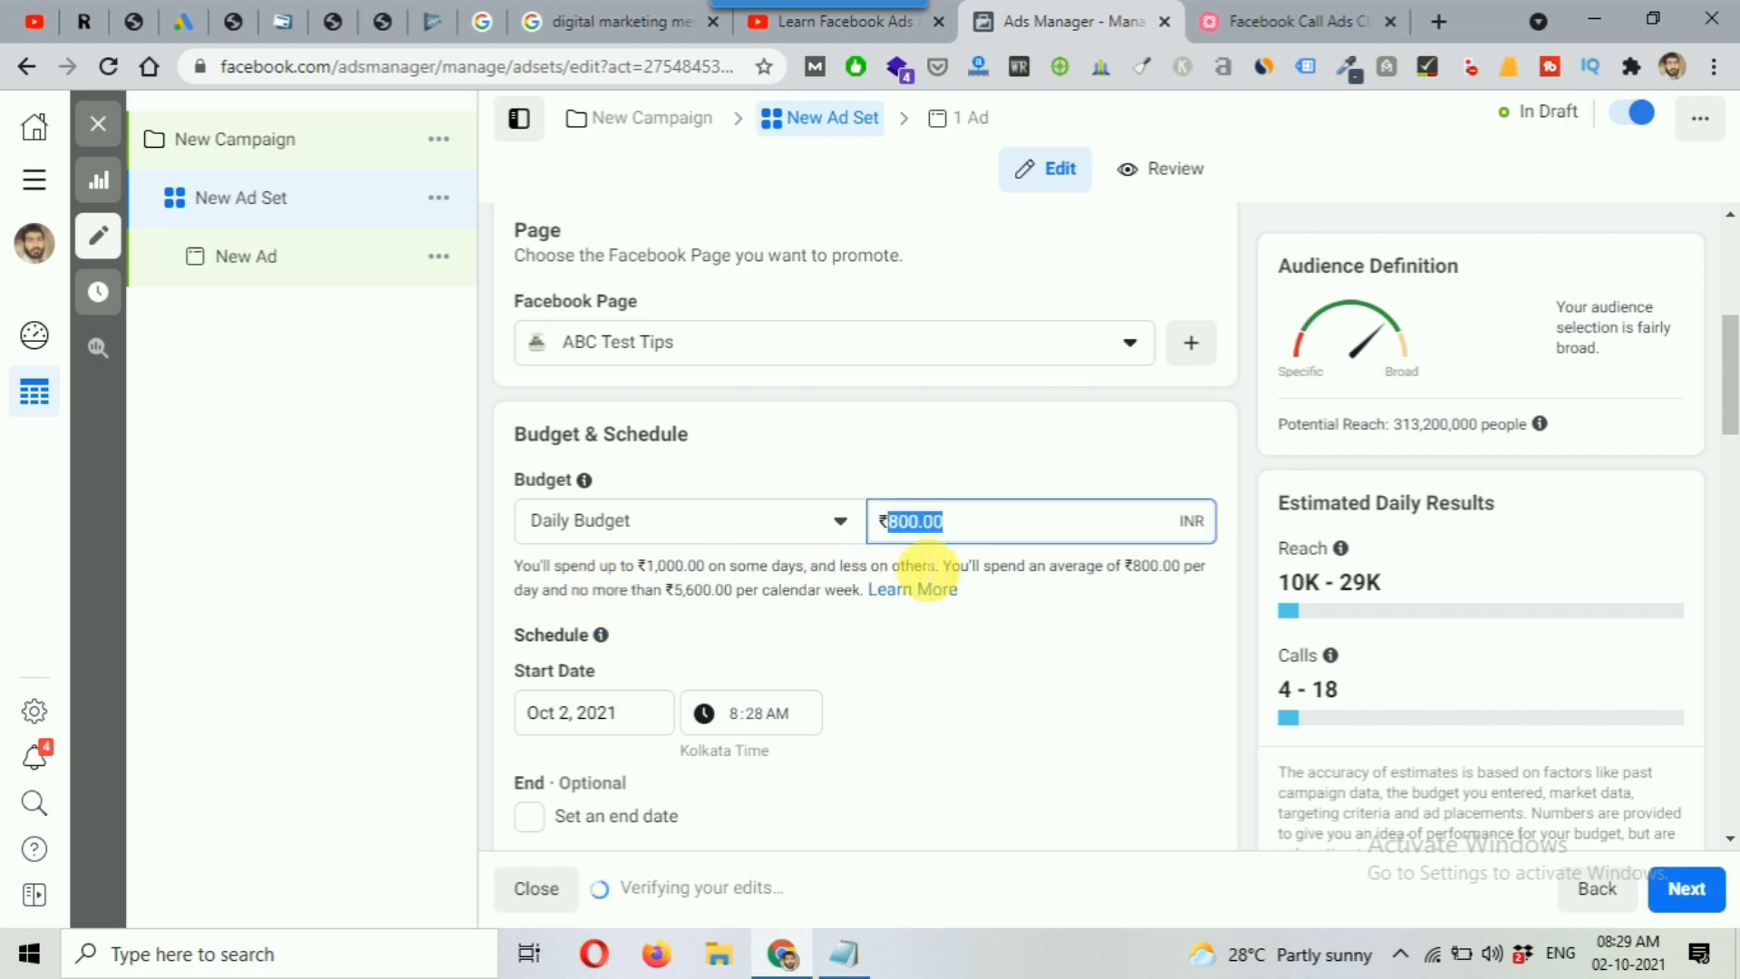
pyautogui.click(1145, 416)
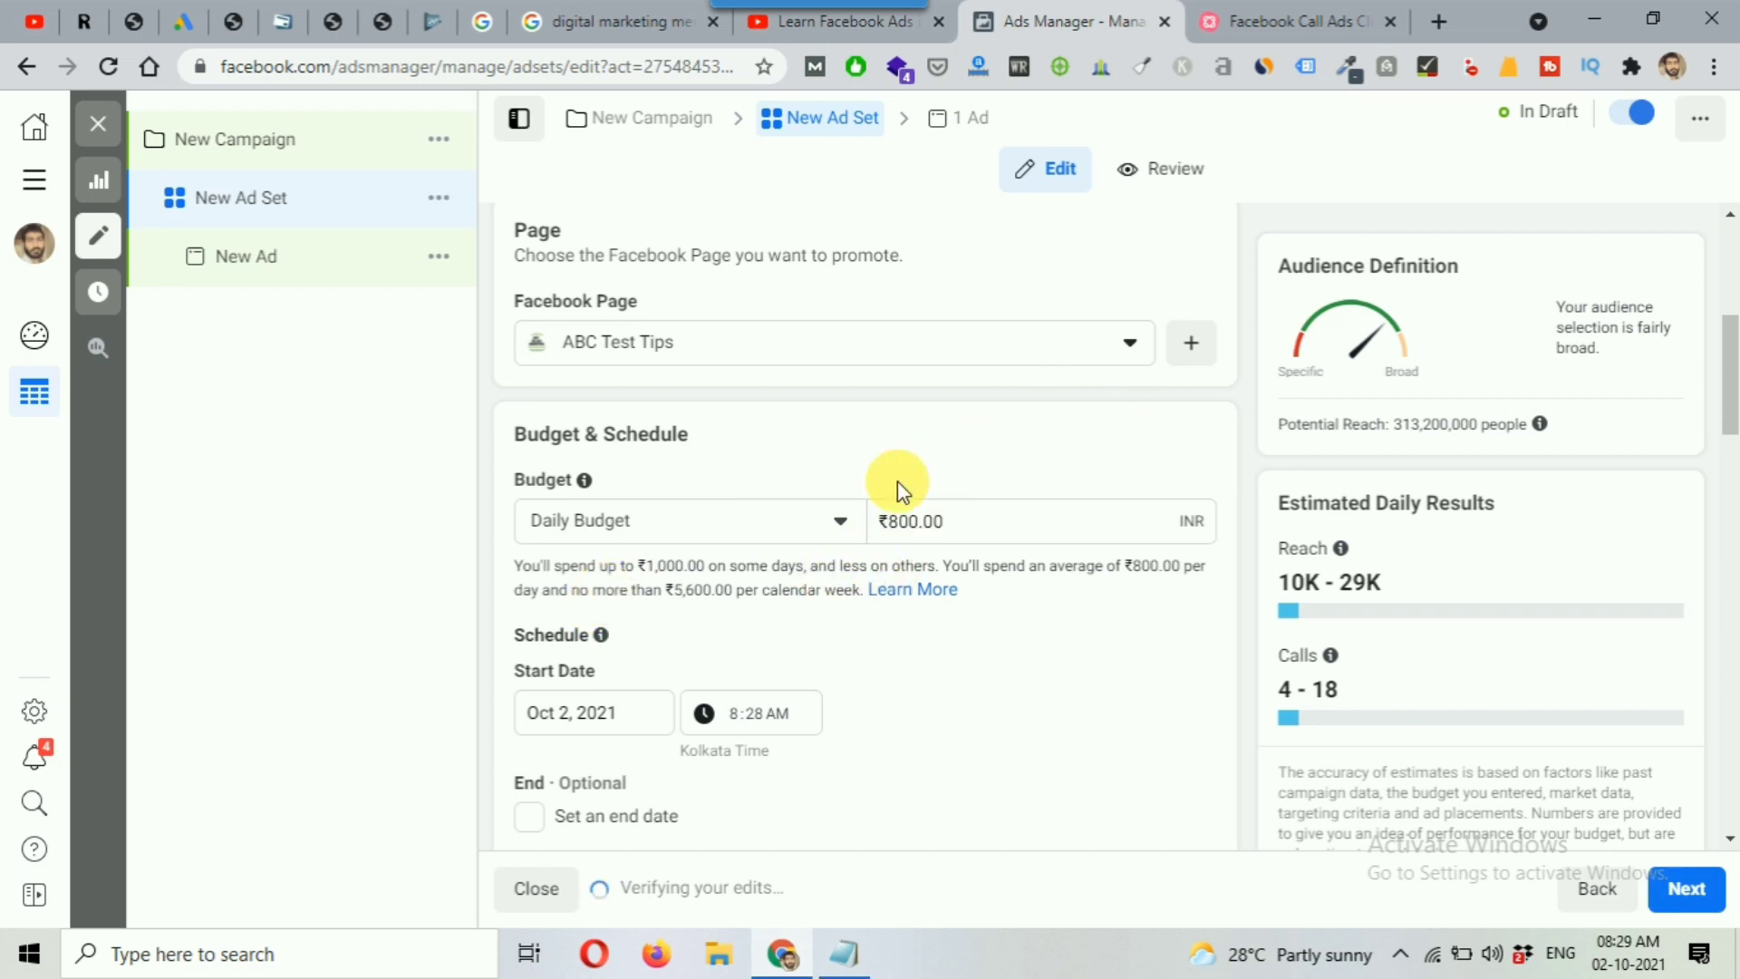
pyautogui.scroll(-1, 897, 480)
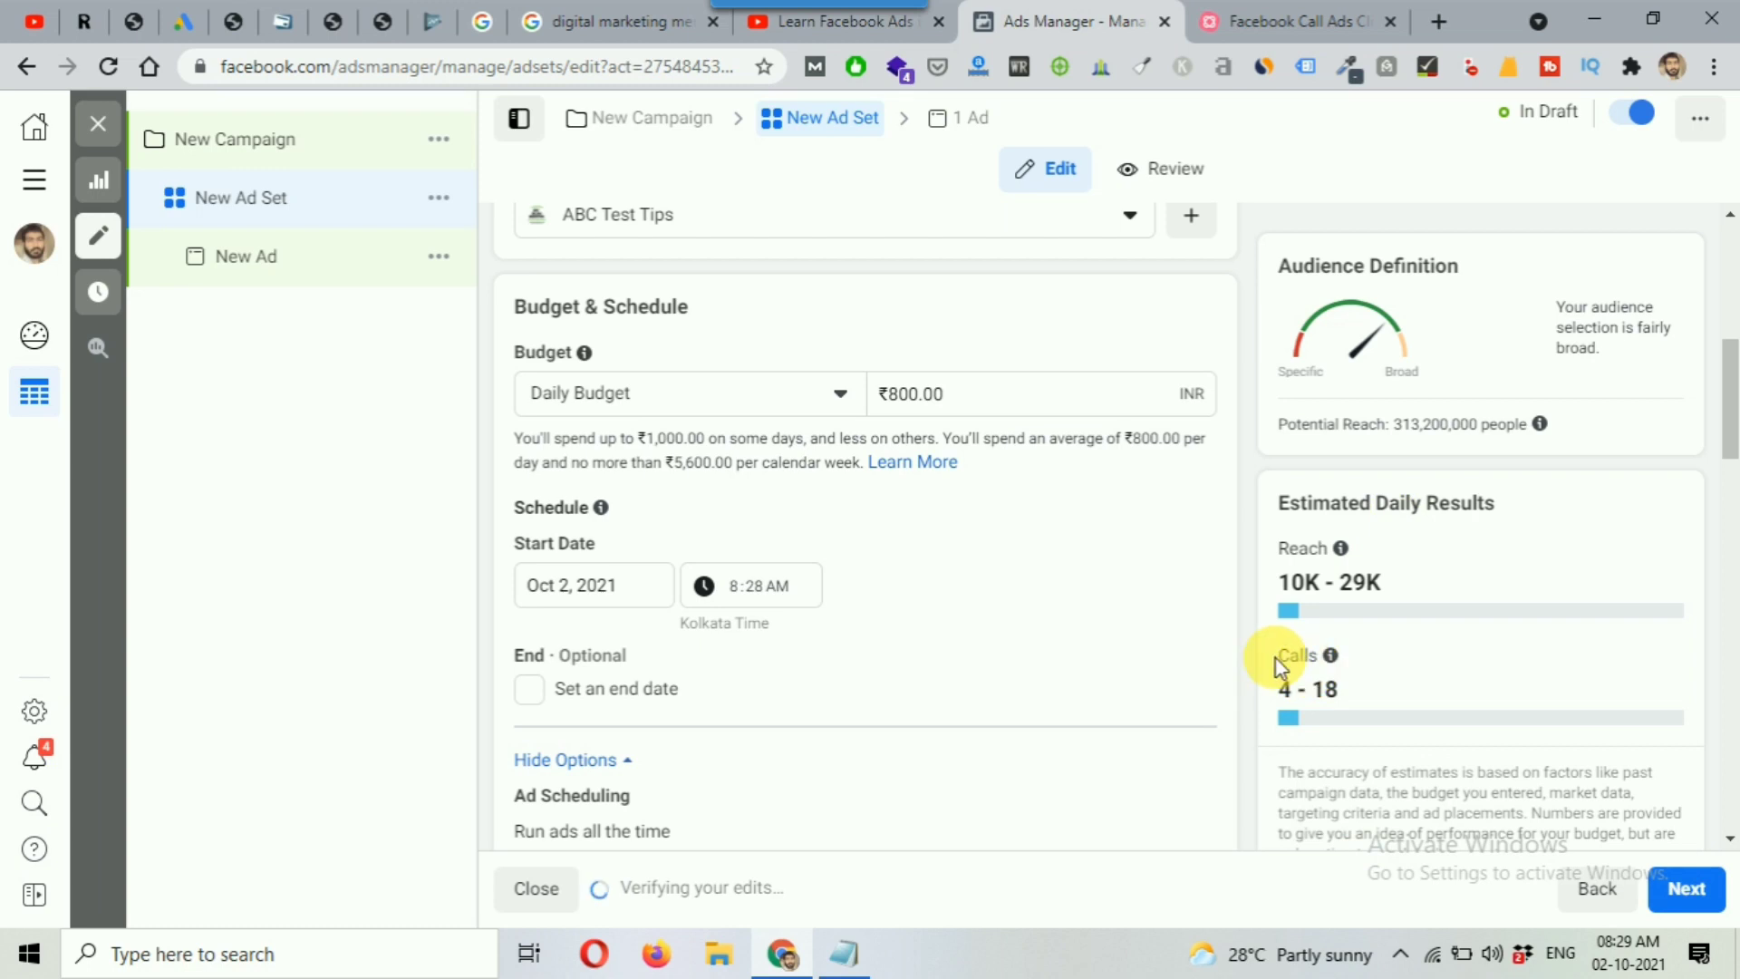
pyautogui.moveTo(1287, 512); pyautogui.dragTo(1460, 505)
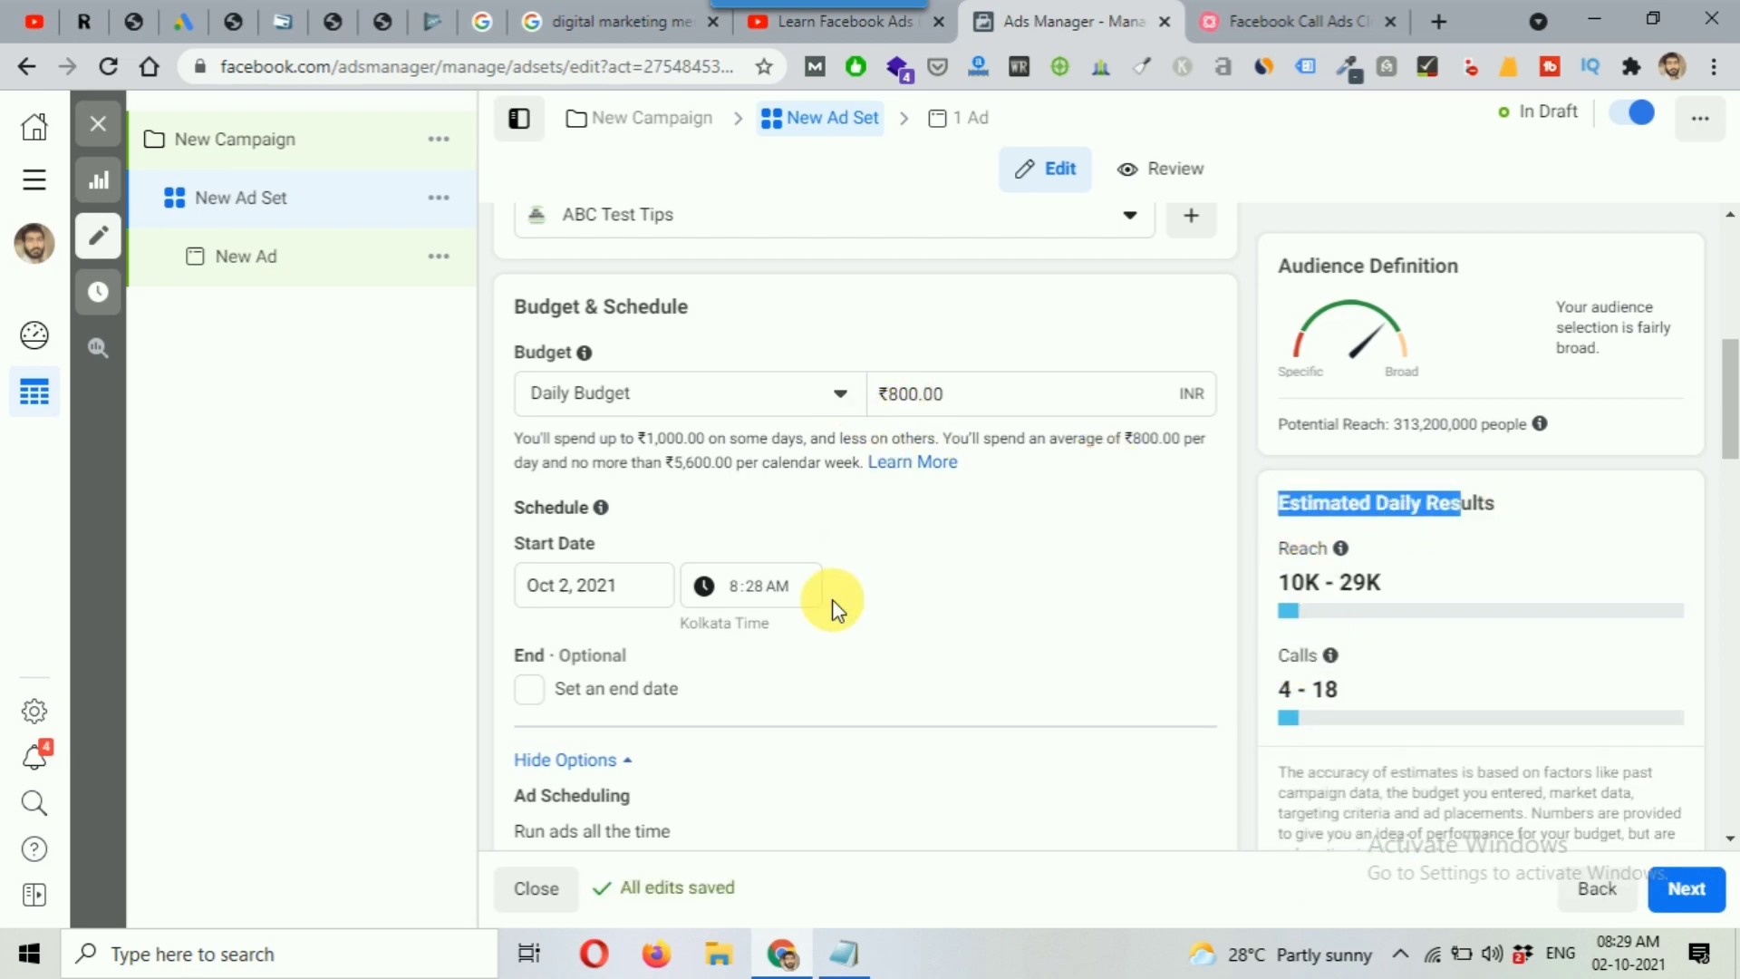
pyautogui.scroll(-2, 832, 599)
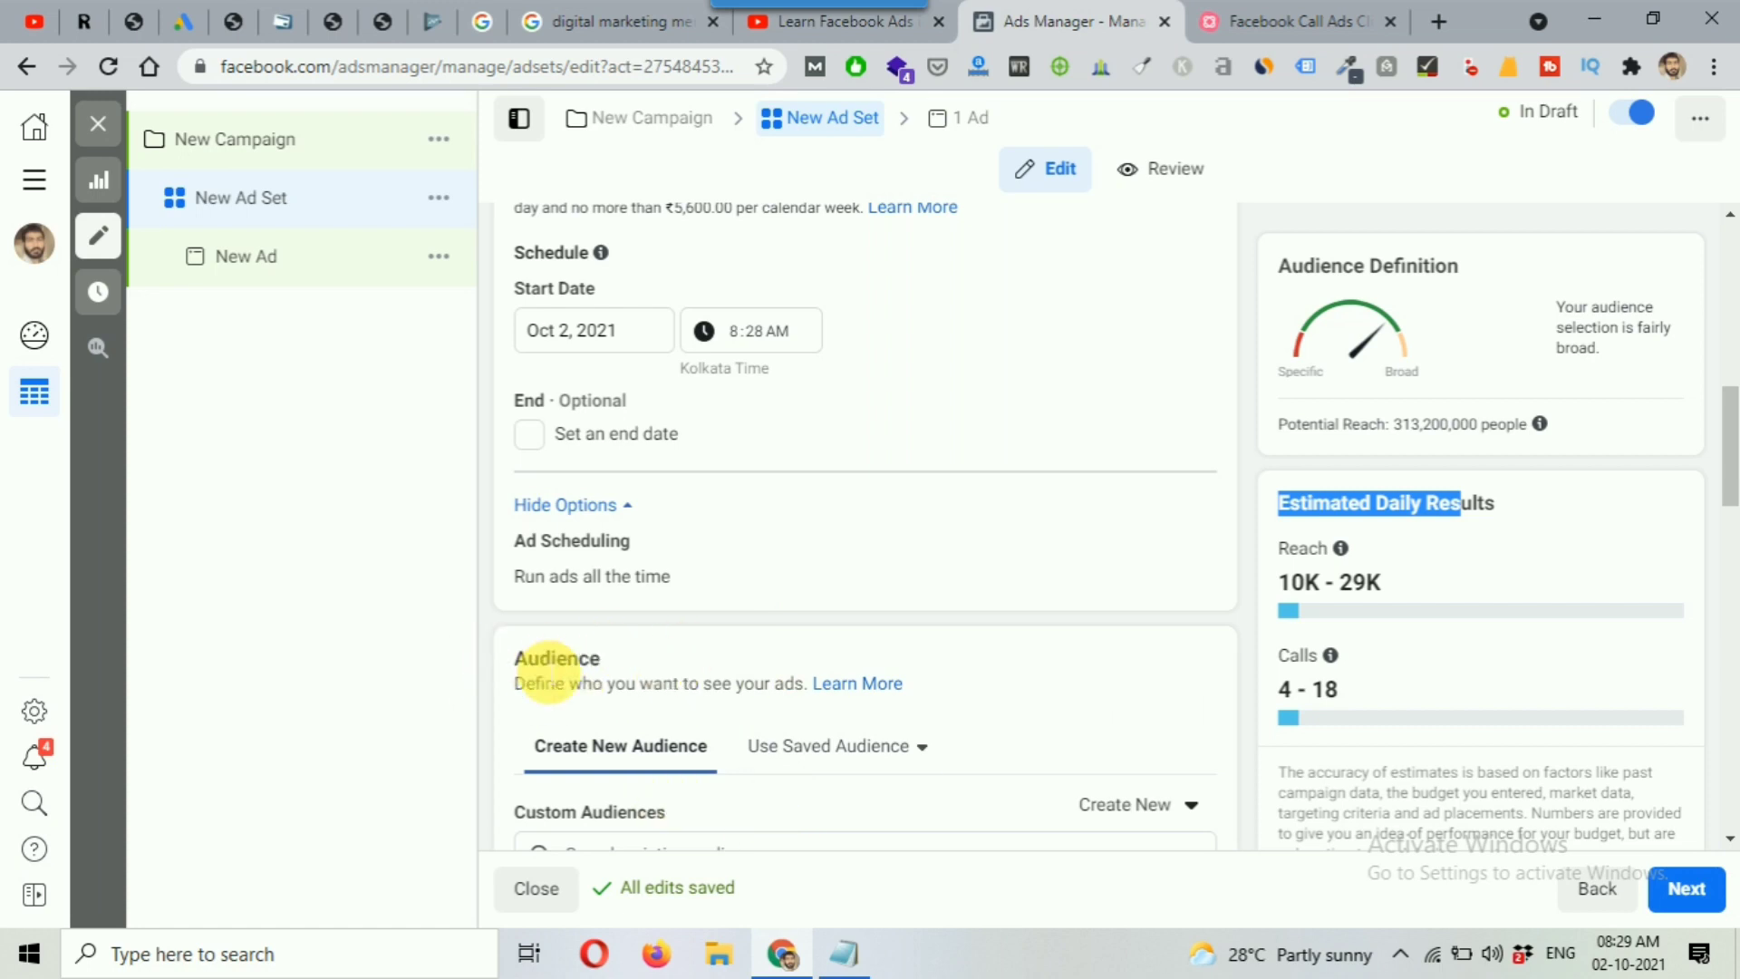
pyautogui.moveTo(514, 659); pyautogui.dragTo(614, 668)
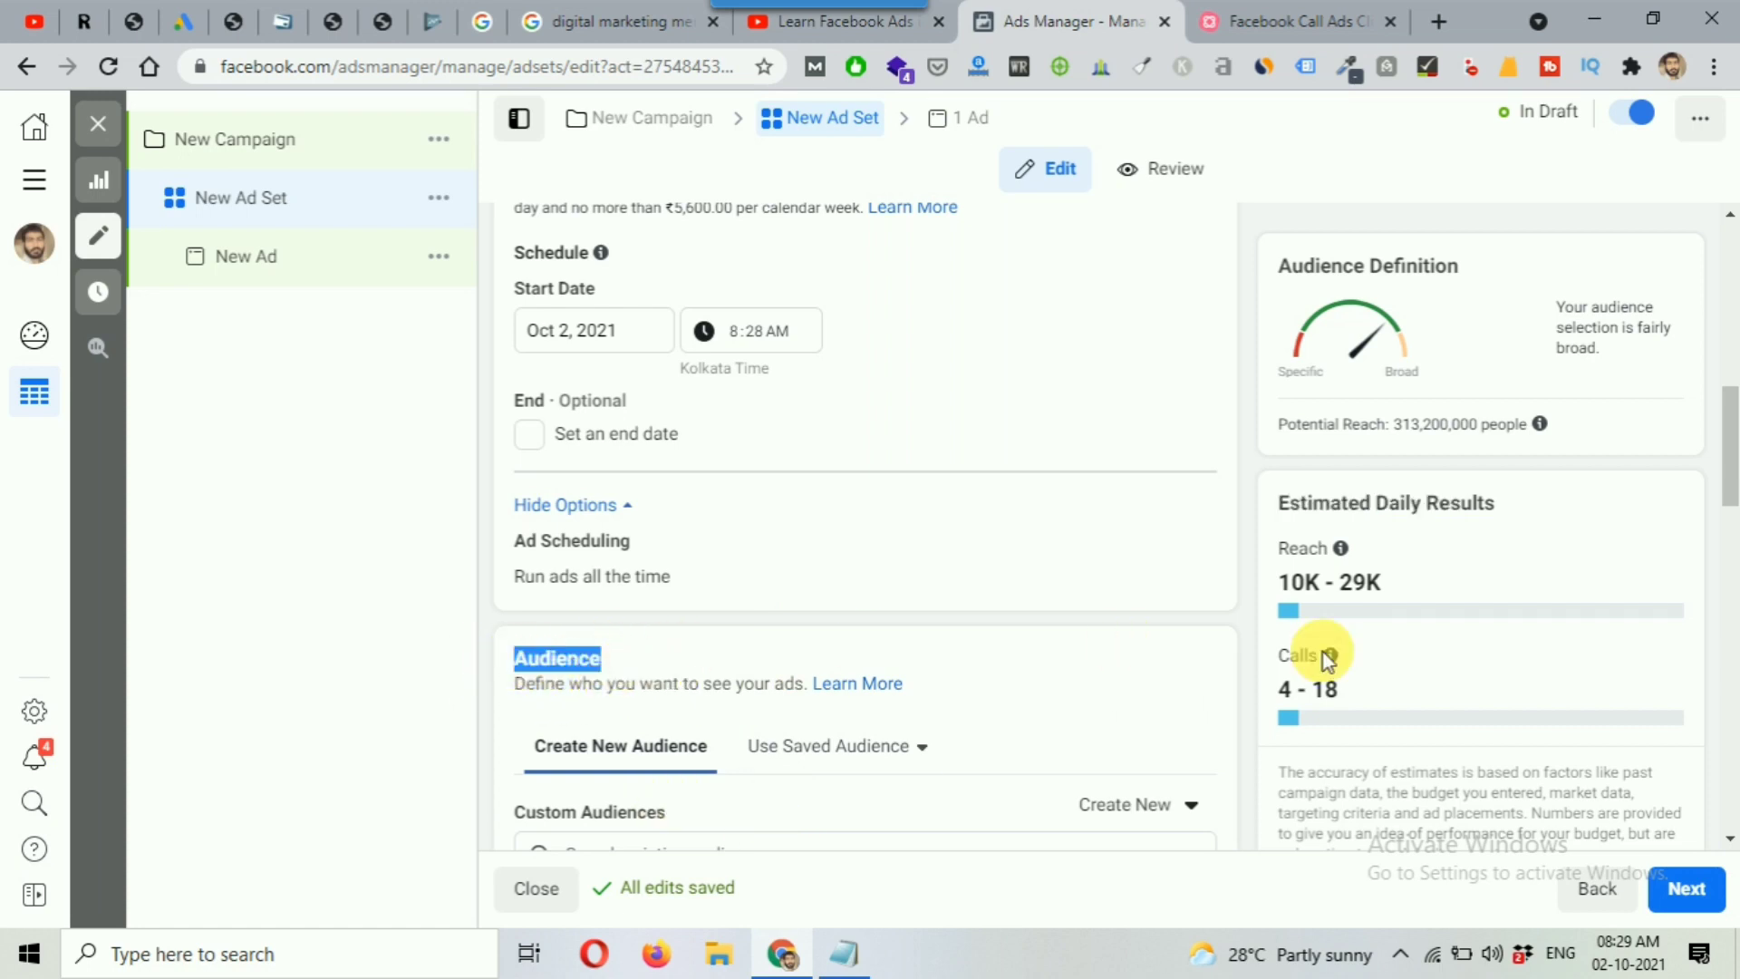
pyautogui.moveTo(1287, 675)
pyautogui.moveTo(1278, 654); pyautogui.dragTo(1316, 667)
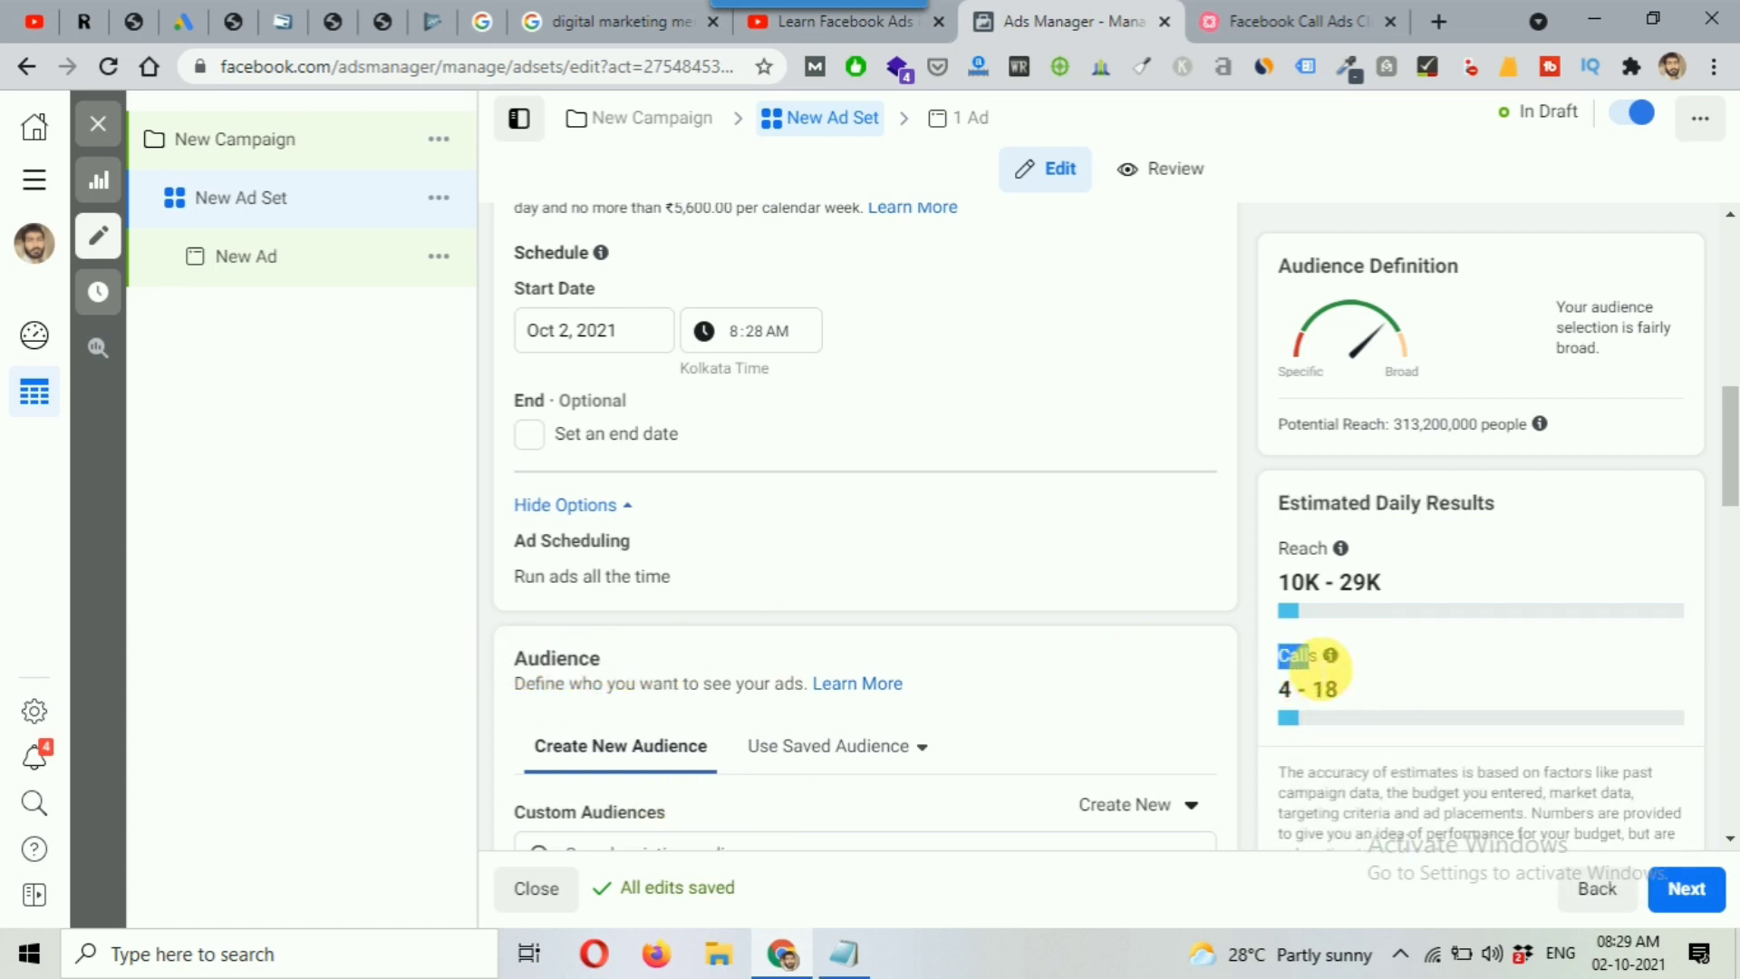
# Return to the campaign level and change the campaign objective to Reach
pyautogui.click(625, 127)
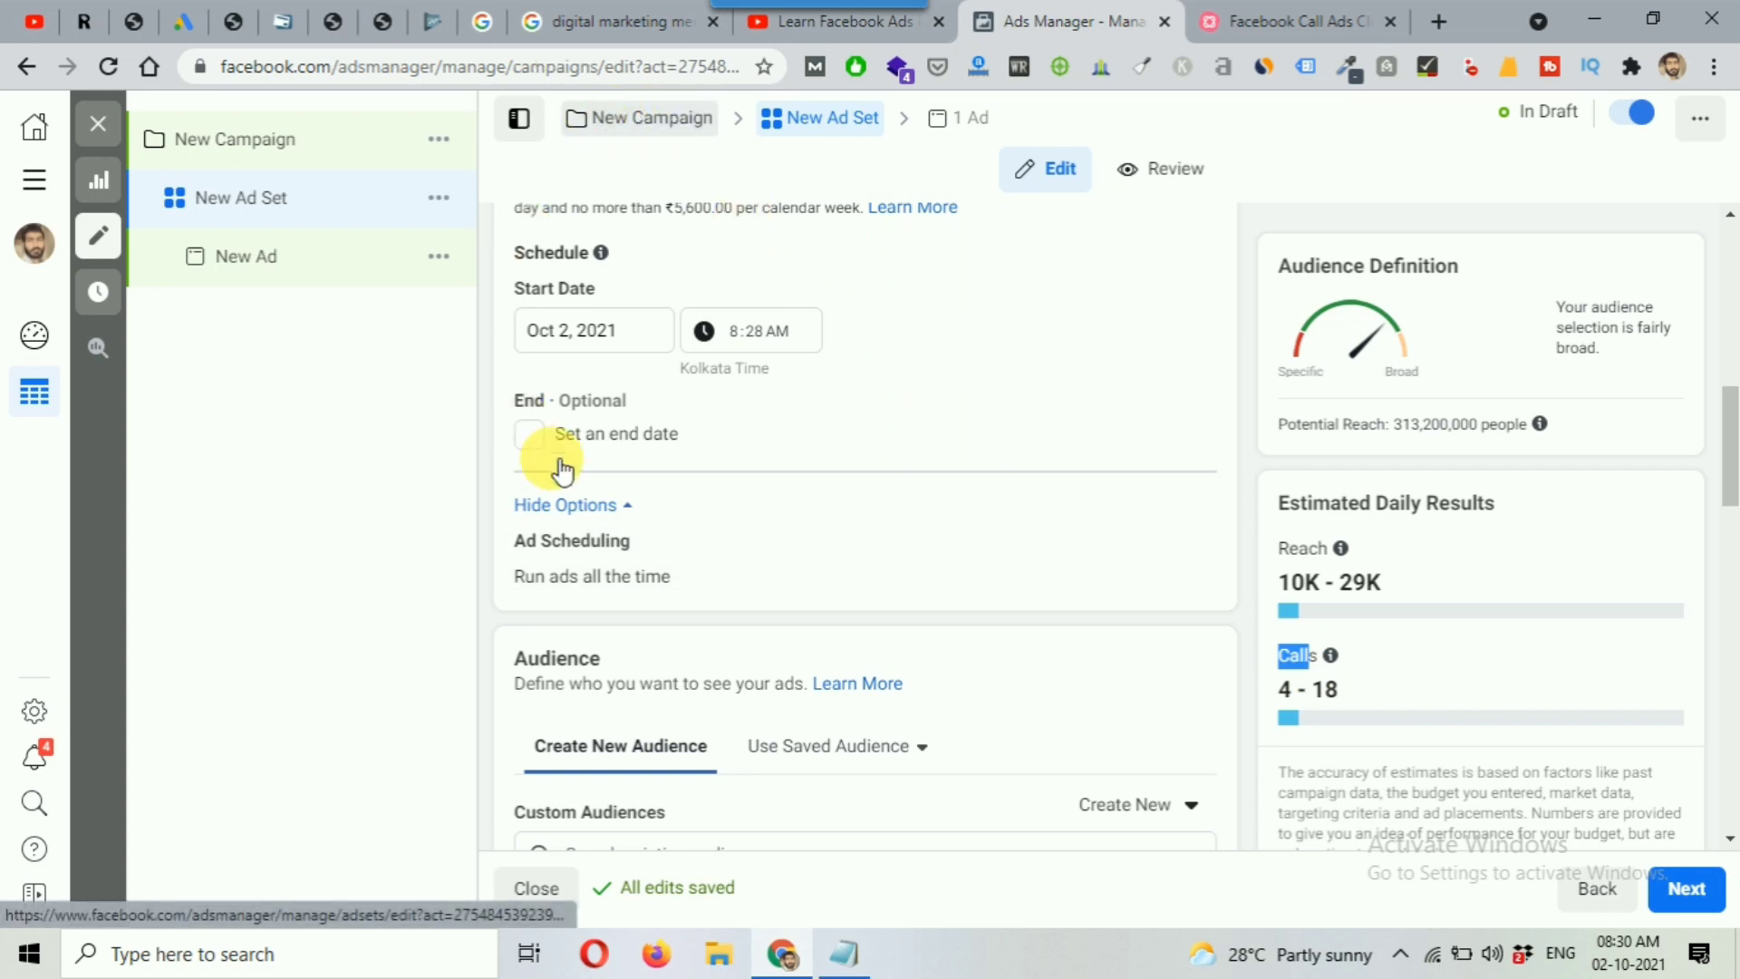
pyautogui.scroll(-1, 1135, 634)
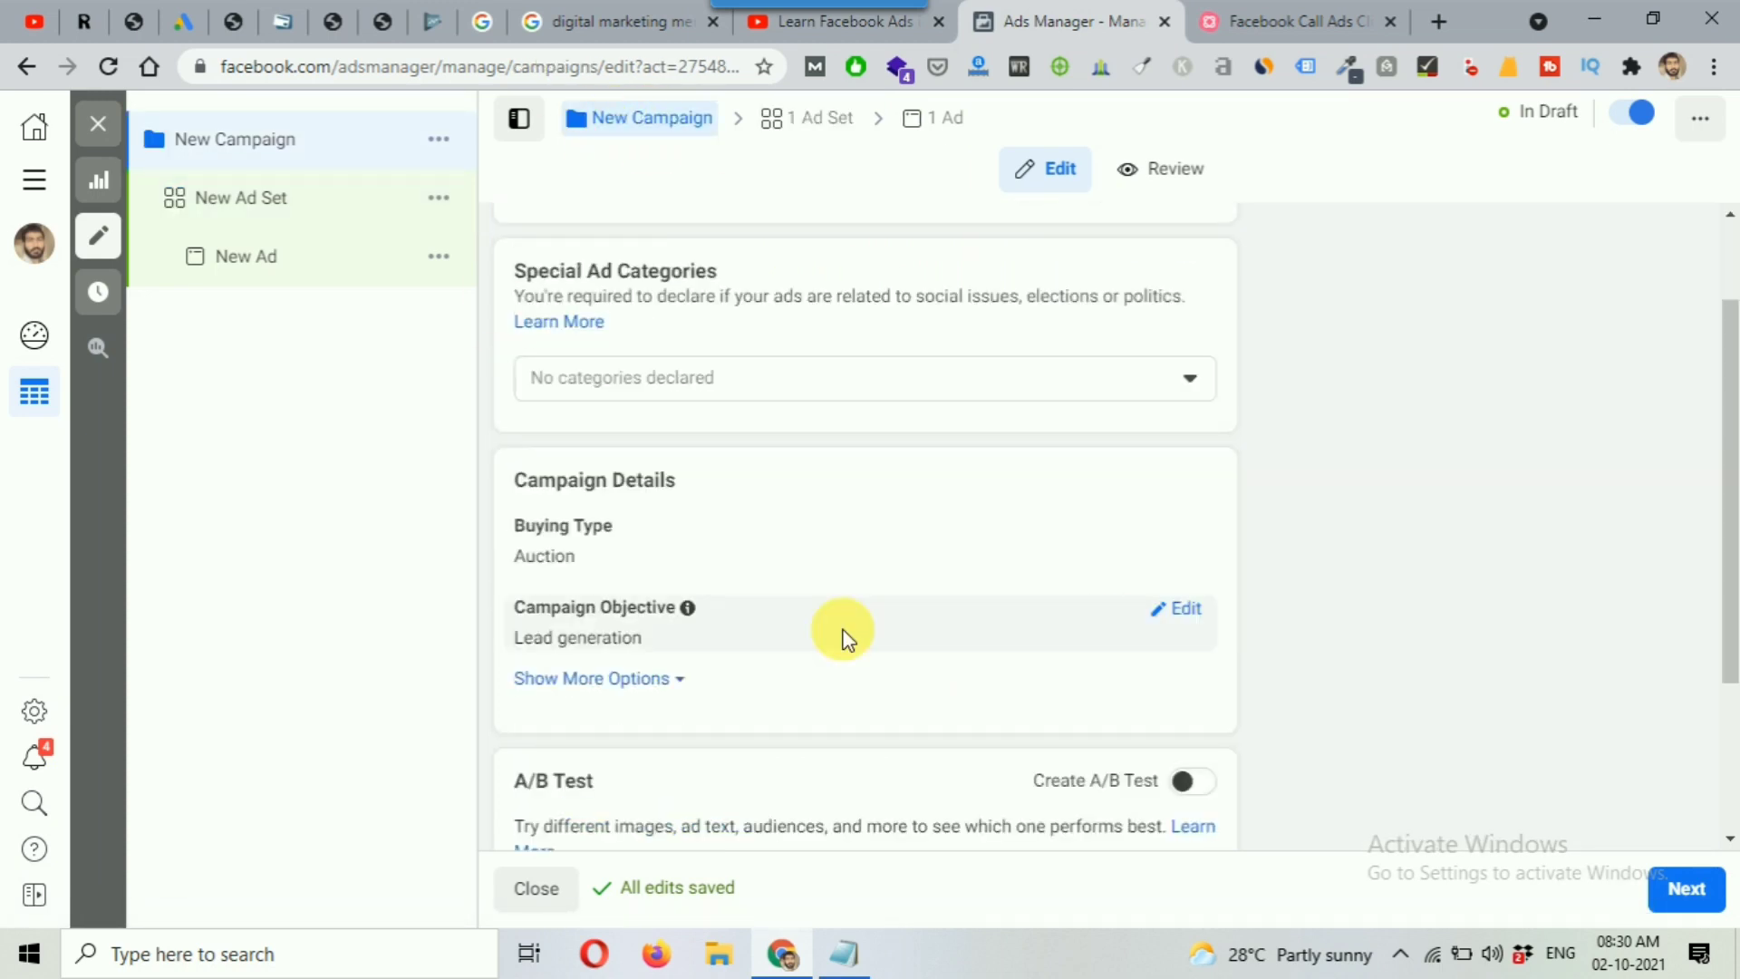
pyautogui.click(1180, 611)
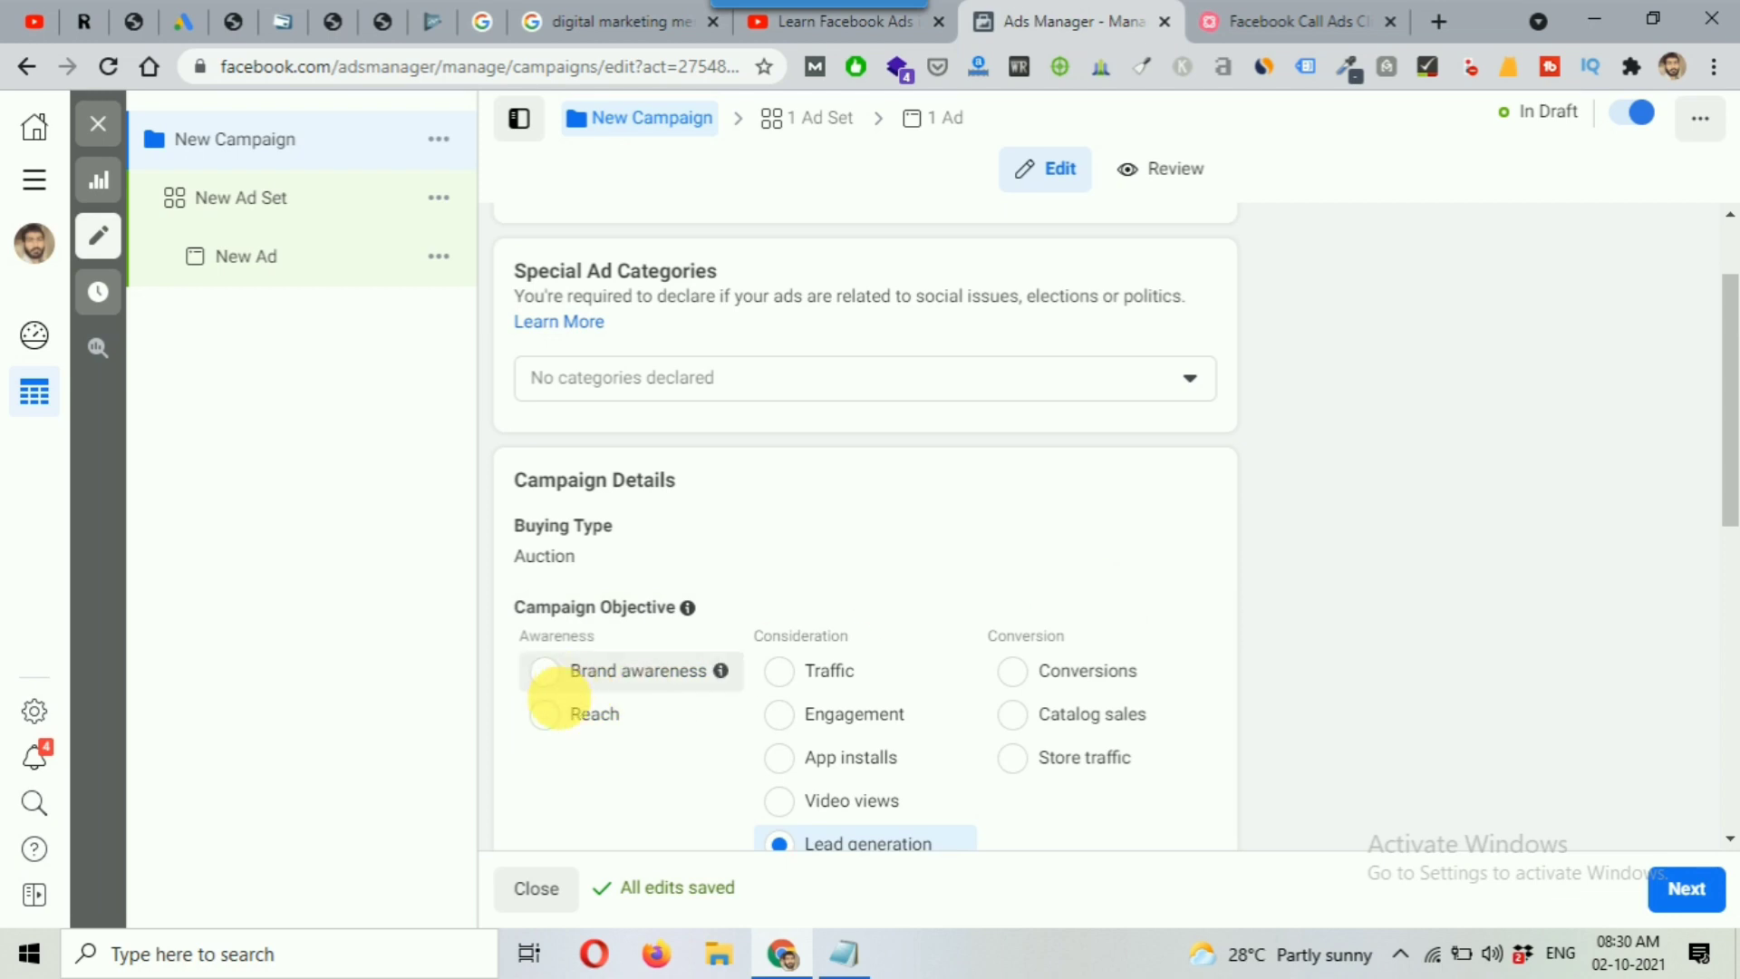
pyautogui.click(545, 713)
pyautogui.click(1160, 535)
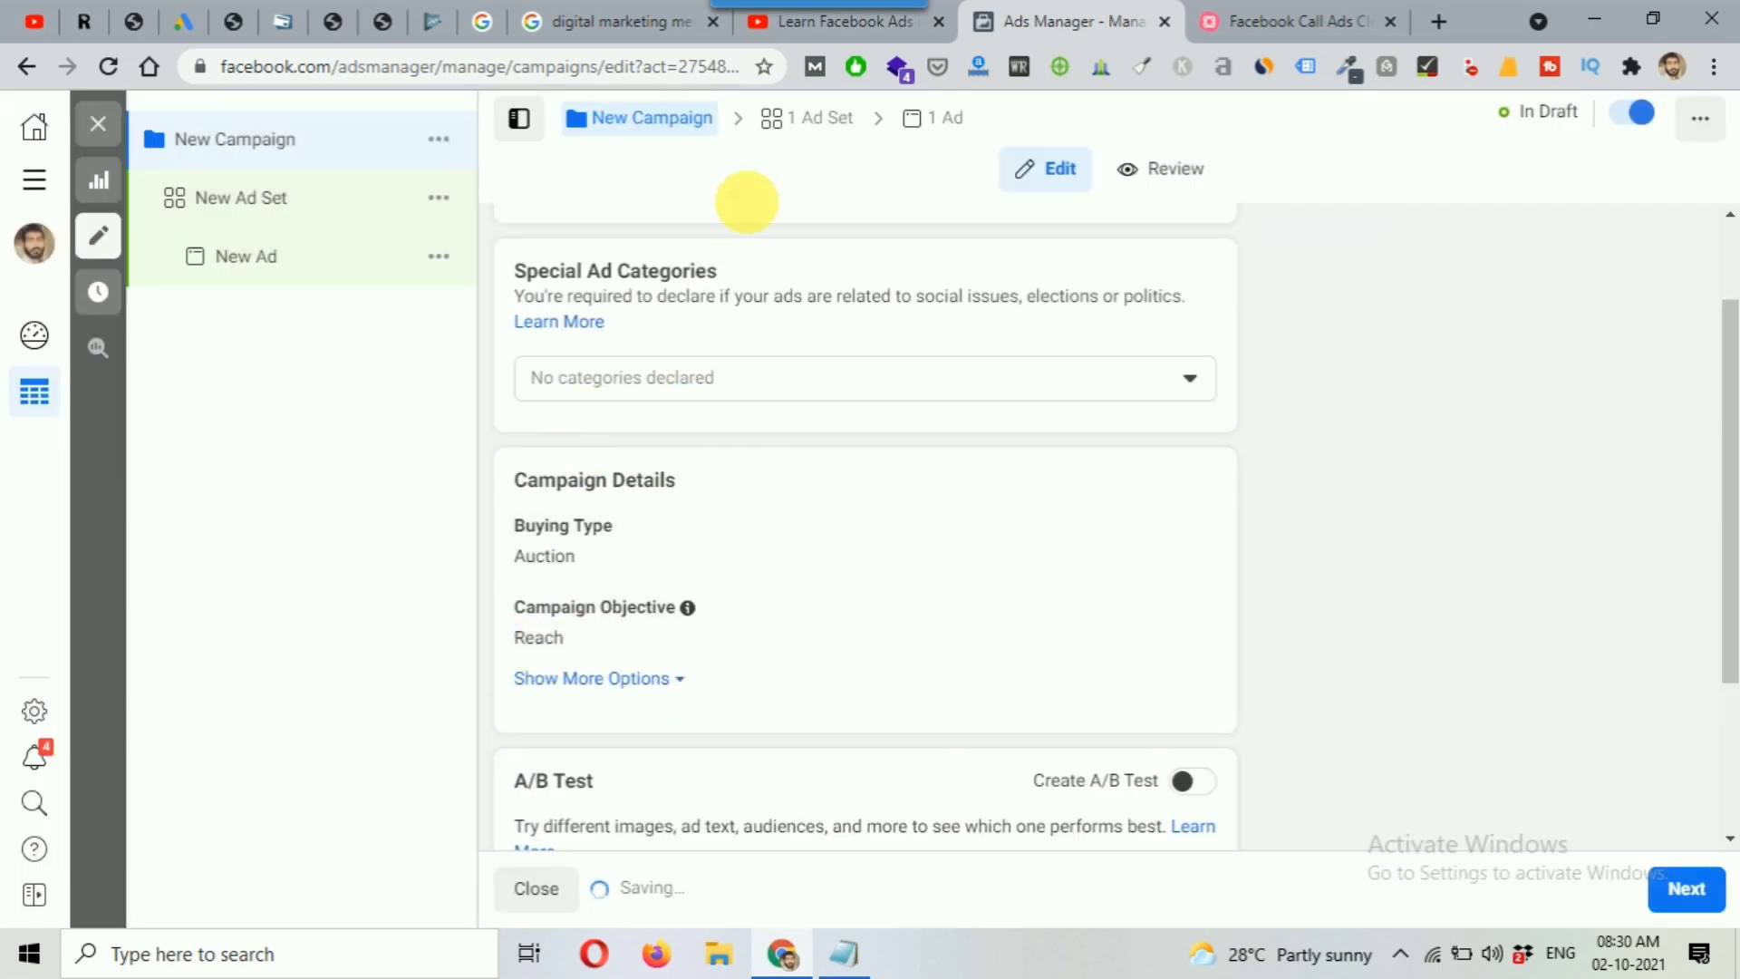
# Select ABC Test Tips as the ad set's Facebook Page and check the estimated daily reach
pyautogui.click(807, 117)
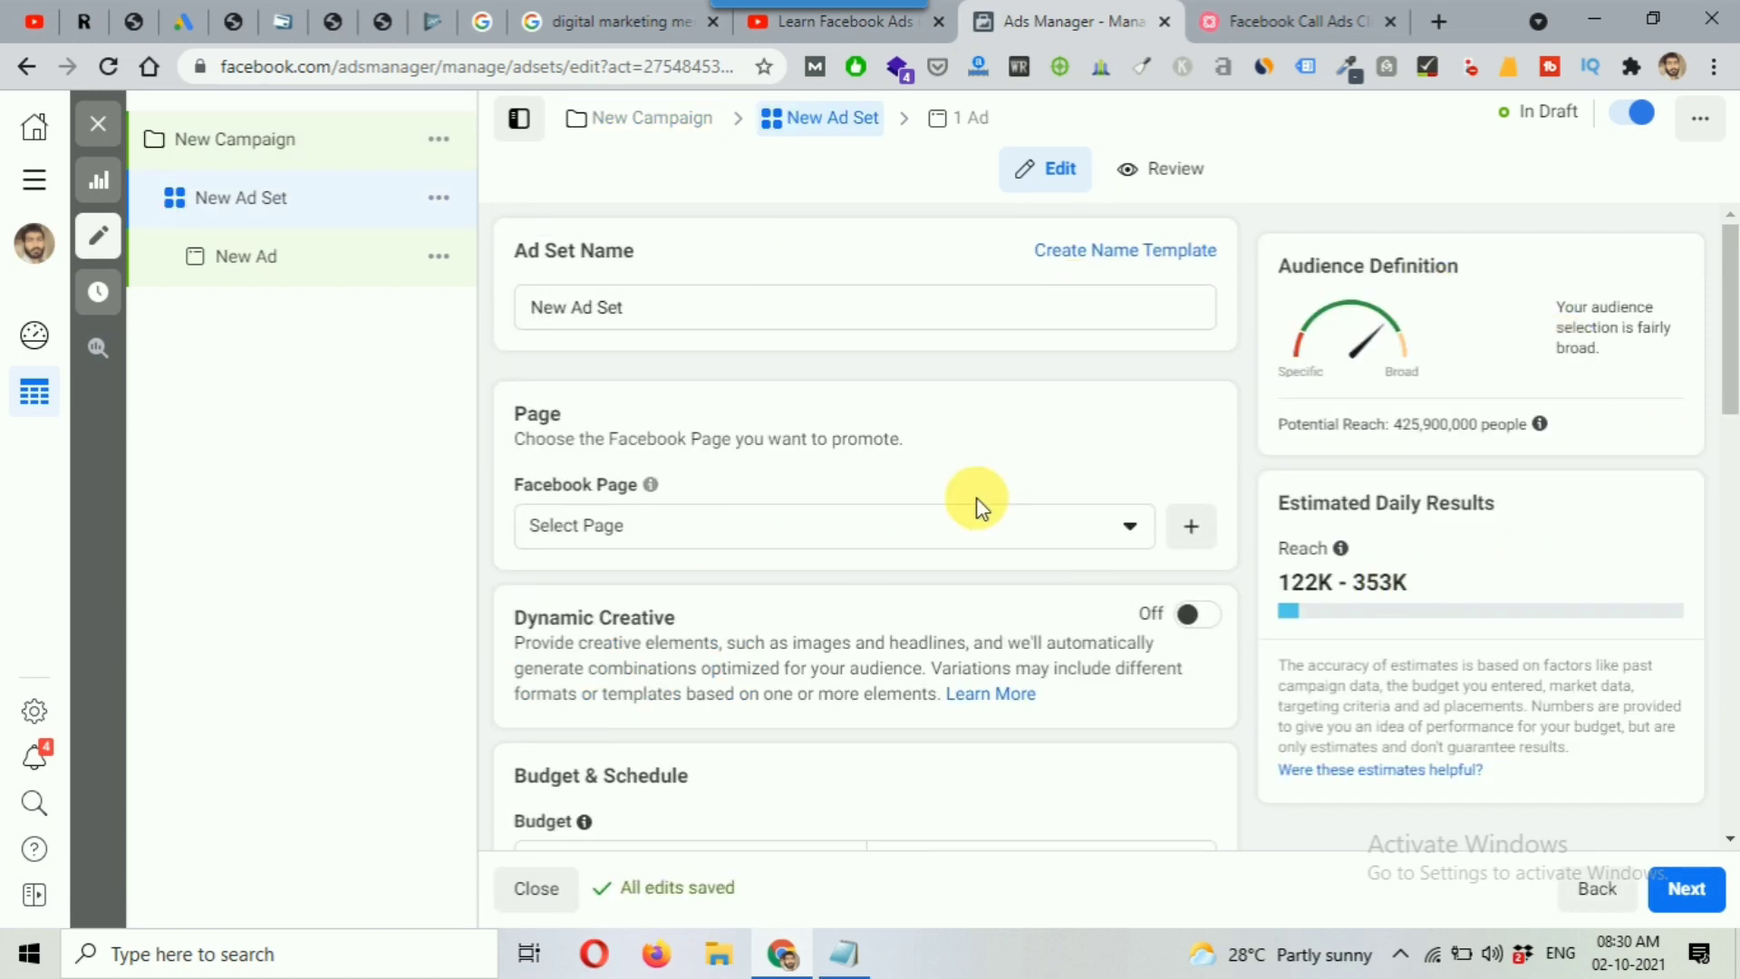
pyautogui.click(687, 525)
pyautogui.click(548, 634)
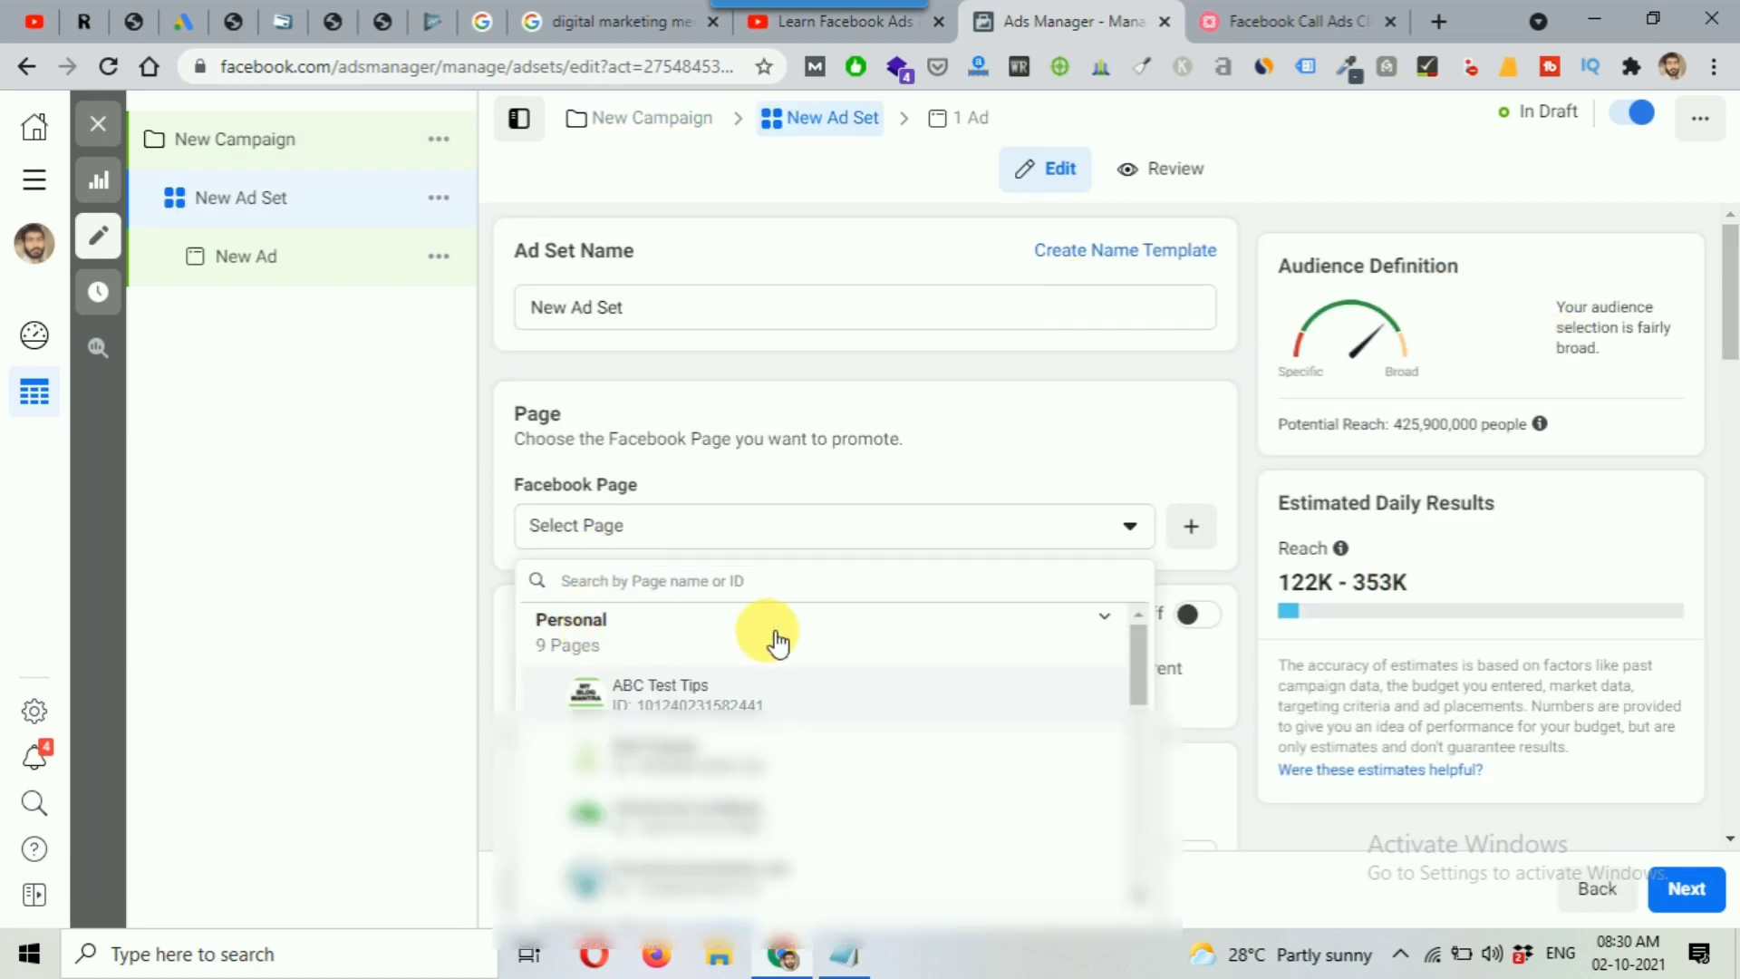
pyautogui.click(679, 687)
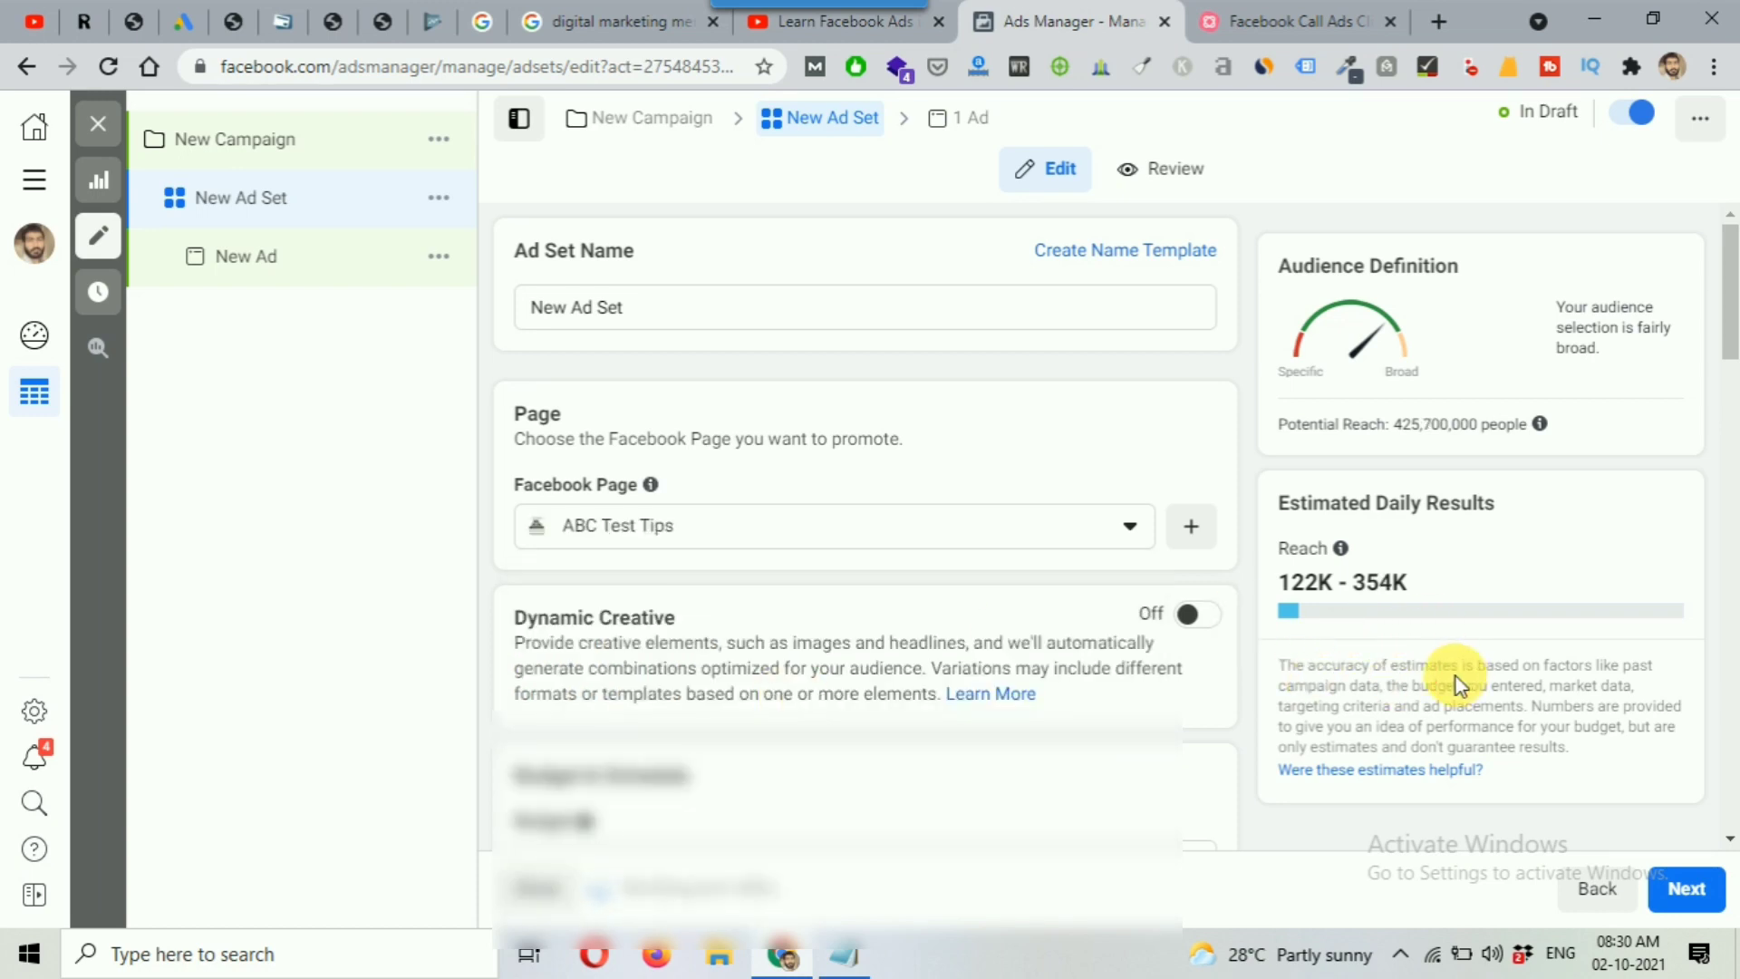
pyautogui.moveTo(1289, 594); pyautogui.dragTo(1421, 595)
pyautogui.click(1363, 621)
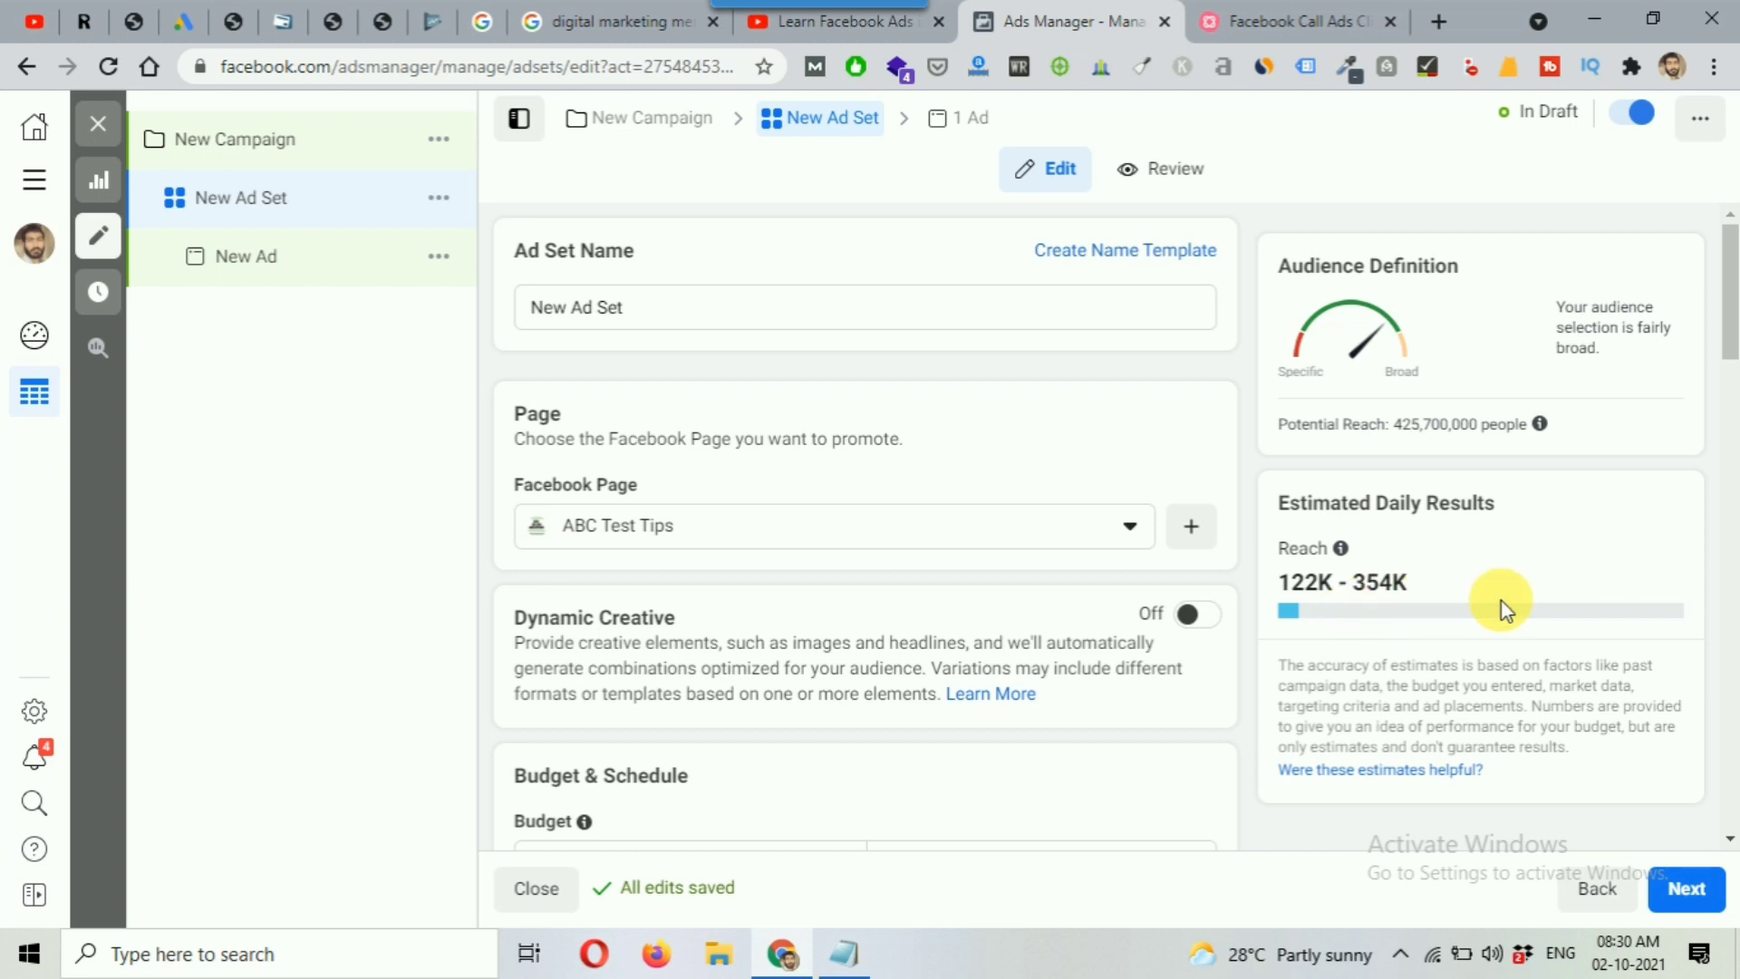
pyautogui.moveTo(1731, 297); pyautogui.dragTo(1731, 360)
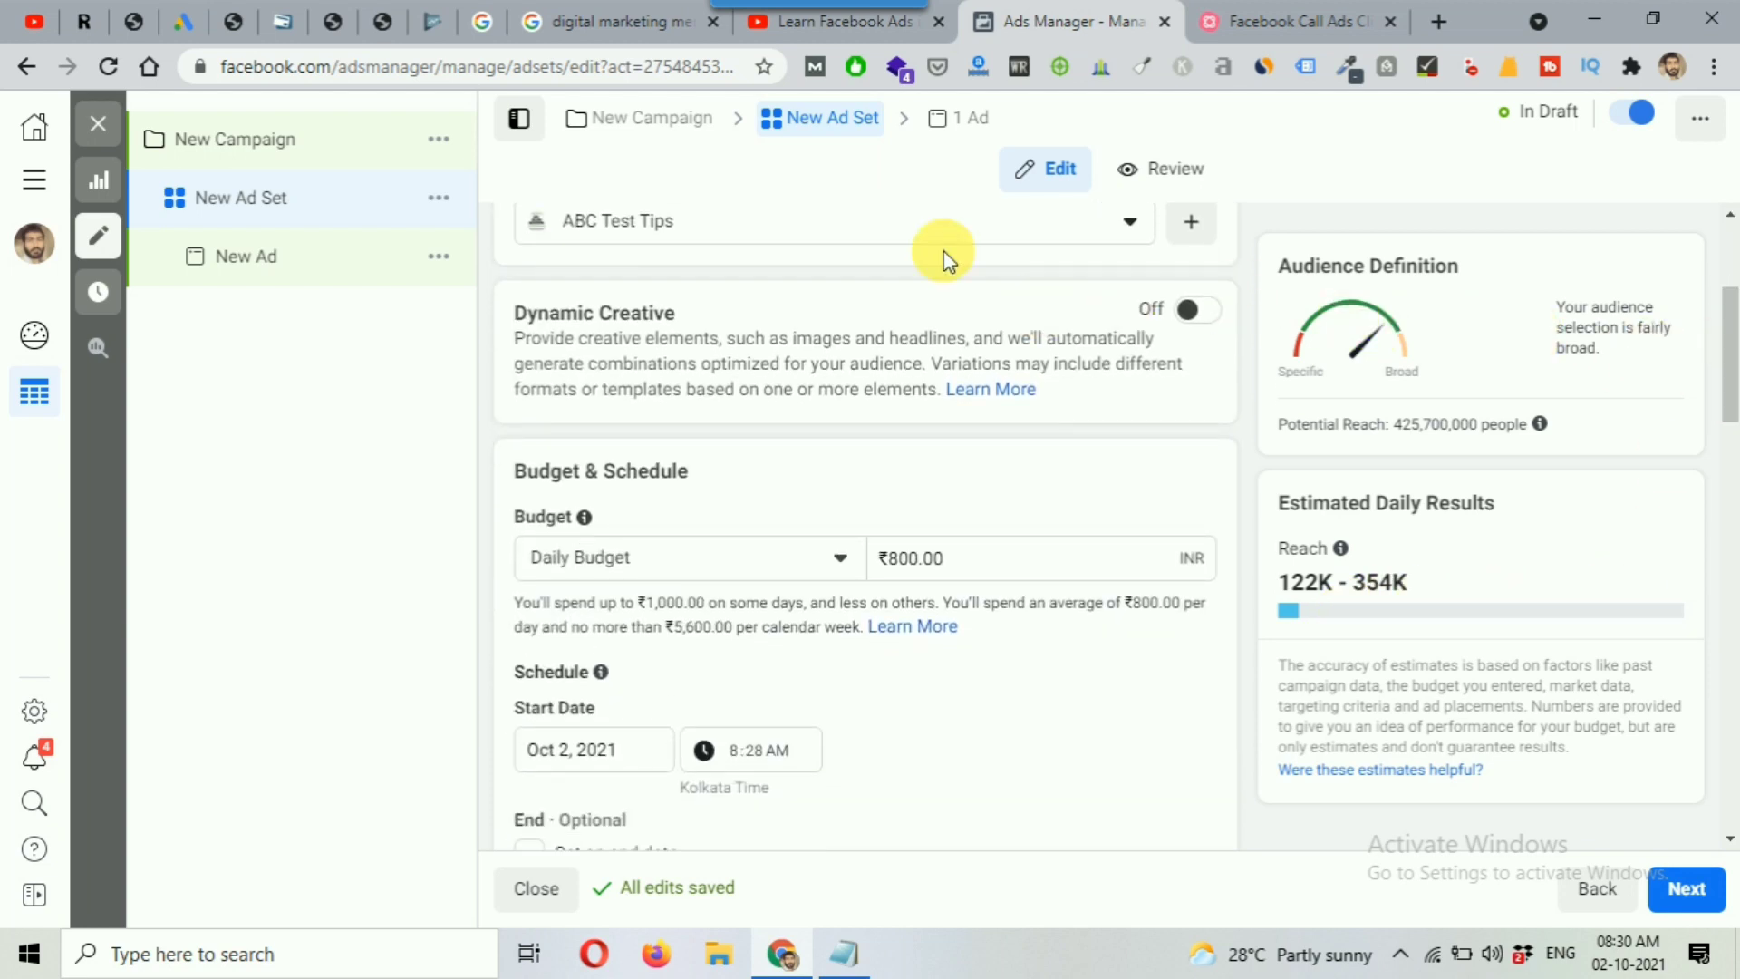
# Inspect the ad's Call Now action, phone number field and preview, and recheck the ad set's estimated daily reach
pyautogui.click(972, 127)
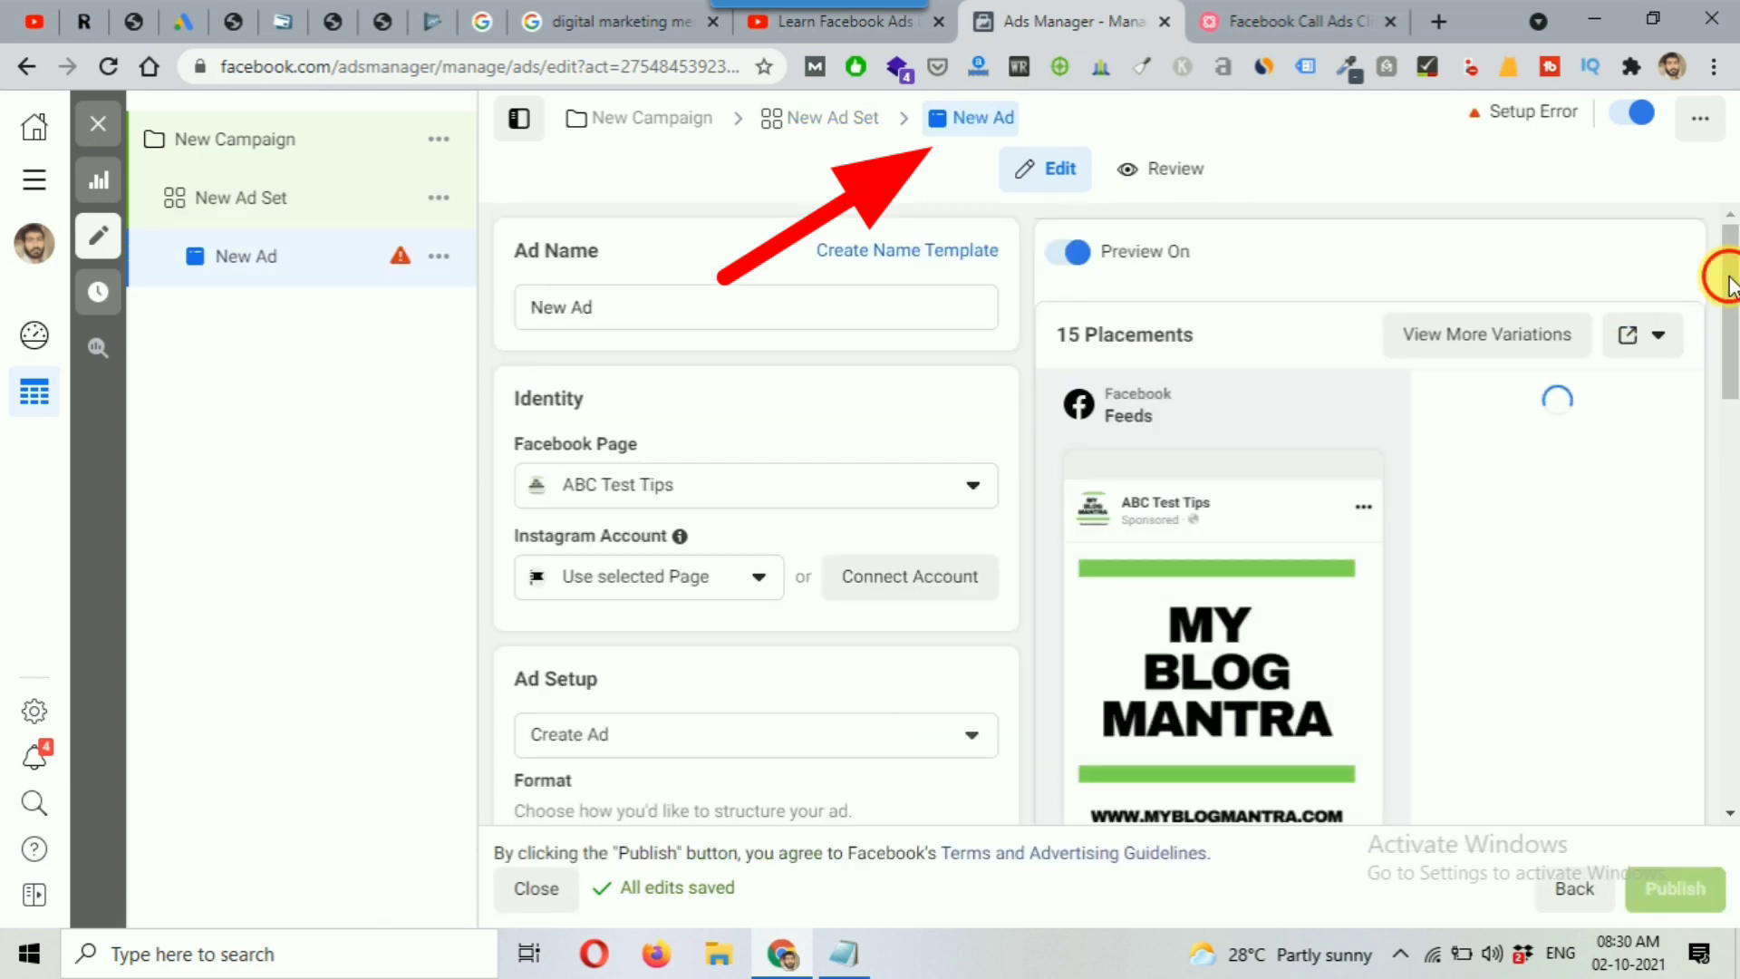
pyautogui.moveTo(1726, 282); pyautogui.dragTo(1722, 688)
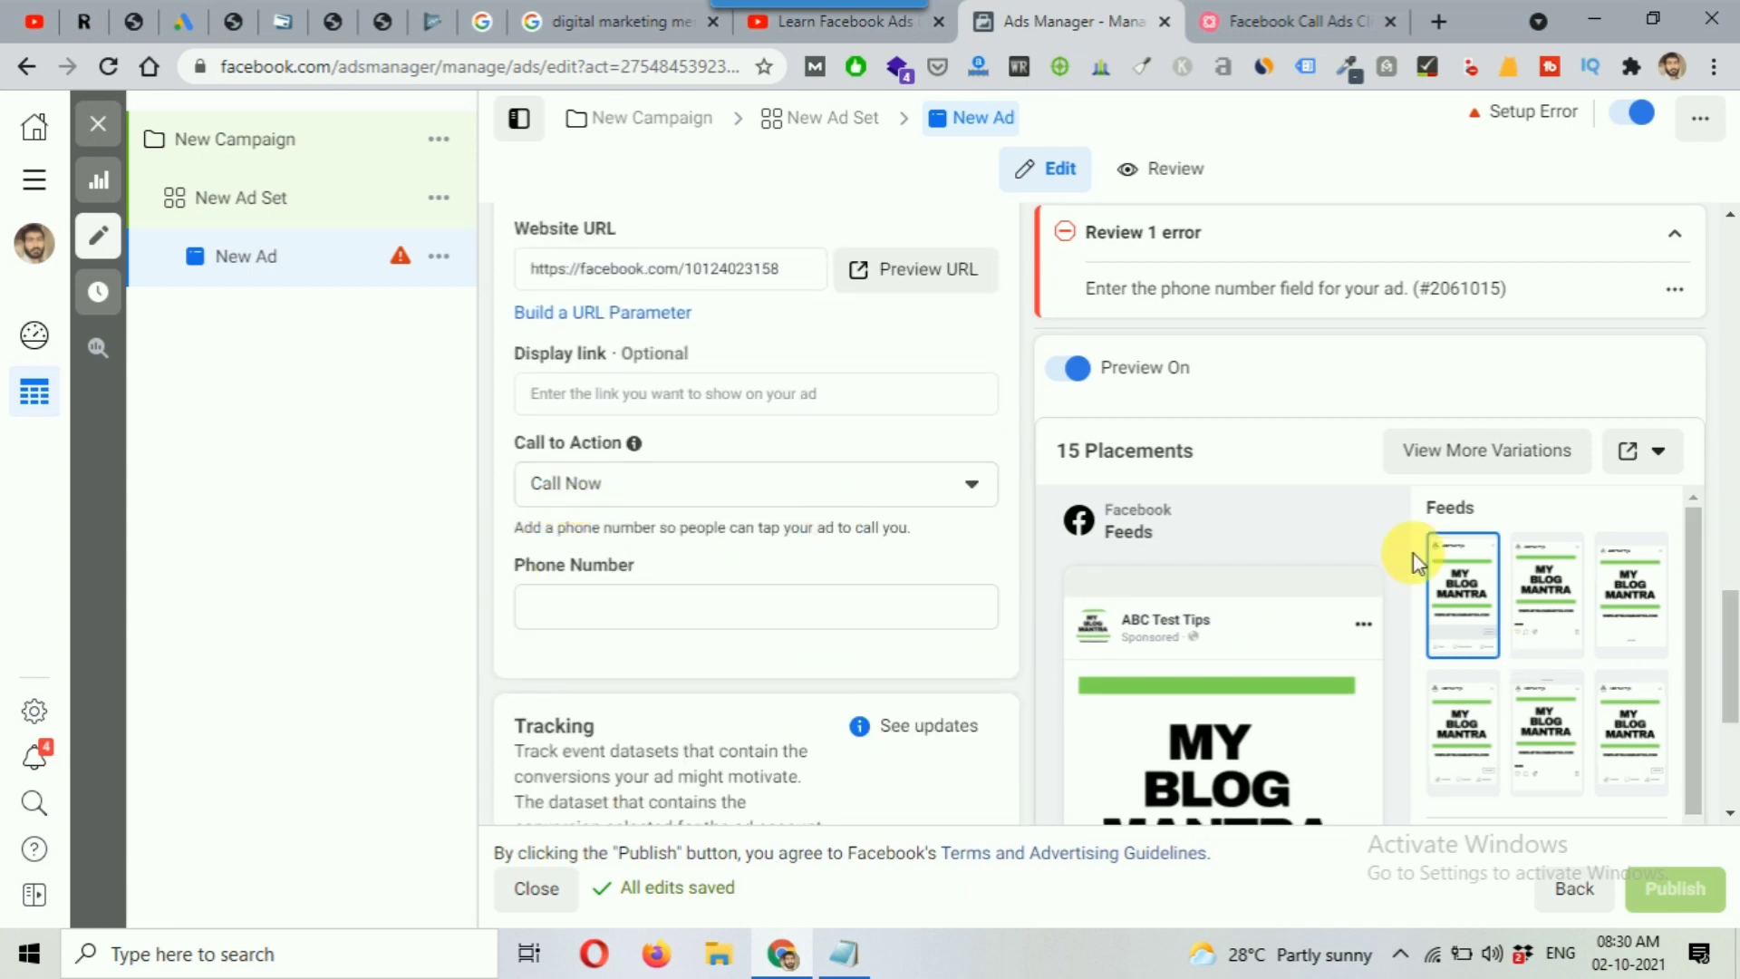
pyautogui.scroll(-3, 1519, 575)
pyautogui.scroll(-4, 1296, 675)
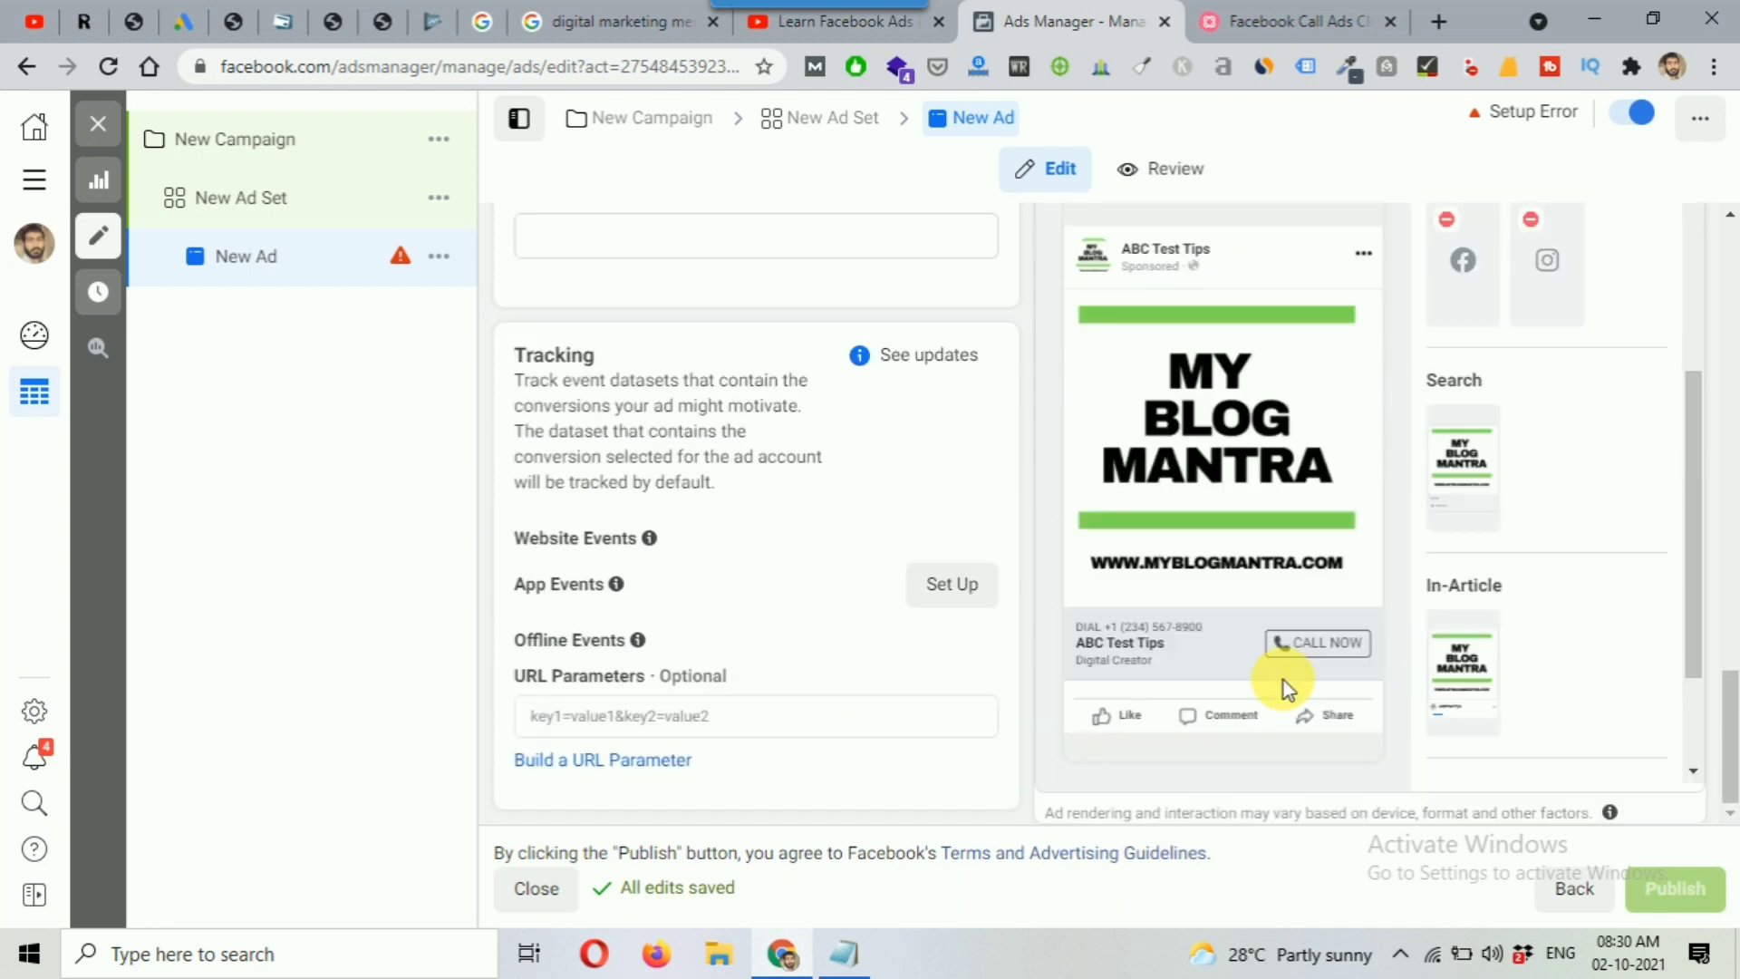
pyautogui.click(824, 120)
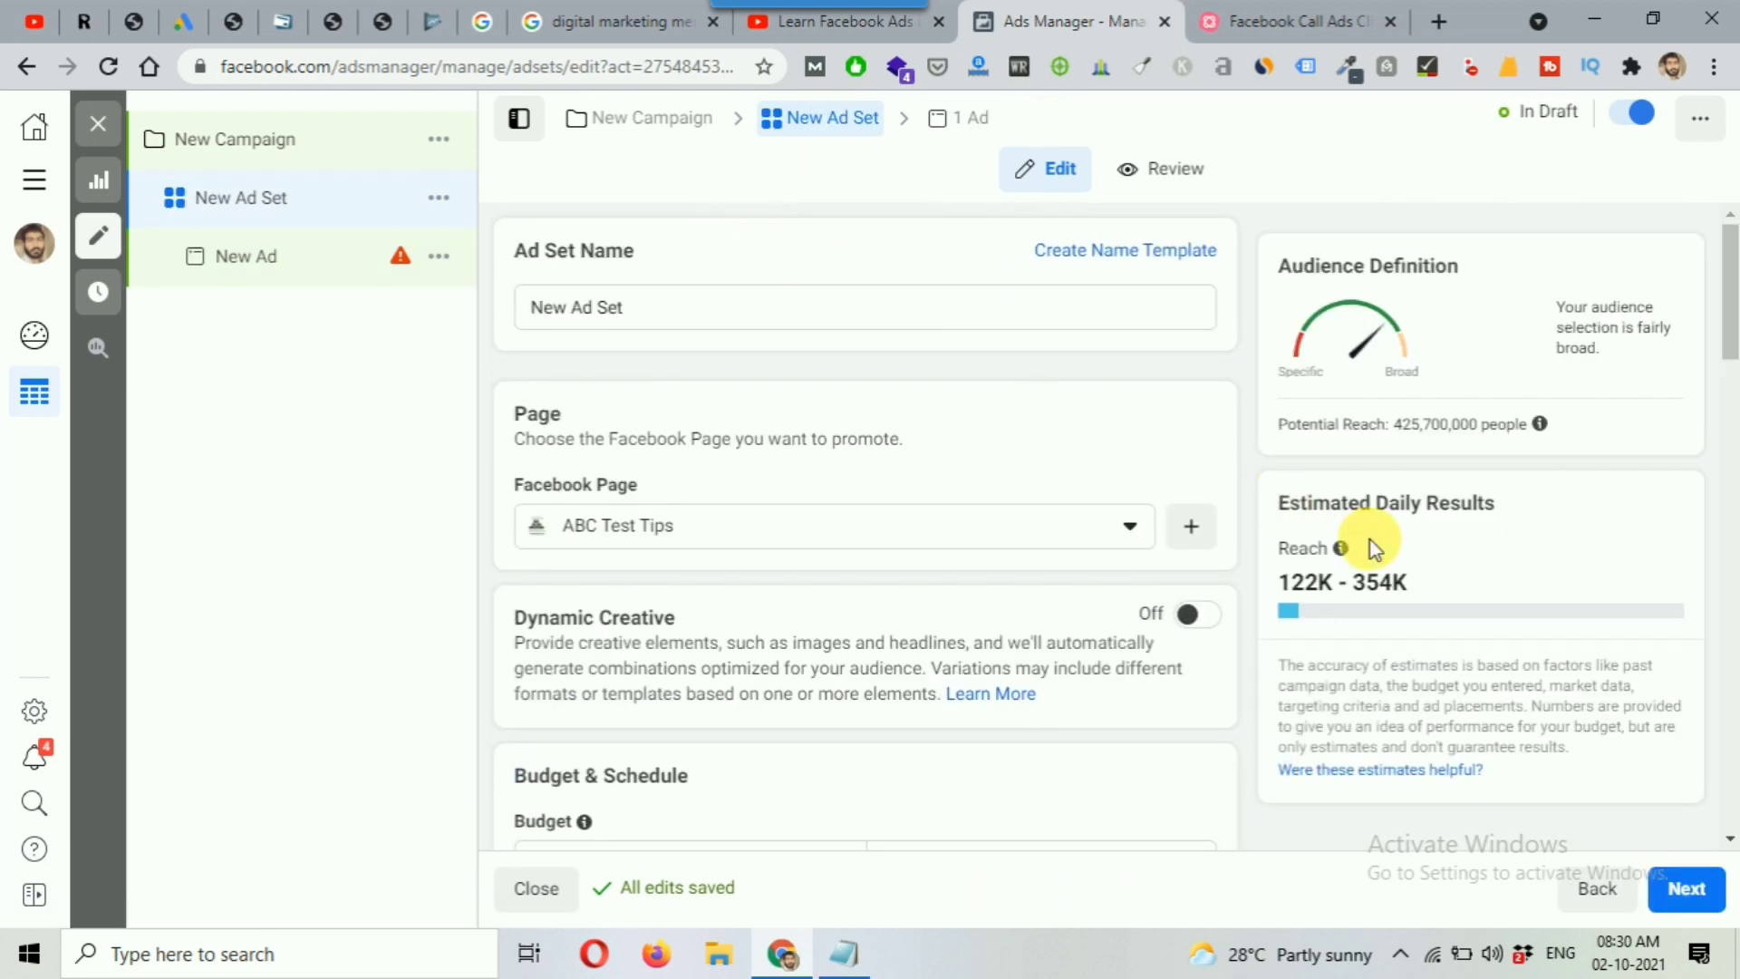
pyautogui.moveTo(1374, 548); pyautogui.dragTo(1407, 584)
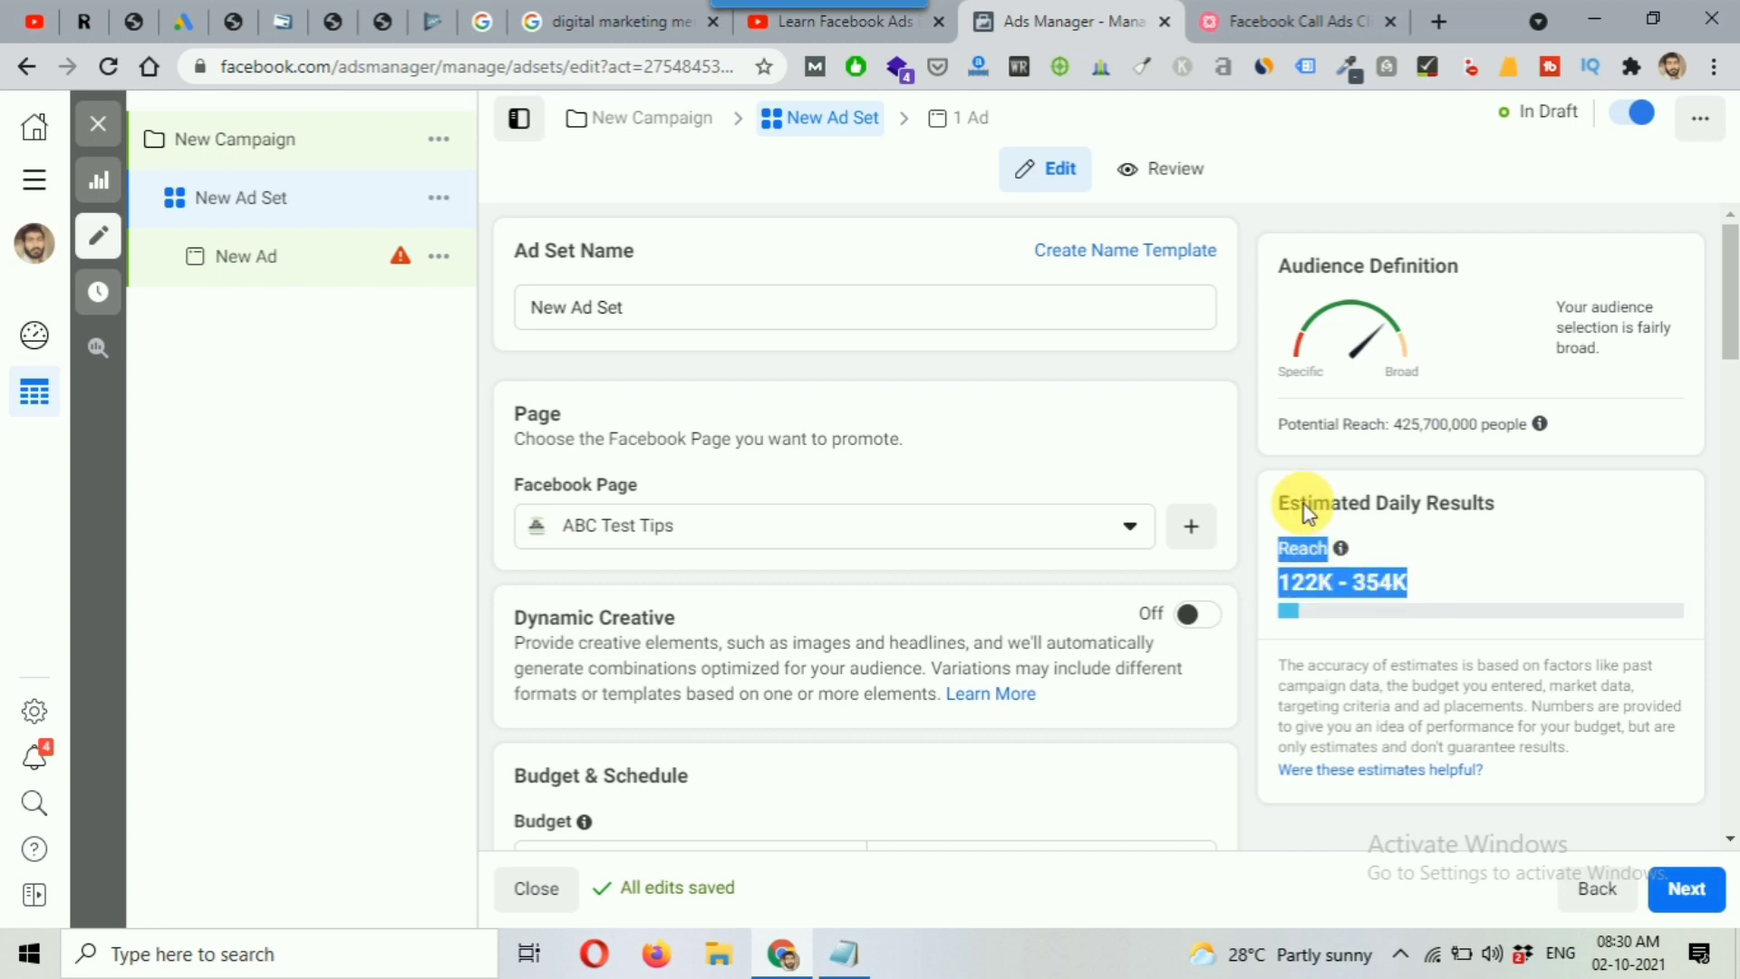
# Go back to the campaign settings and set the campaign objective to Lead generation
pyautogui.click(646, 126)
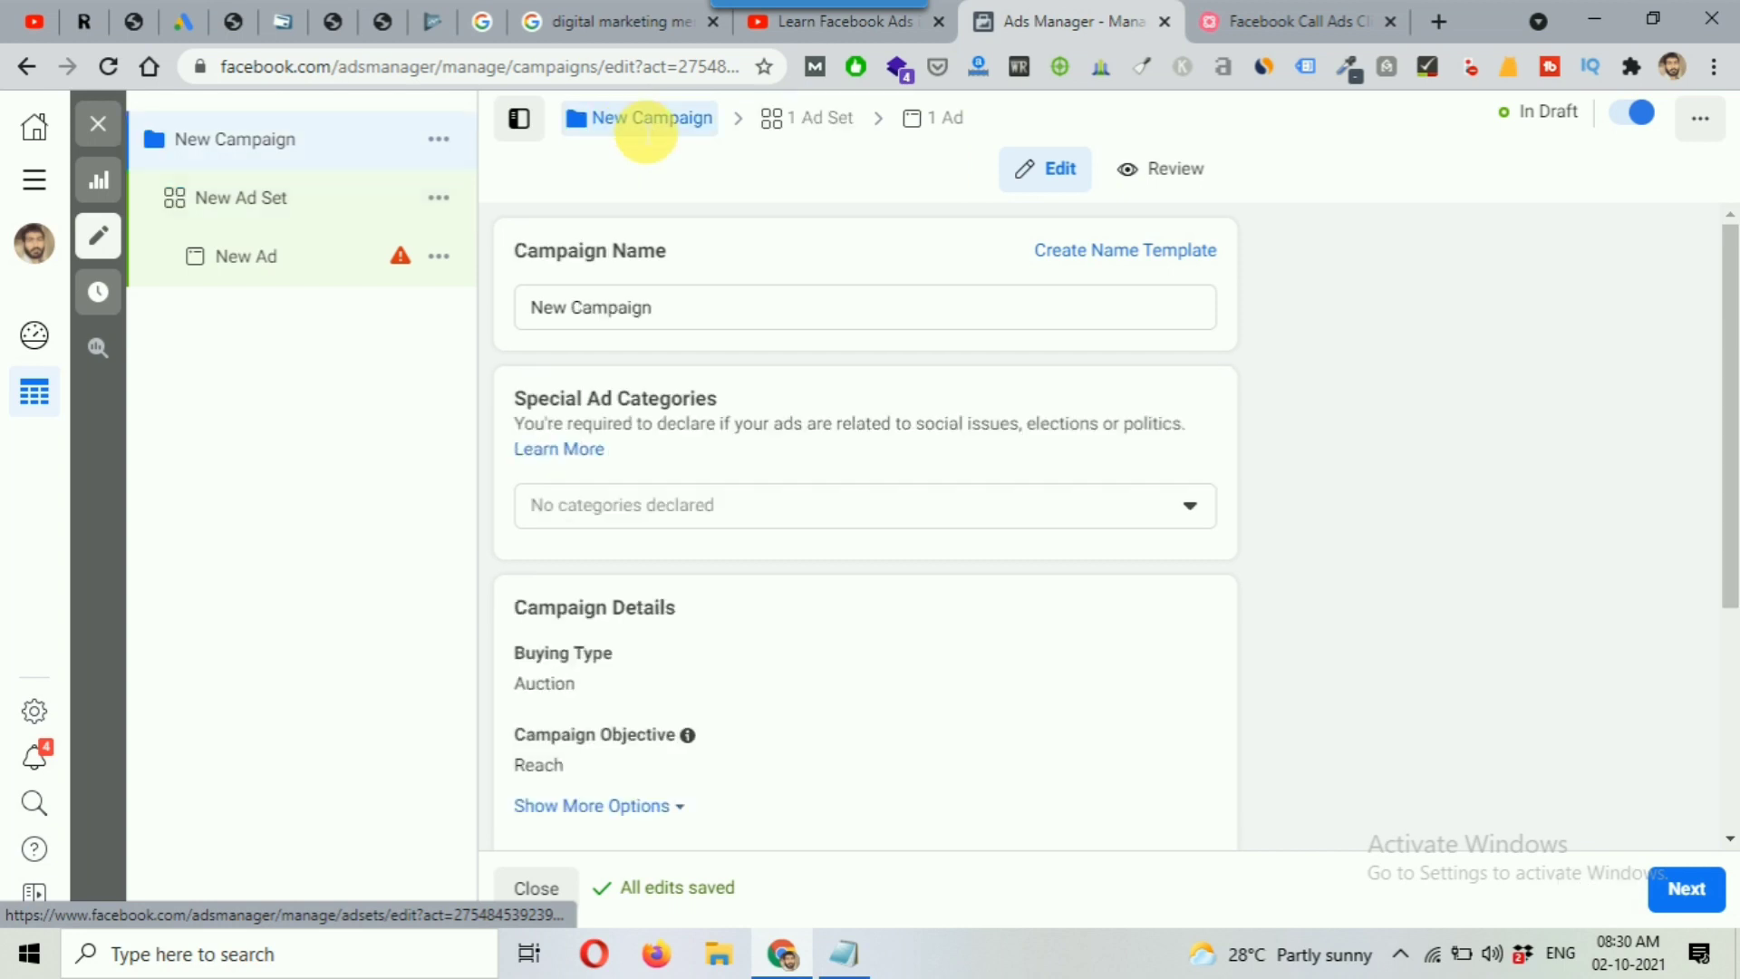
pyautogui.scroll(-3, 984, 525)
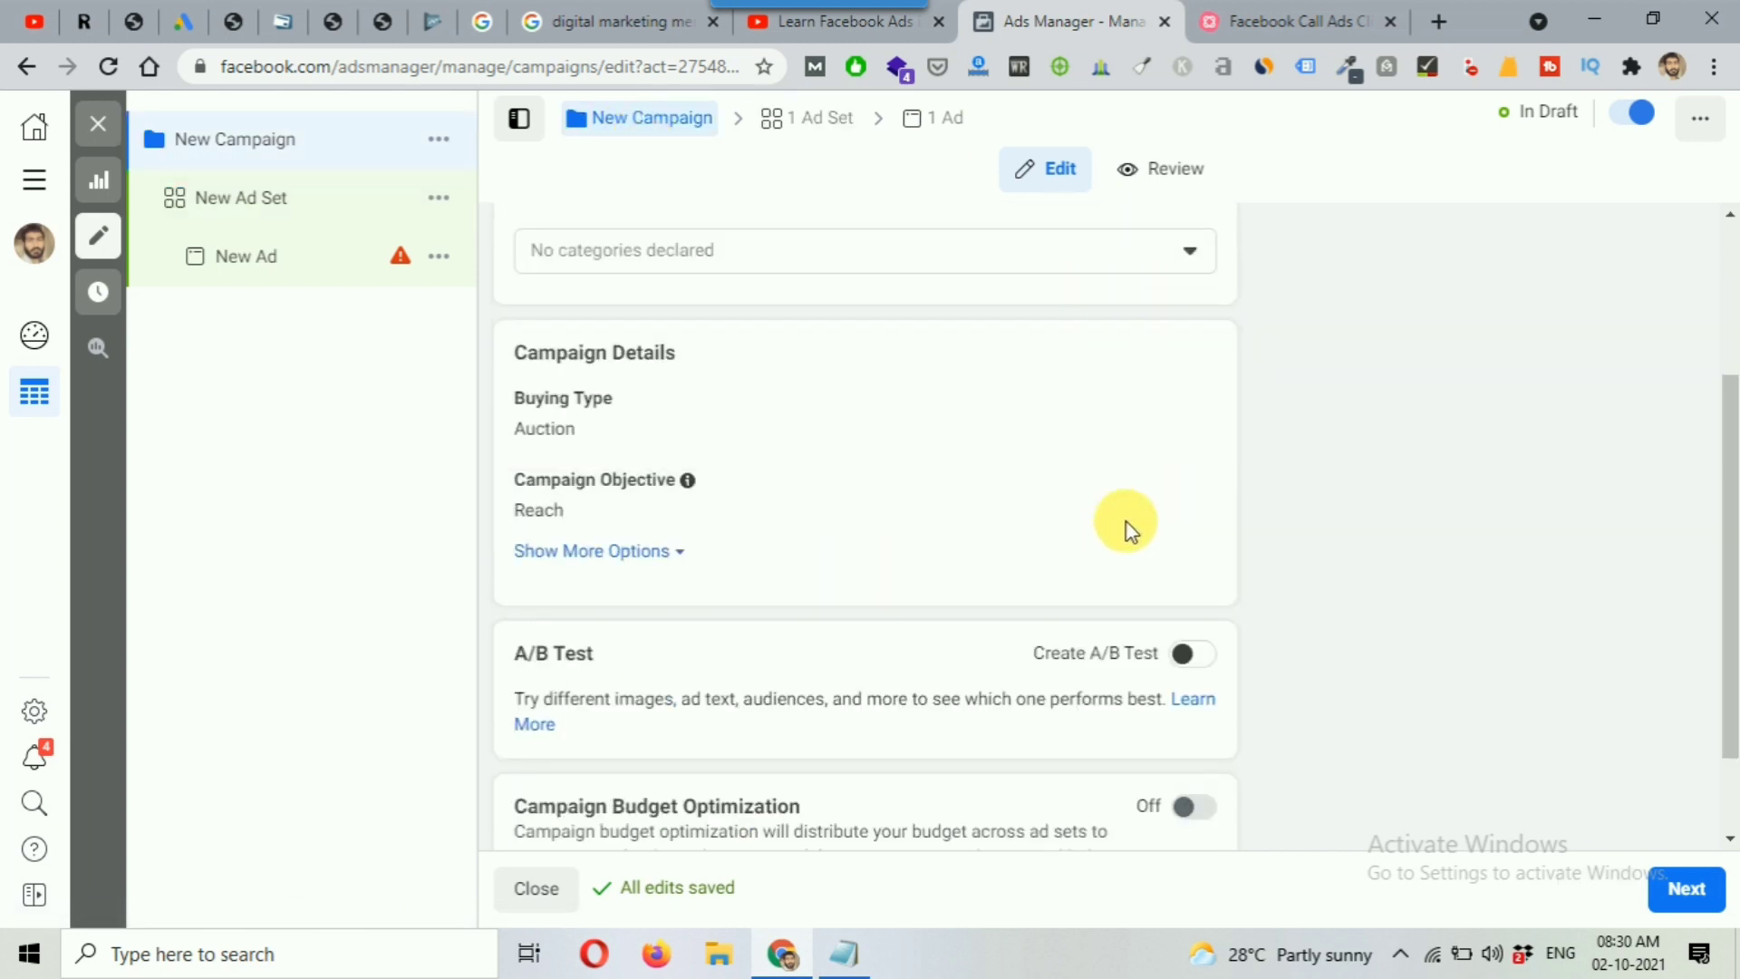
pyautogui.moveTo(1106, 509)
pyautogui.click(1169, 488)
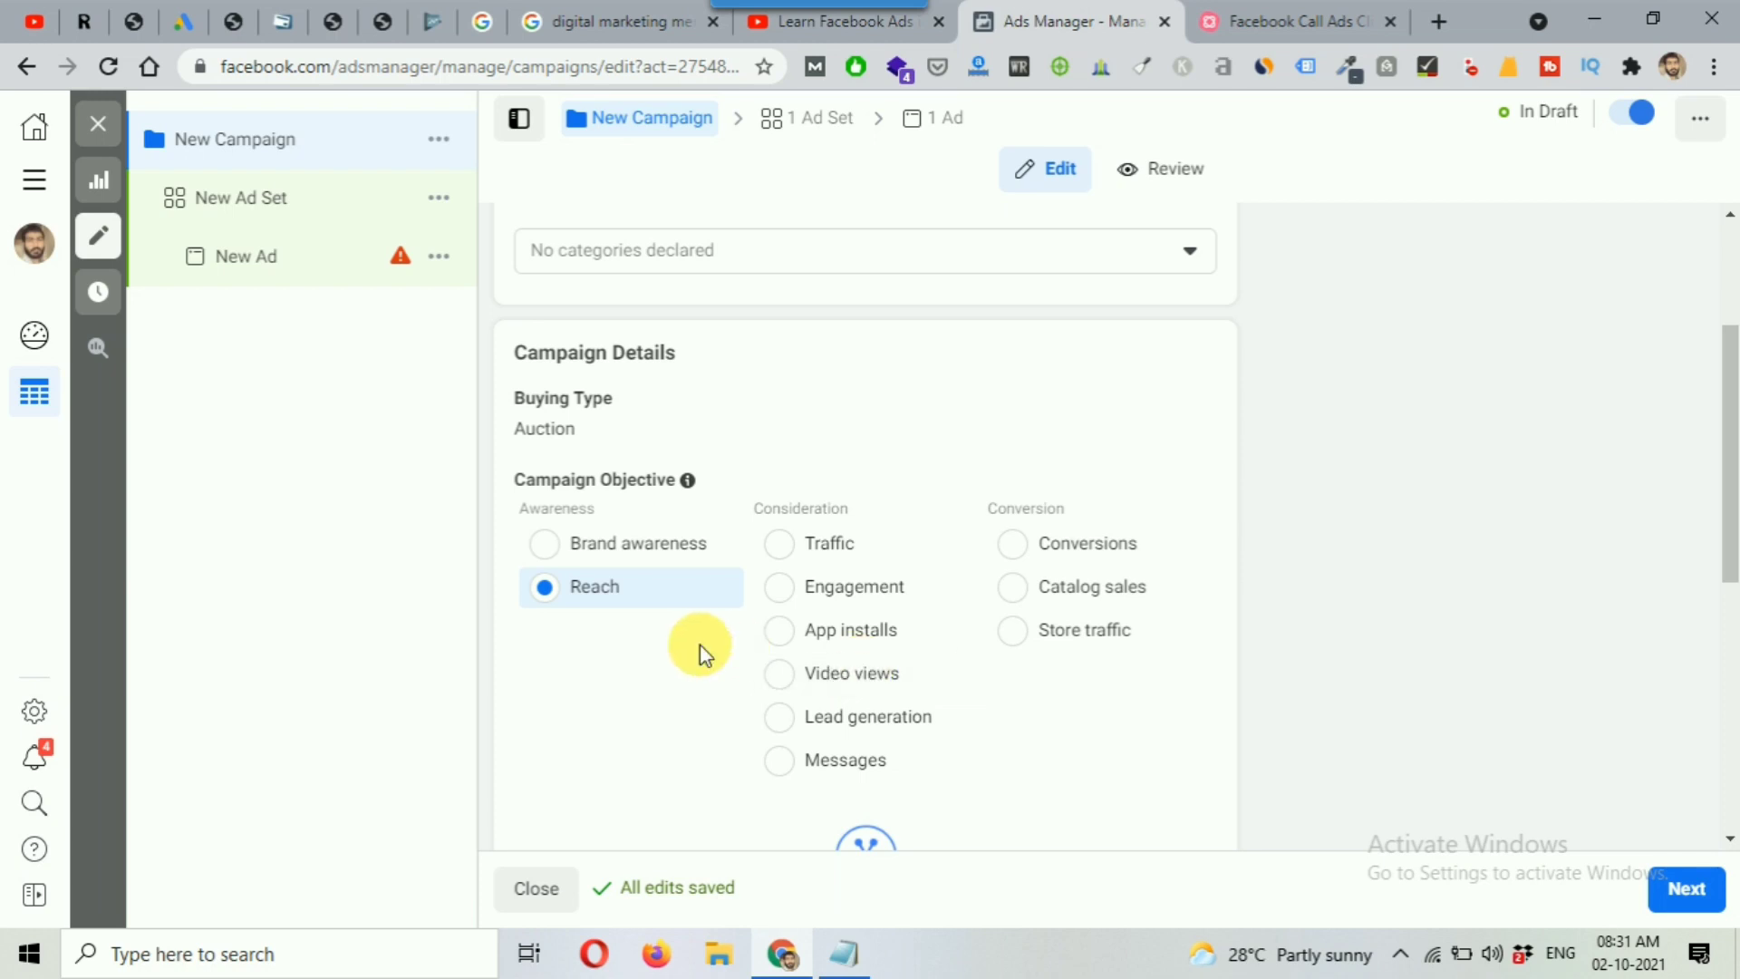
pyautogui.scroll(-1, 699, 644)
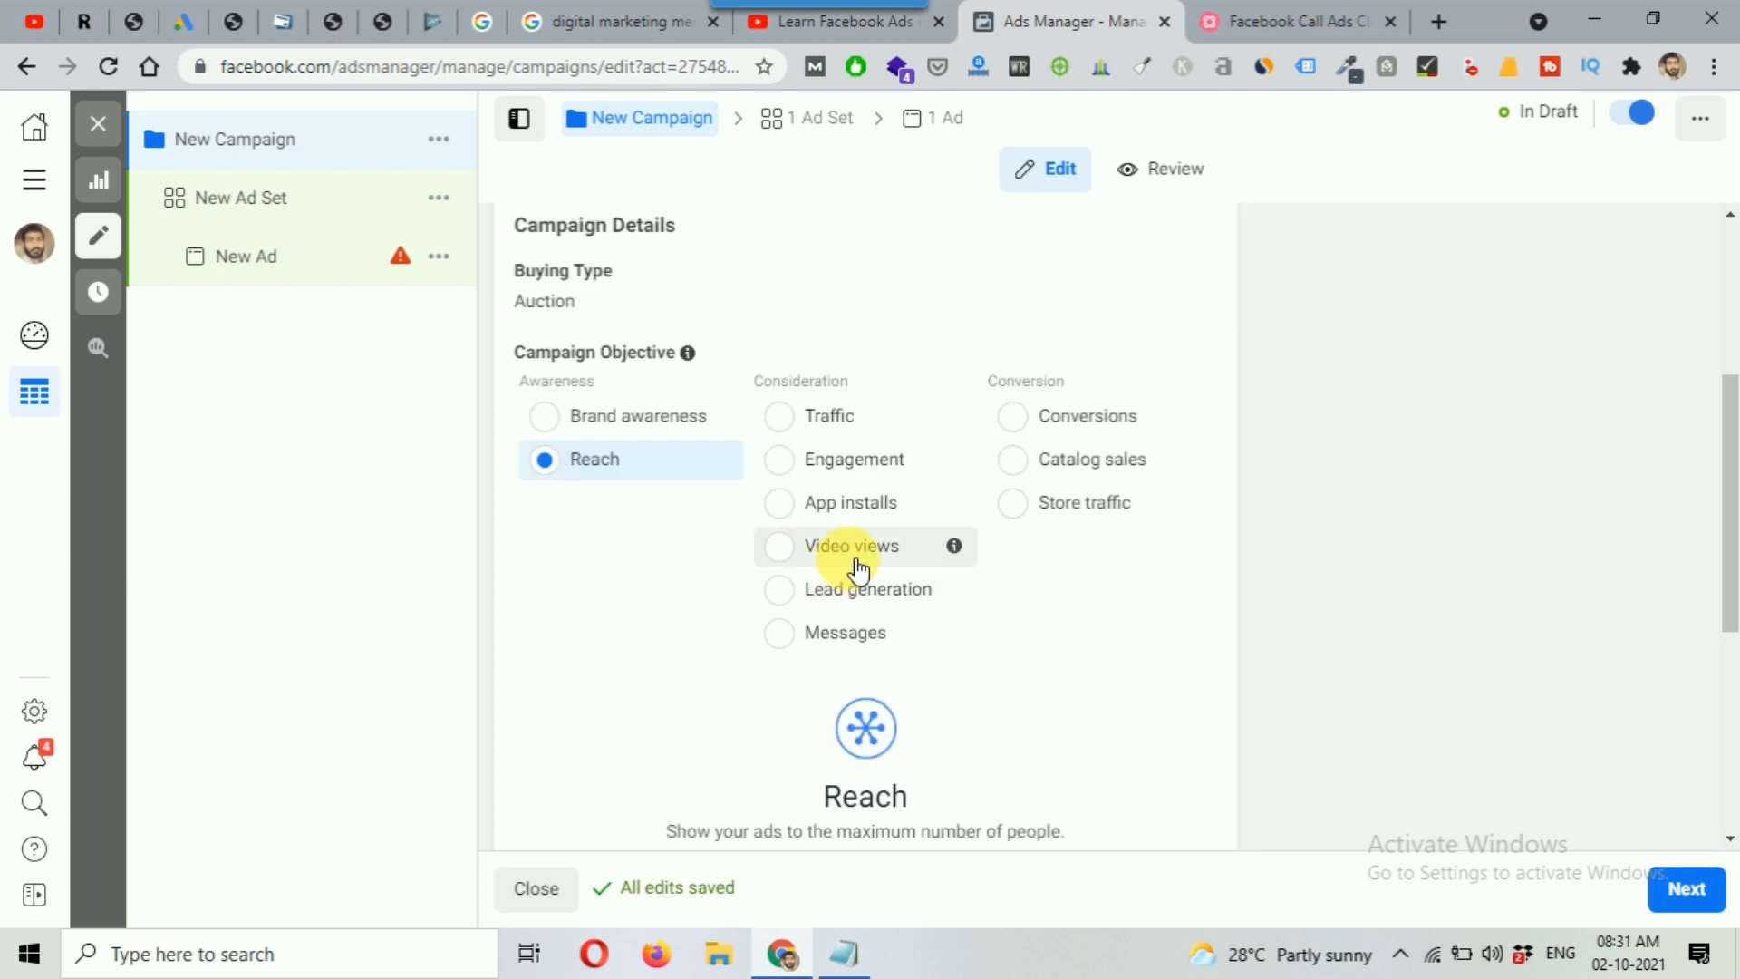
pyautogui.click(780, 601)
pyautogui.click(1159, 530)
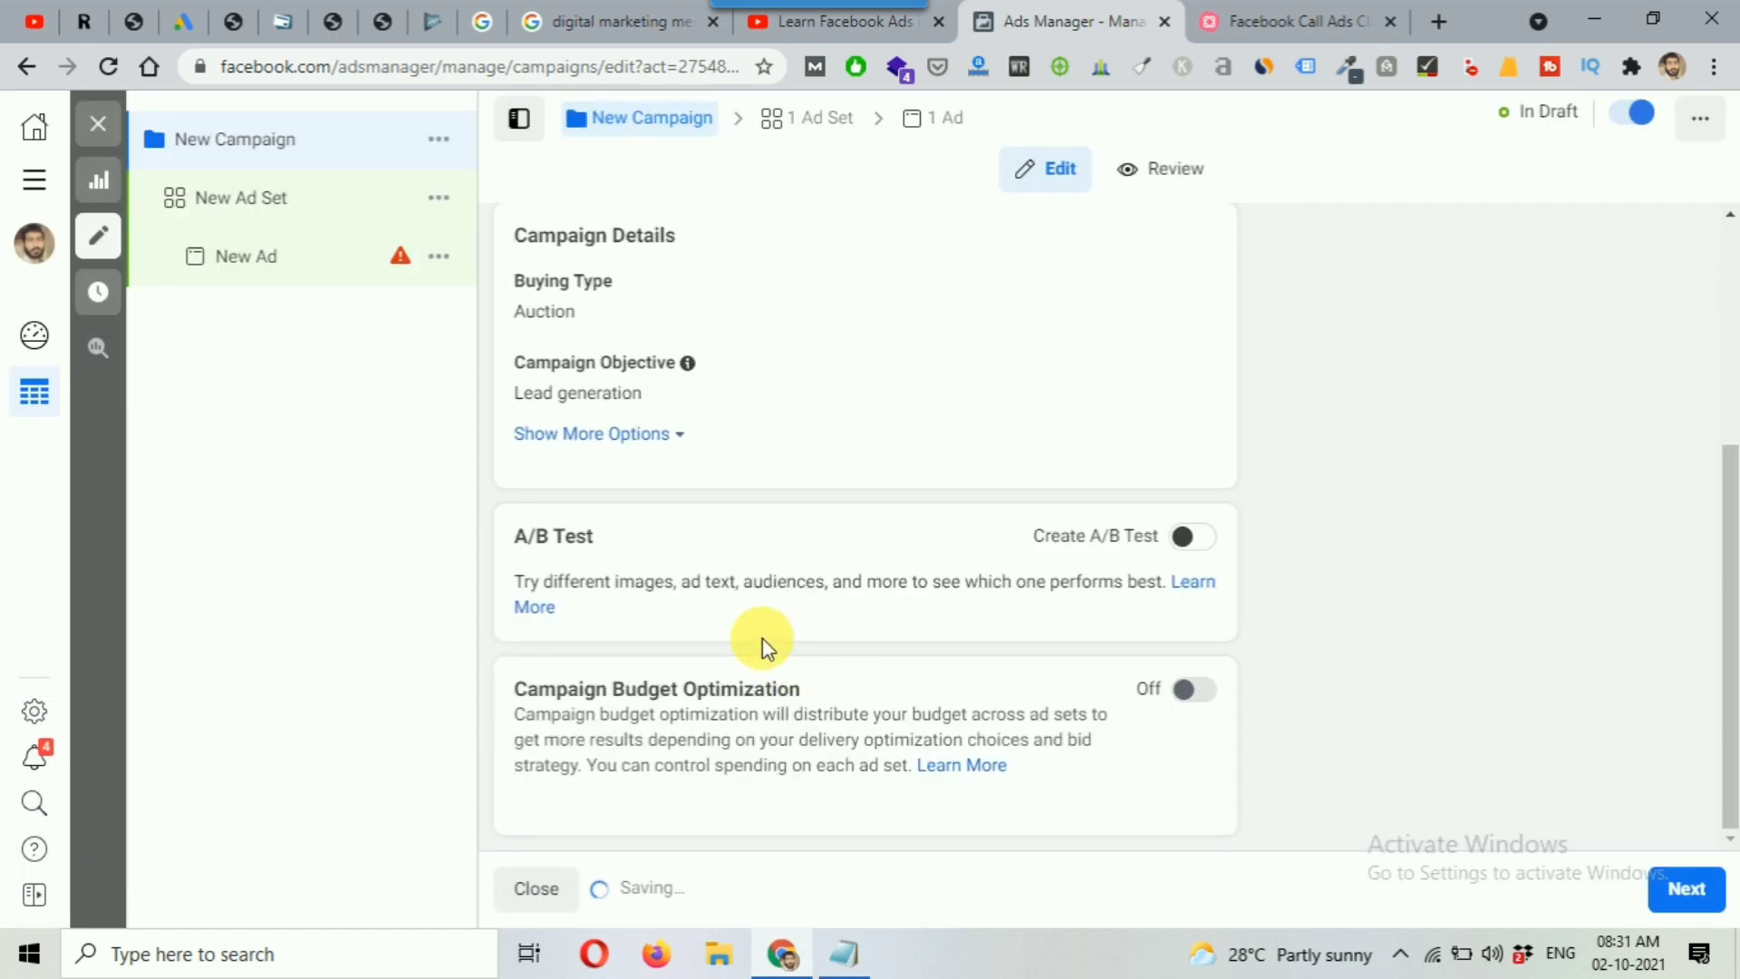
# Open the ad set and compare the estimated daily results for the Calls and Instant Forms lead methods
pyautogui.click(803, 117)
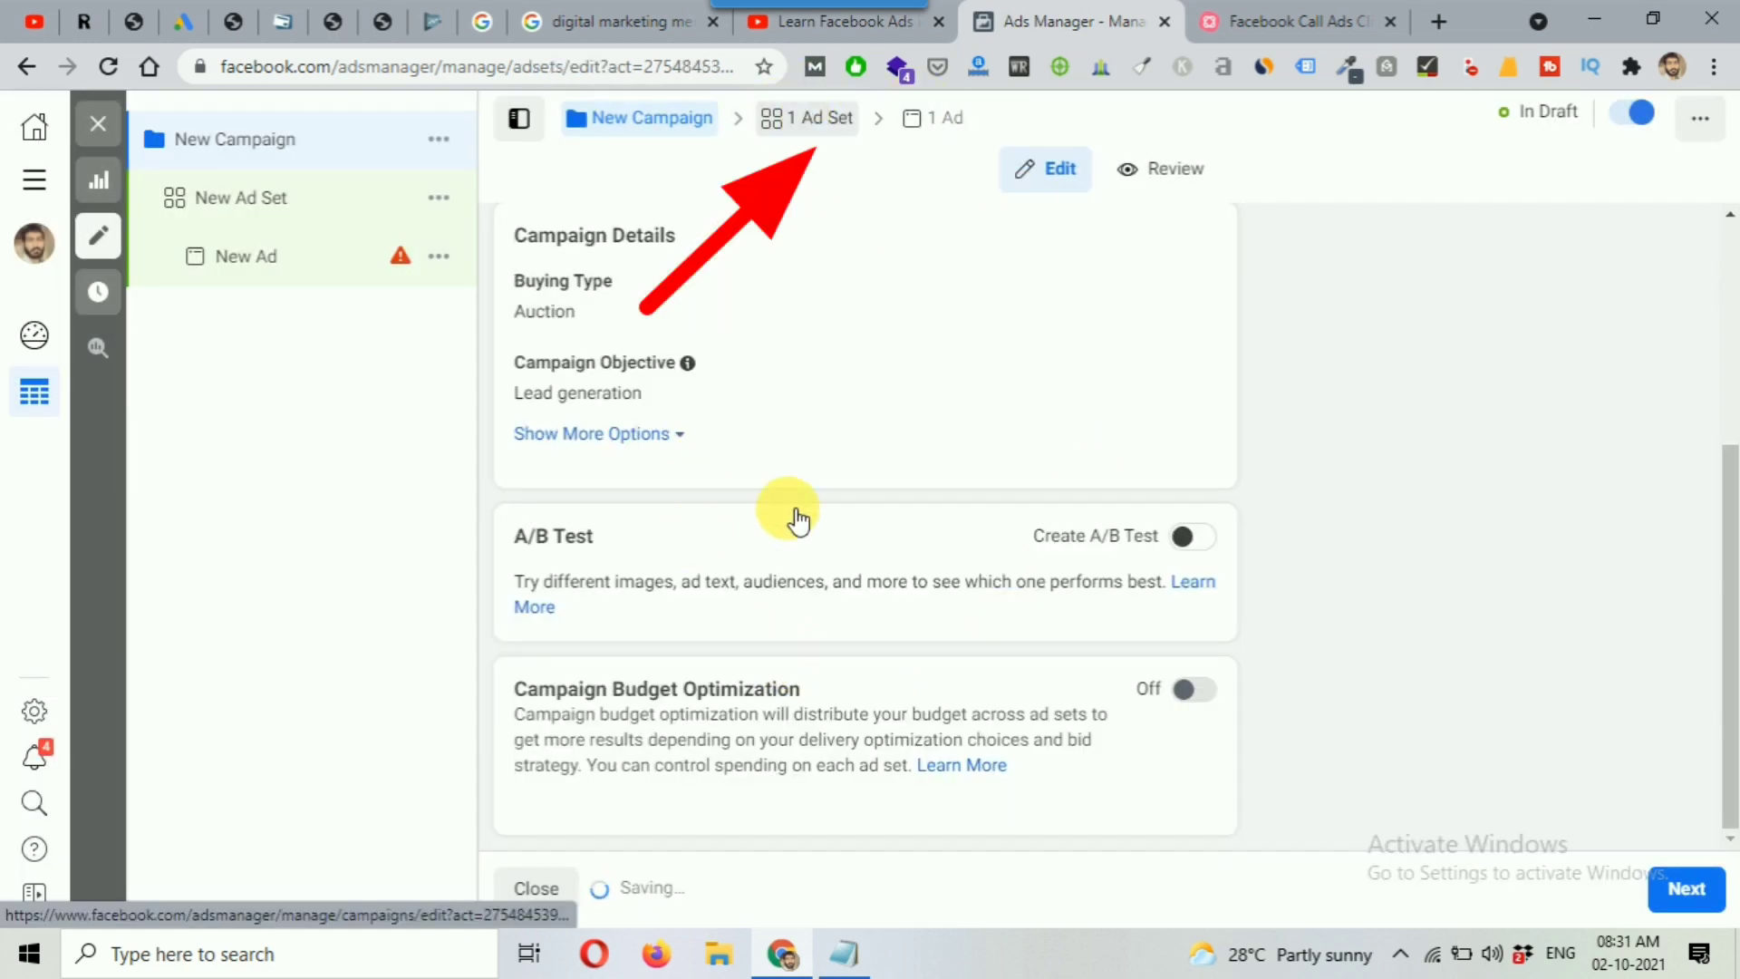
pyautogui.click(797, 122)
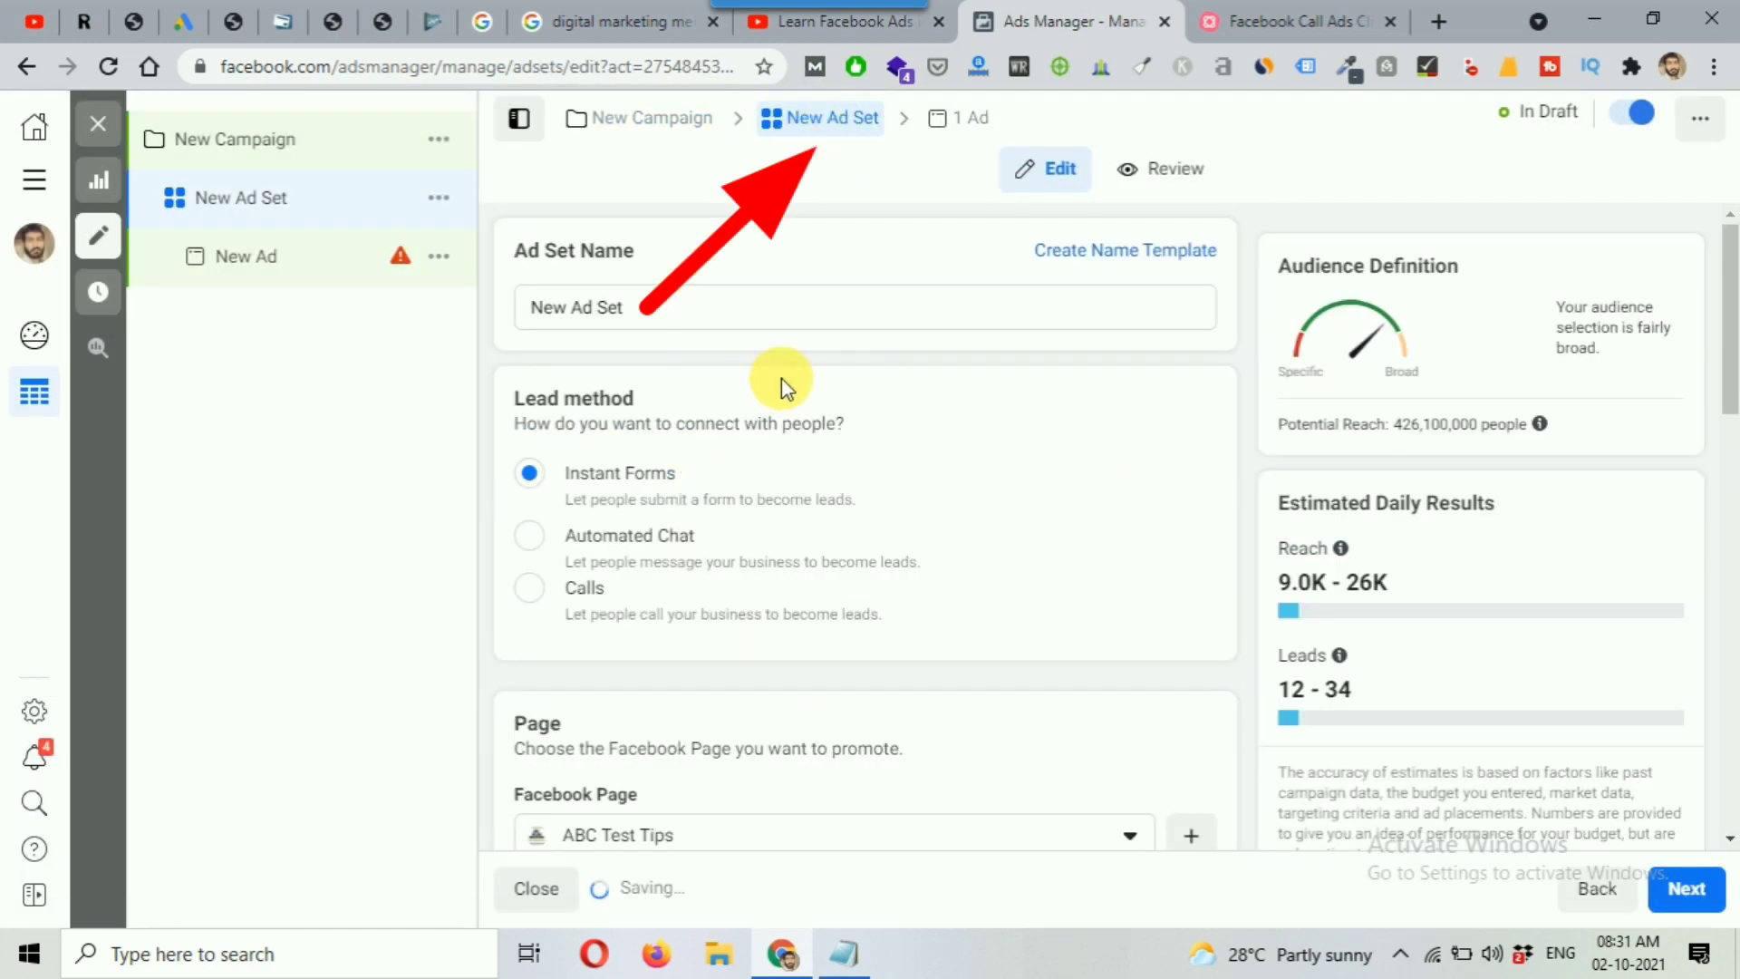
pyautogui.scroll(-1, 906, 512)
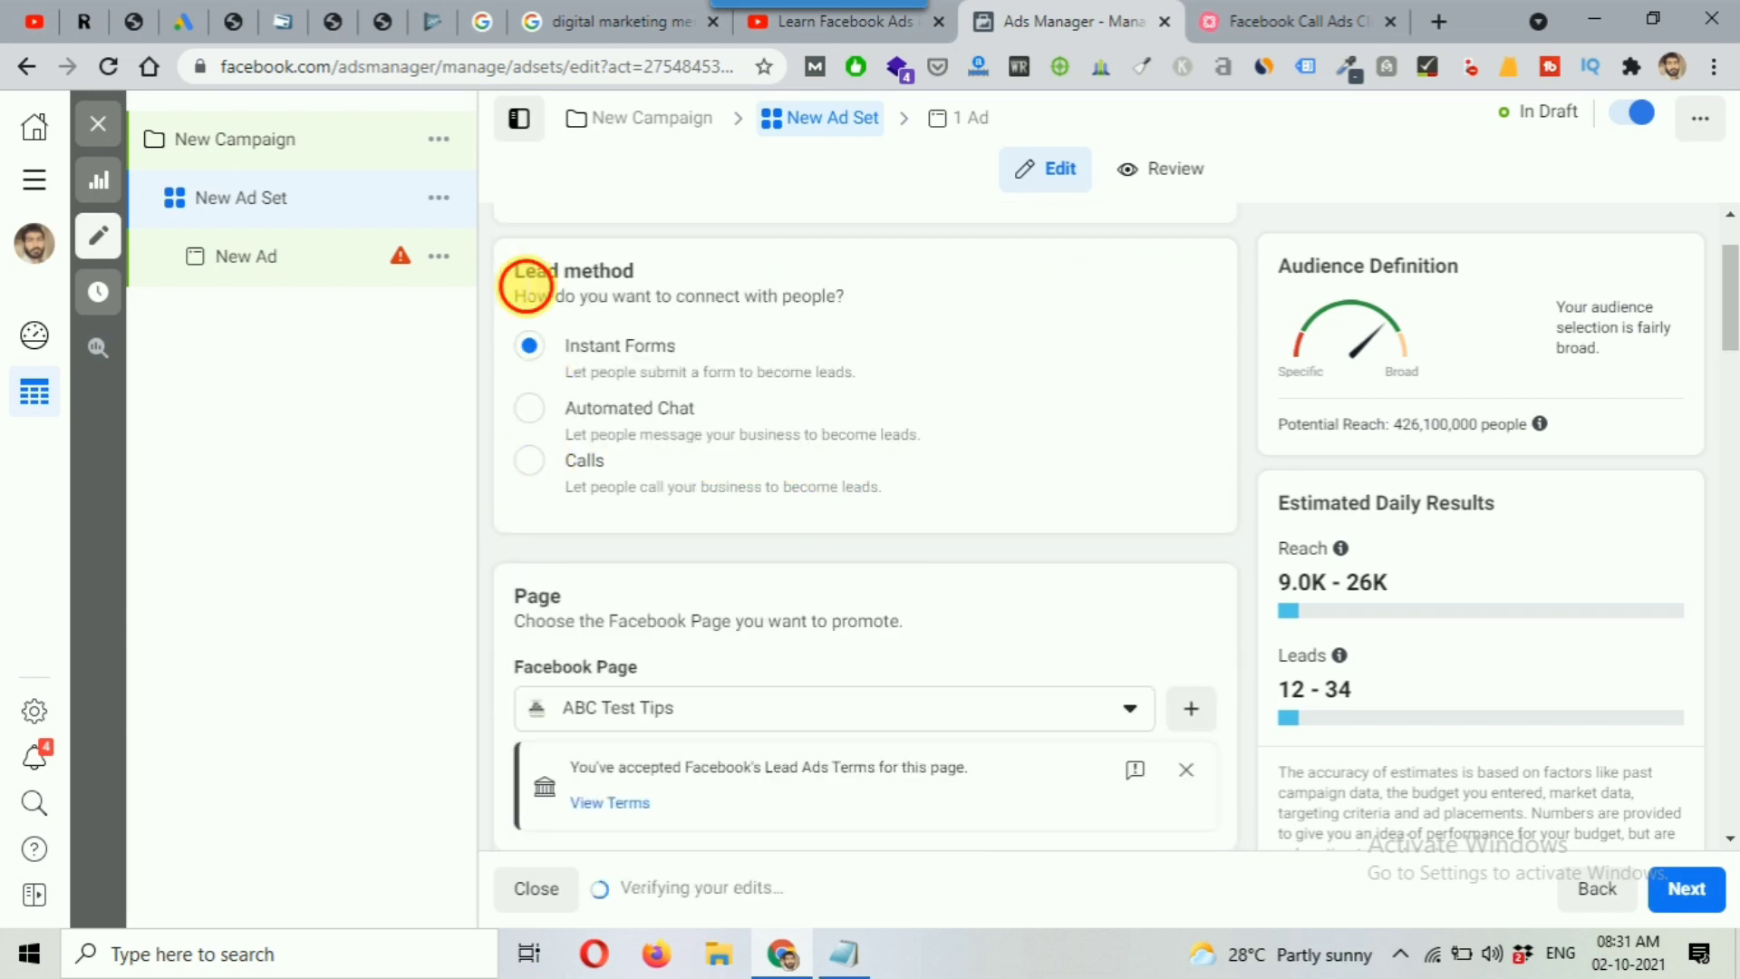
pyautogui.moveTo(517, 270); pyautogui.dragTo(635, 272)
pyautogui.click(528, 461)
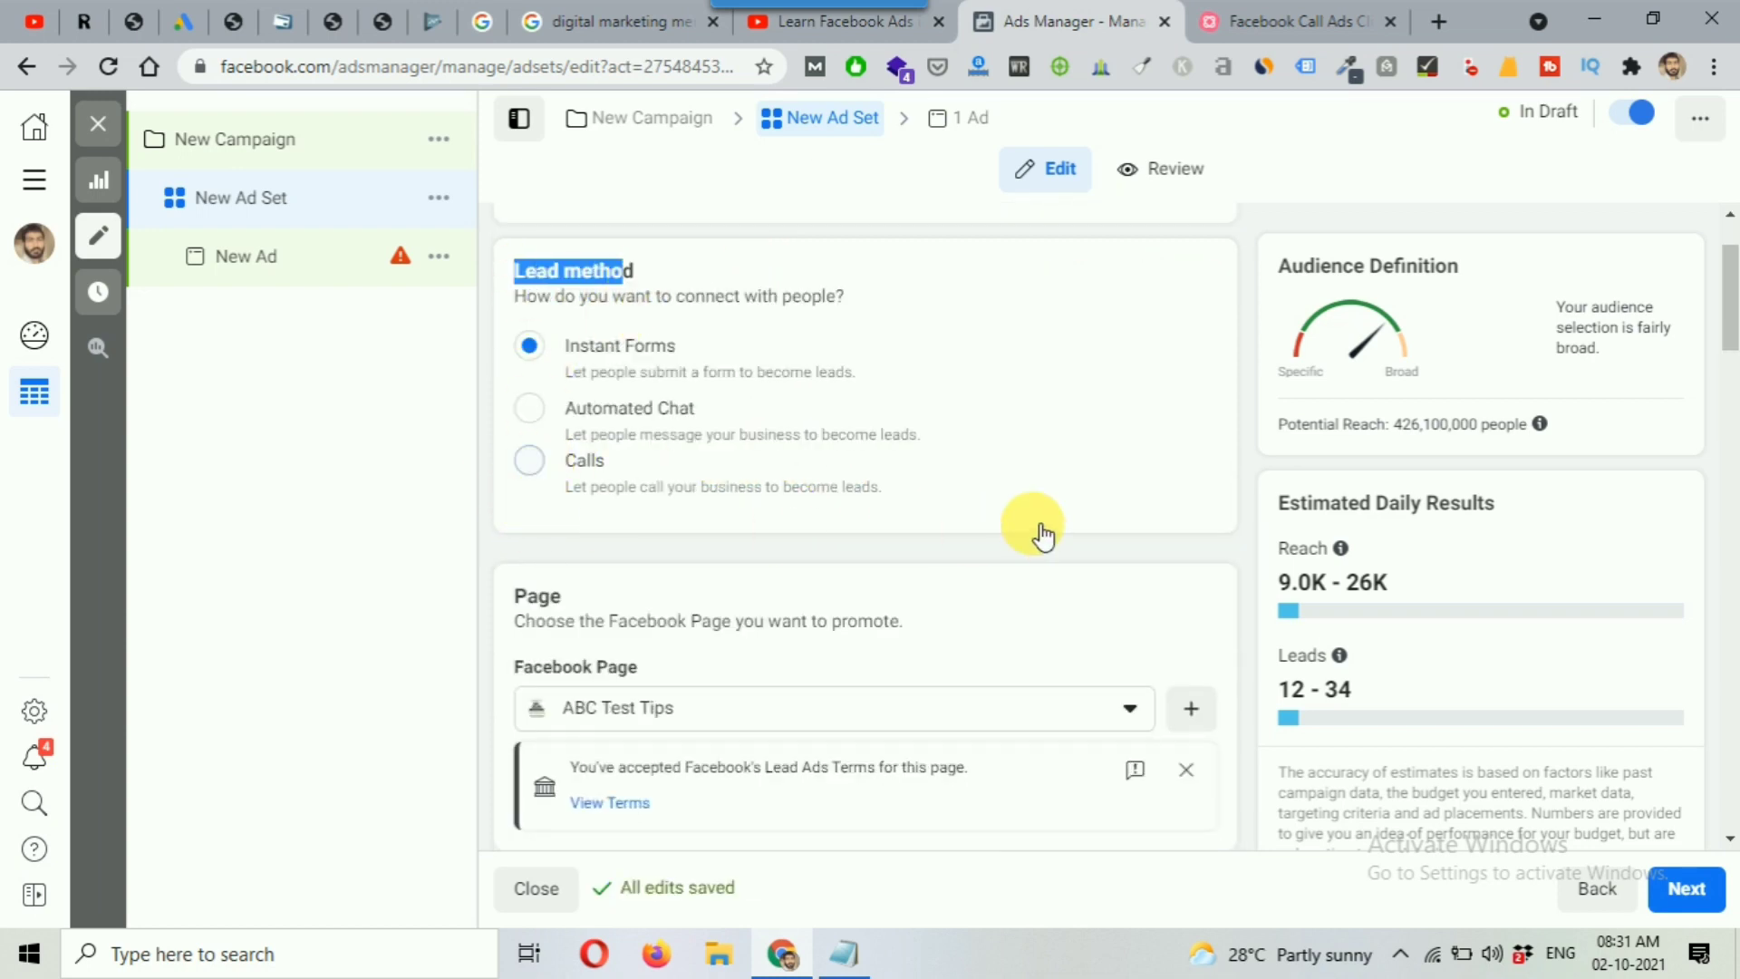
pyautogui.click(528, 345)
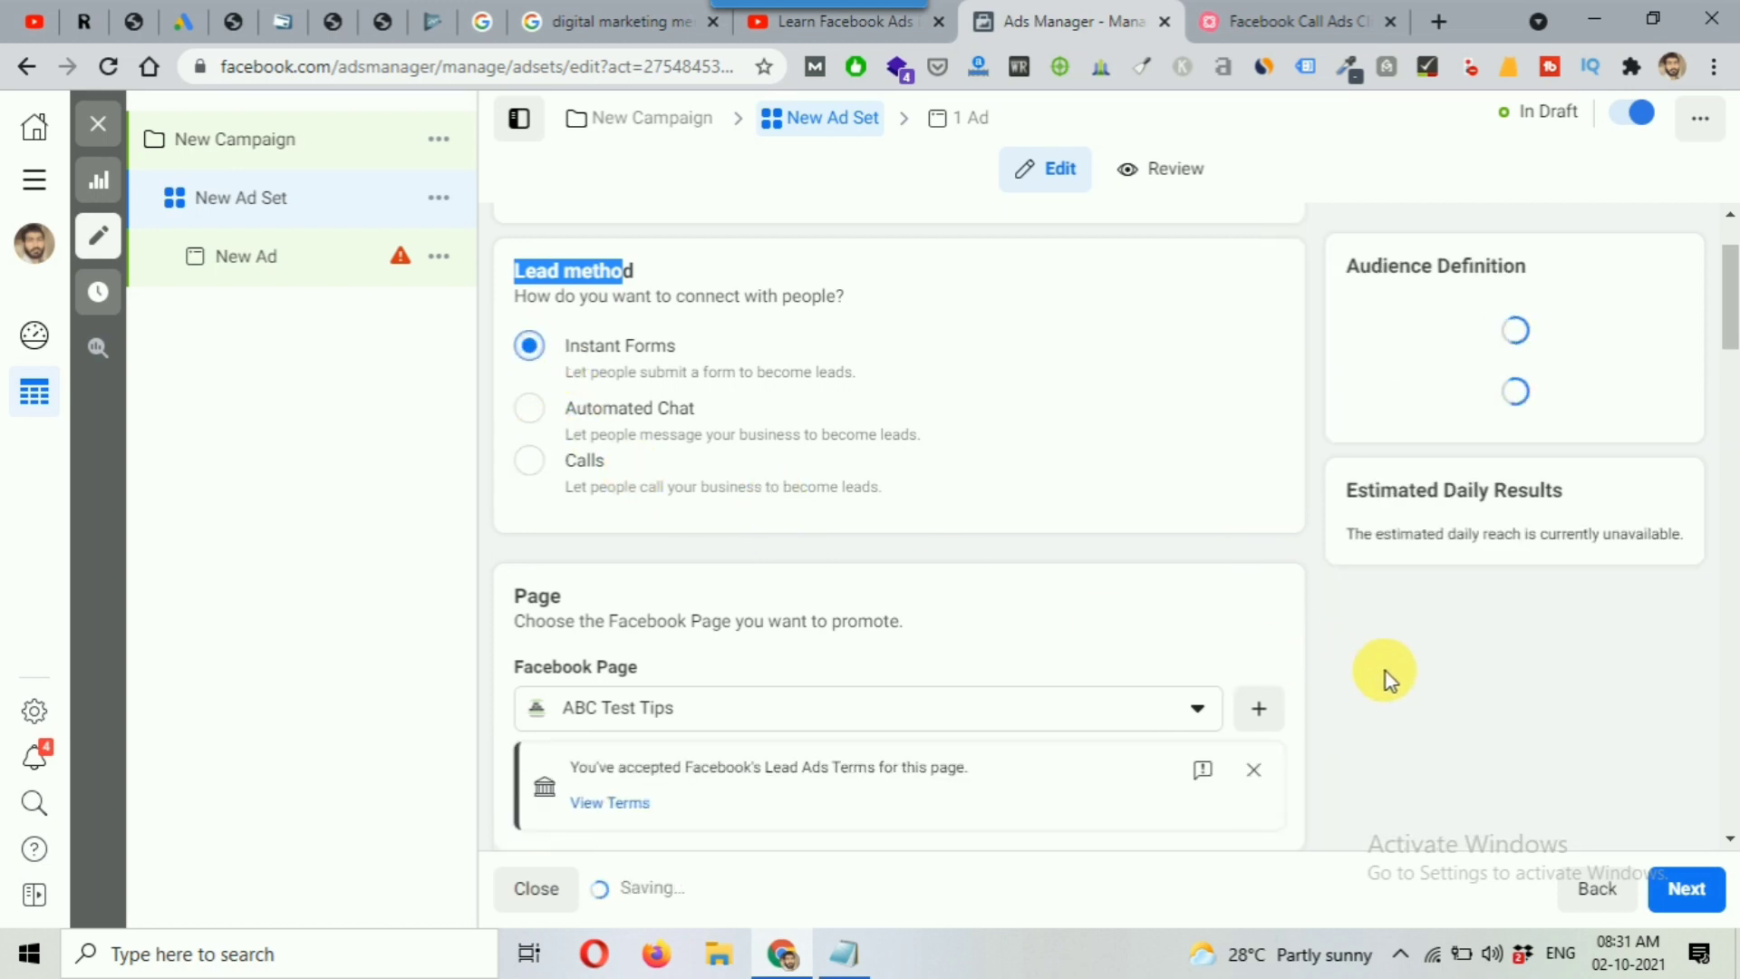
pyautogui.moveTo(1332, 605)
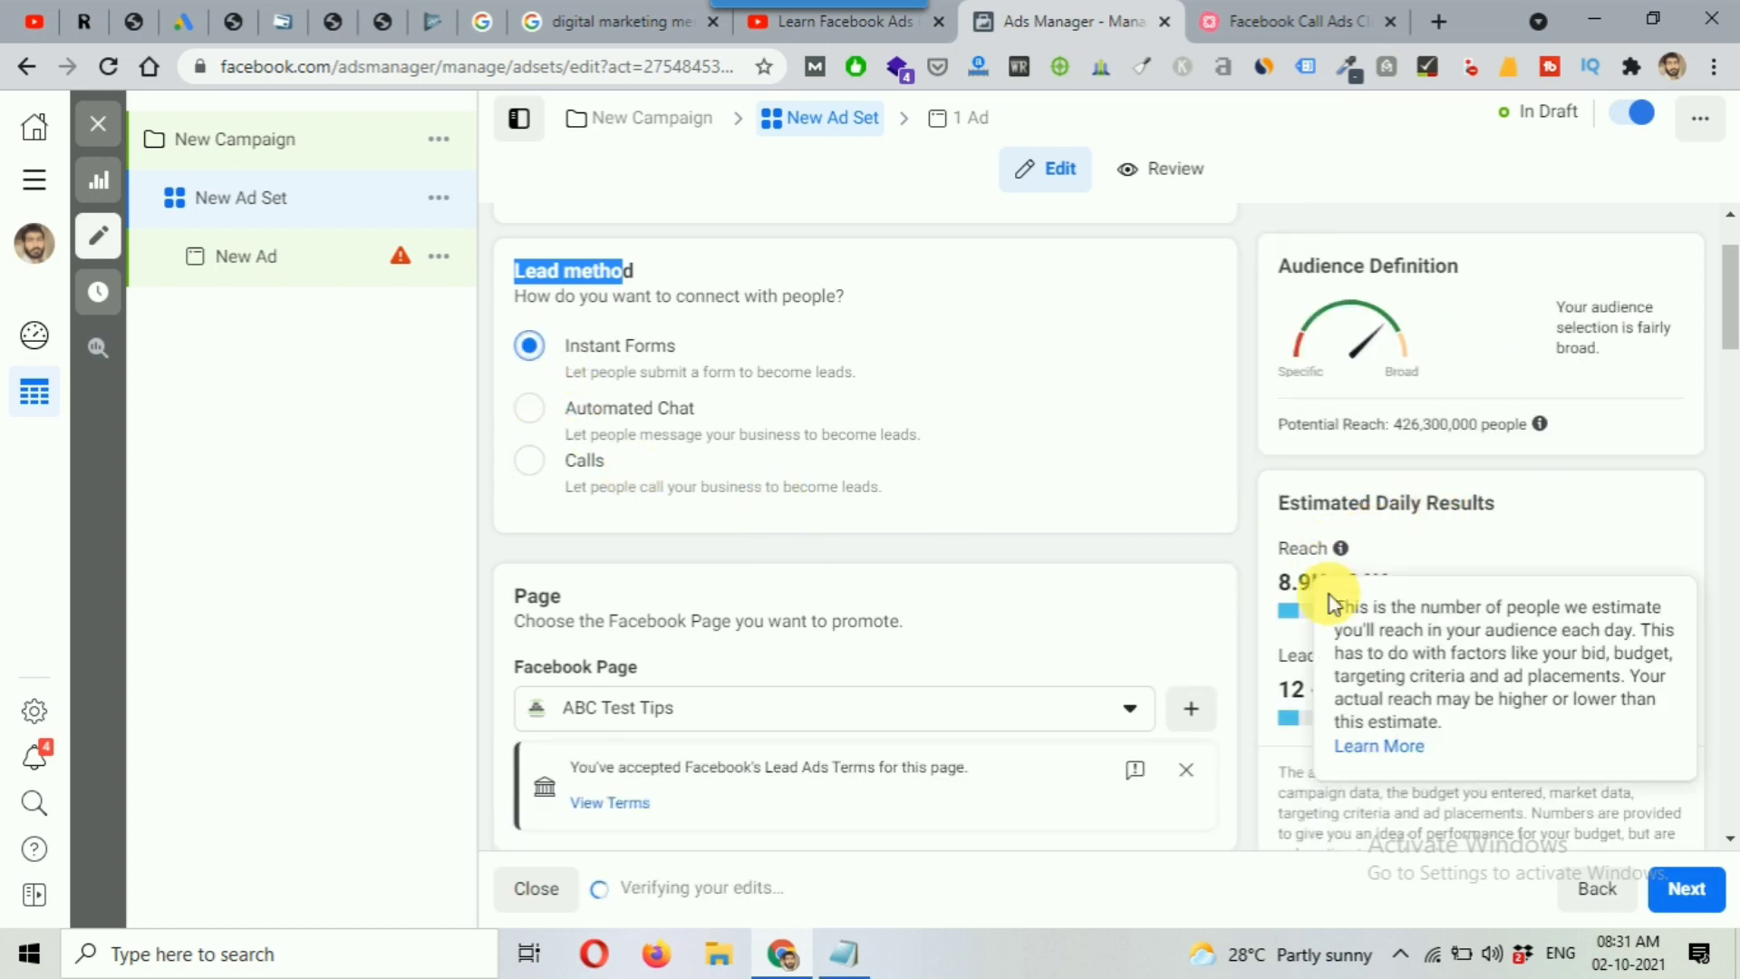
pyautogui.moveTo(1274, 502); pyautogui.dragTo(1546, 518)
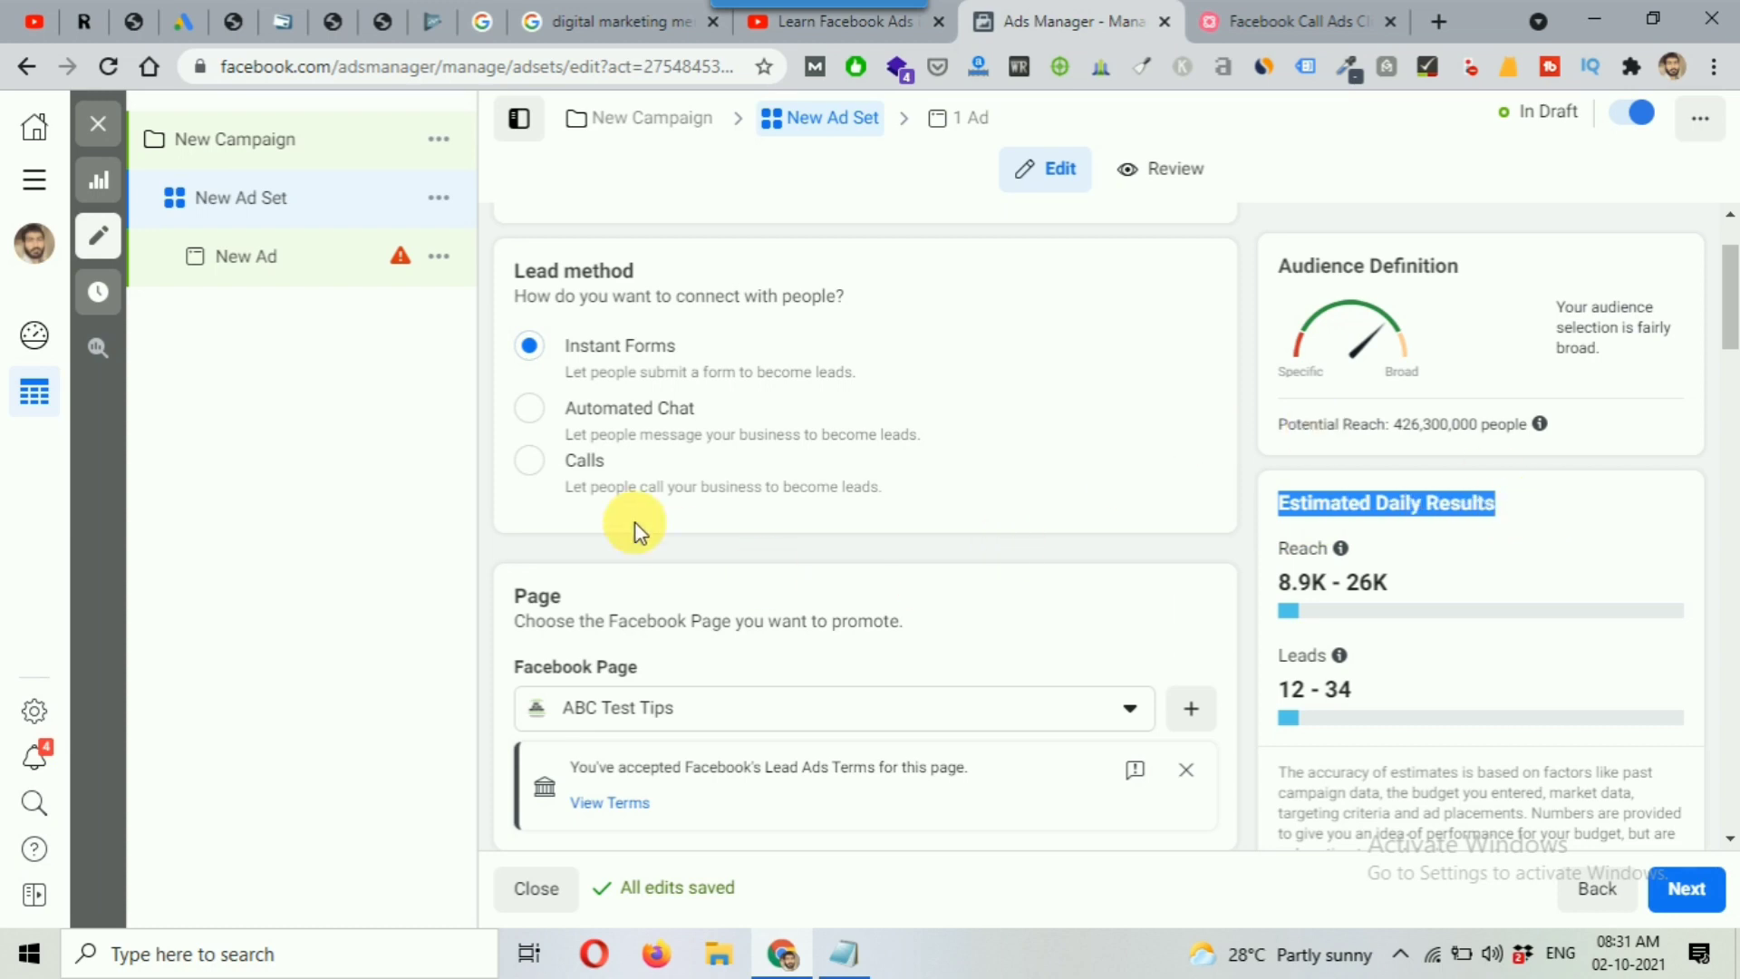
# Choose Calls as the lead method and set the ad set's daily budget to ₹500
pyautogui.click(533, 463)
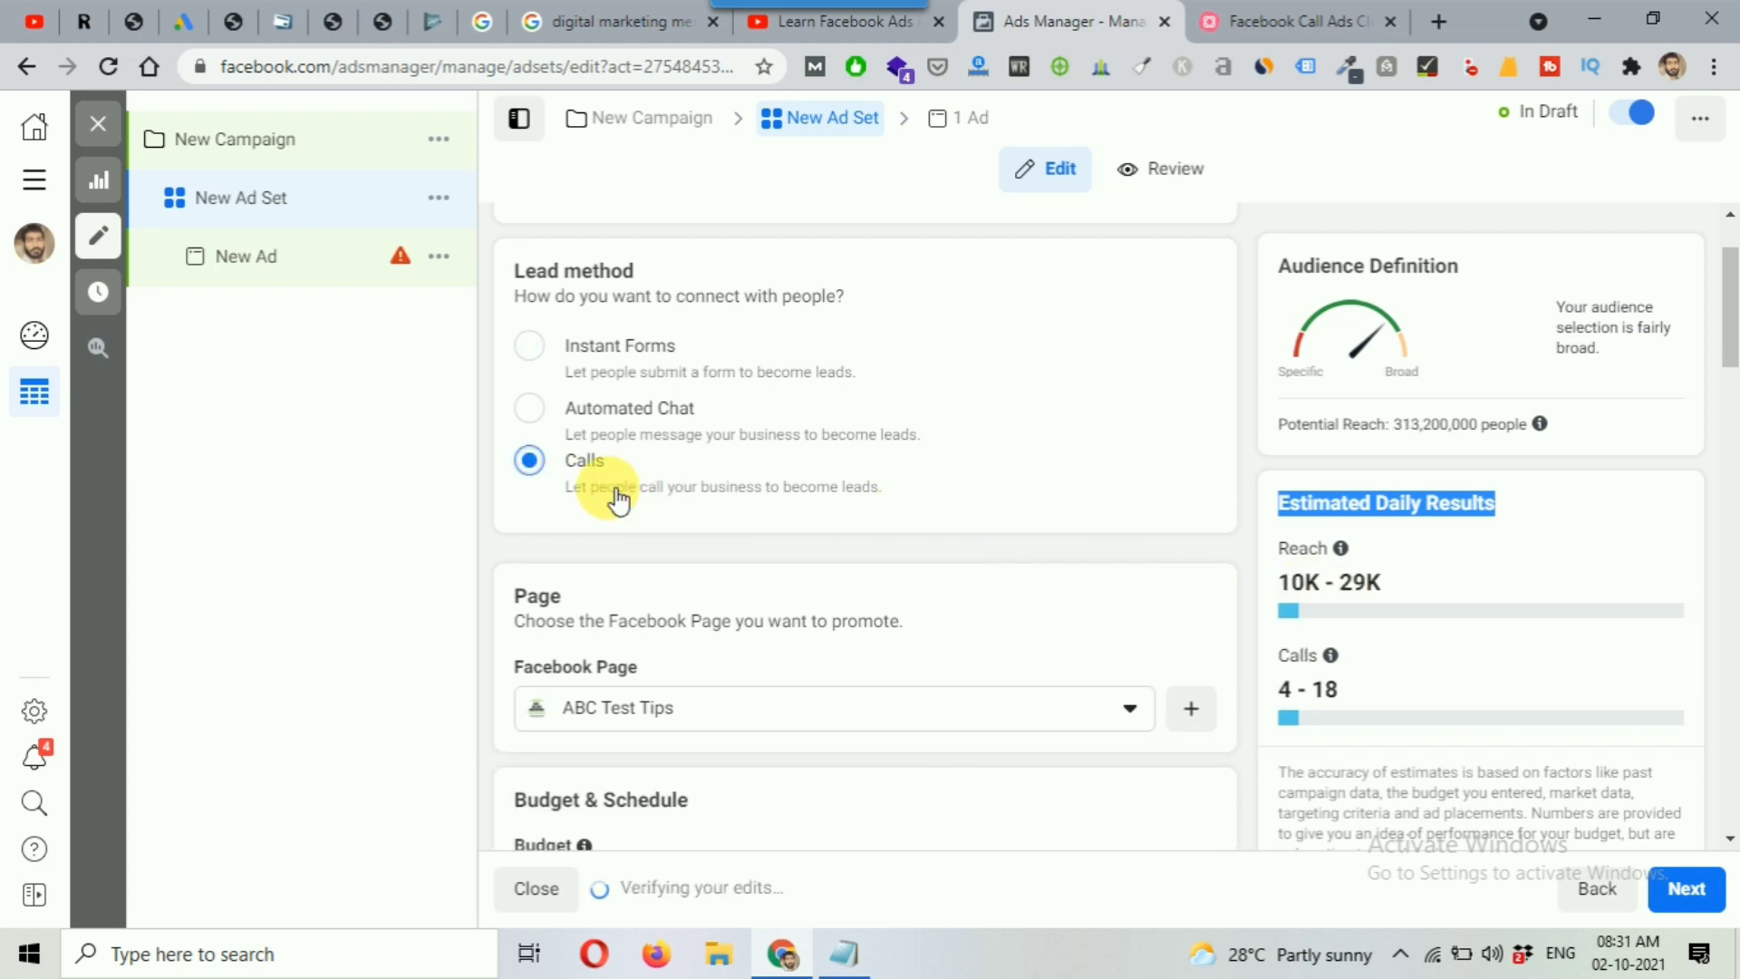
pyautogui.scroll(-5, 1205, 536)
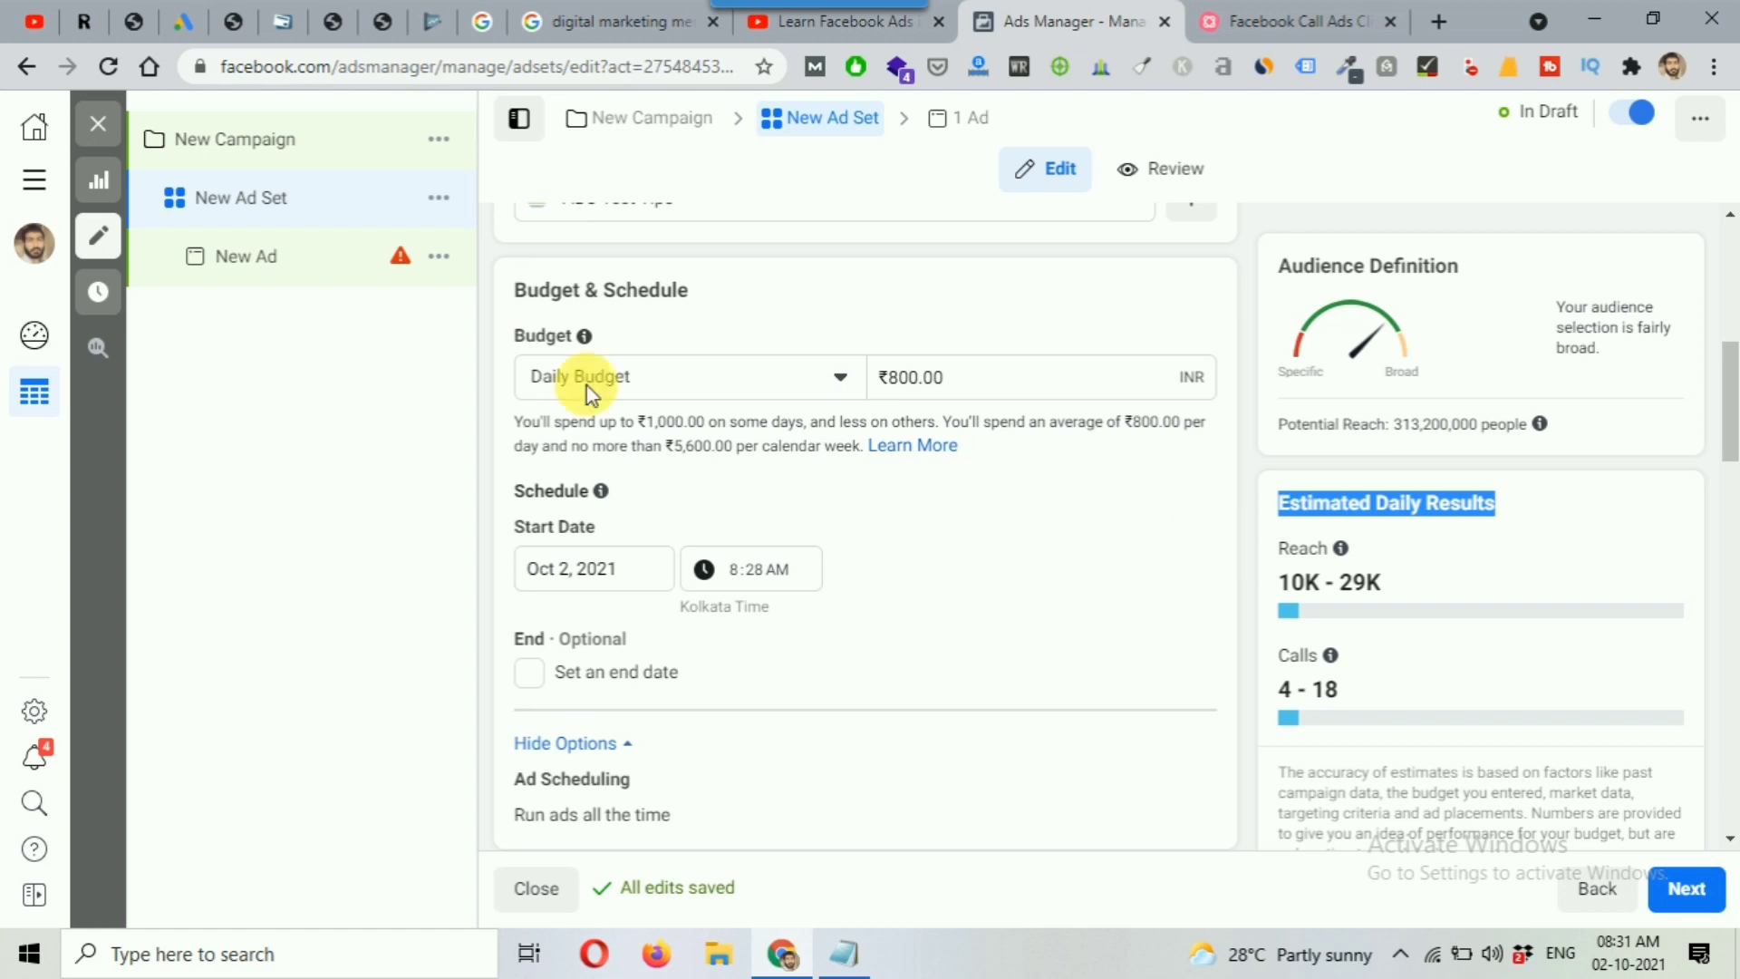
pyautogui.click(892, 377)
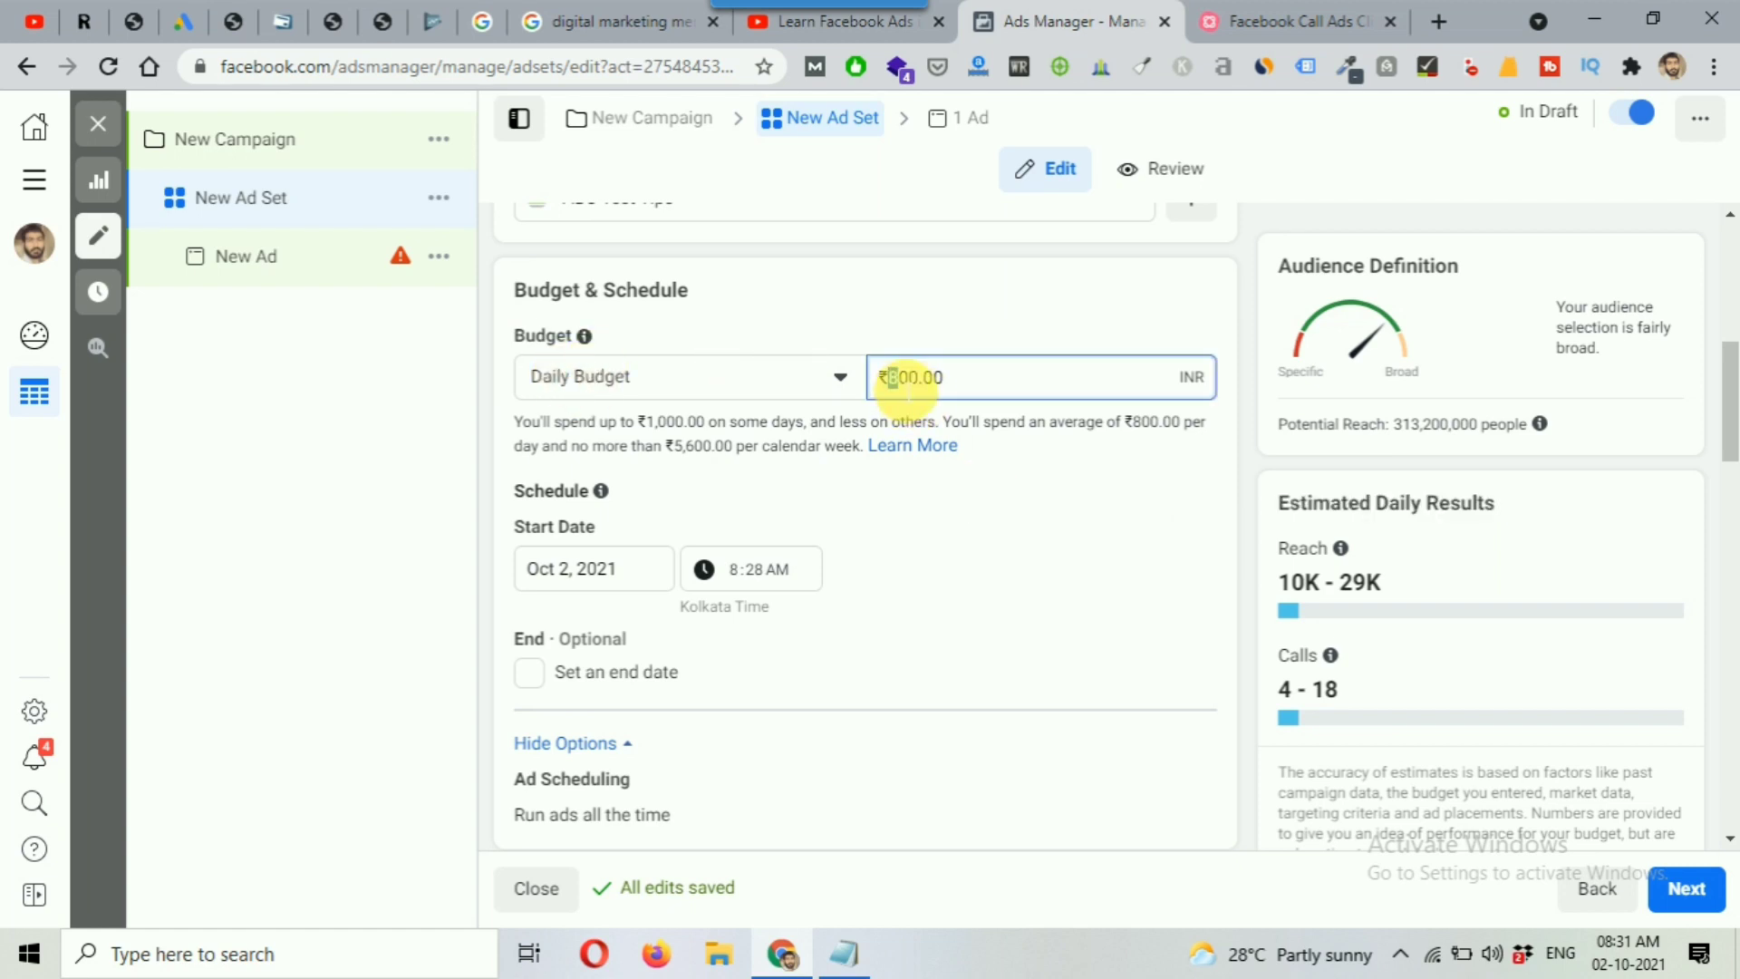
pyautogui.press('Delete')
pyautogui.write('5')
pyautogui.click(1040, 536)
# Examine the ad set's schedule, collapse its extra scheduling options, and review the audience location, age, gender and detailed targeting settings
pyautogui.scroll(-1, 1043, 538)
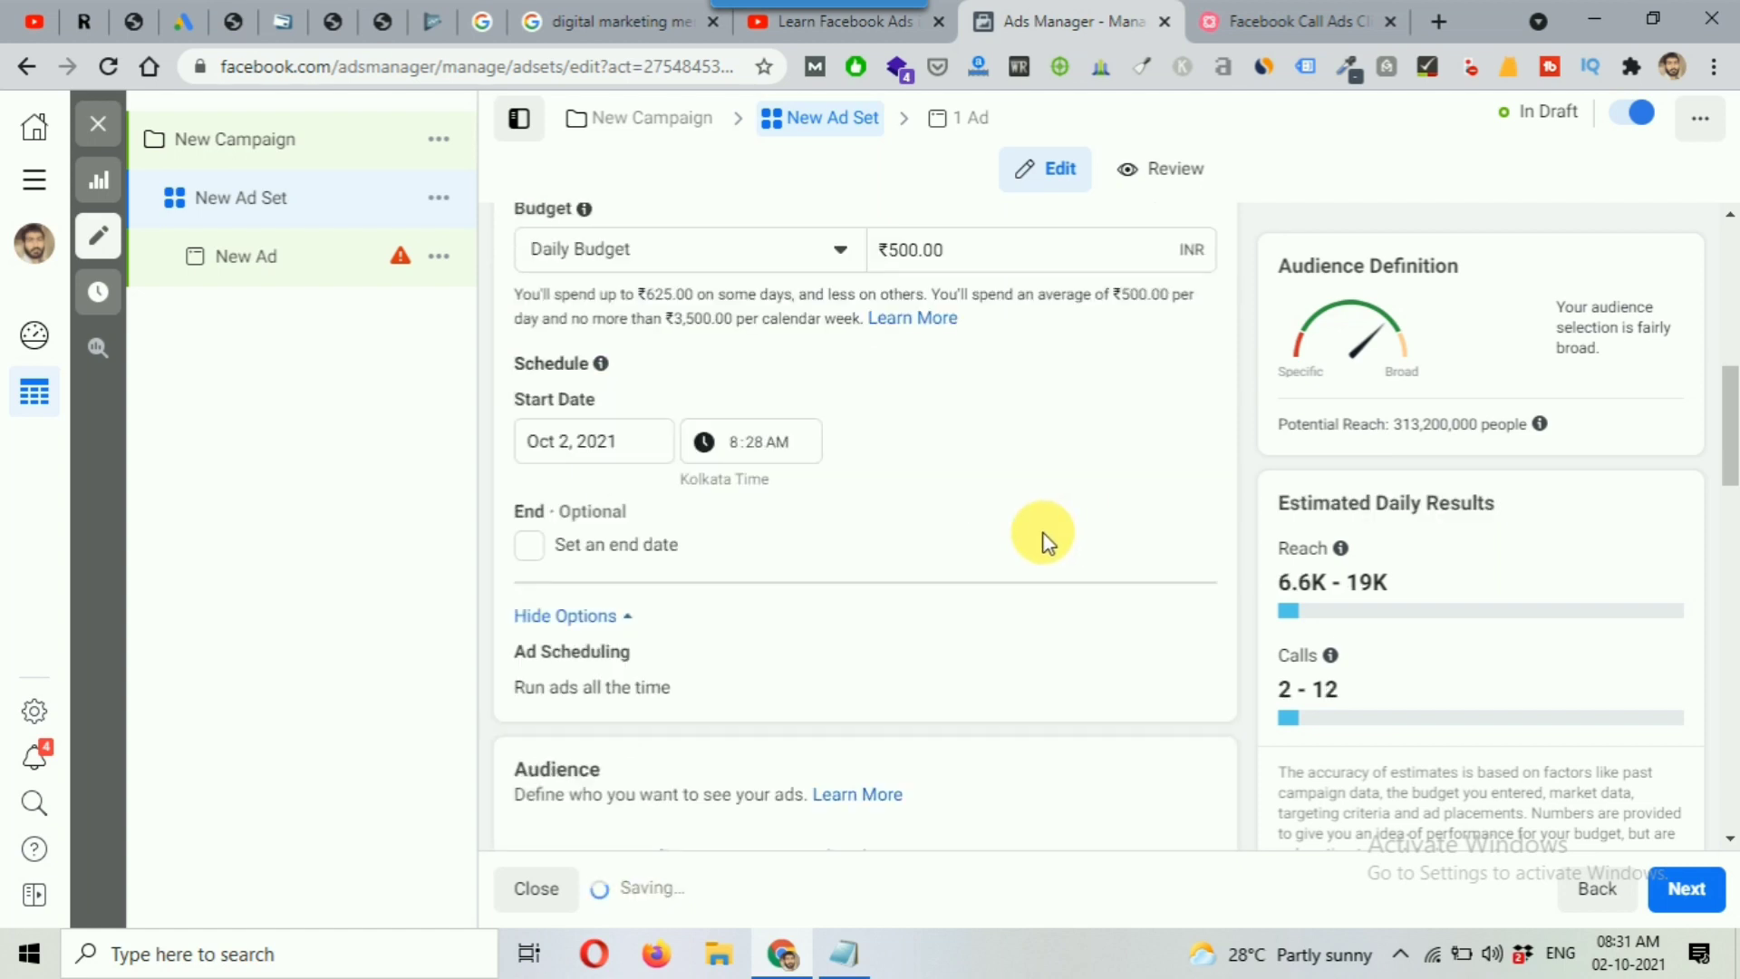
pyautogui.scroll(-1, 1042, 536)
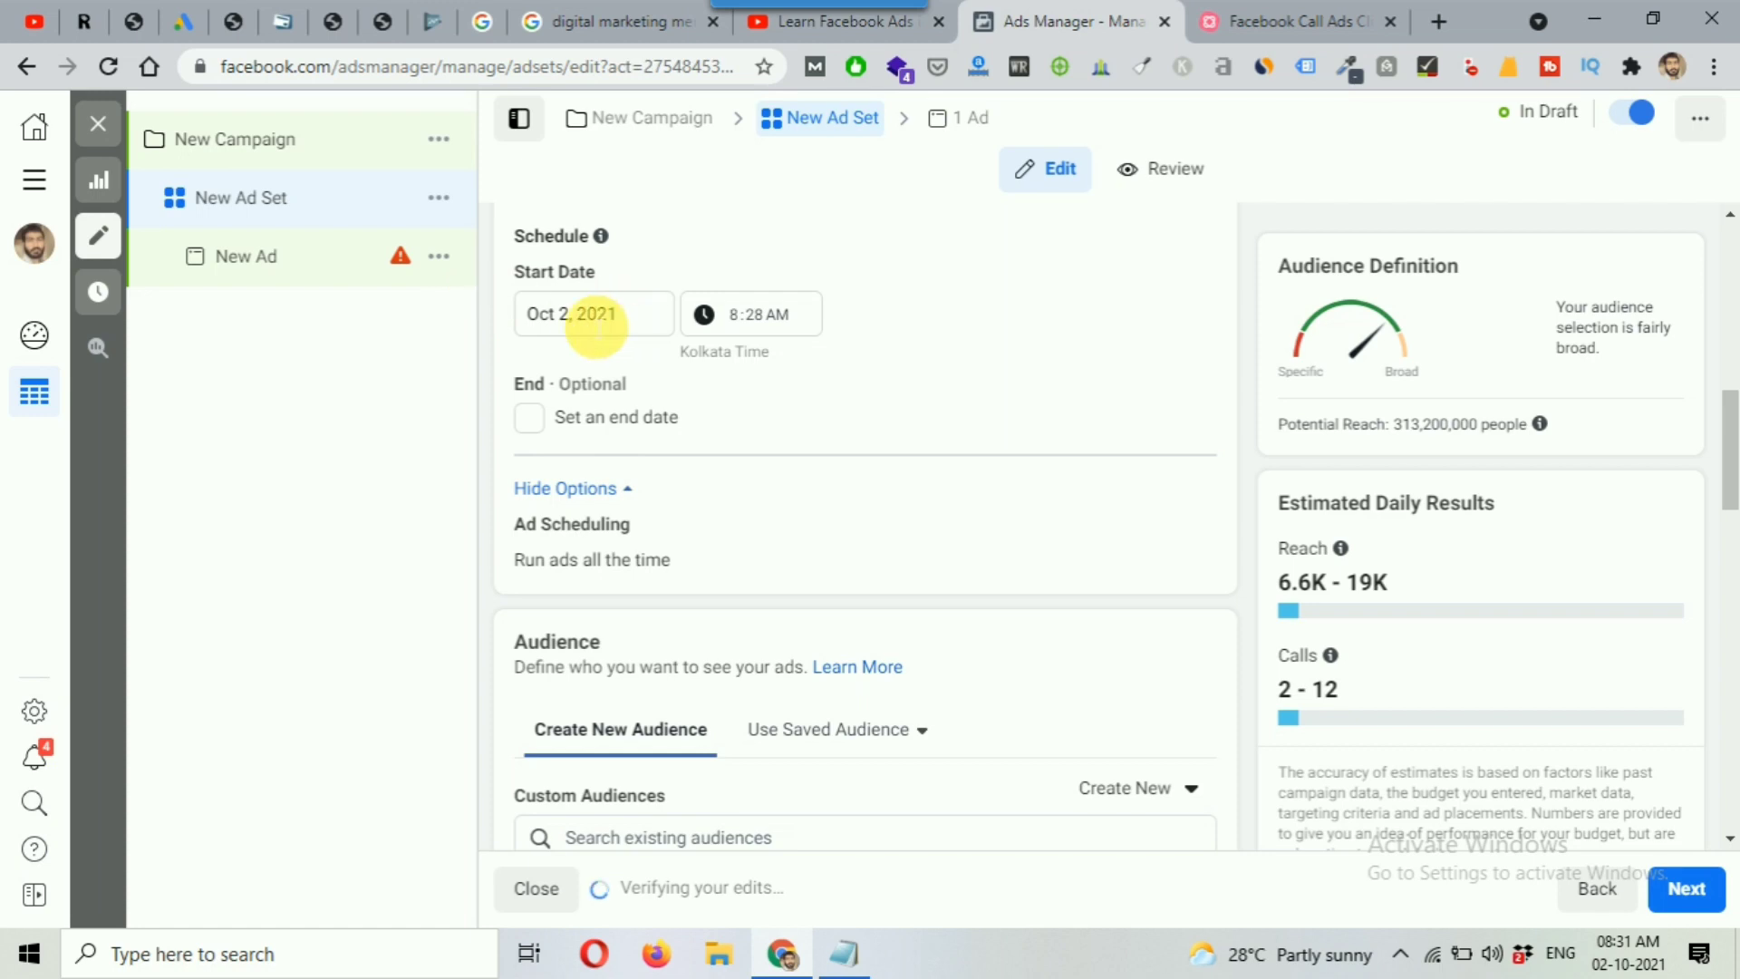
pyautogui.scroll(-1, 923, 399)
pyautogui.scroll(-1, 928, 403)
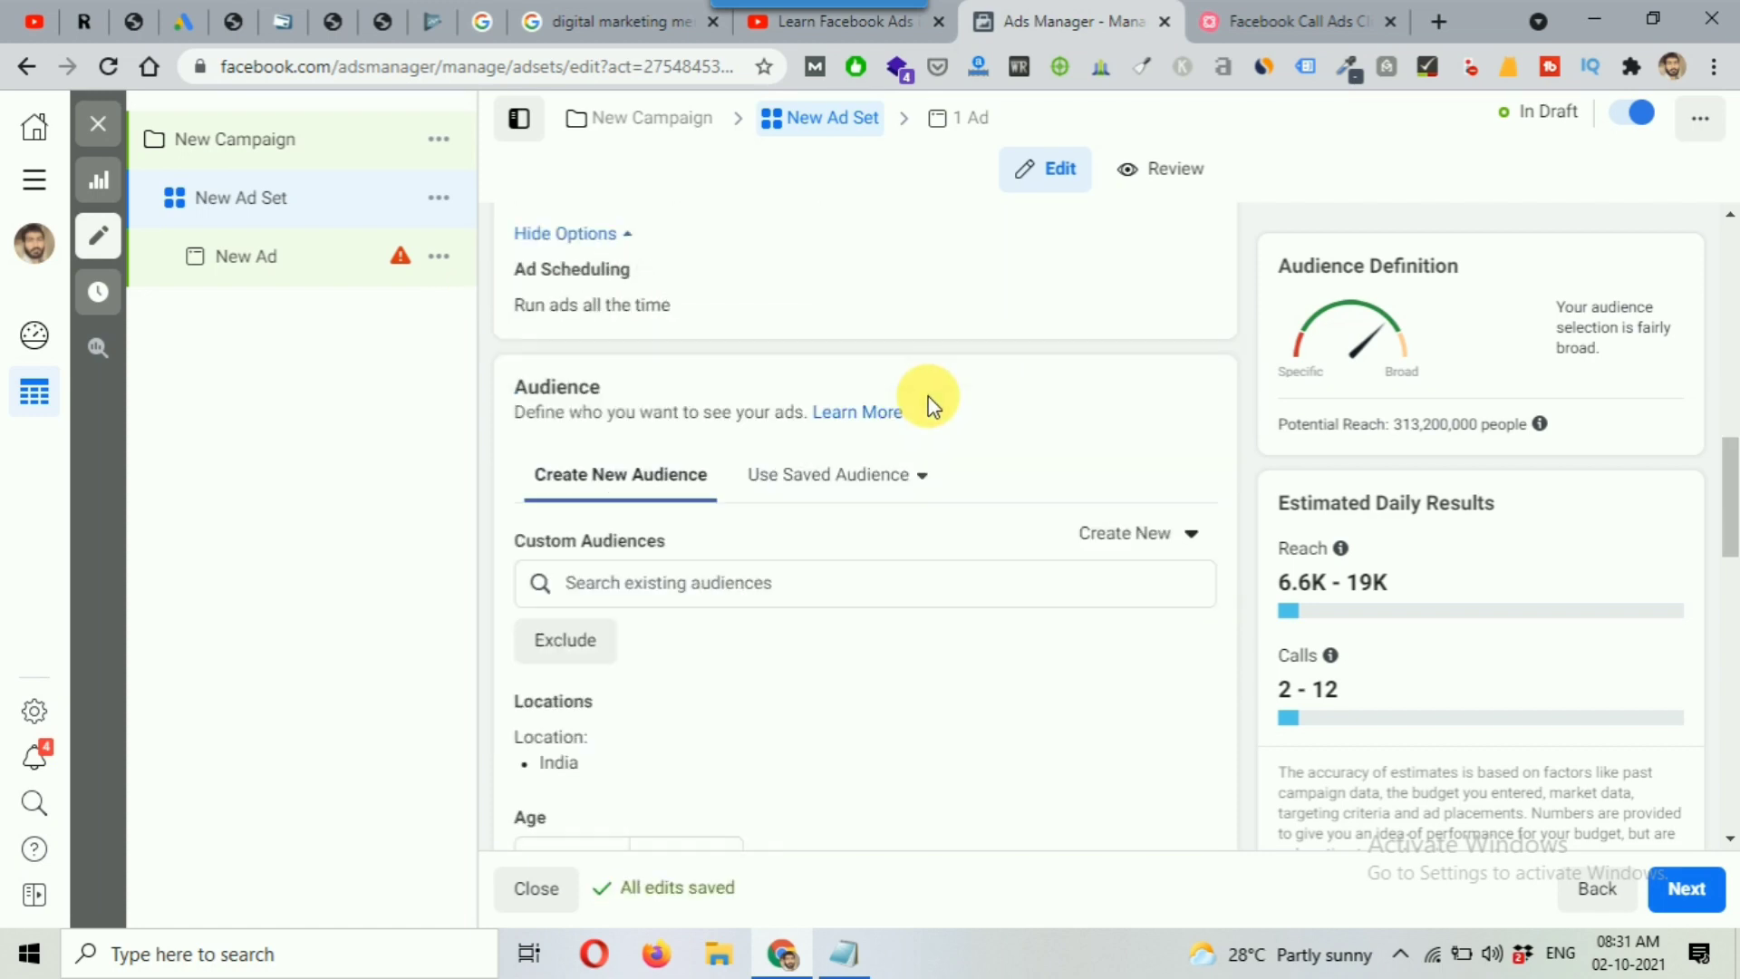
pyautogui.scroll(1, 504, 380)
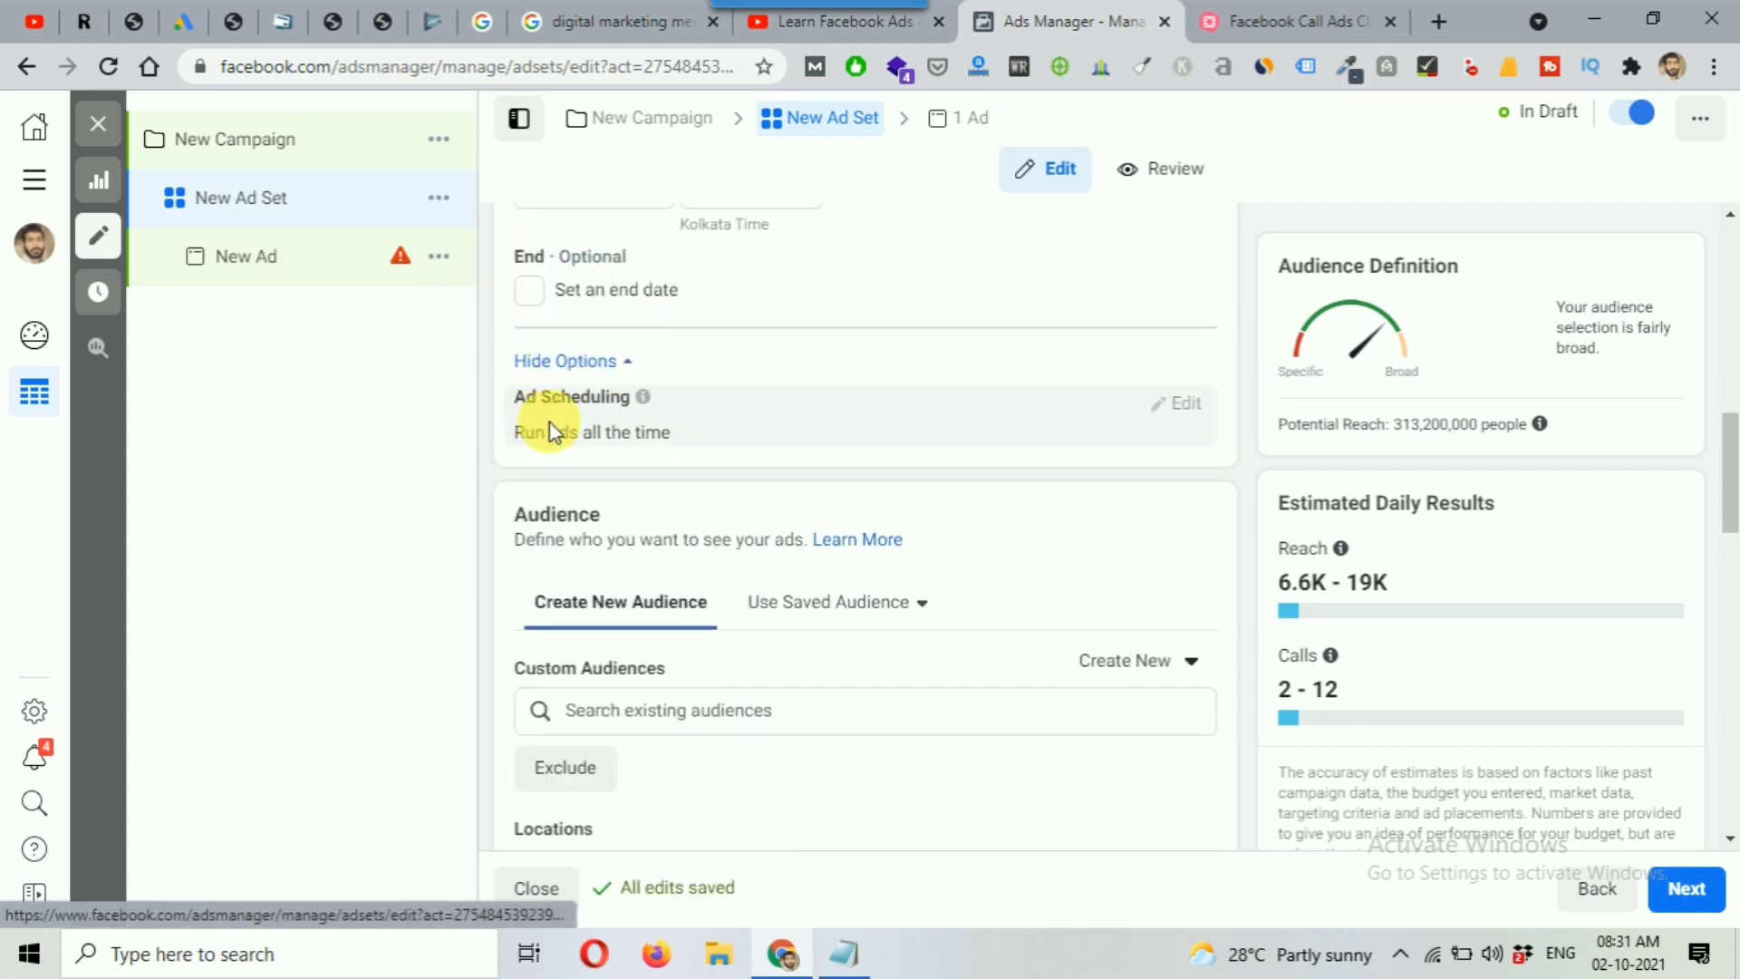
pyautogui.click(575, 360)
pyautogui.scroll(-1, 827, 459)
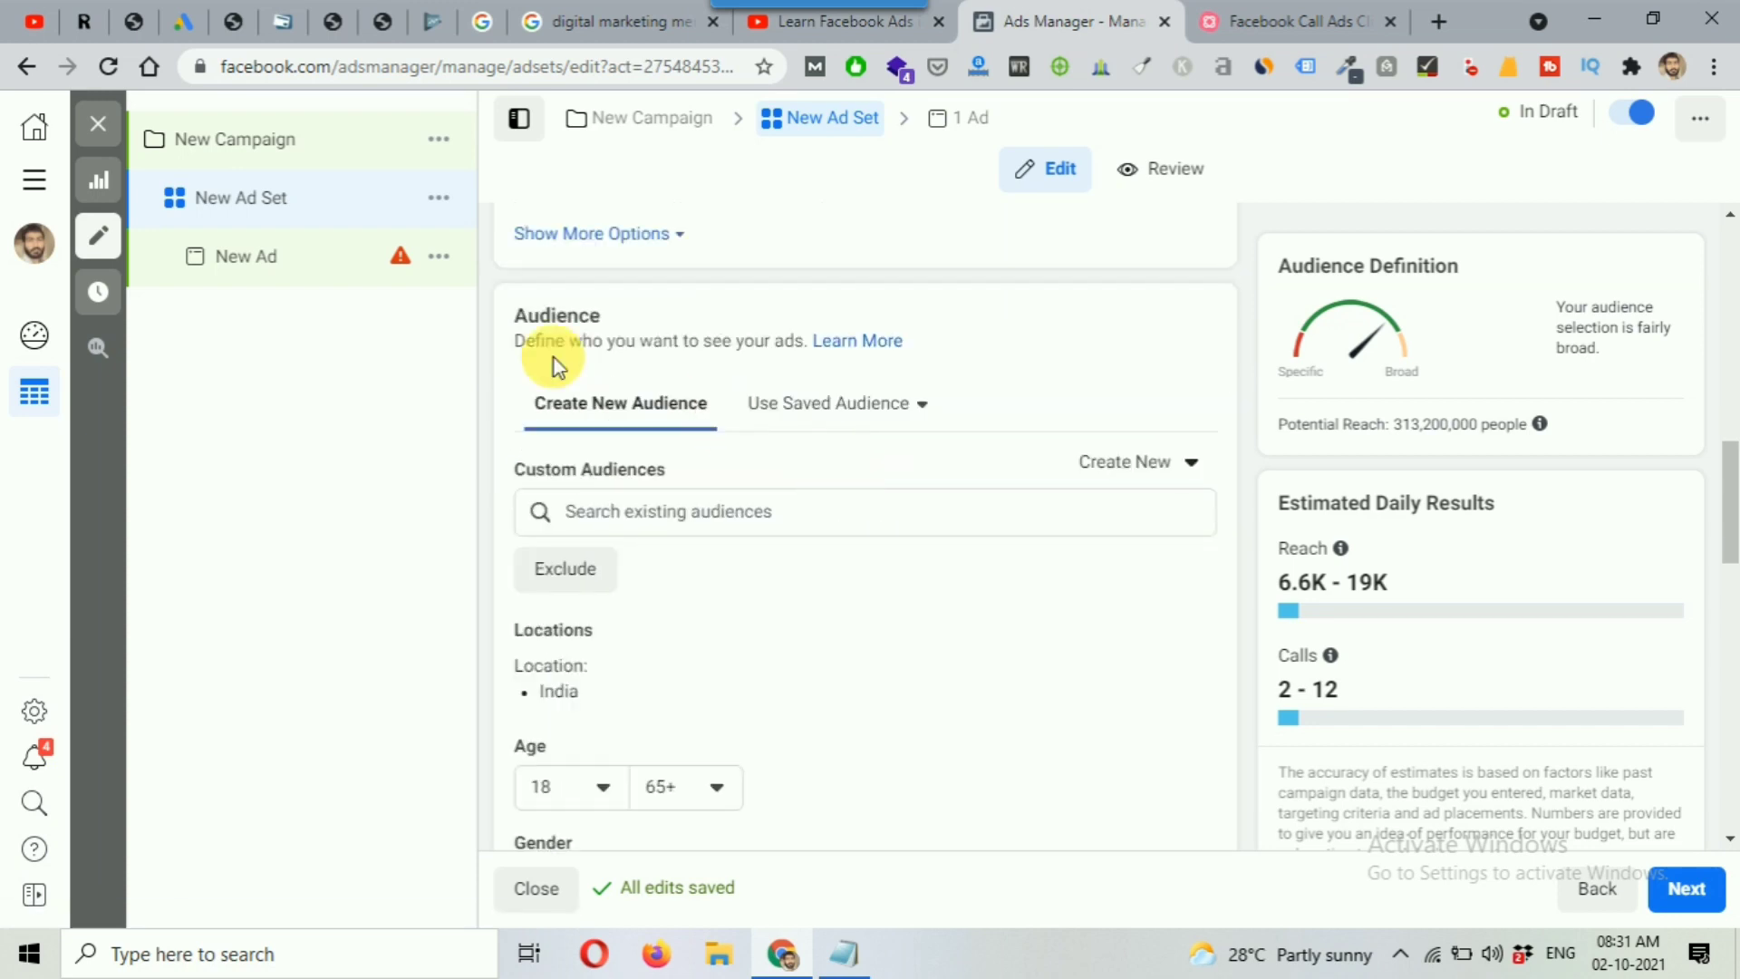
pyautogui.scroll(-3, 554, 362)
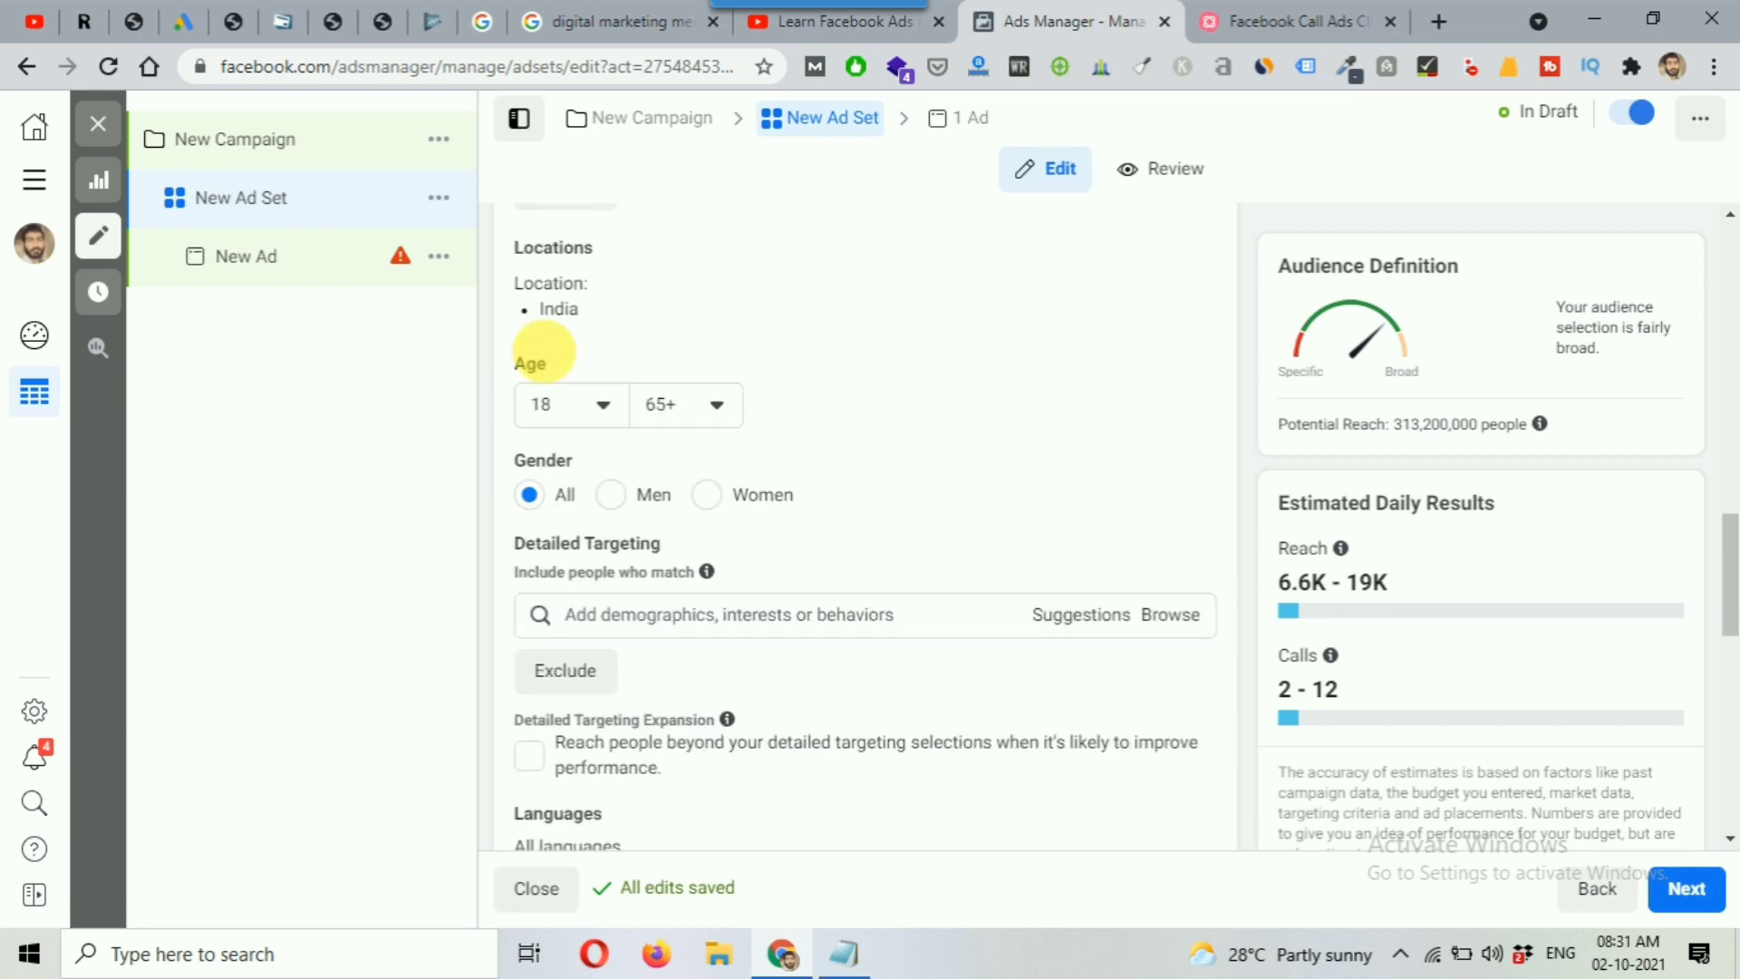
# Change the audience location from India to the city of Delhi
pyautogui.click(1175, 254)
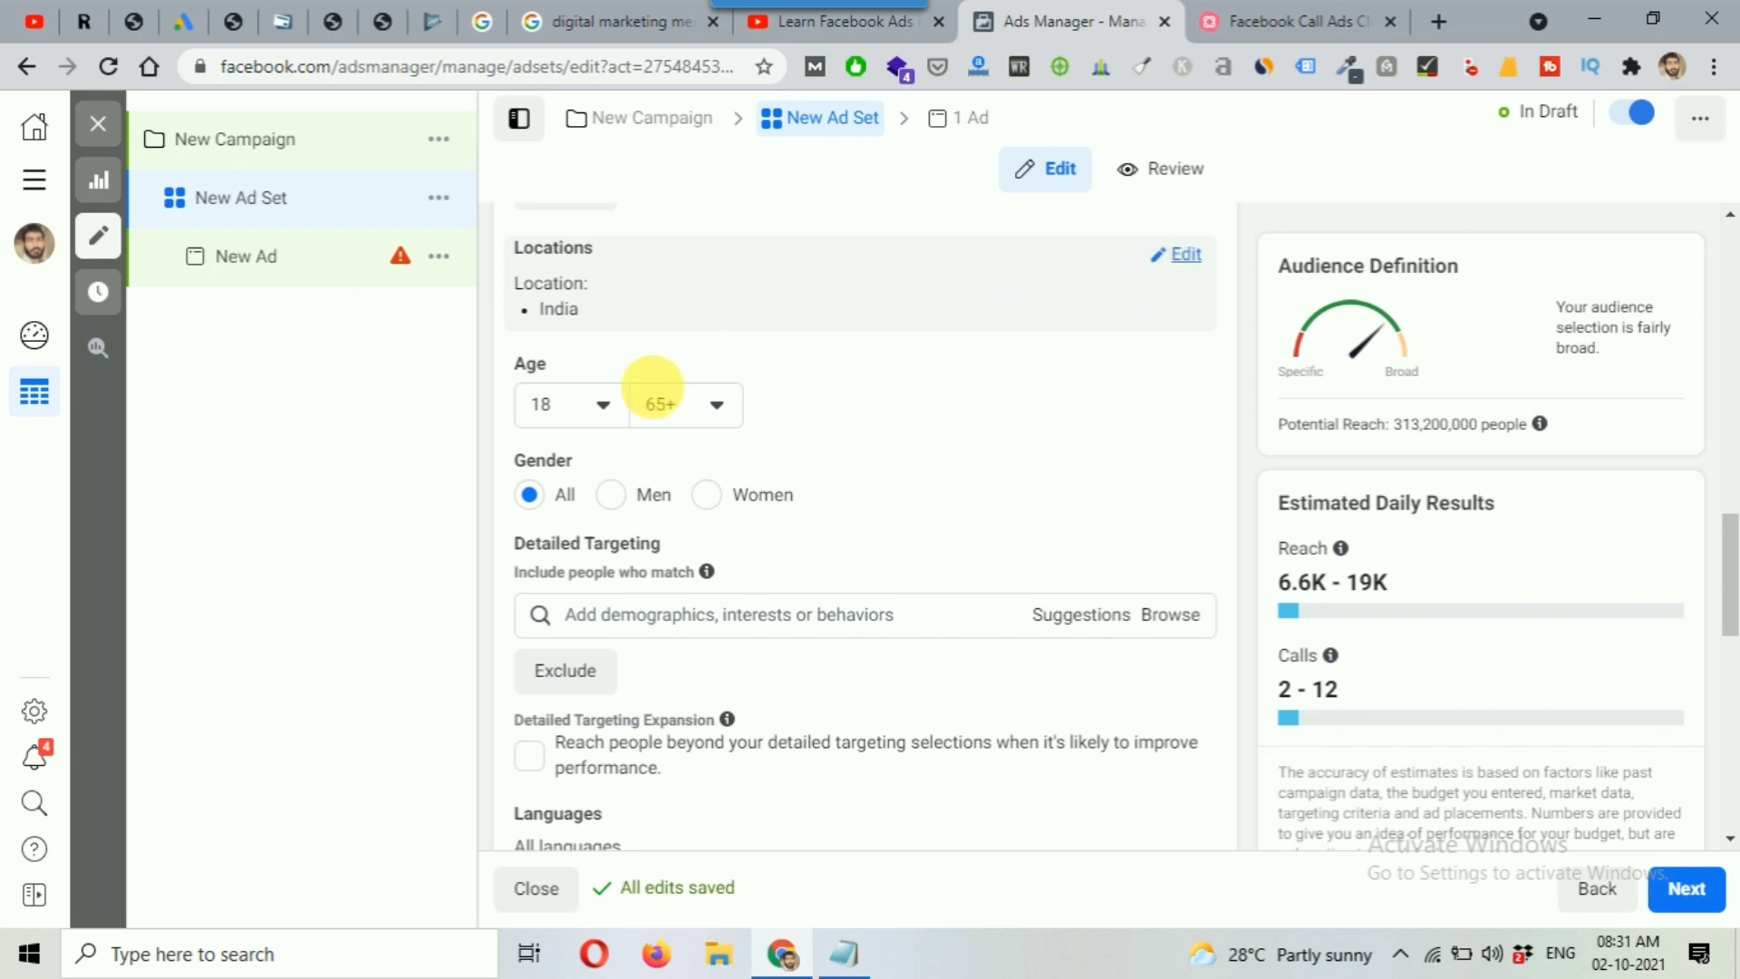
pyautogui.click(714, 465)
pyautogui.write('de')
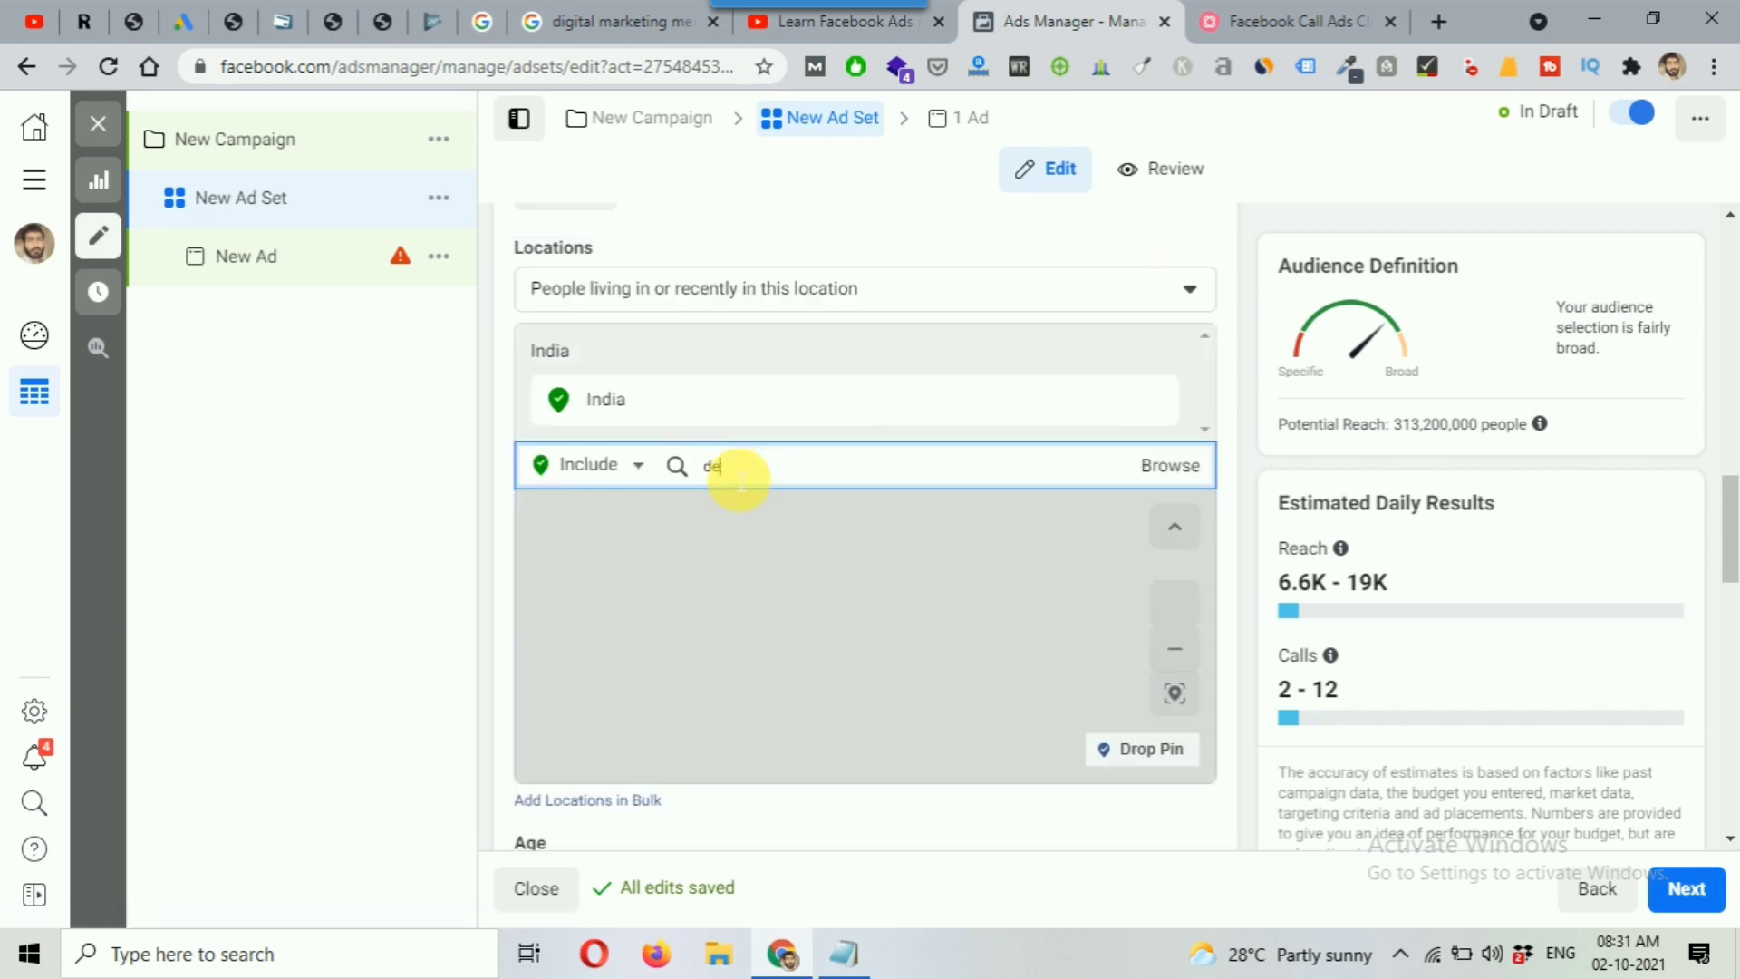
pyautogui.write('lhi')
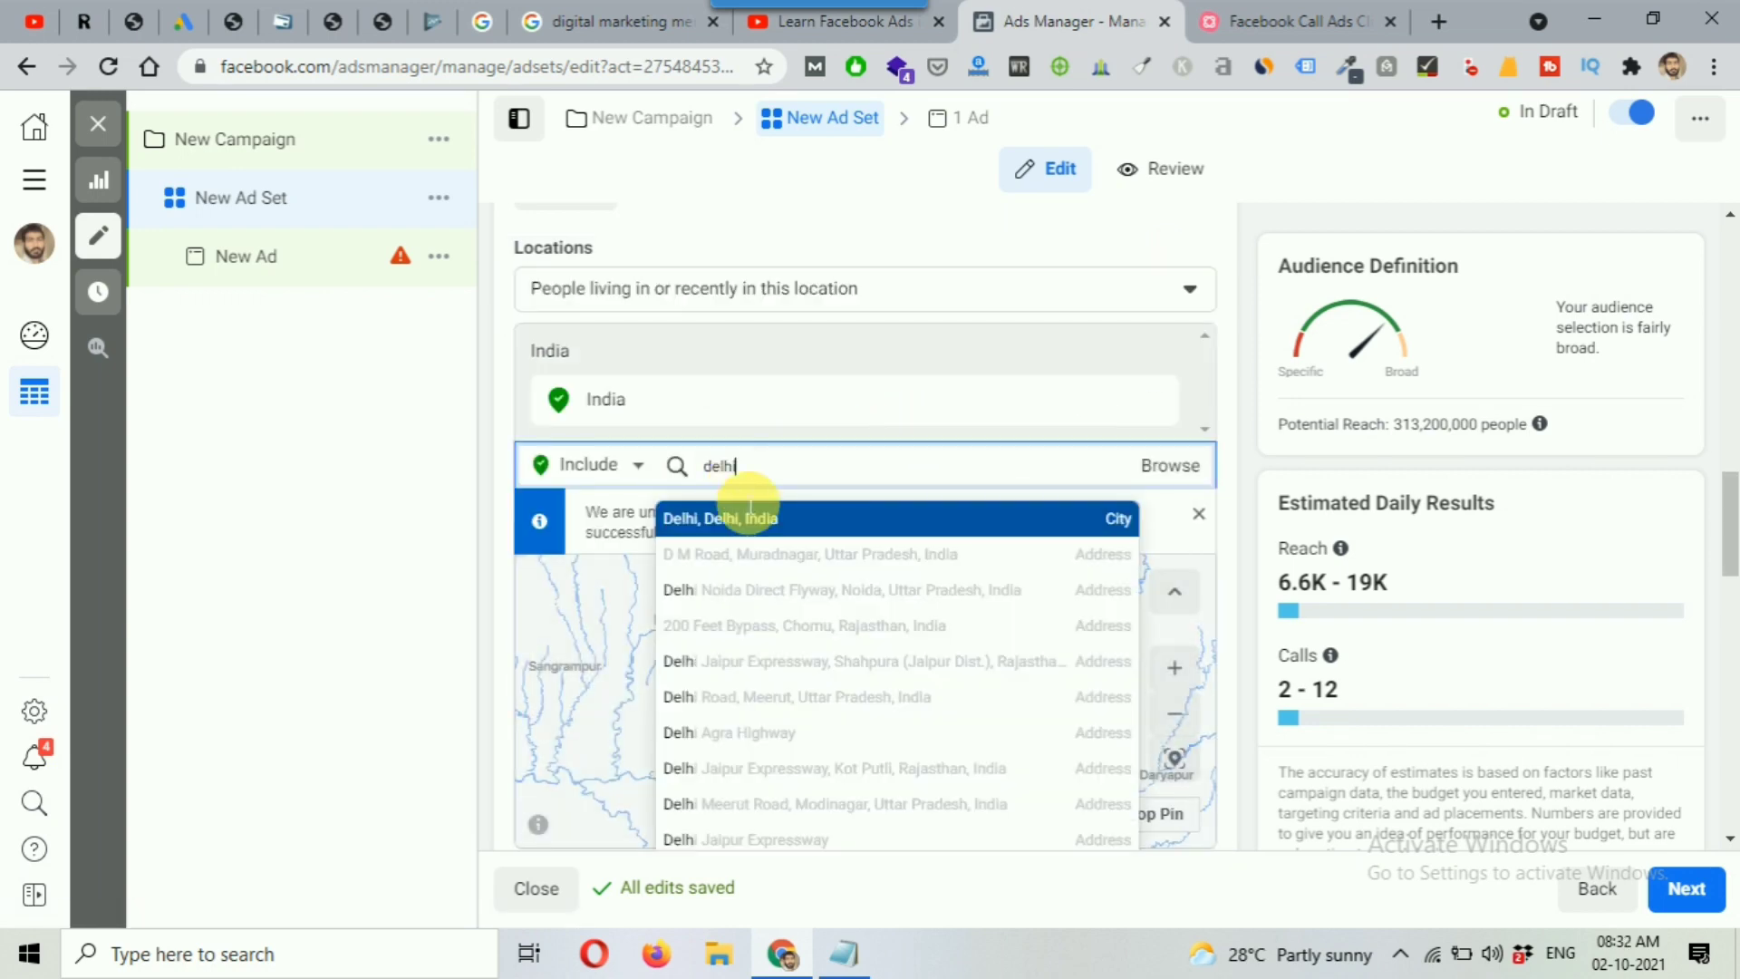
pyautogui.click(1051, 521)
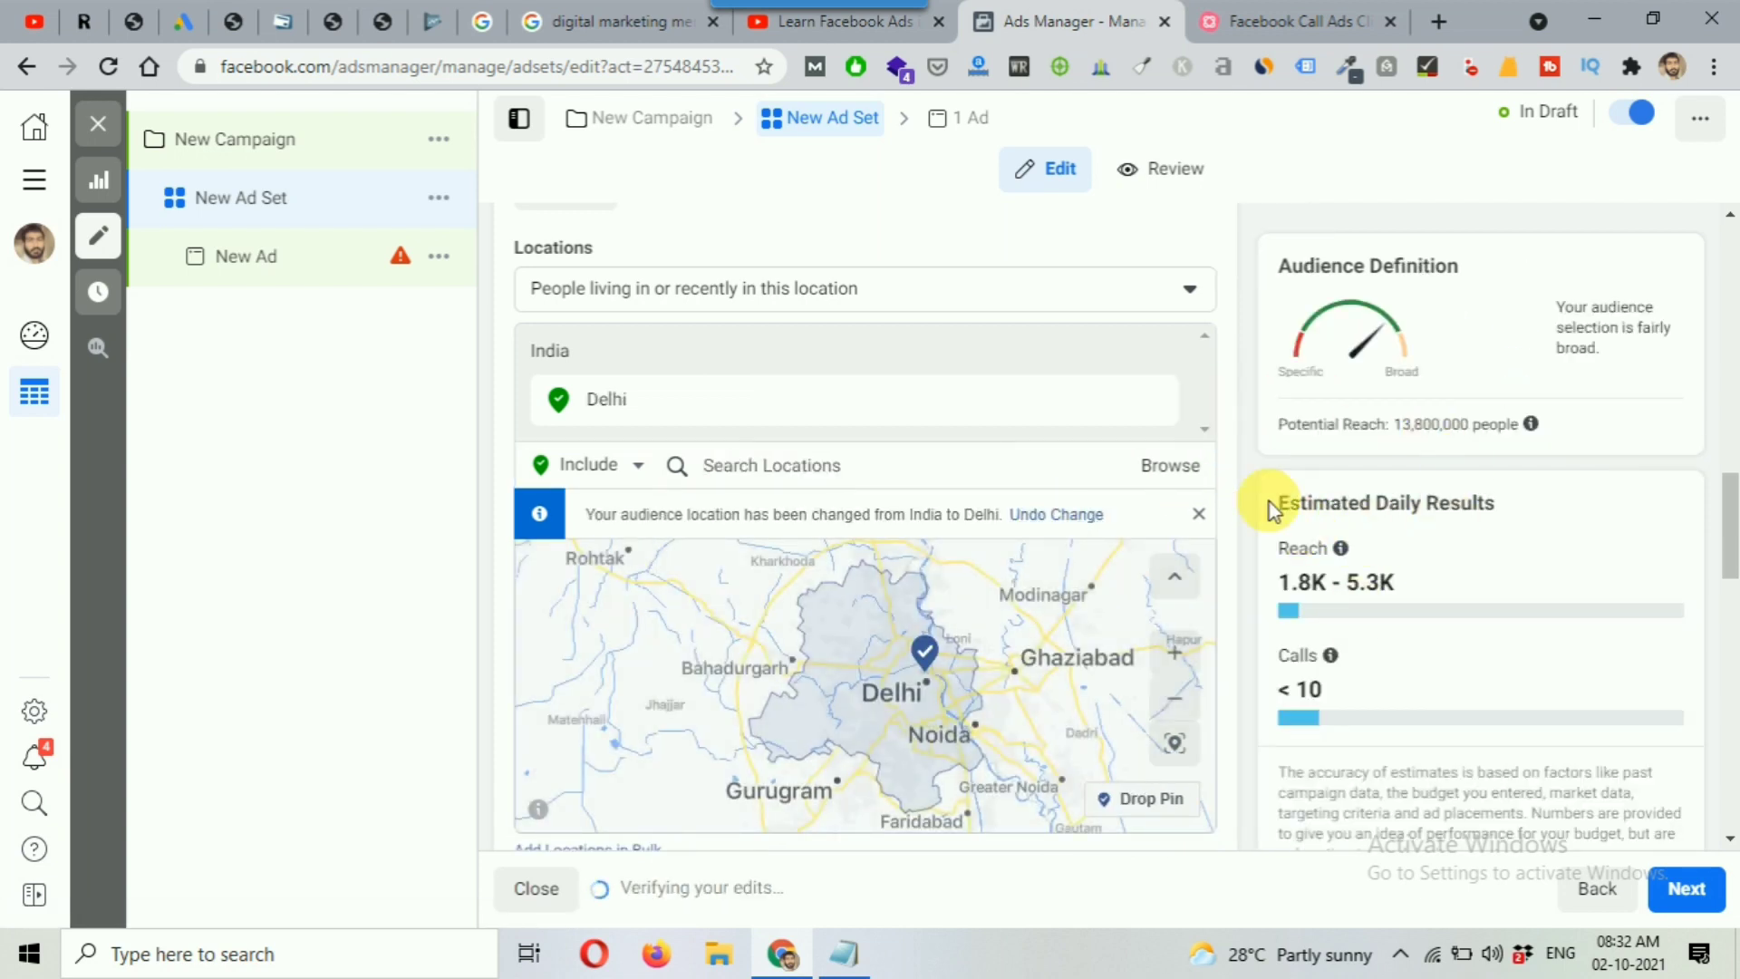
# Set the ad set's daily budget to ₹1000
pyautogui.scroll(4, 1236, 455)
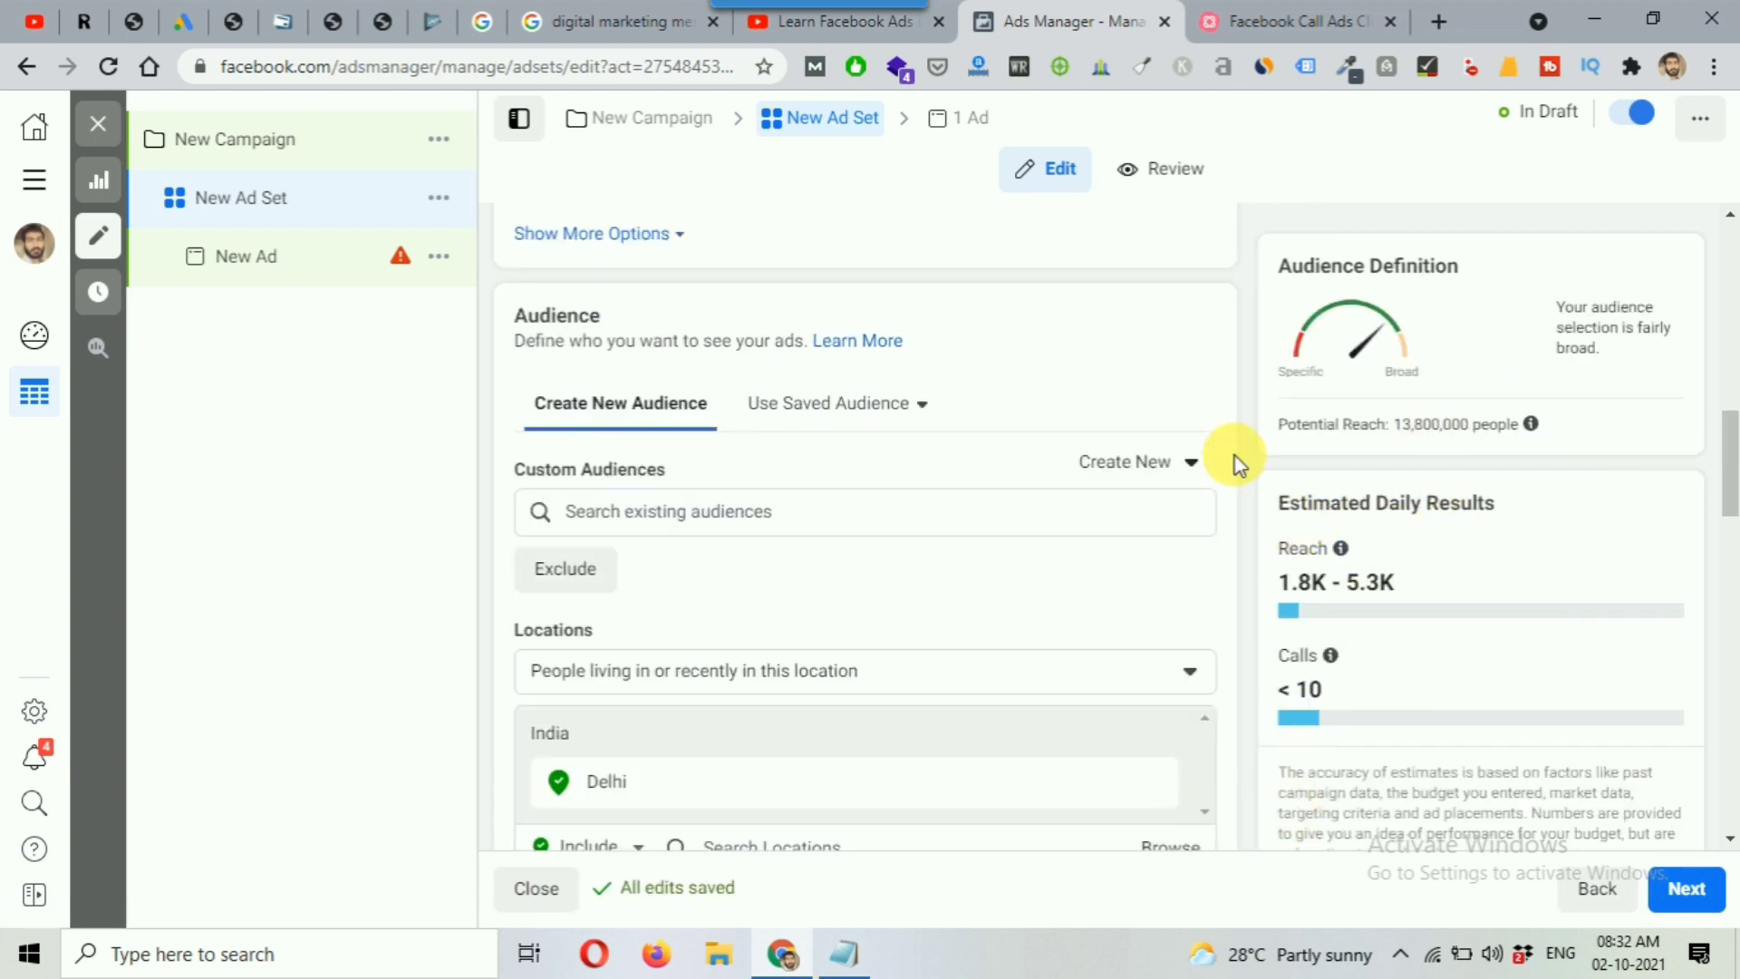
pyautogui.scroll(5, 1178, 453)
pyautogui.click(893, 377)
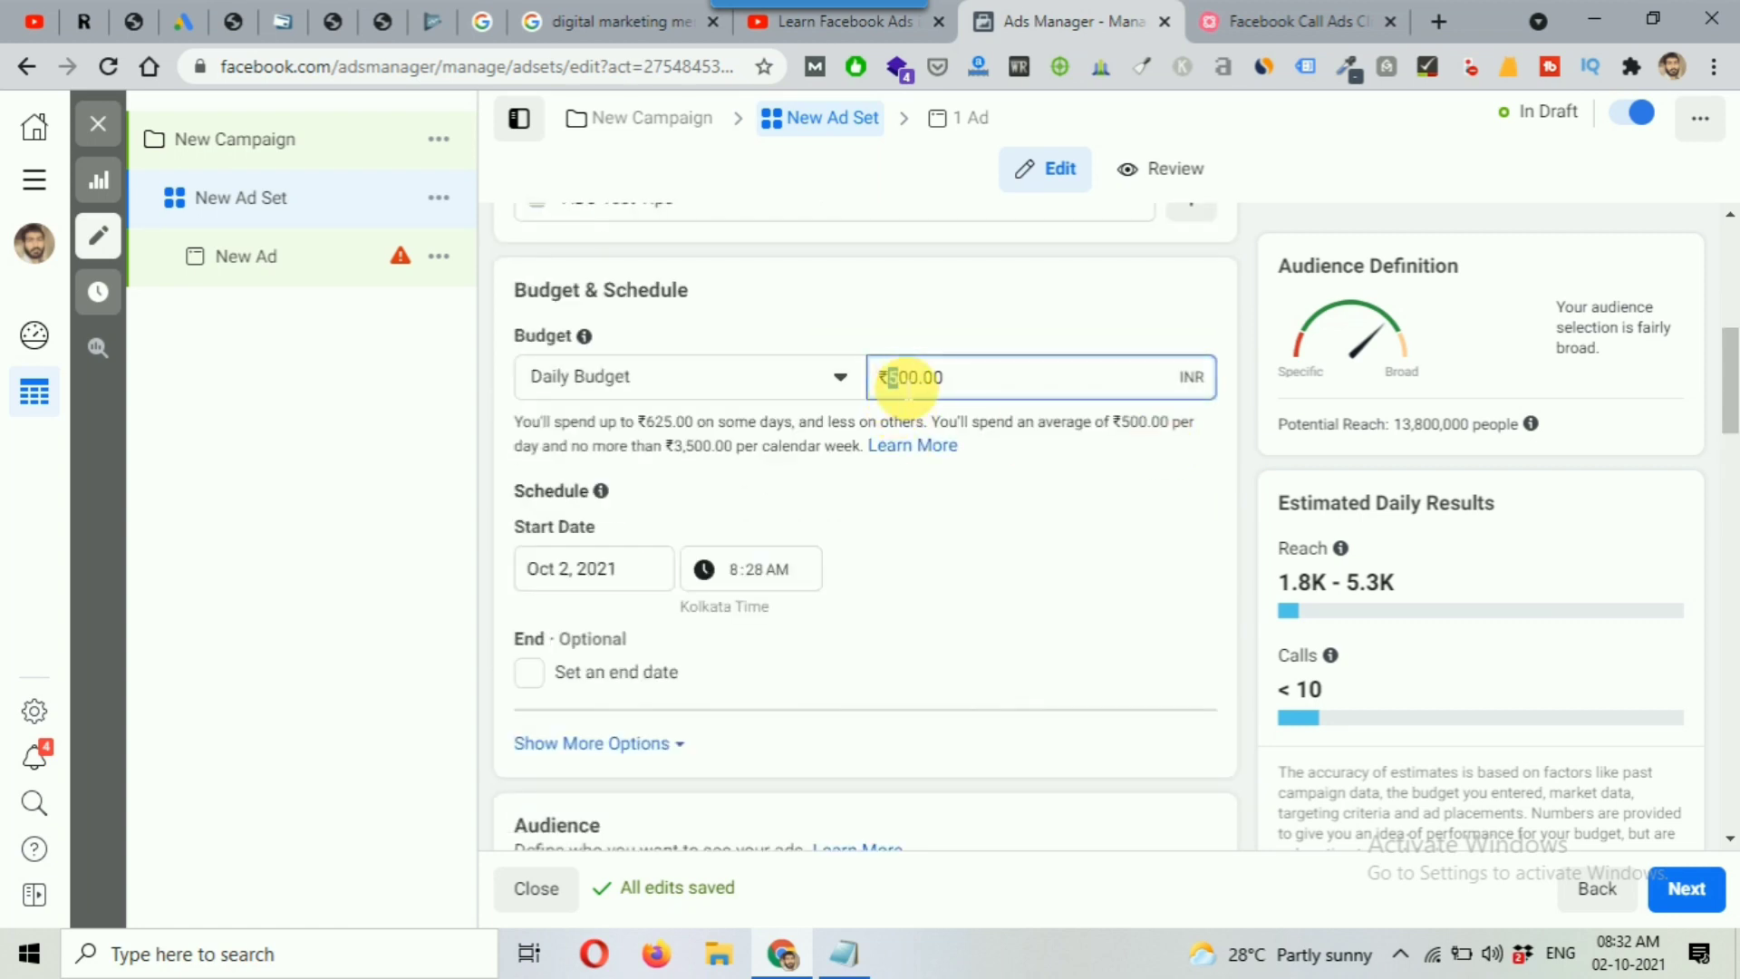
pyautogui.write('0')
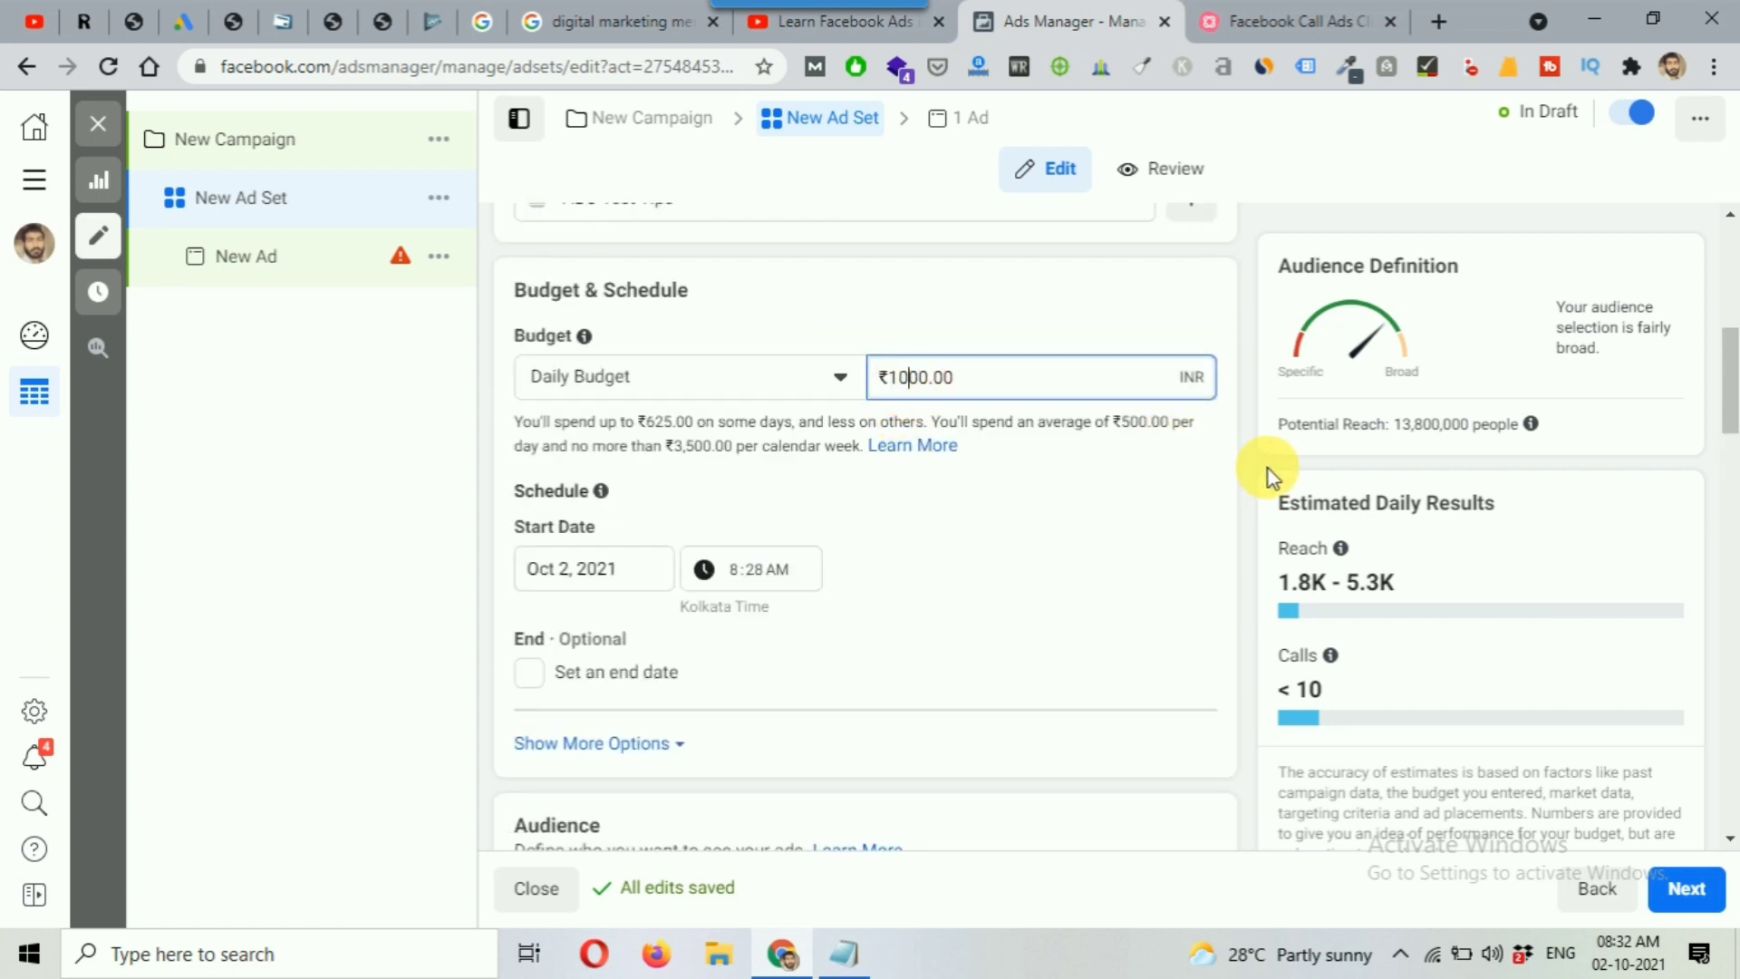
pyautogui.click(1268, 470)
# Set the audience's minimum age to 20
pyautogui.scroll(-1, 1253, 548)
pyautogui.scroll(-2, 1251, 549)
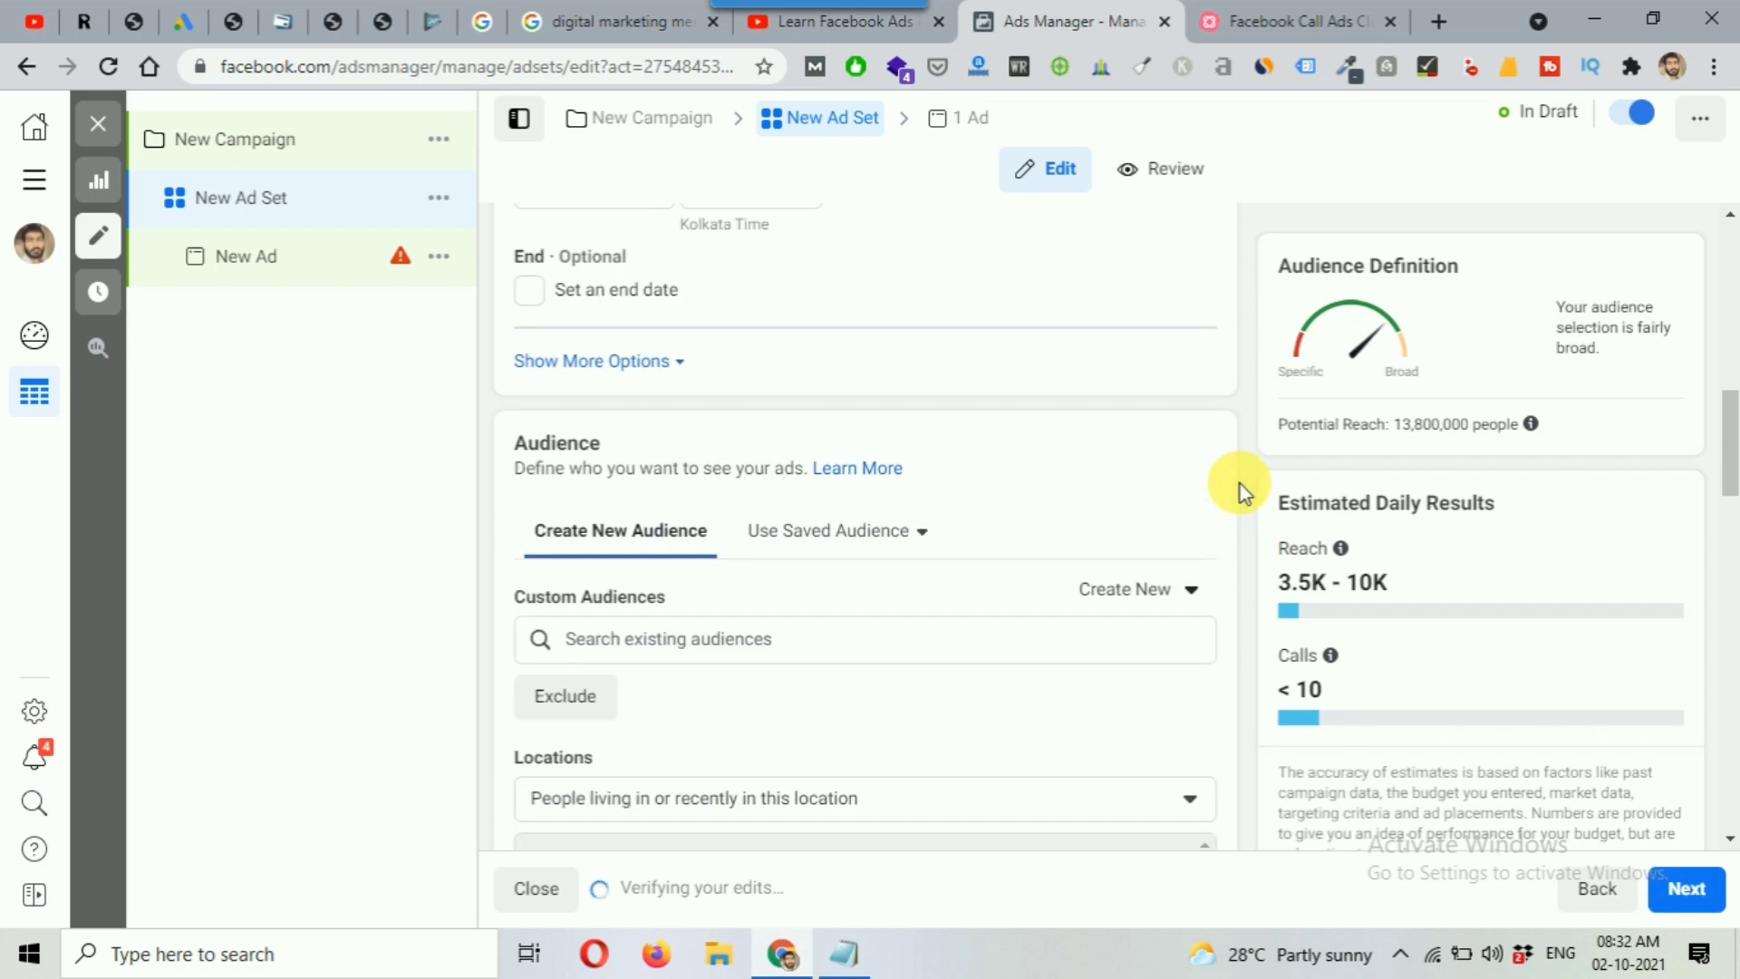
pyautogui.scroll(2, 1224, 490)
pyautogui.scroll(-1, 1213, 494)
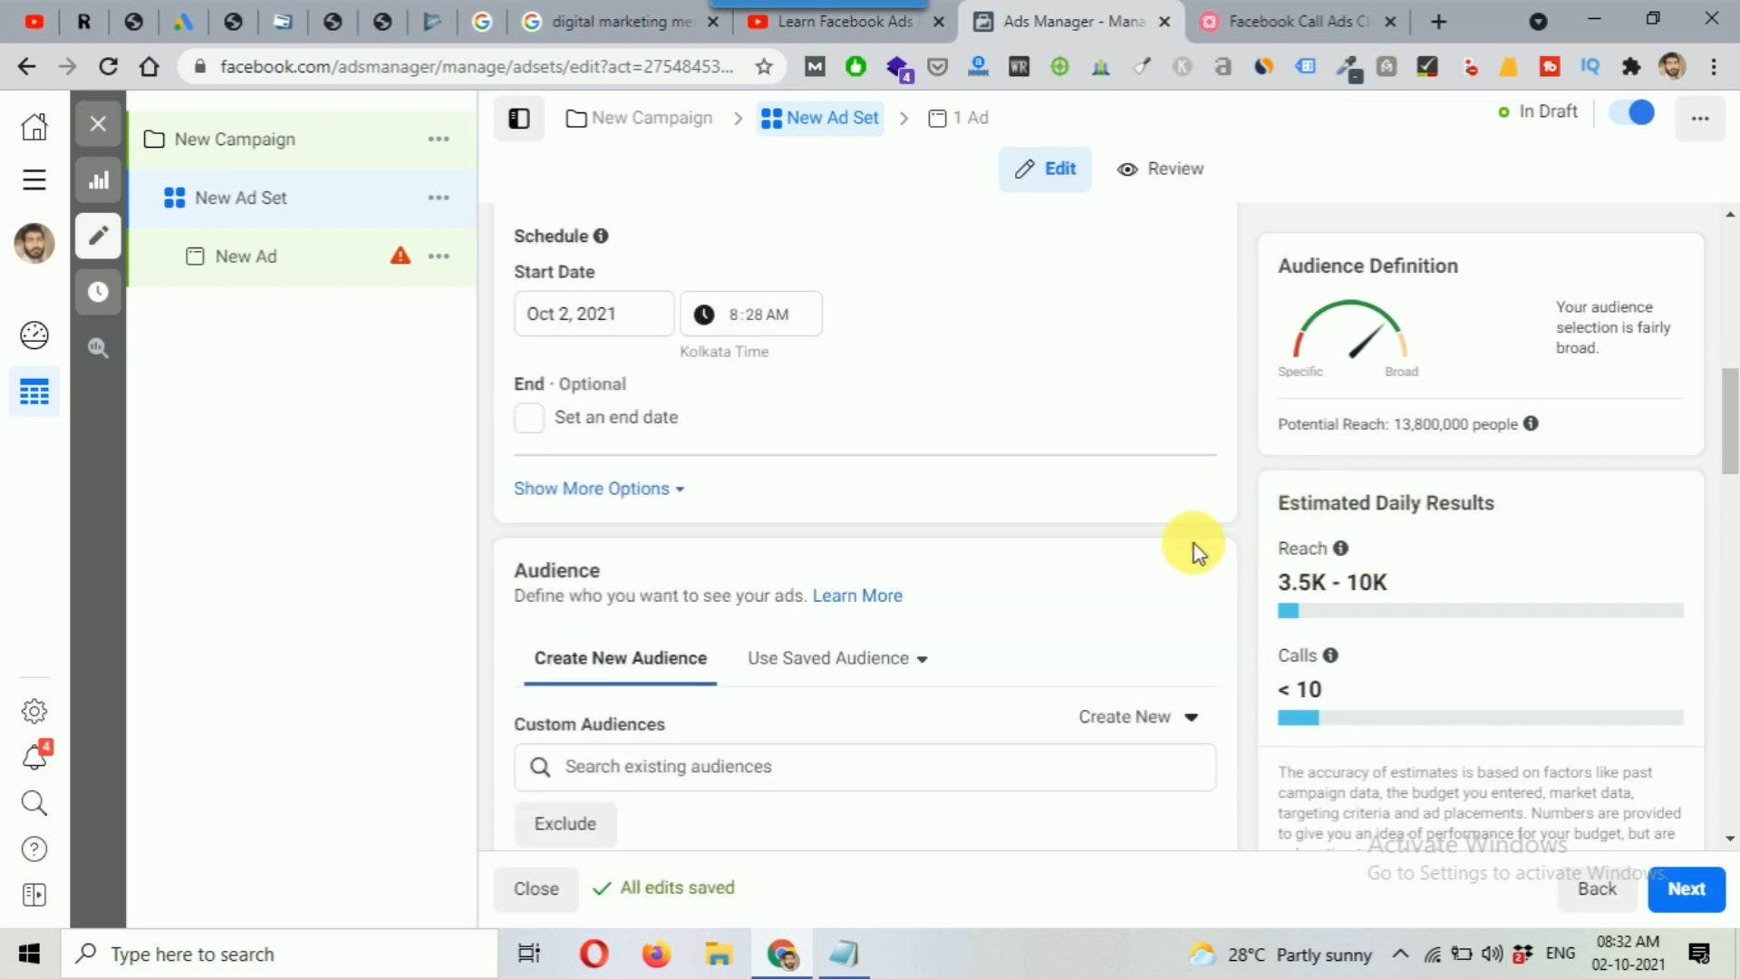
pyautogui.scroll(-4, 1193, 548)
pyautogui.scroll(-4, 1193, 548)
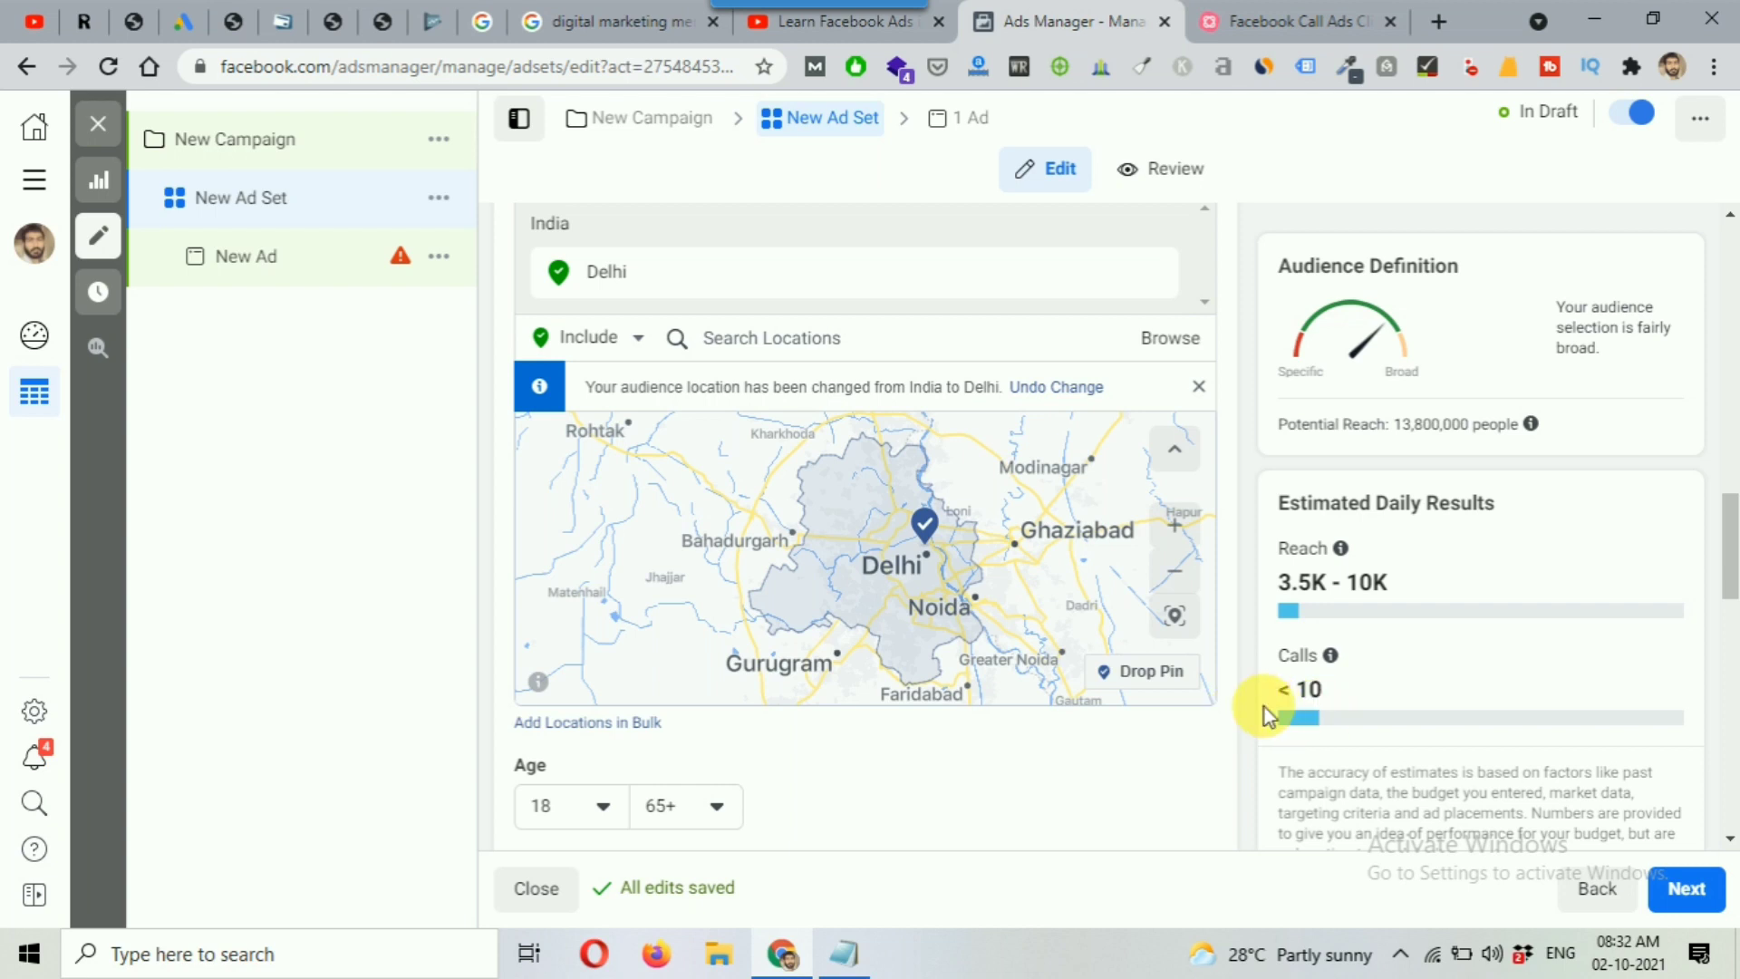
pyautogui.scroll(-1, 1264, 706)
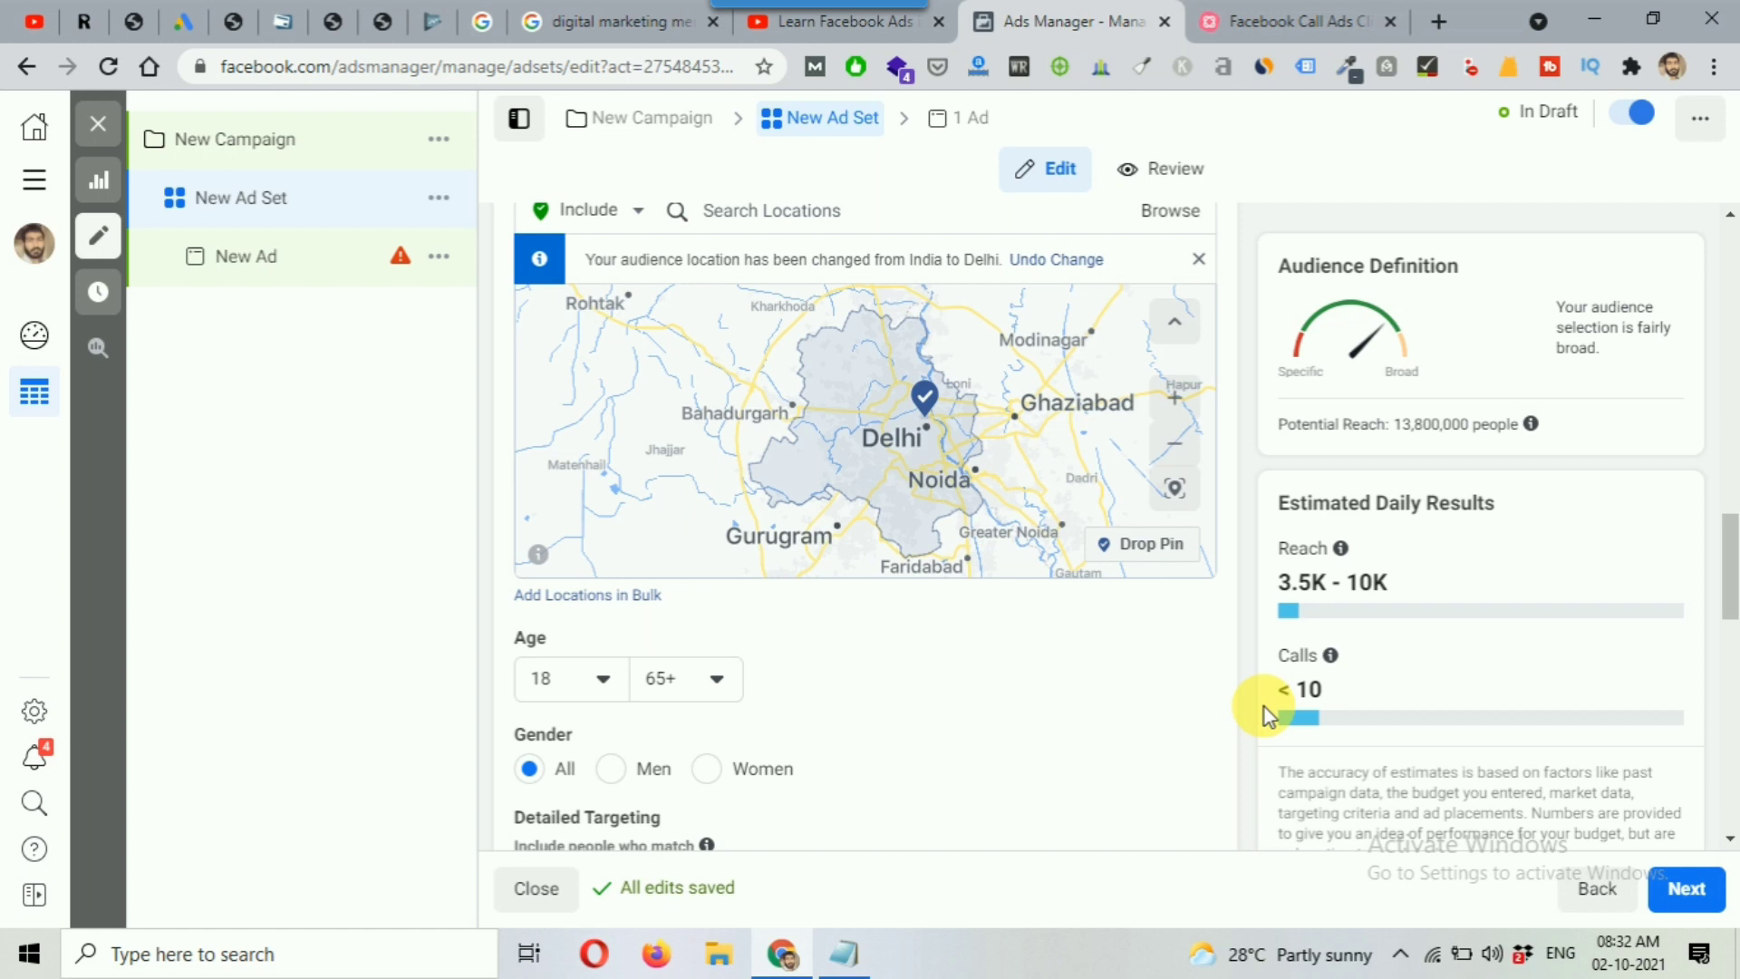
pyautogui.scroll(-1, 1264, 707)
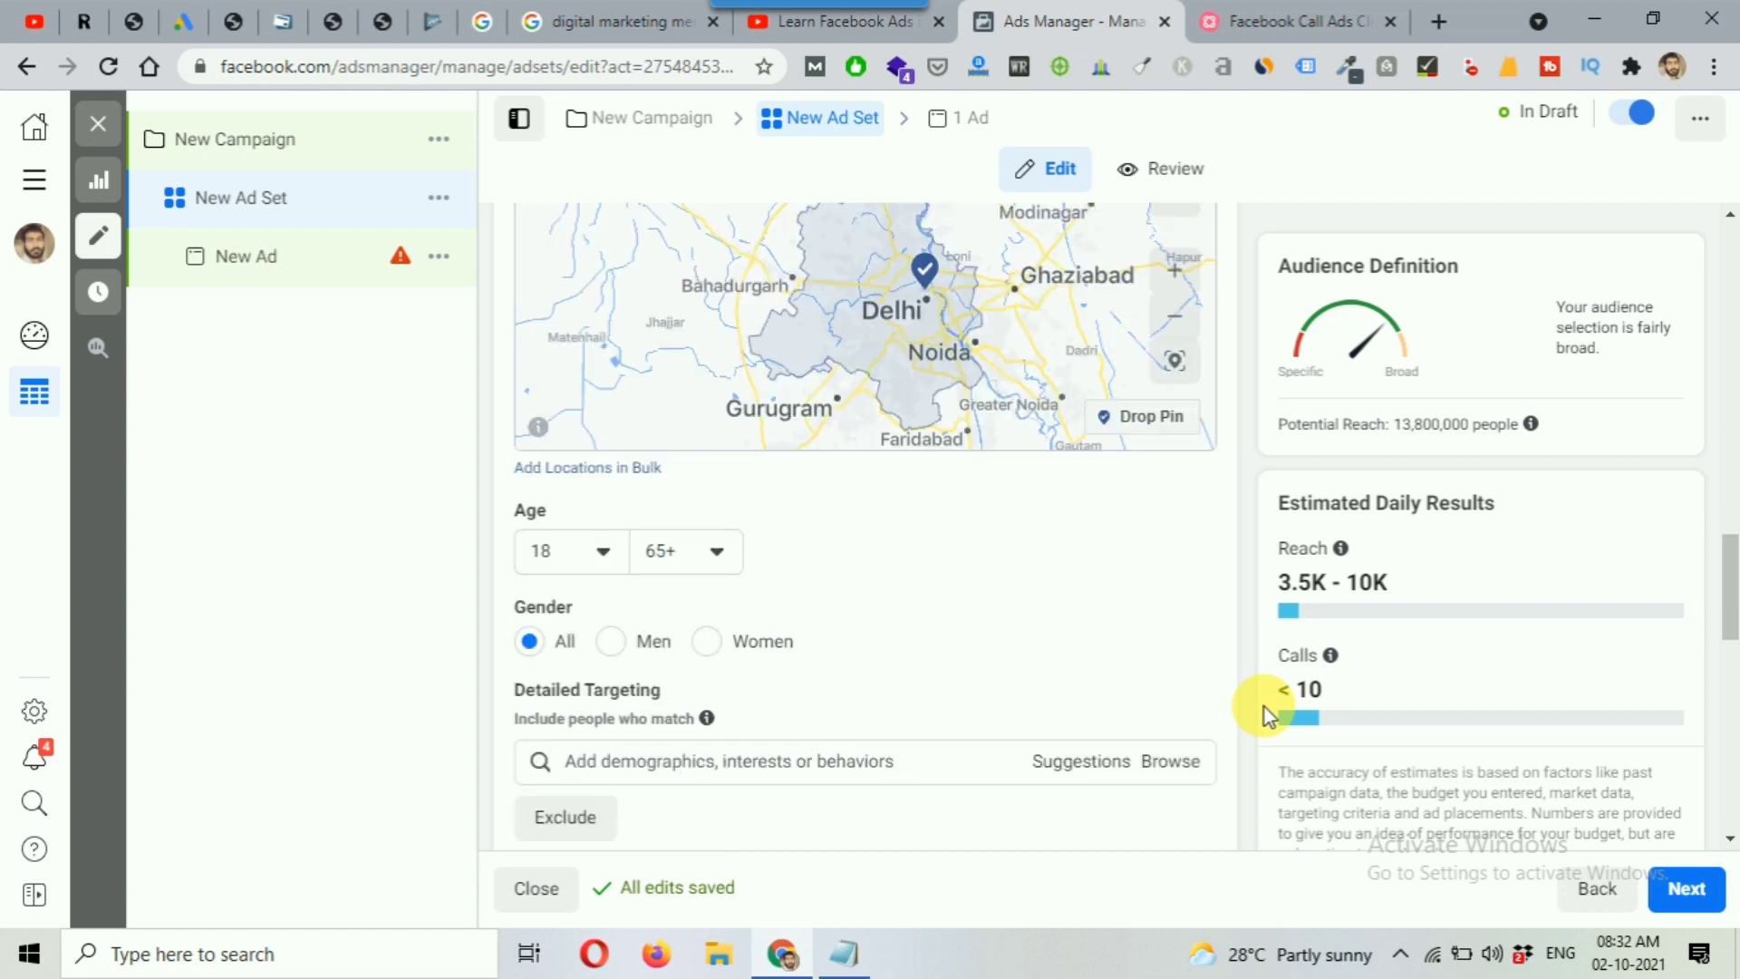
pyautogui.click(571, 552)
pyautogui.click(573, 551)
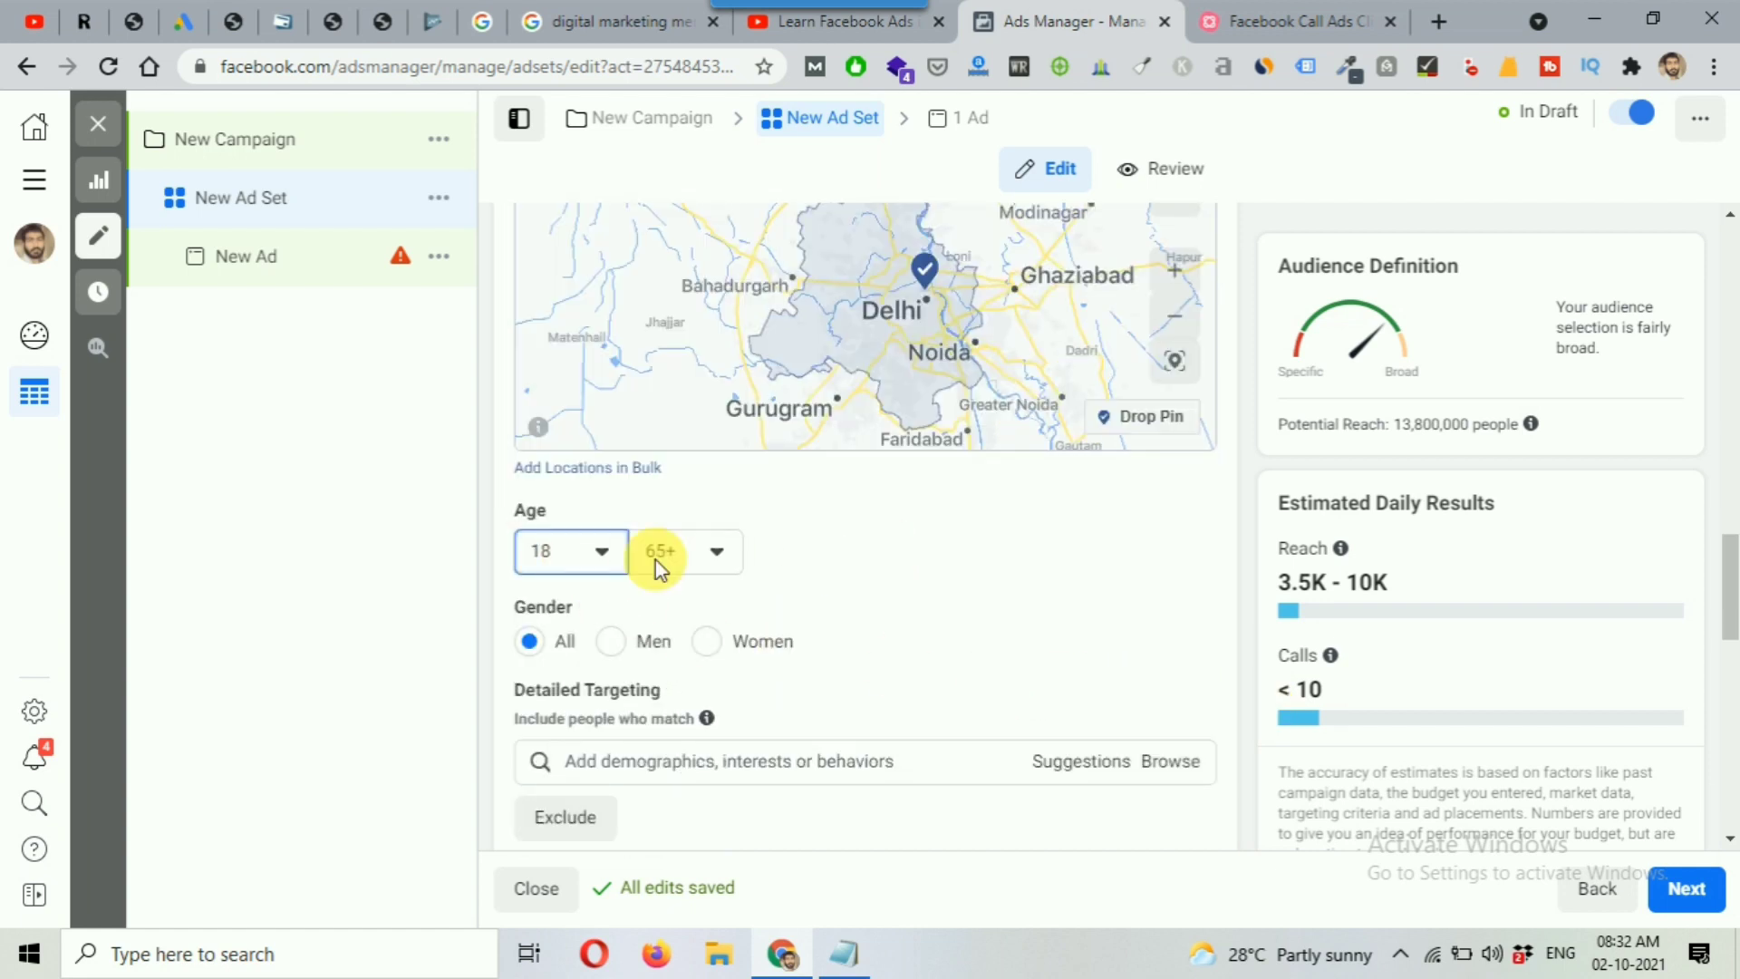
pyautogui.click(600, 552)
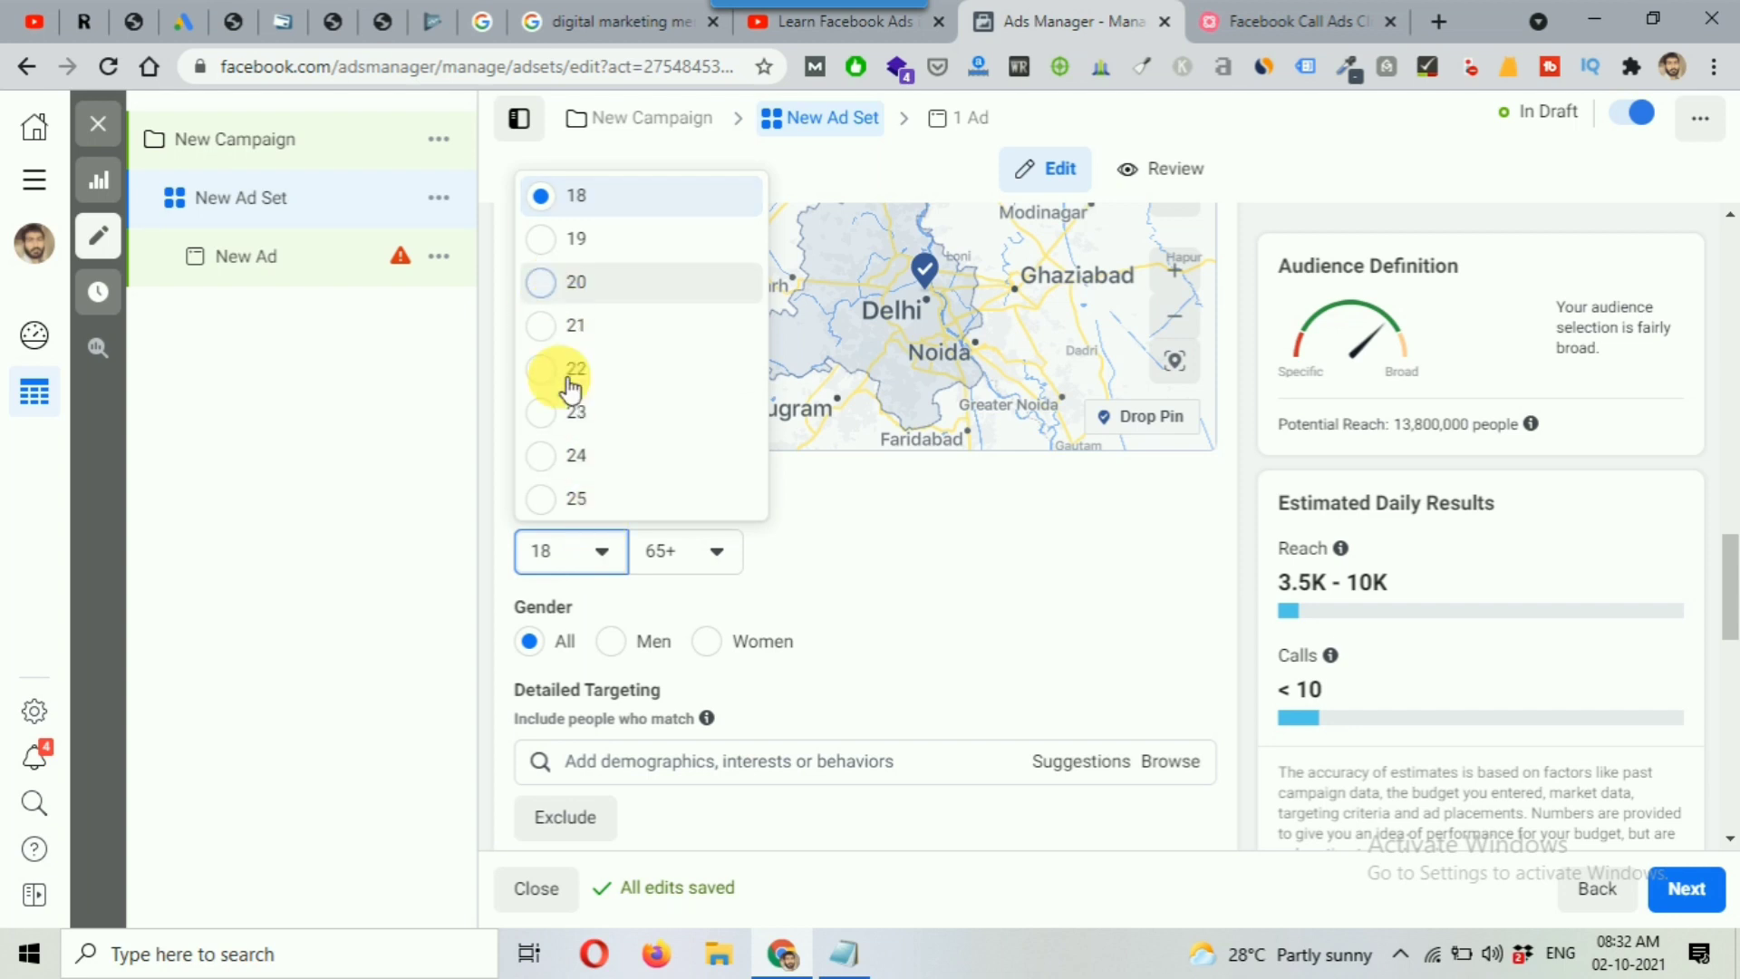
pyautogui.press('Return')
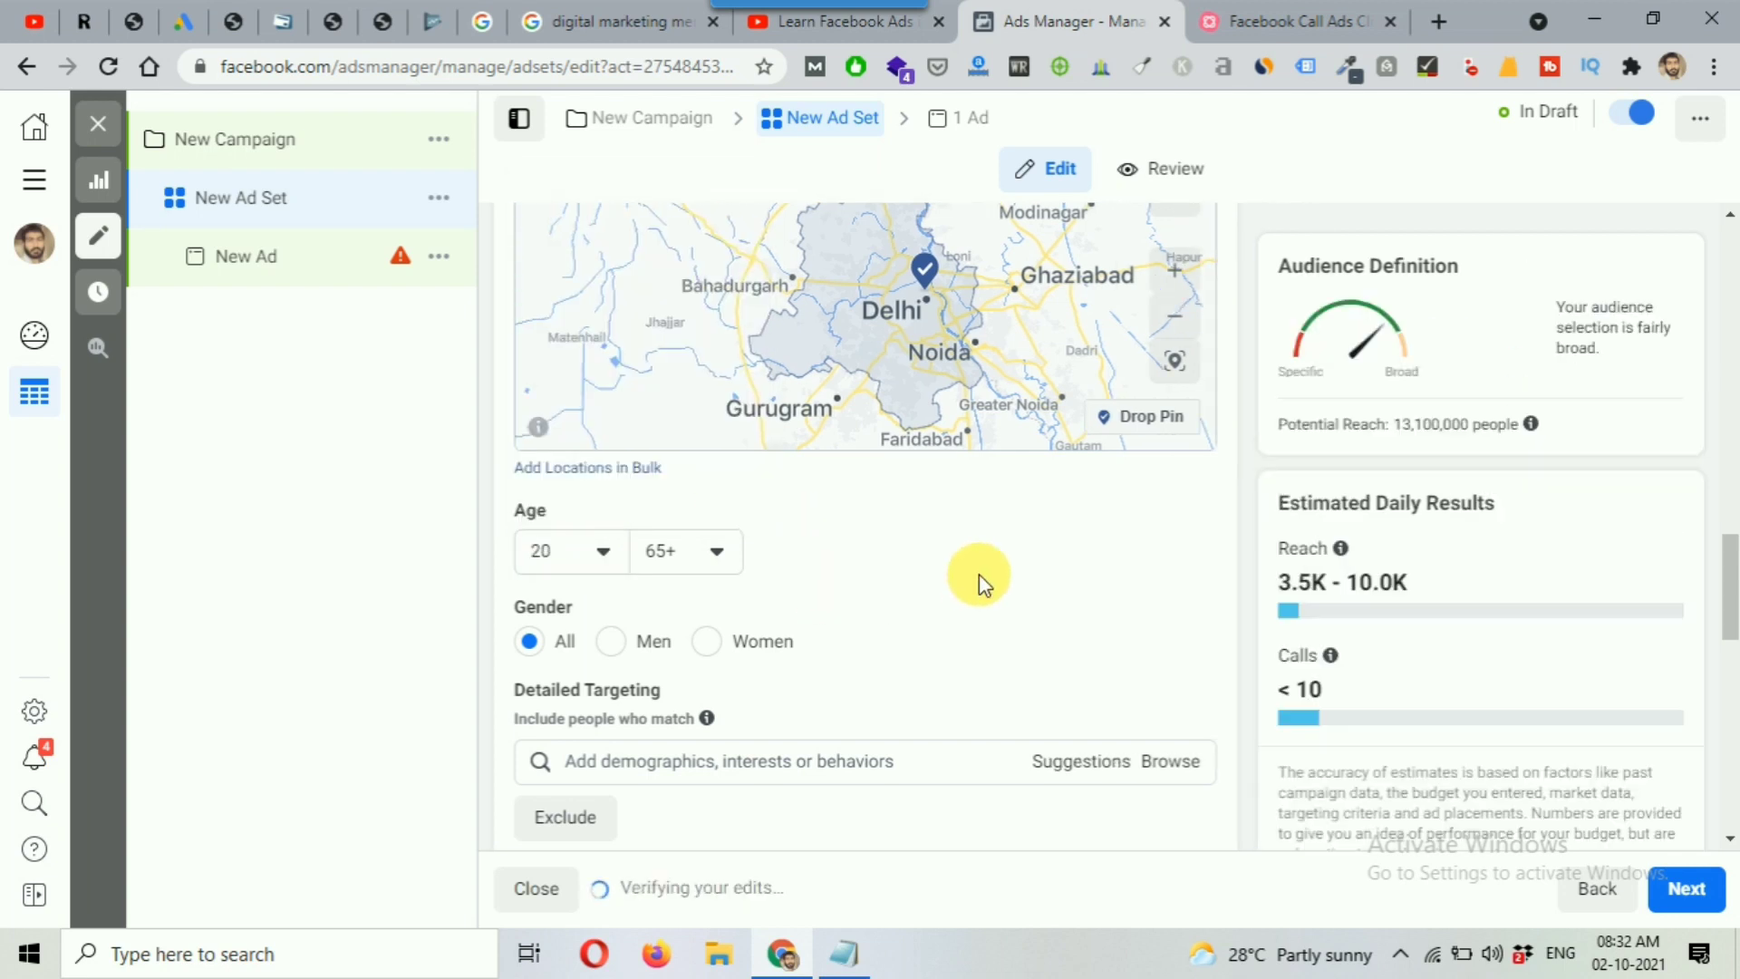
# Search detailed targeting for "kitchen" and add the Kitchen interest to the audience
pyautogui.scroll(-1, 906, 572)
pyautogui.scroll(-1, 689, 525)
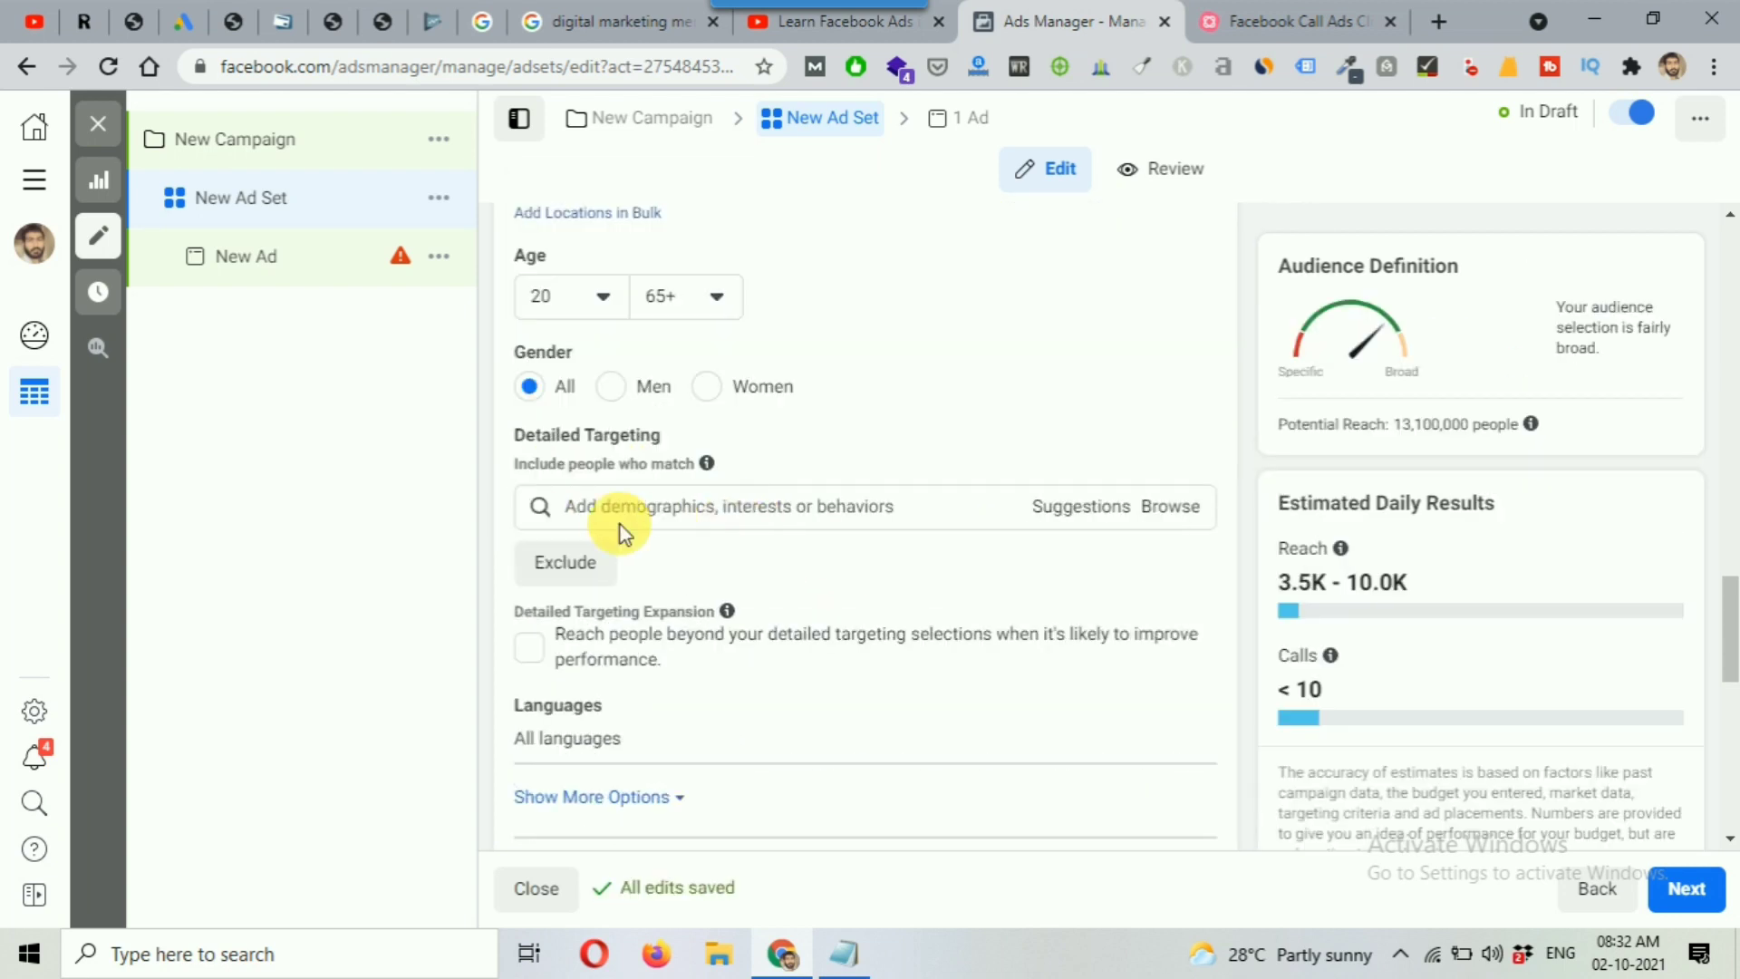
pyautogui.moveTo(520, 437); pyautogui.dragTo(663, 438)
pyautogui.scroll(-1, 948, 568)
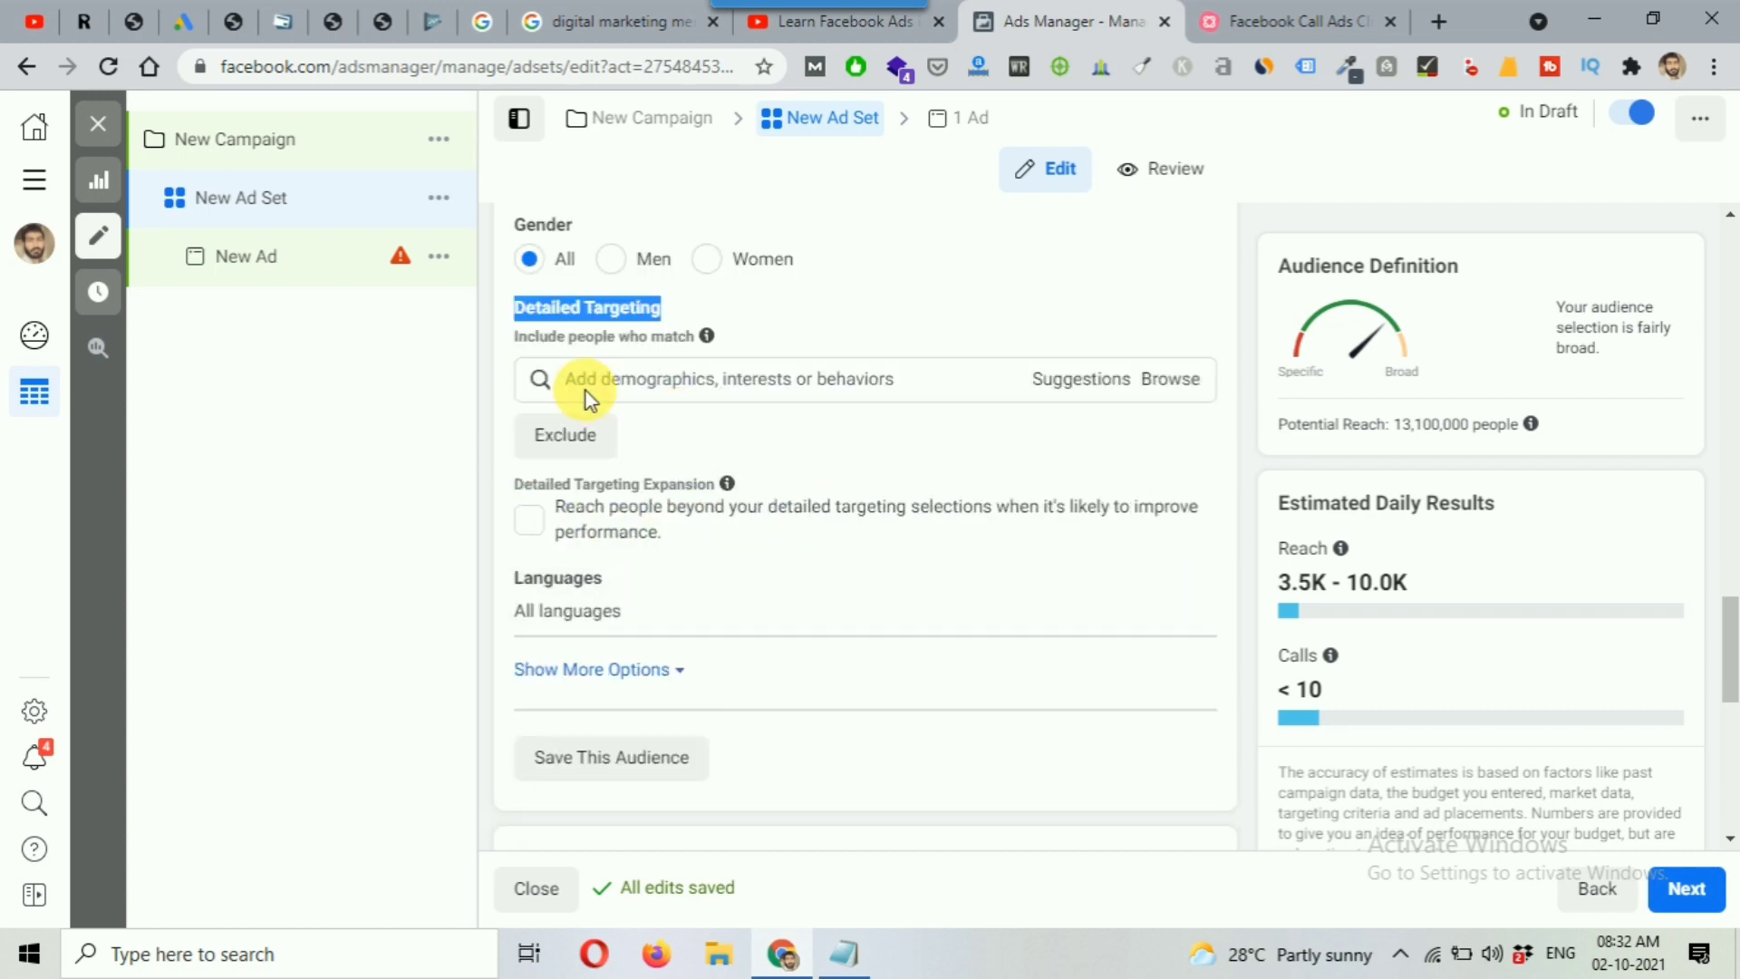
pyautogui.click(598, 388)
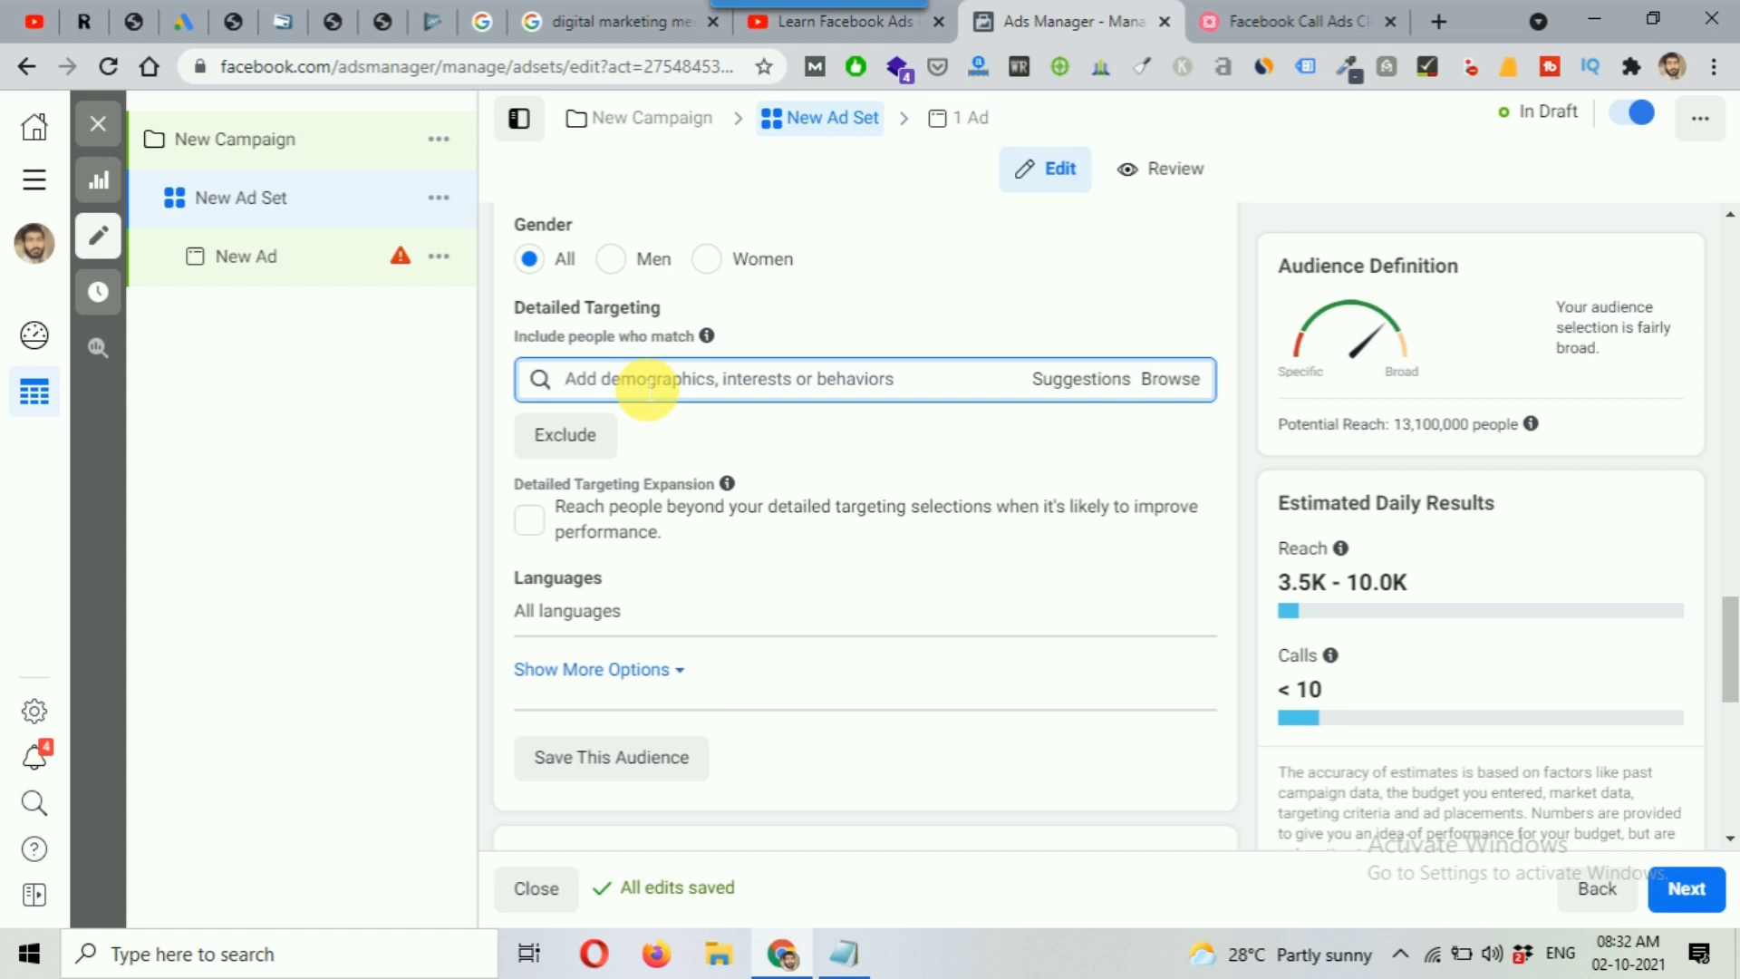
pyautogui.write('H')
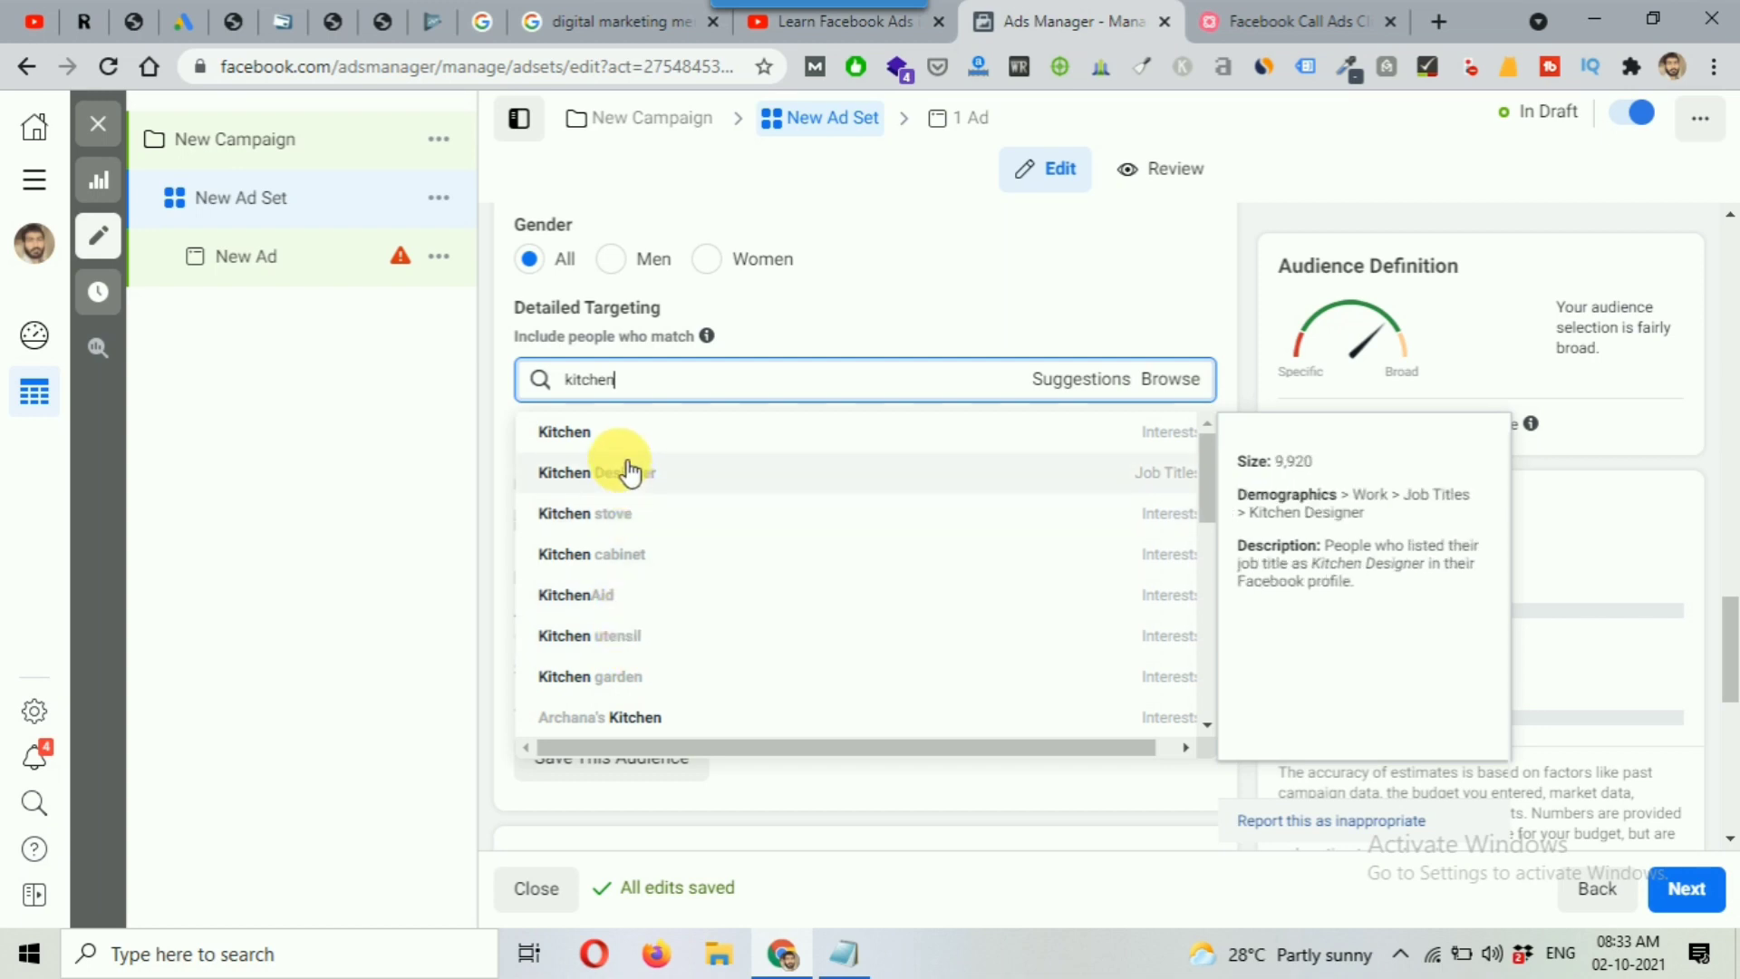
pyautogui.click(577, 434)
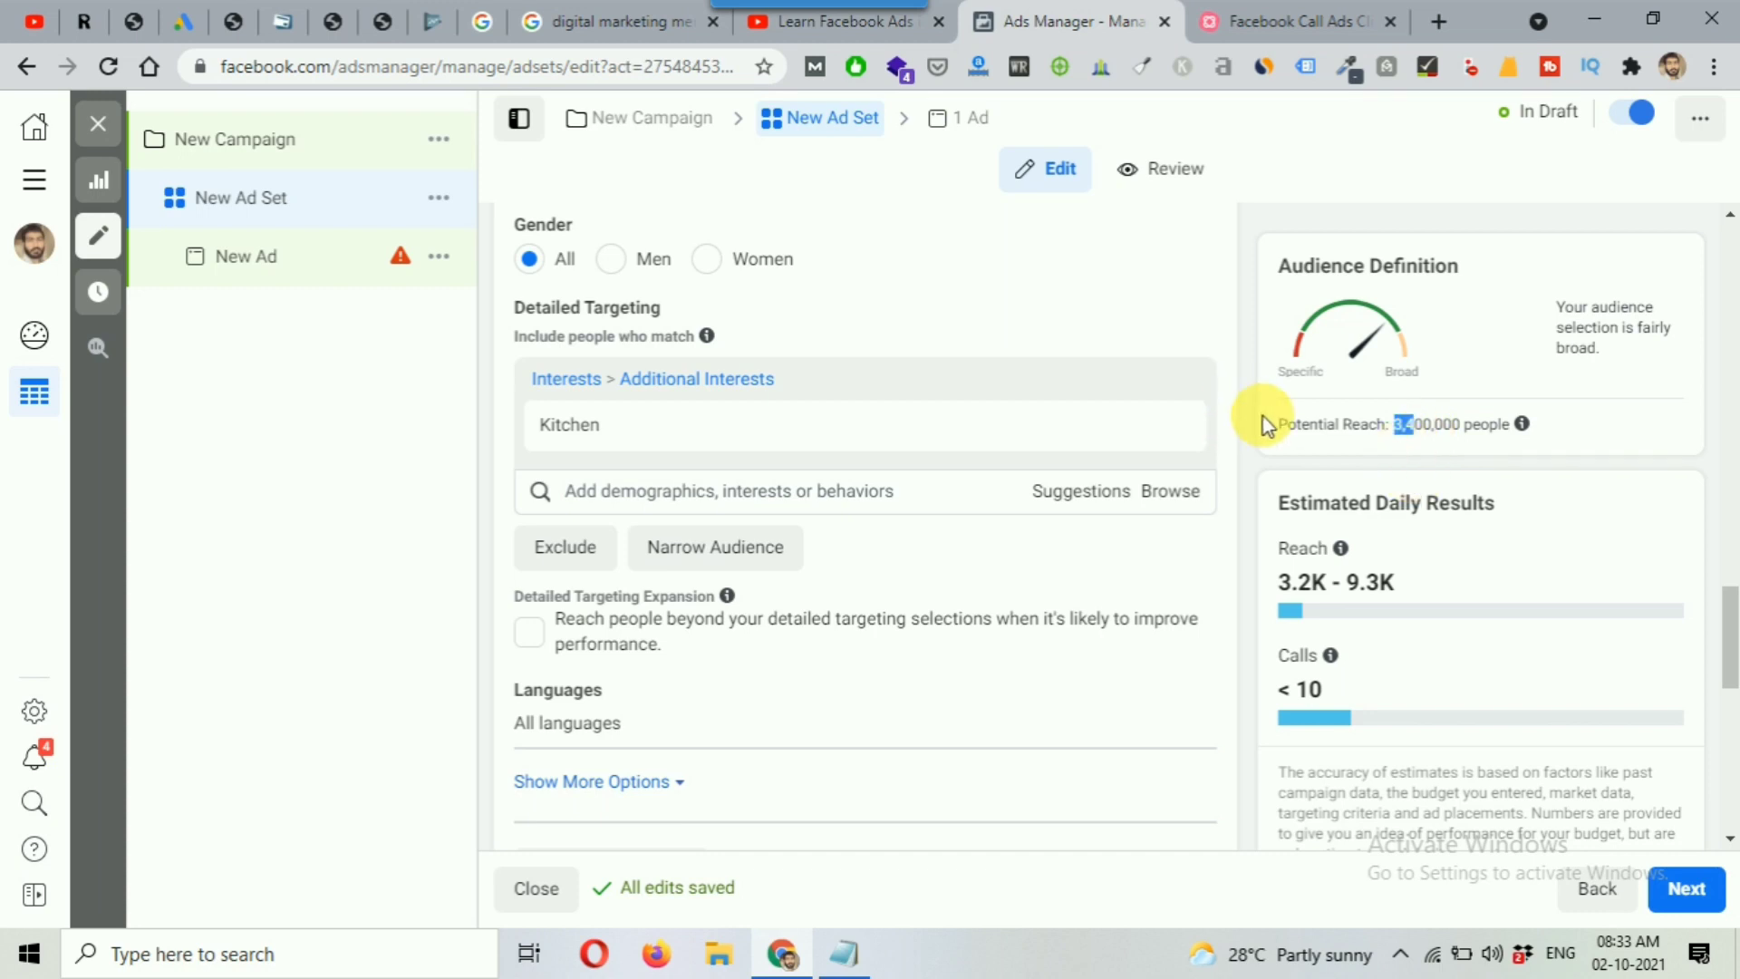
# Examine the audience's potential reach alongside its gender, Kitchen interest and targeting expansion settings
pyautogui.doubleClick(1294, 424)
pyautogui.scroll(1, 1076, 377)
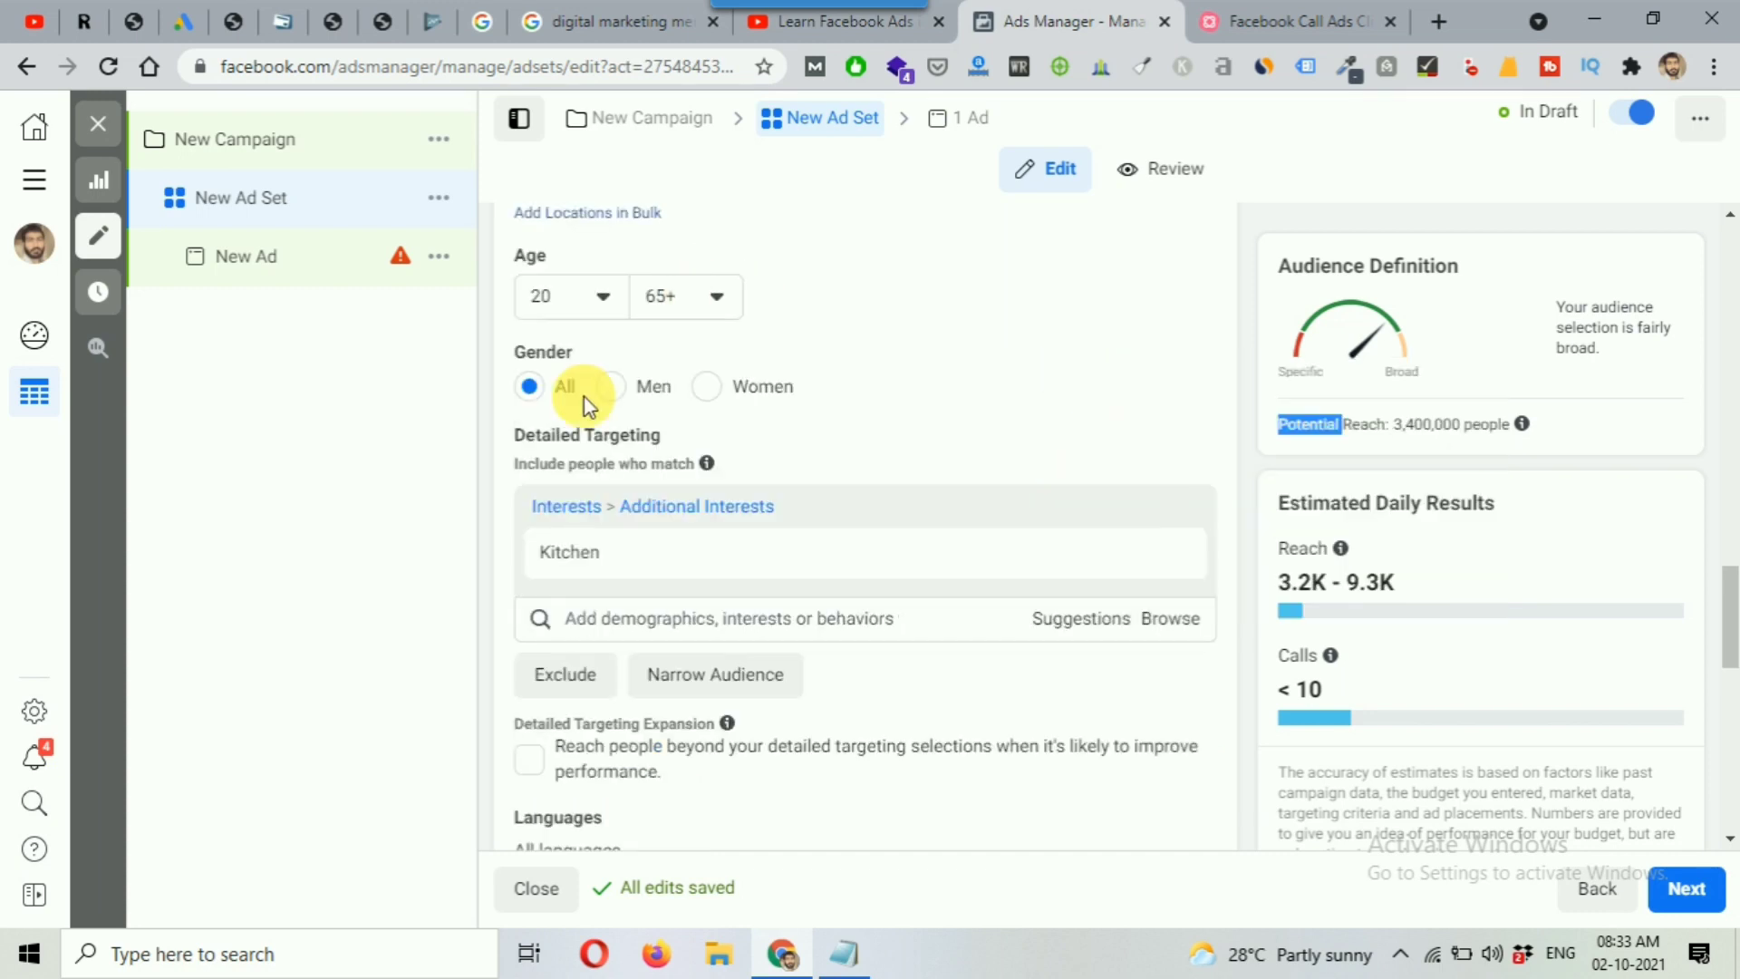
pyautogui.scroll(-1, 1013, 499)
pyautogui.click(1439, 422)
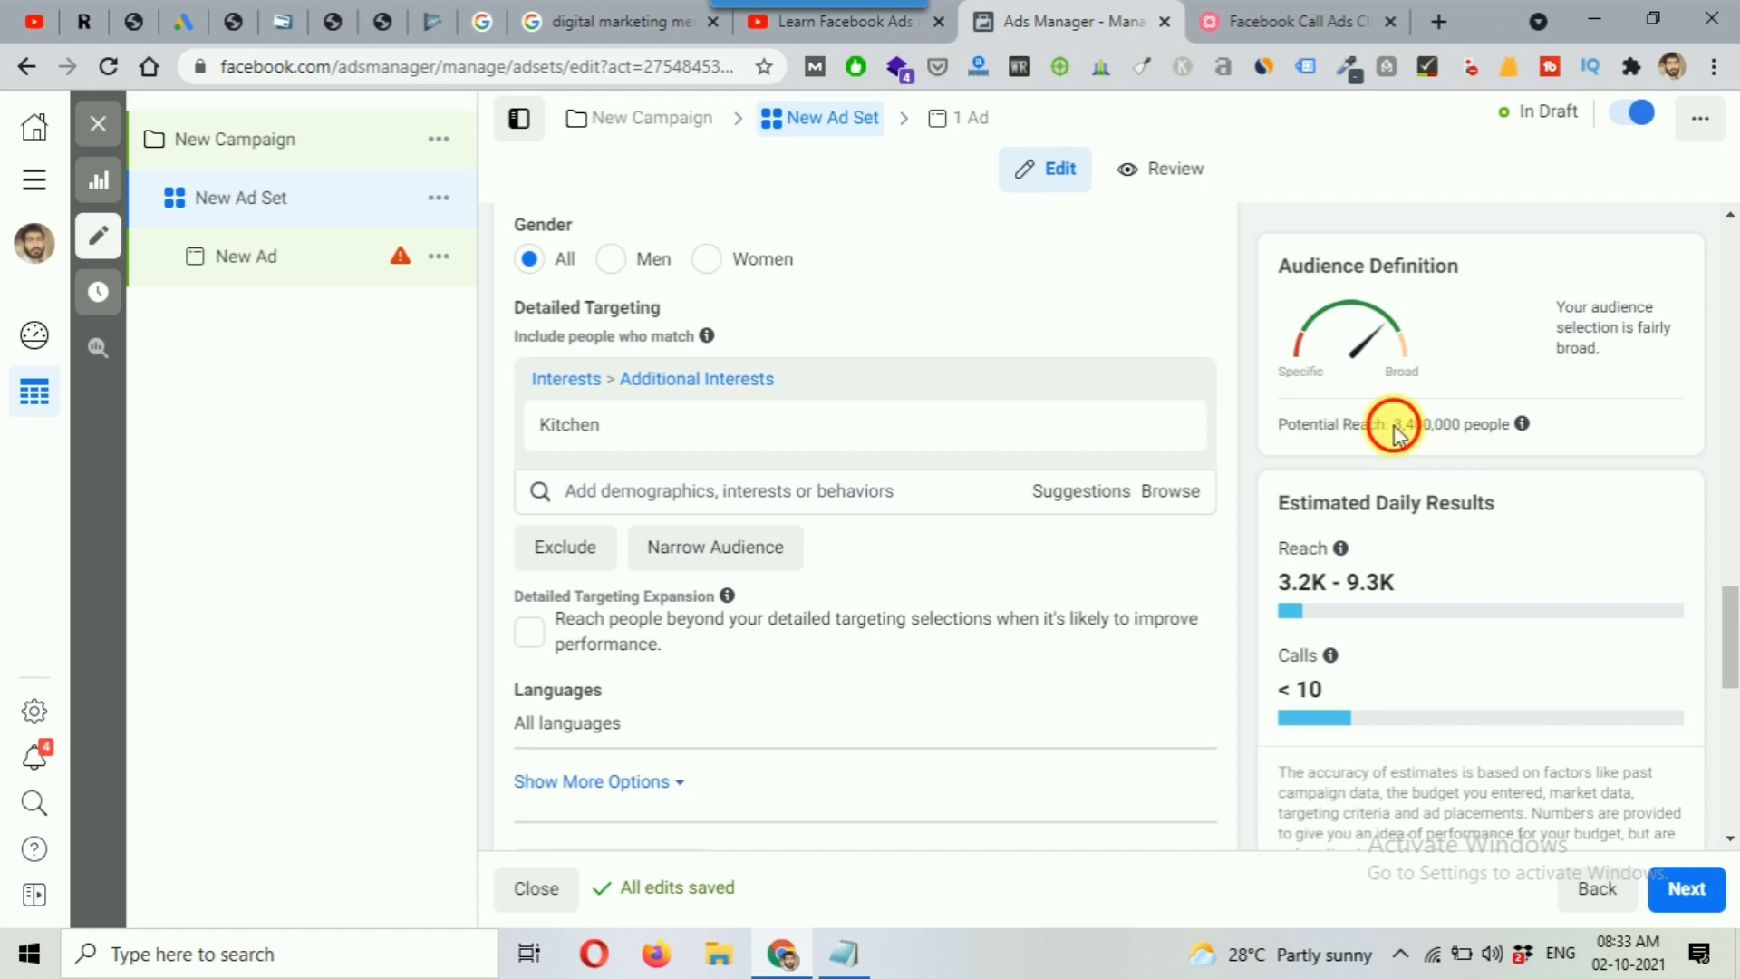
pyautogui.moveTo(1394, 424); pyautogui.dragTo(1486, 426)
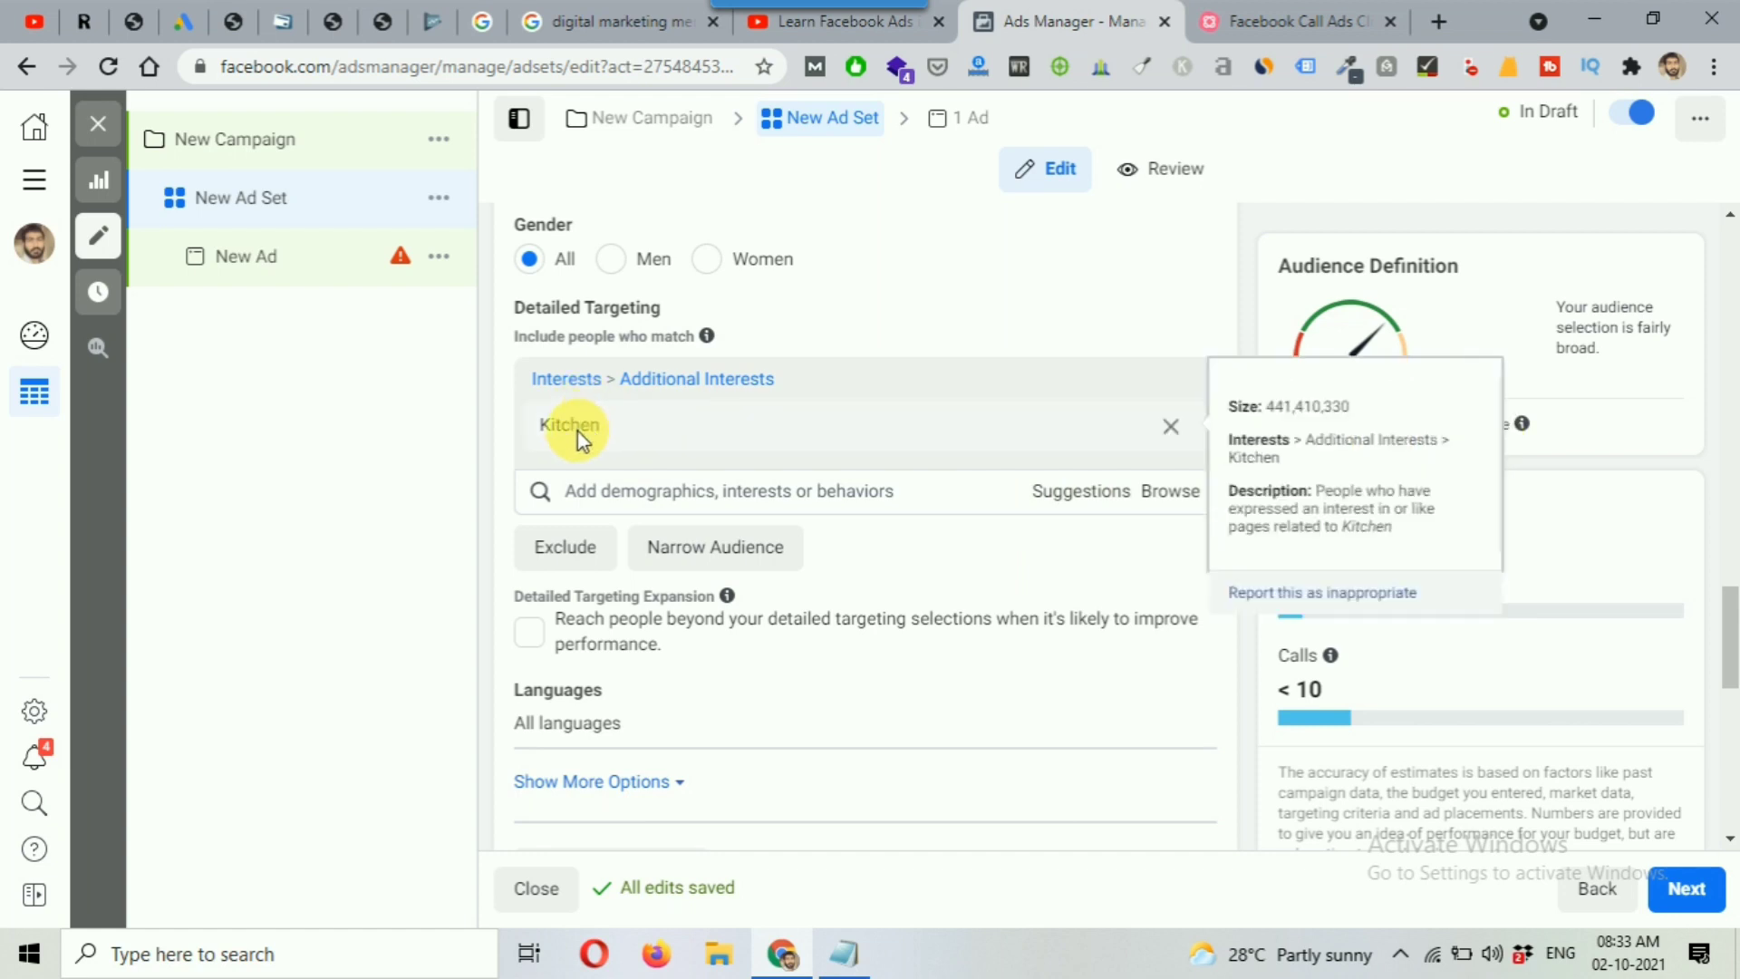
pyautogui.moveTo(1603, 566)
pyautogui.click(1603, 506)
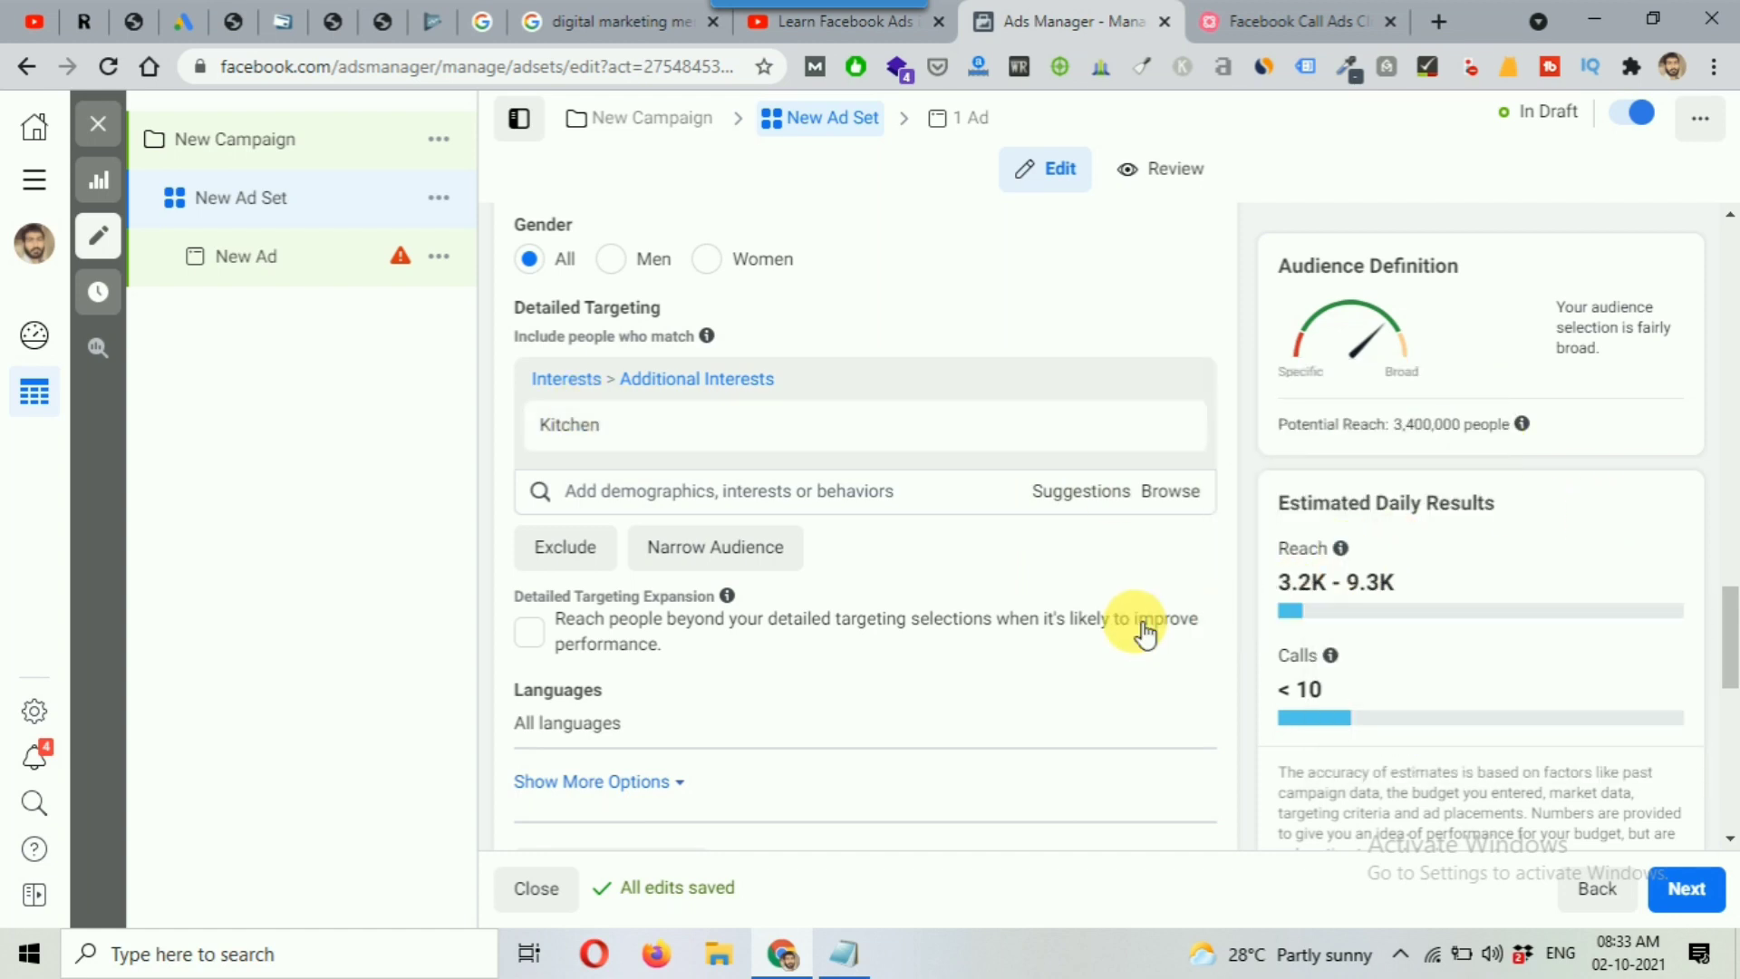
pyautogui.scroll(-1, 1013, 617)
pyautogui.scroll(1, 1013, 625)
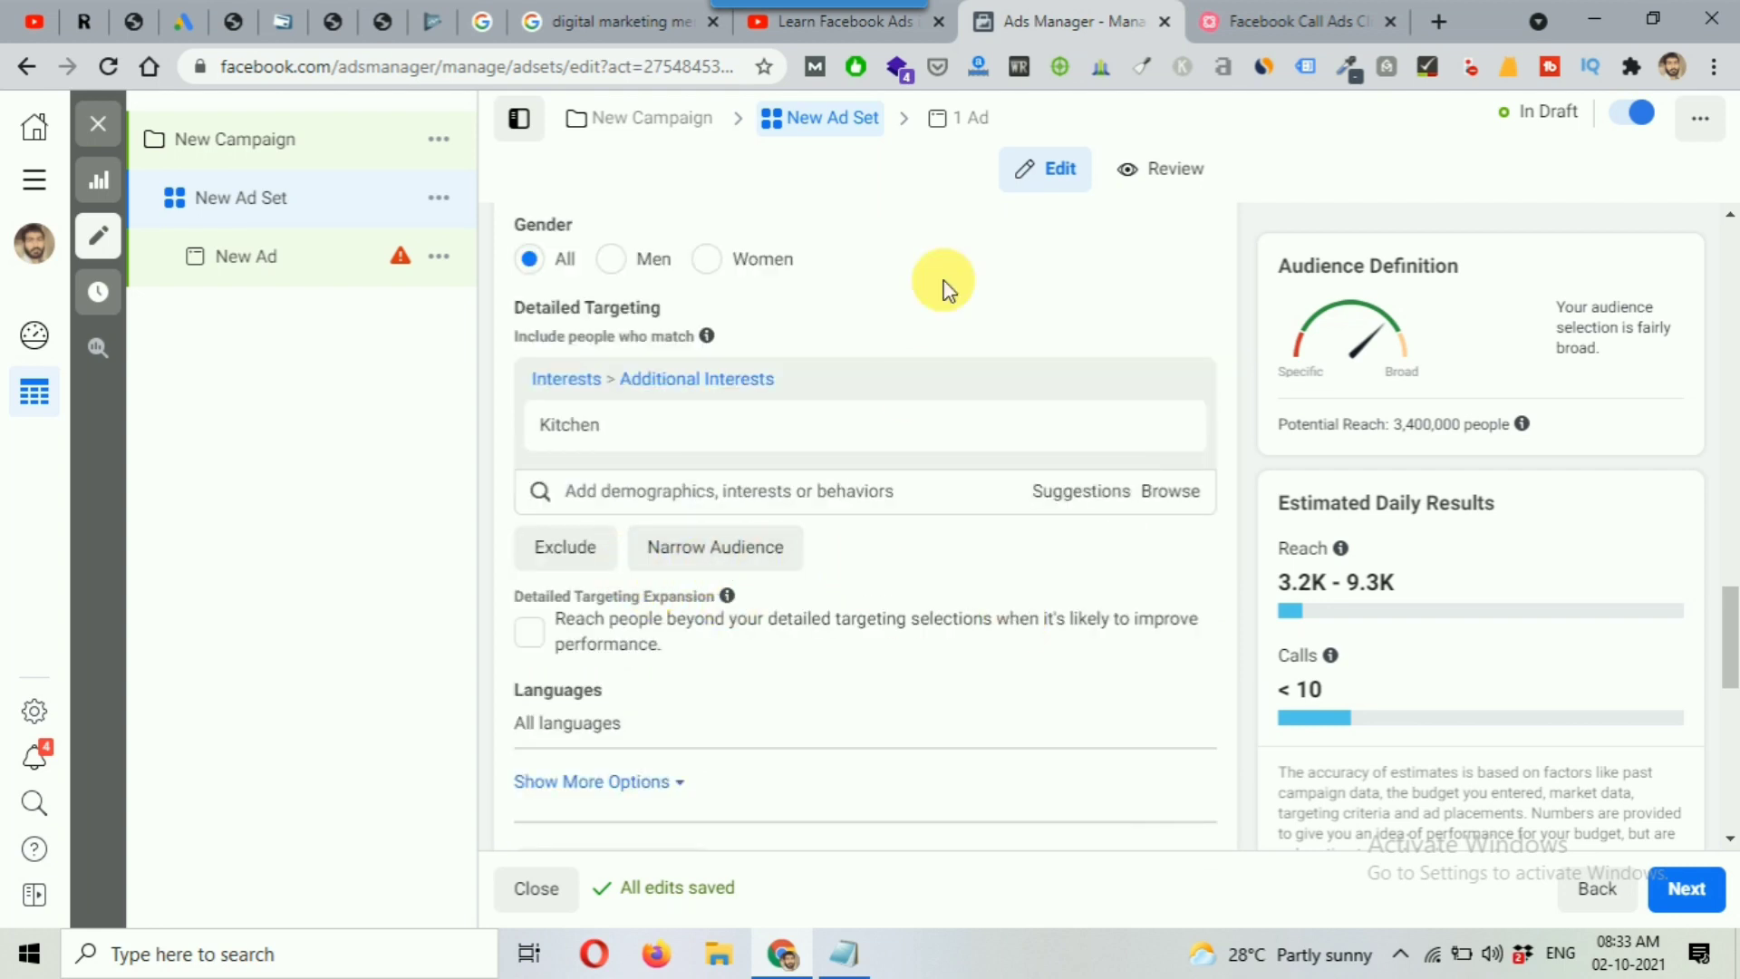
# Switch to the YouTube Facebook Ads playlist, find the detailed targeting video at its end, and return to Ads Manager
pyautogui.click(835, 31)
pyautogui.moveTo(1726, 367); pyautogui.dragTo(1727, 693)
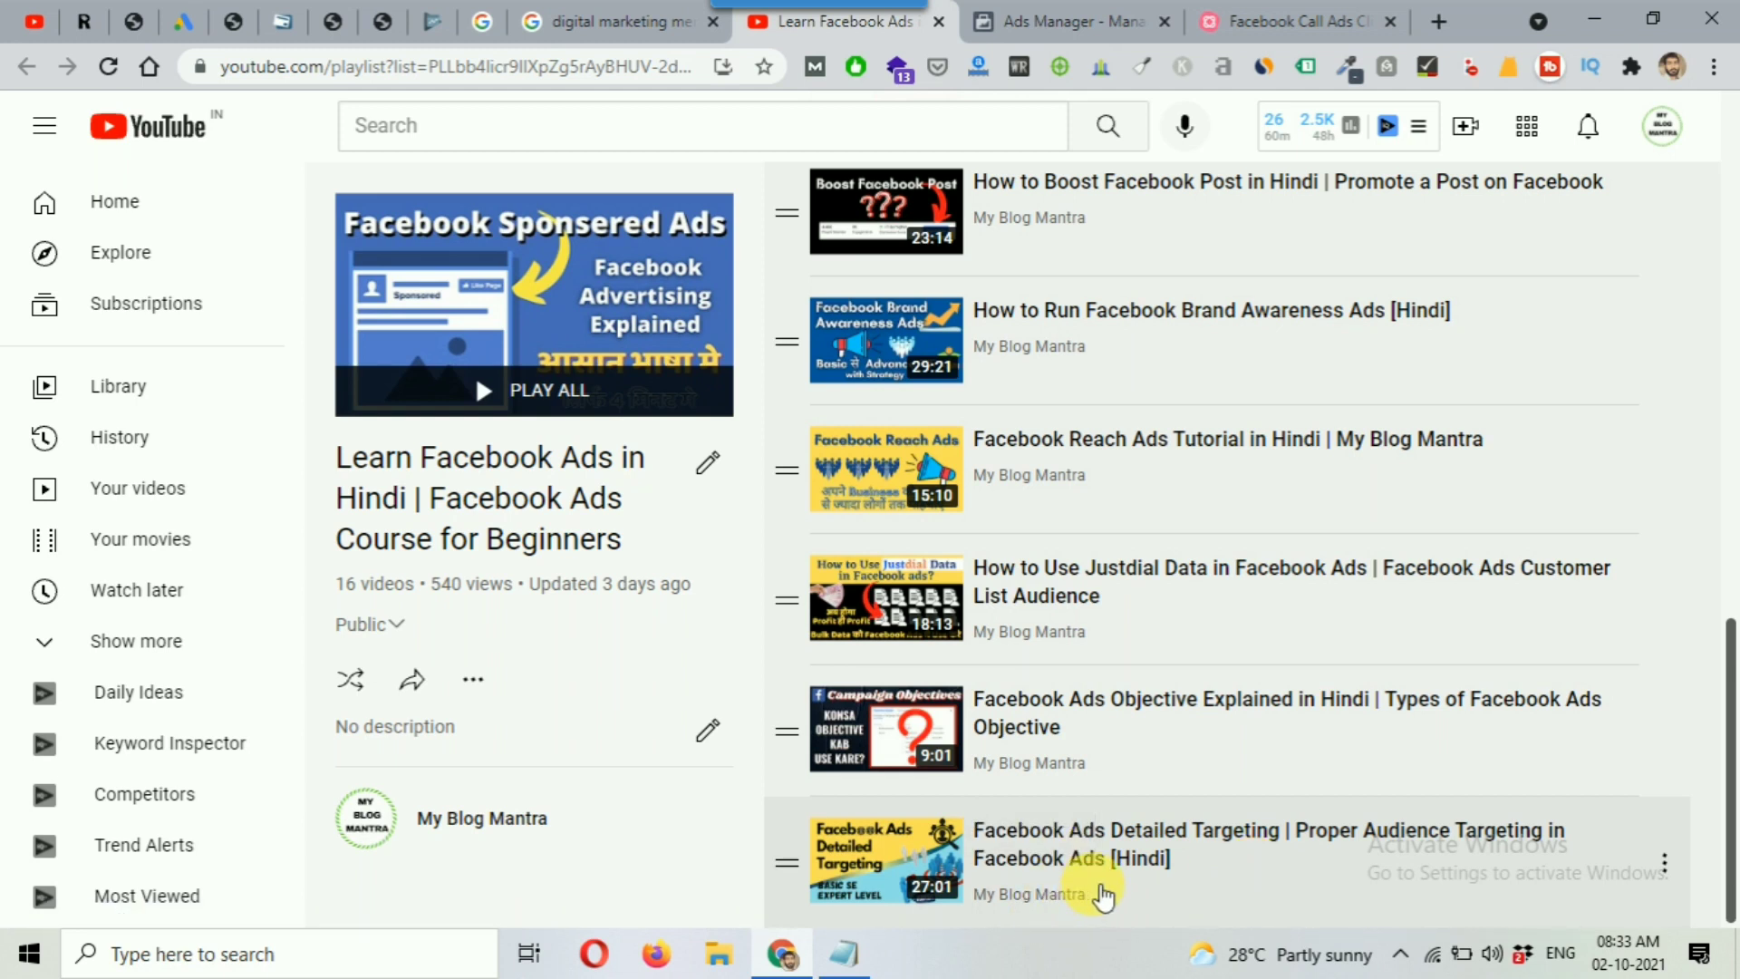
pyautogui.click(1051, 20)
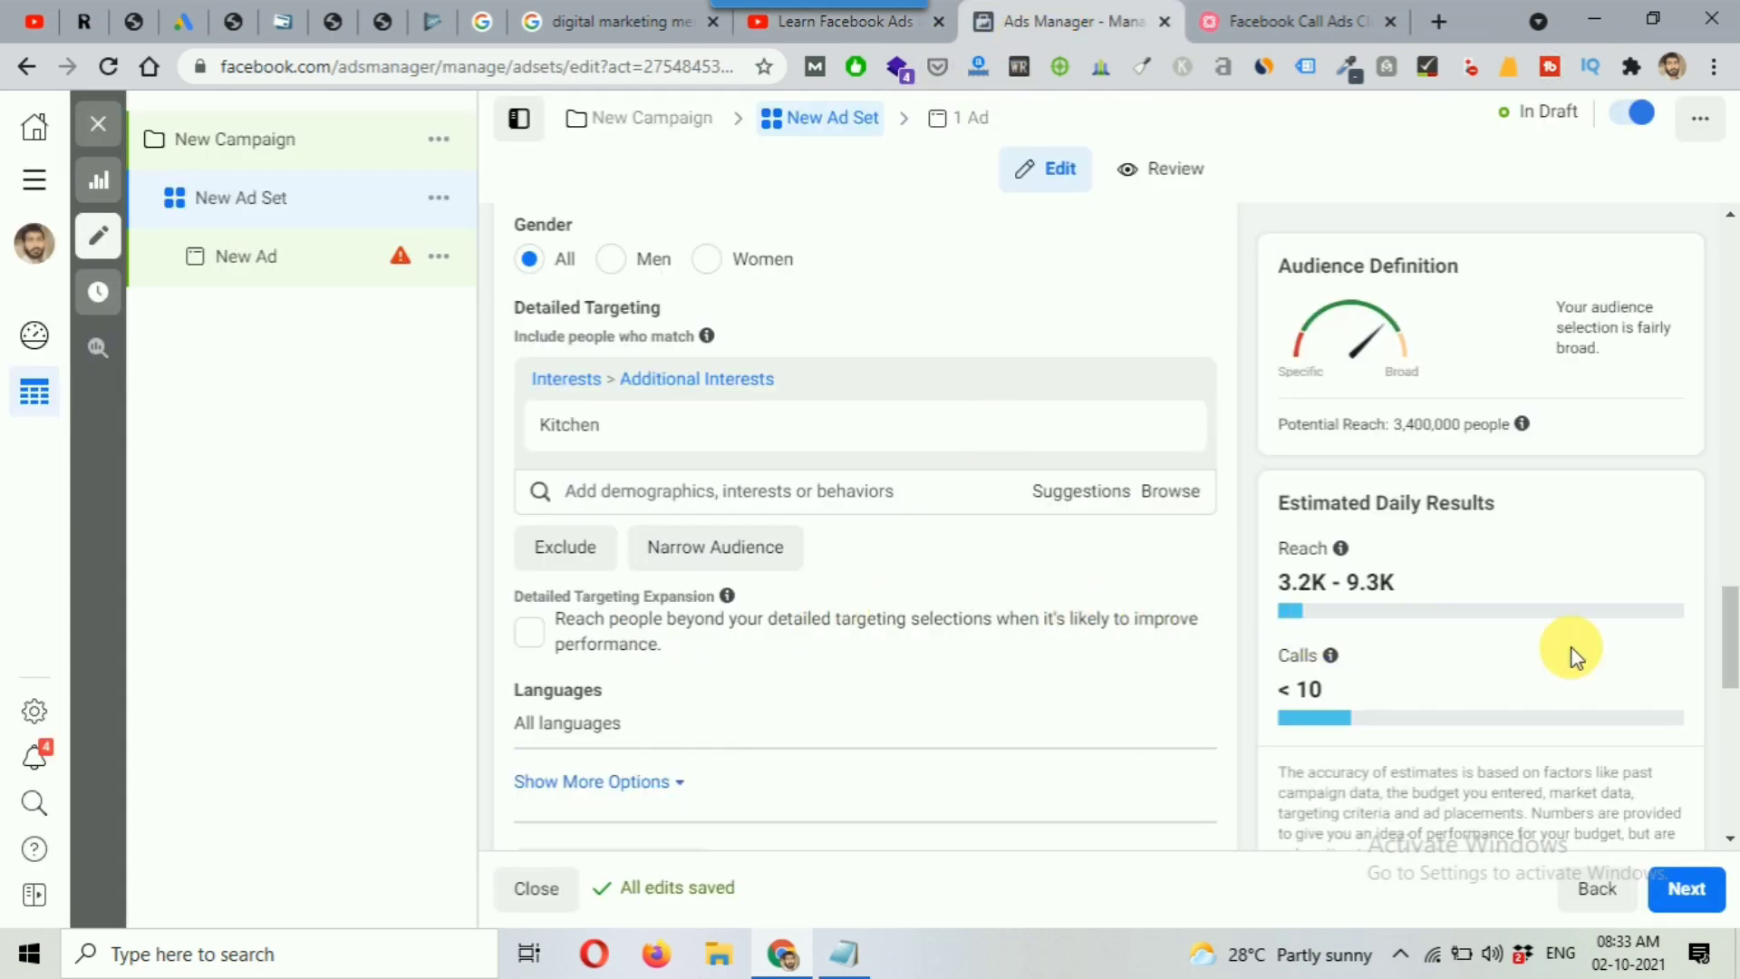
# Review the ad set's placements and delivery optimization settings, and continue to the new ad's setup
pyautogui.scroll(-1, 1726, 653)
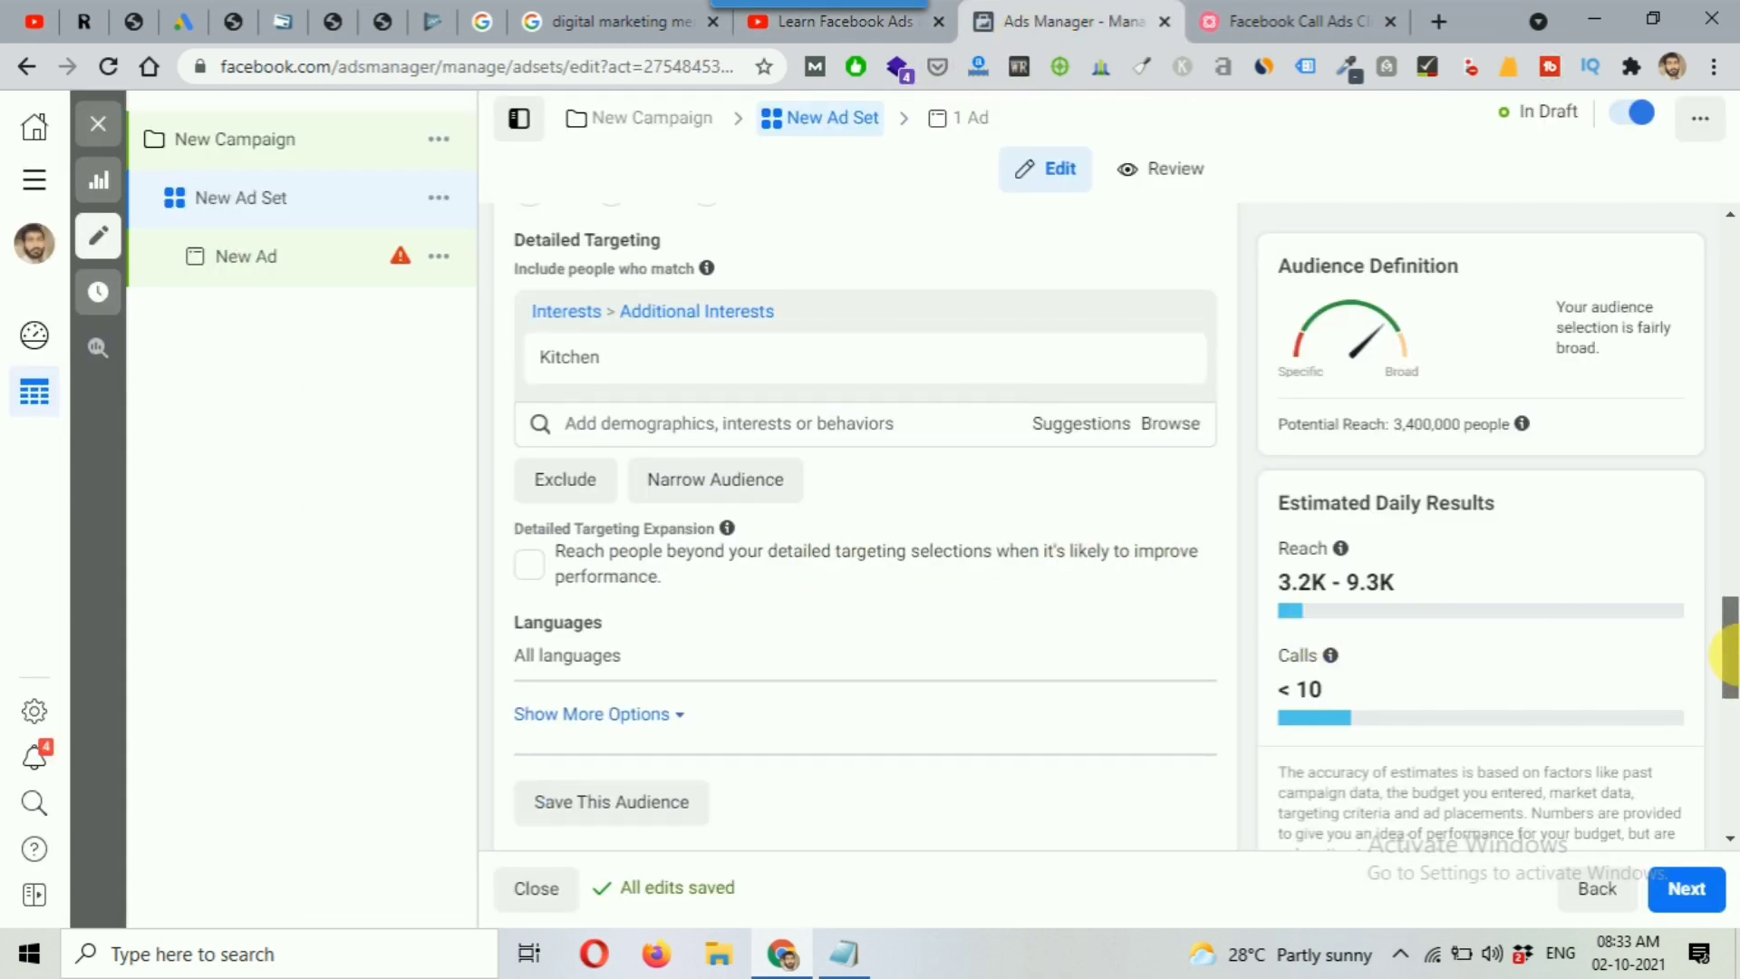
pyautogui.scroll(-2, 1726, 653)
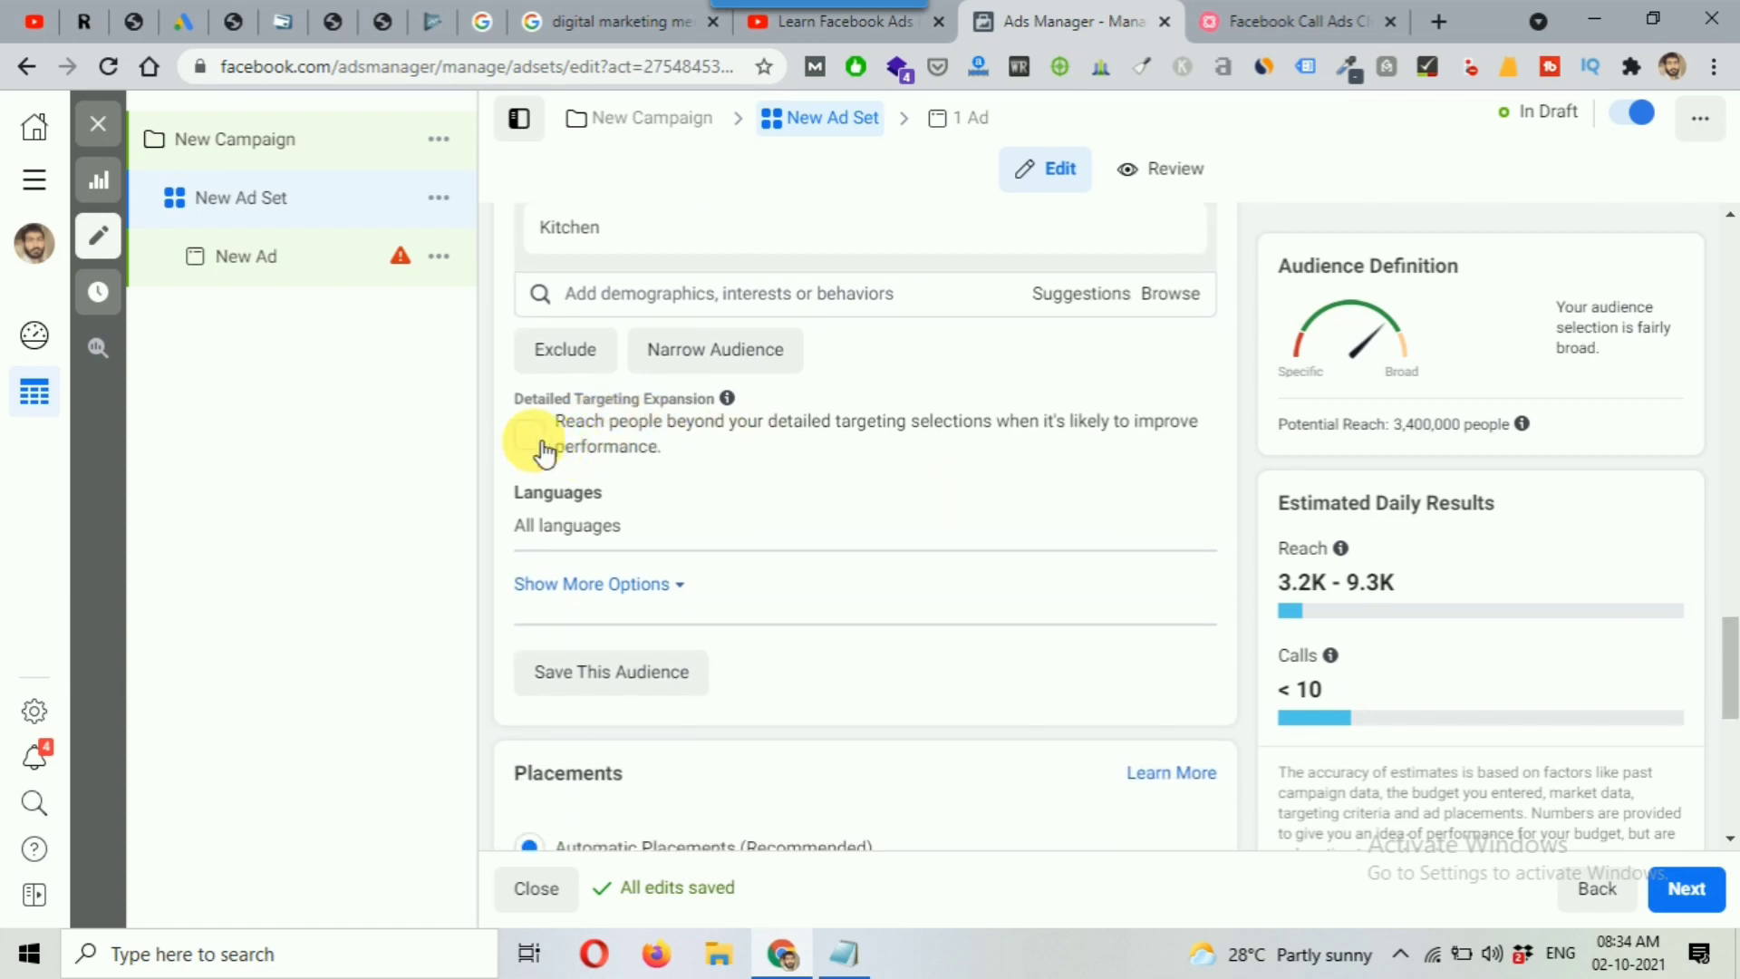
pyautogui.scroll(-4, 857, 598)
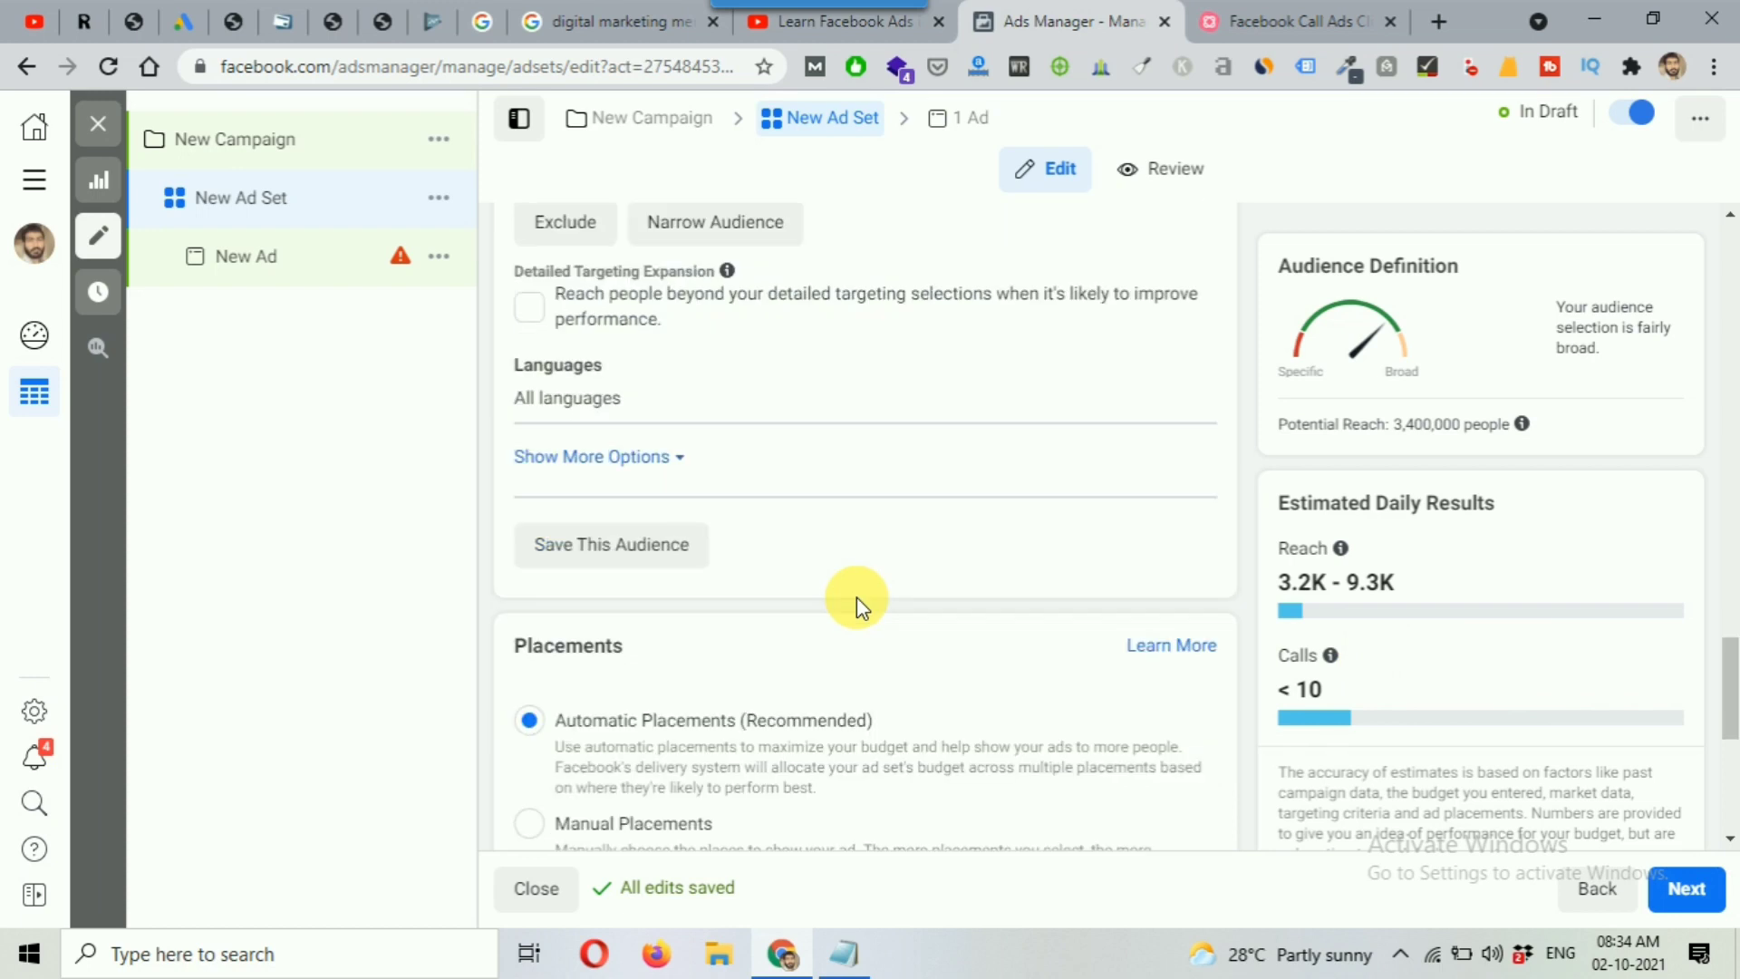
pyautogui.scroll(-1, 857, 596)
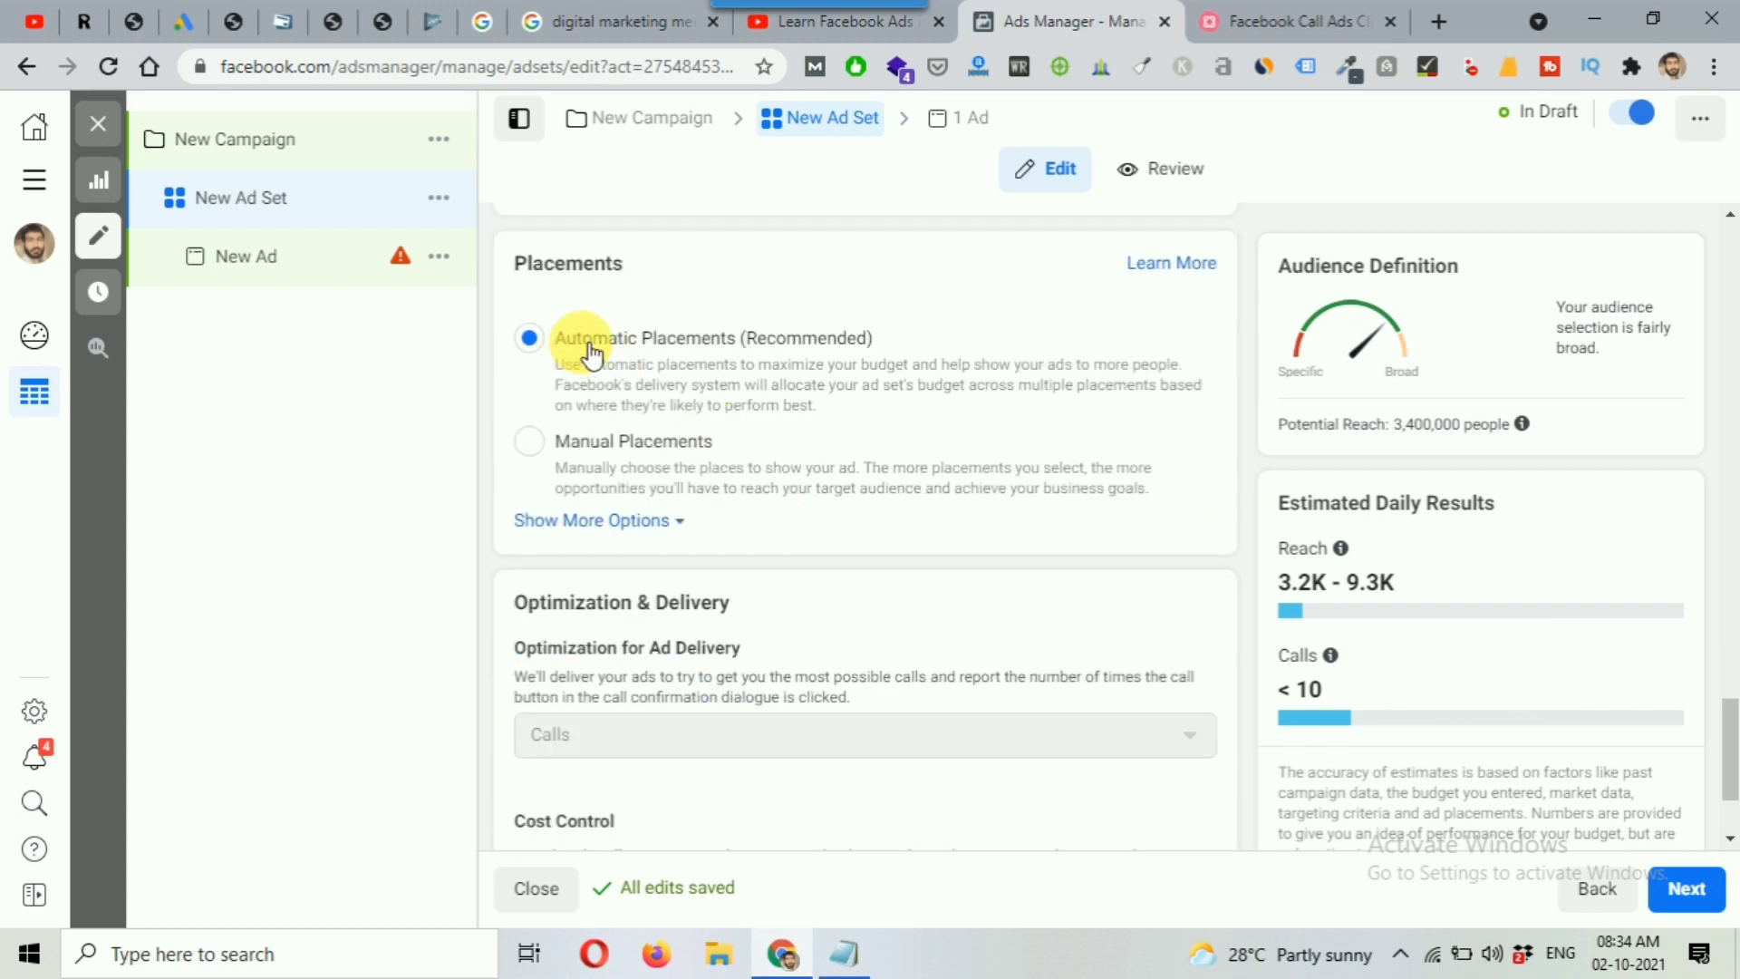
pyautogui.scroll(-1, 820, 453)
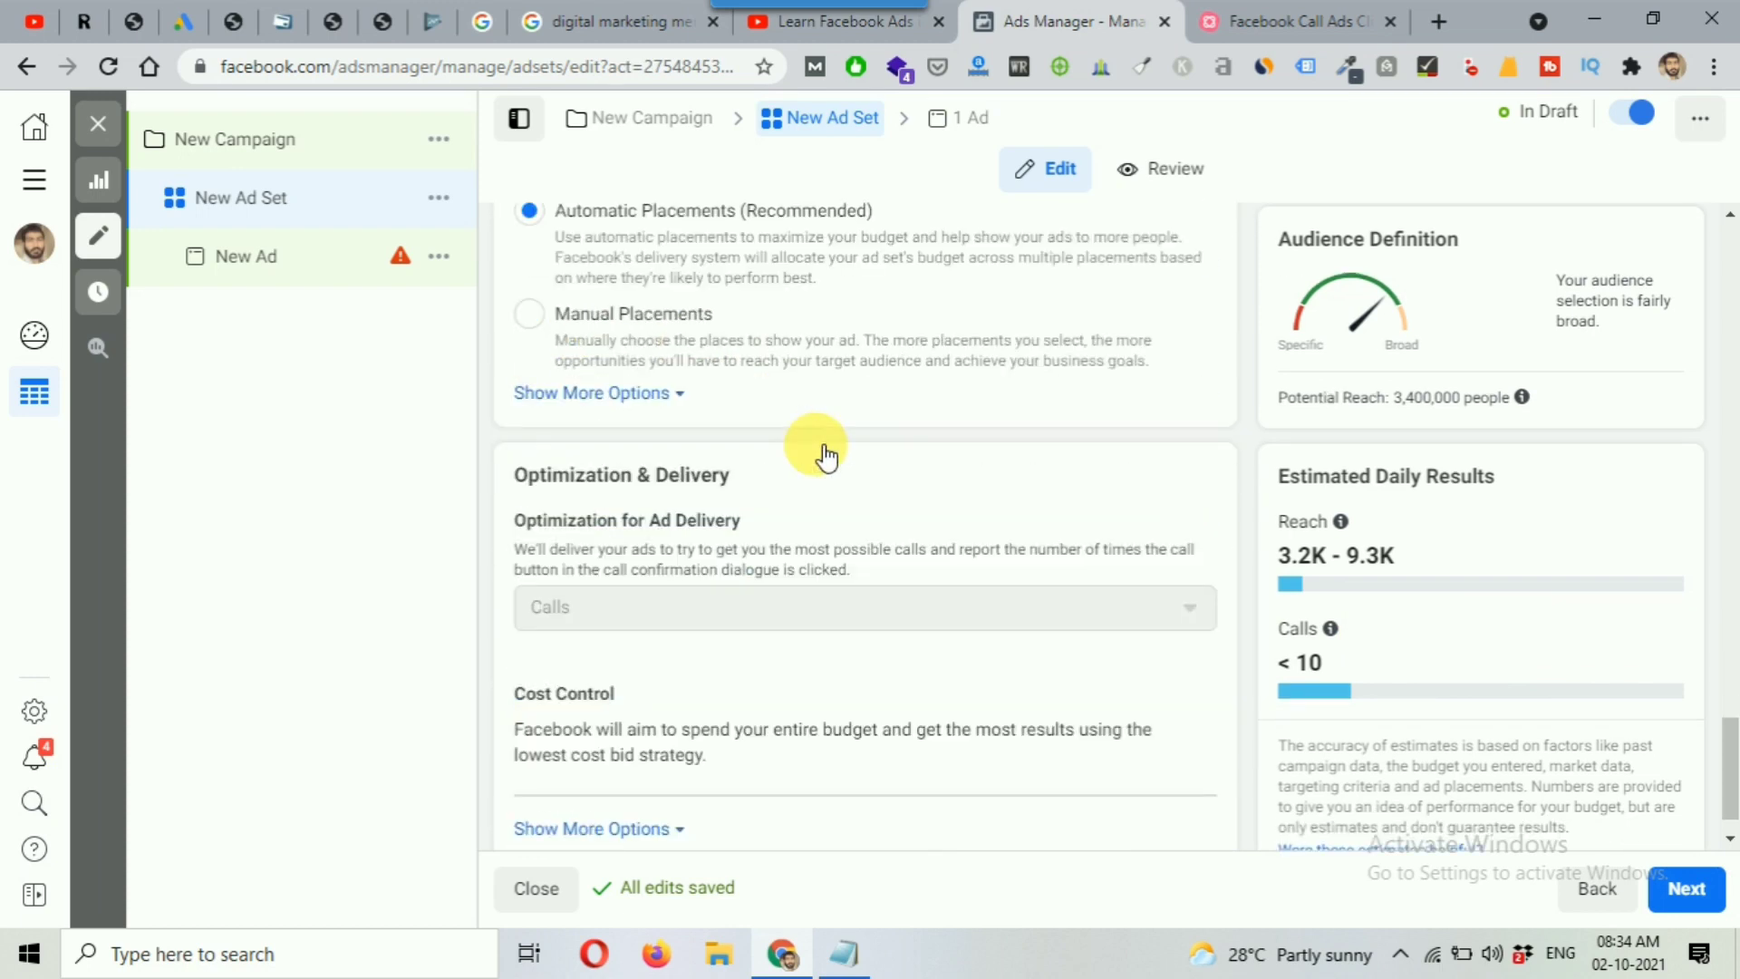
pyautogui.scroll(-1, 820, 462)
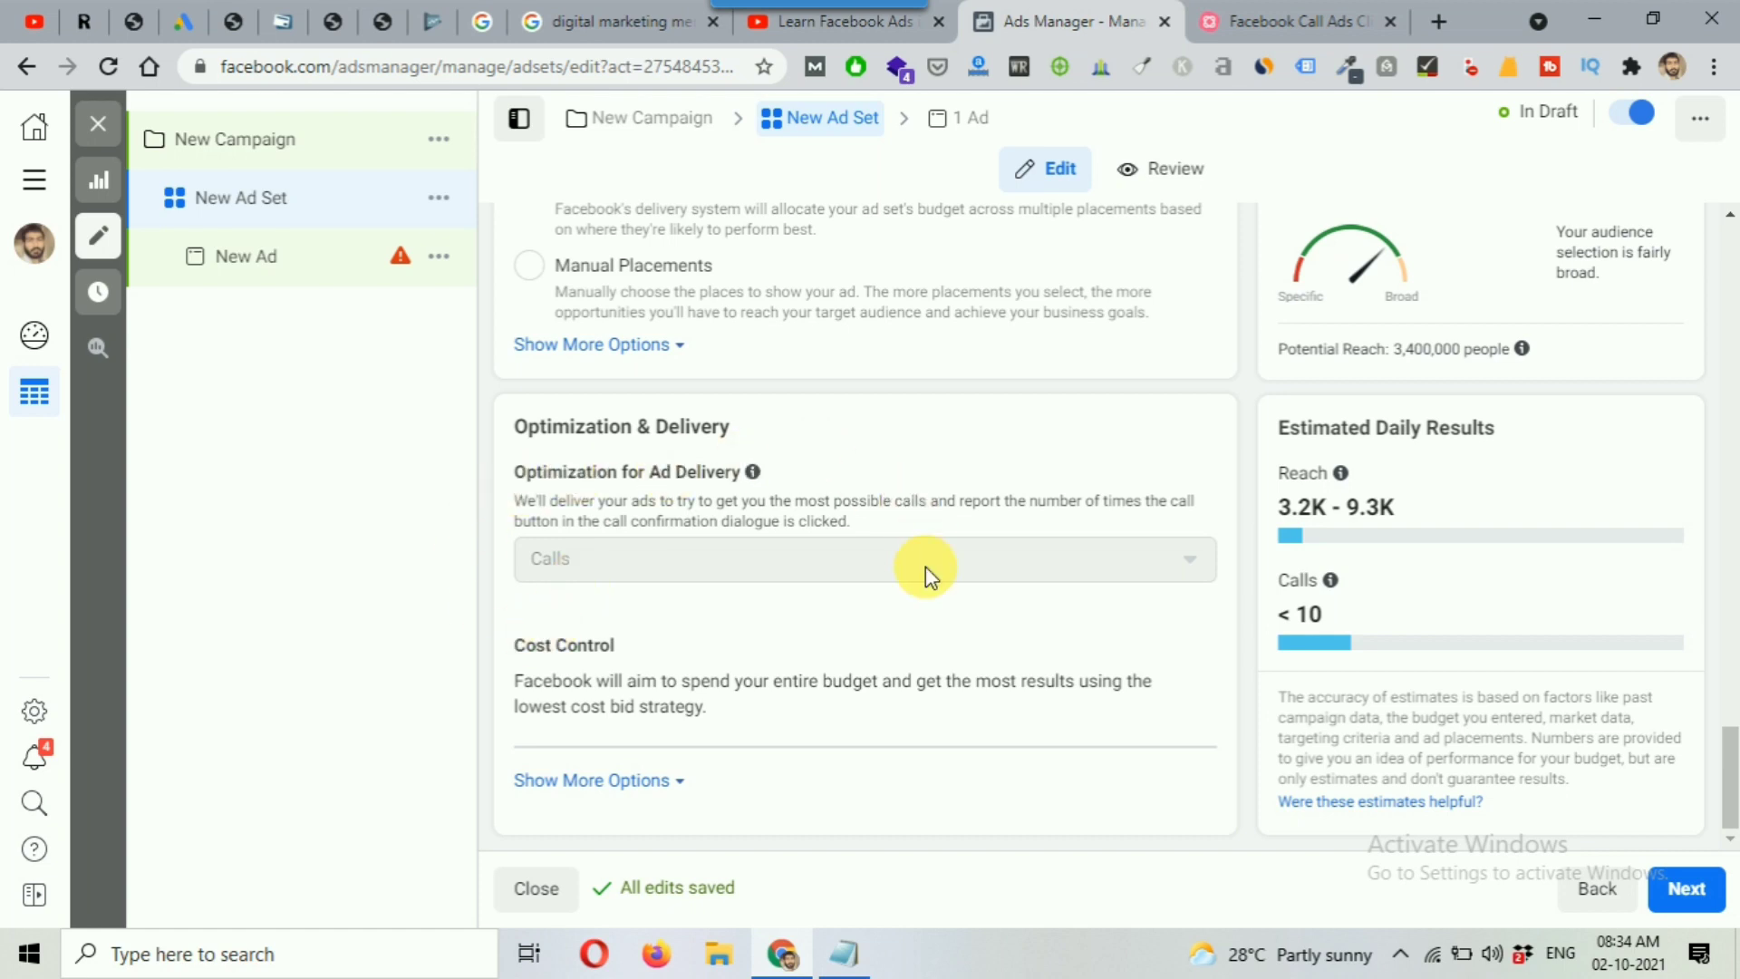
pyautogui.click(1691, 890)
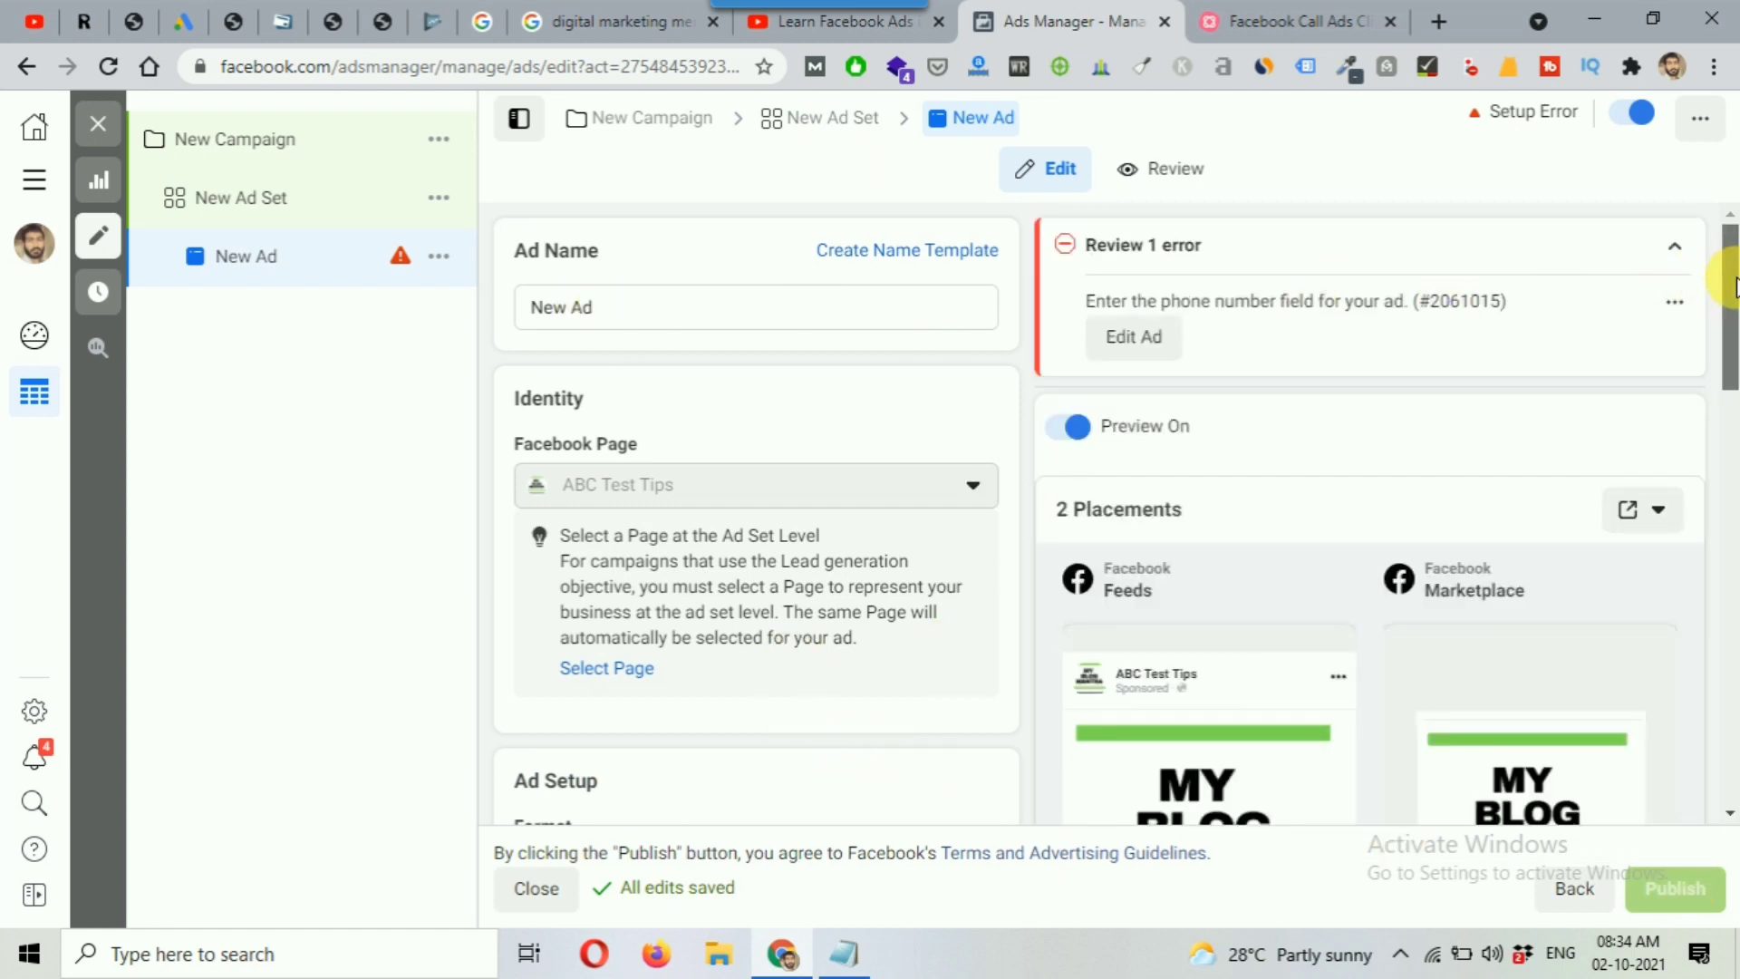
pyautogui.scroll(-2, 721, 230)
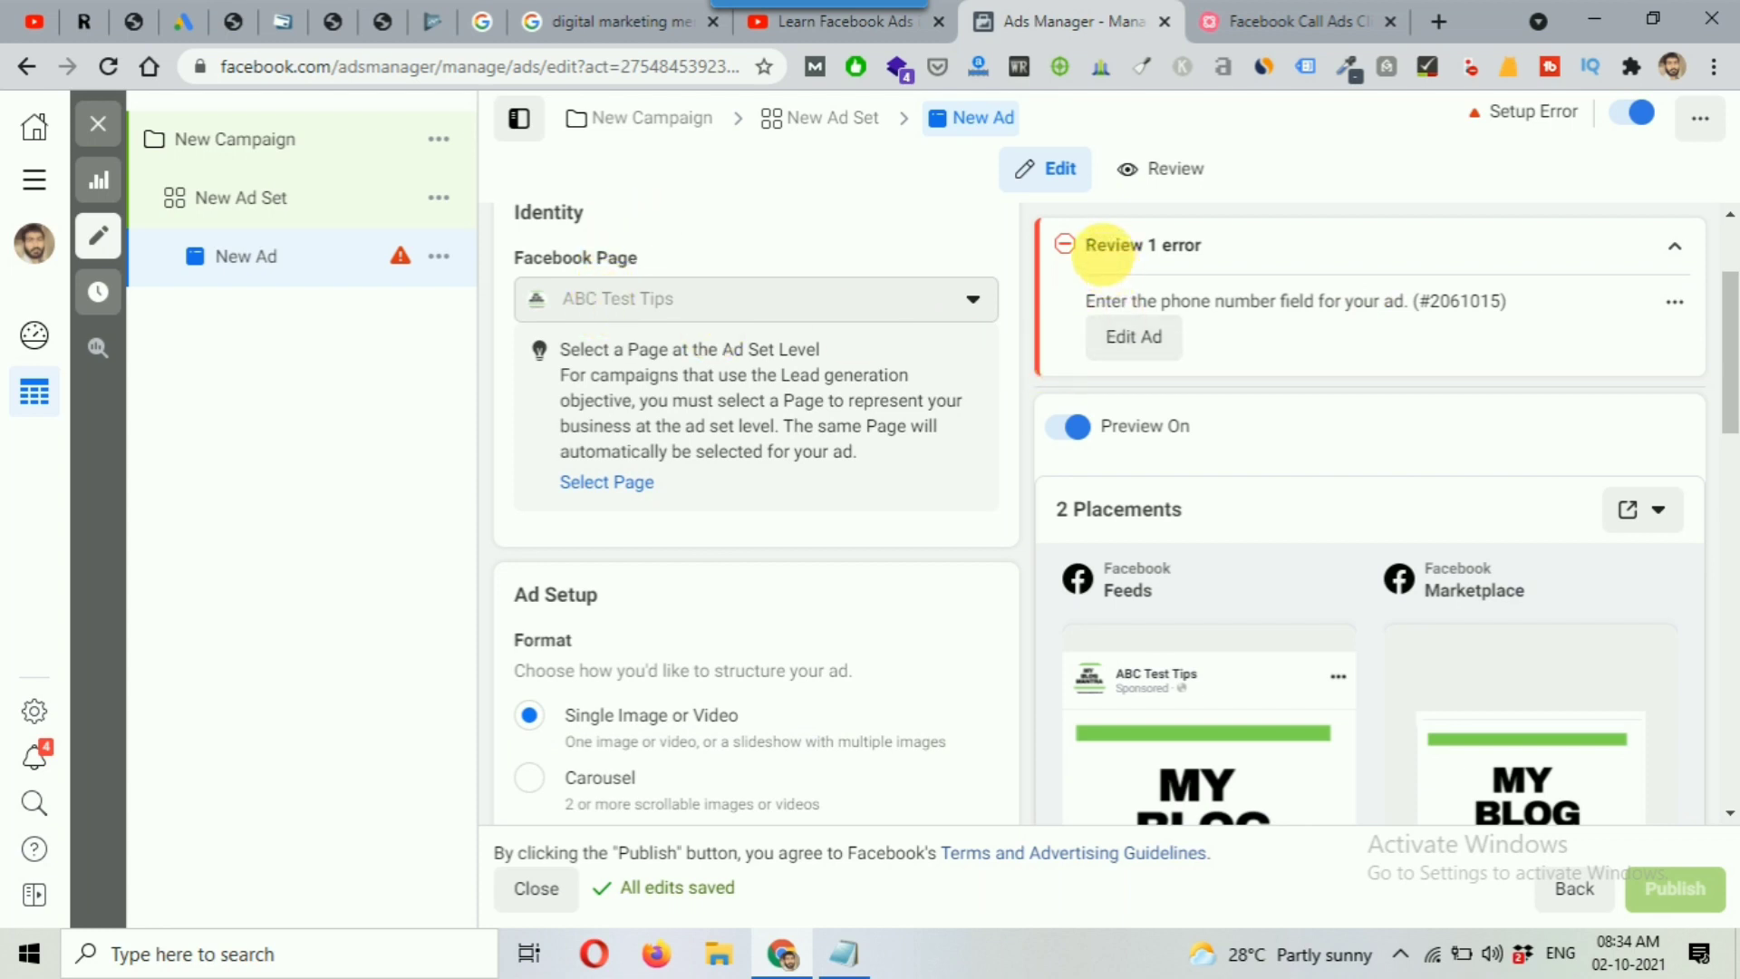
# Review the new ad's setup error, format options and ad creative fields
pyautogui.moveTo(1096, 254); pyautogui.dragTo(1207, 247)
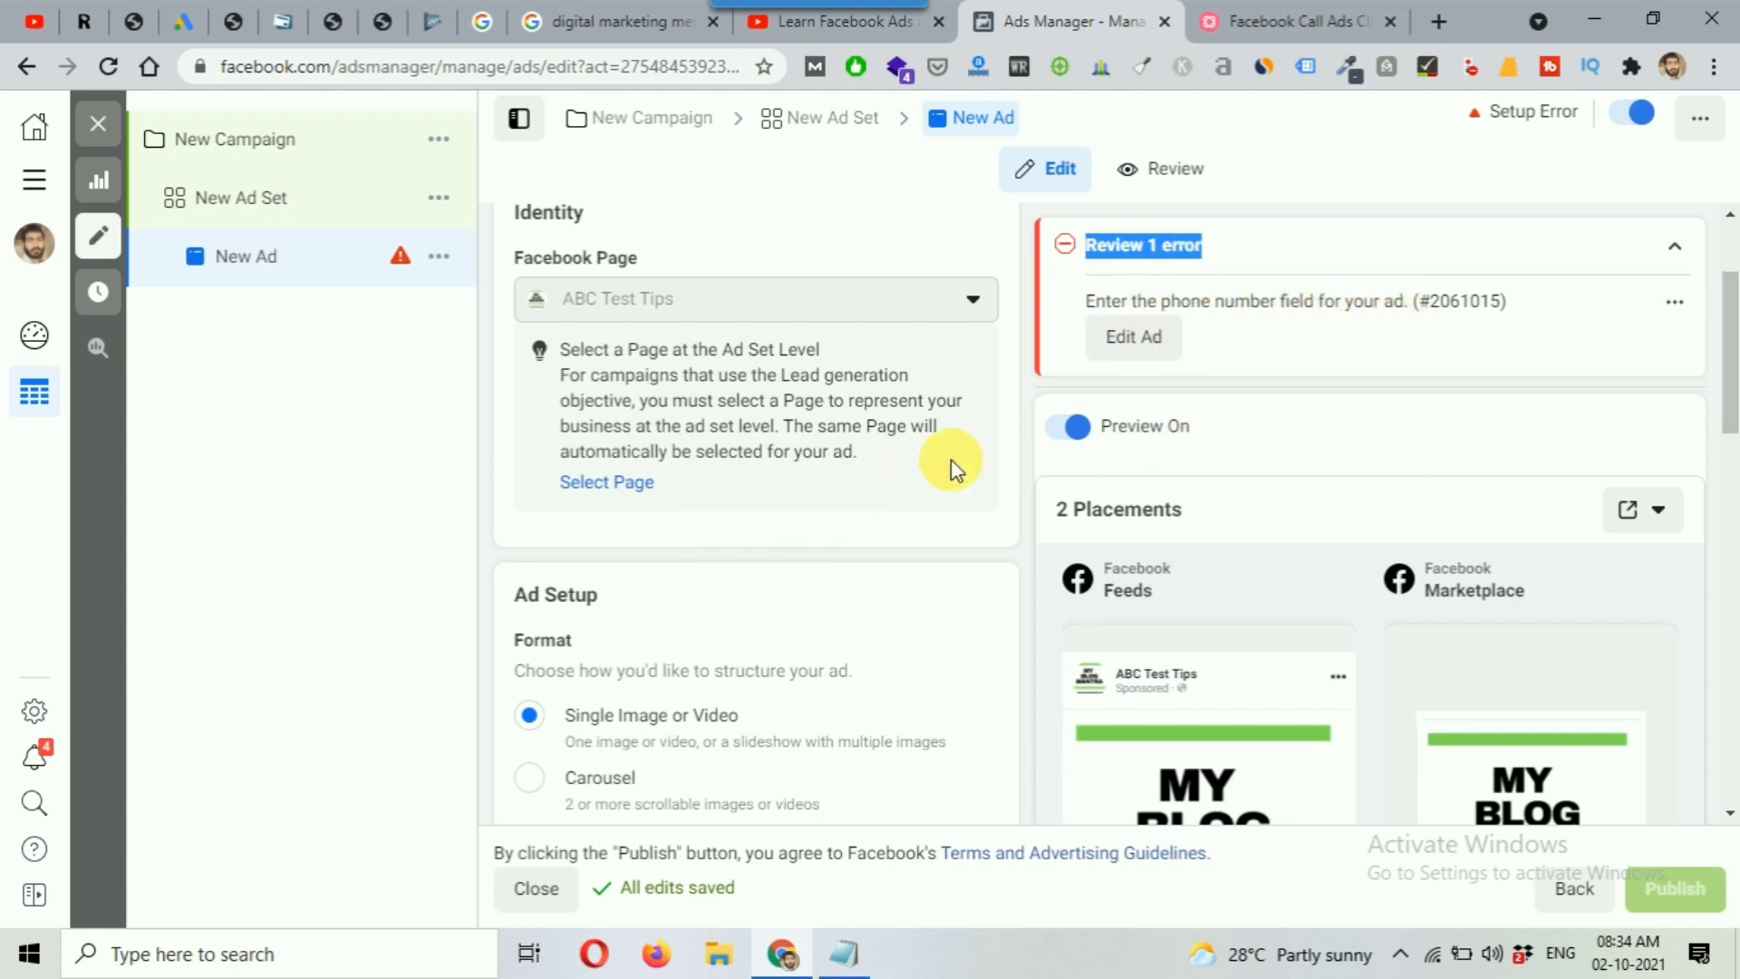
pyautogui.scroll(-3, 785, 556)
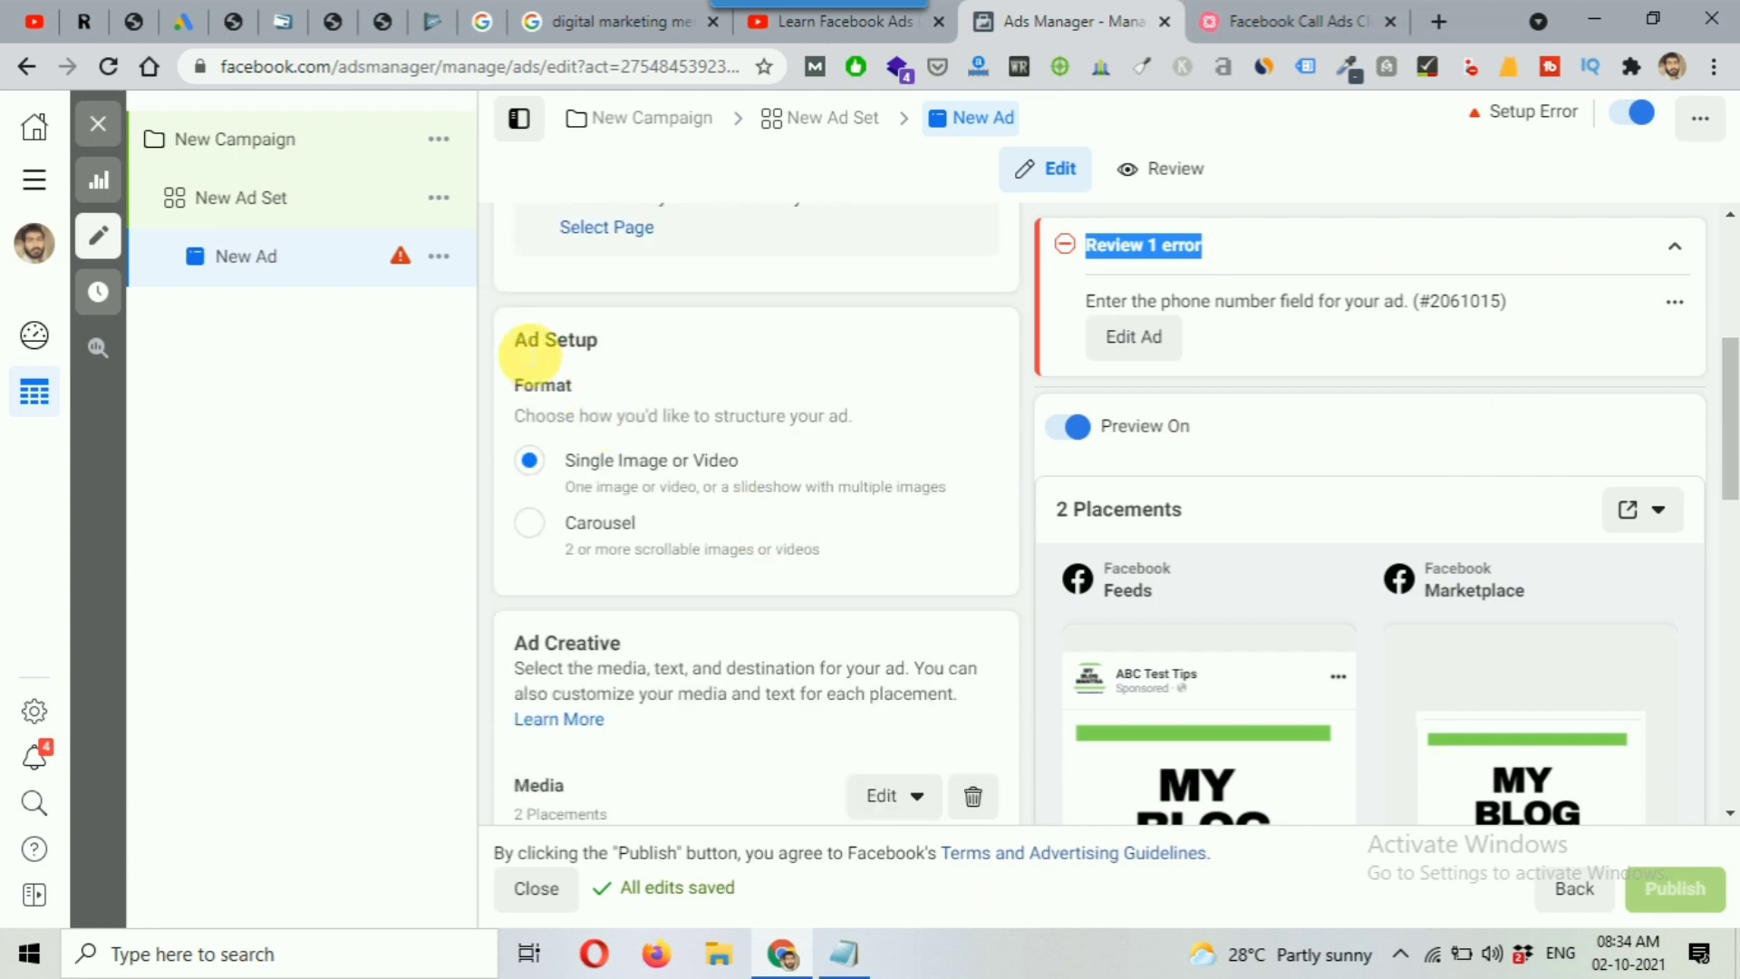
pyautogui.moveTo(513, 341); pyautogui.dragTo(655, 339)
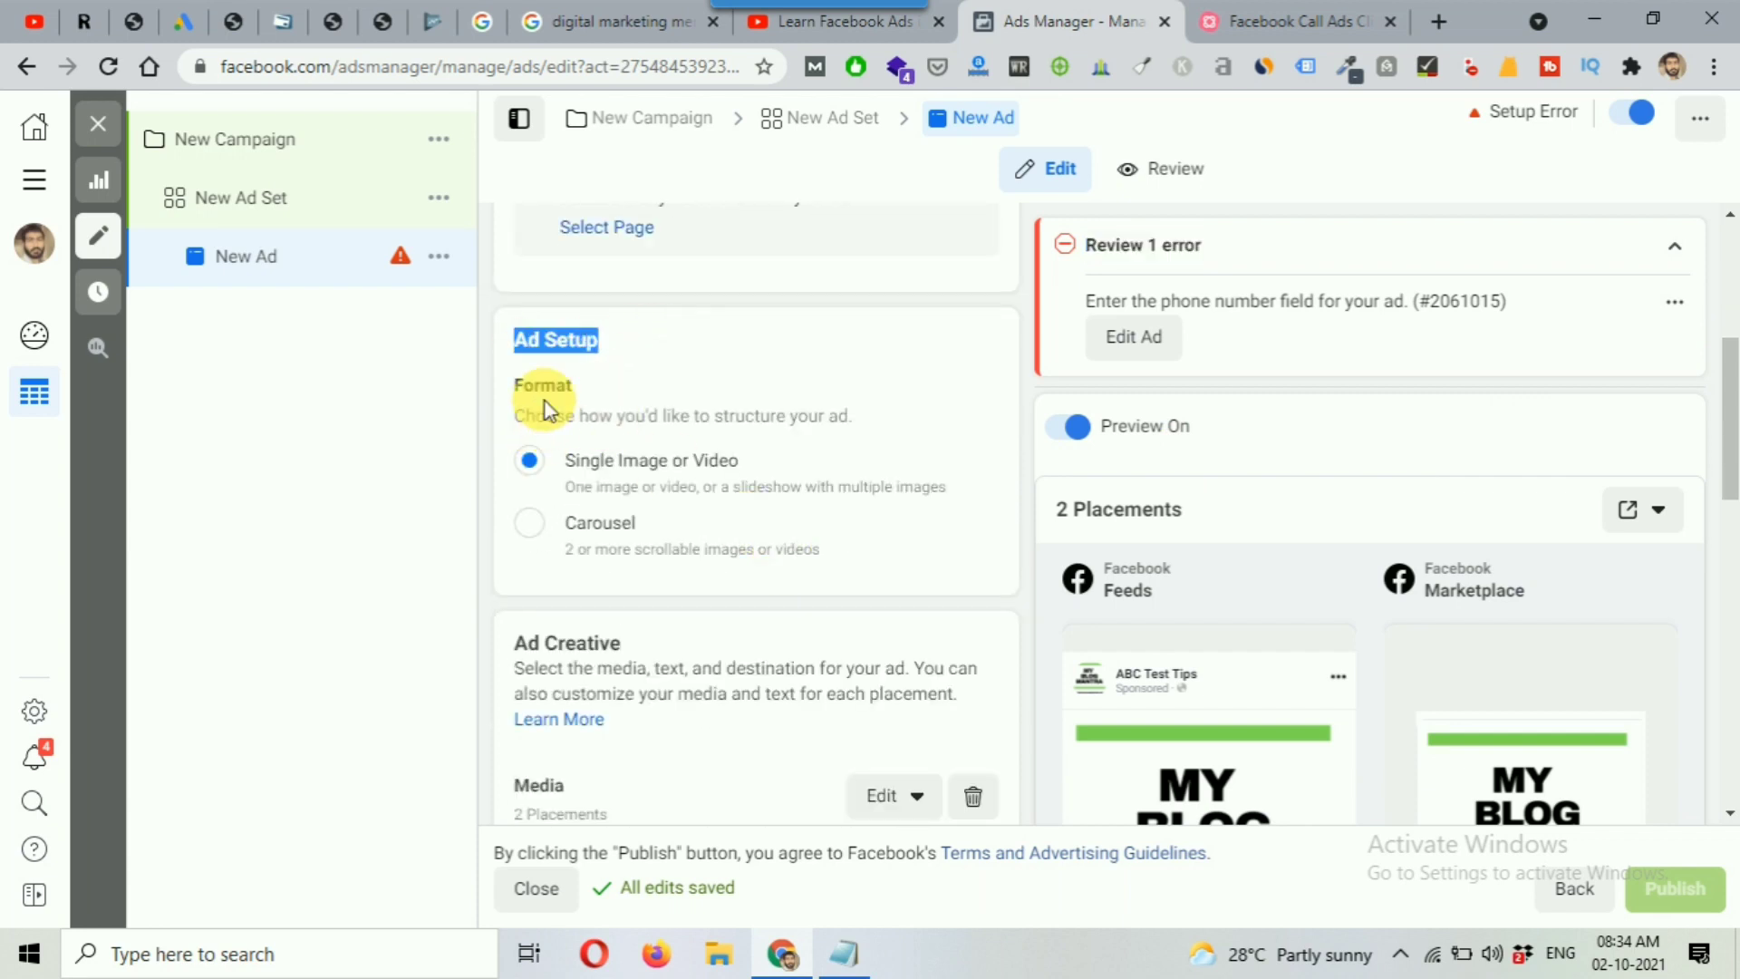
pyautogui.scroll(-2, 547, 410)
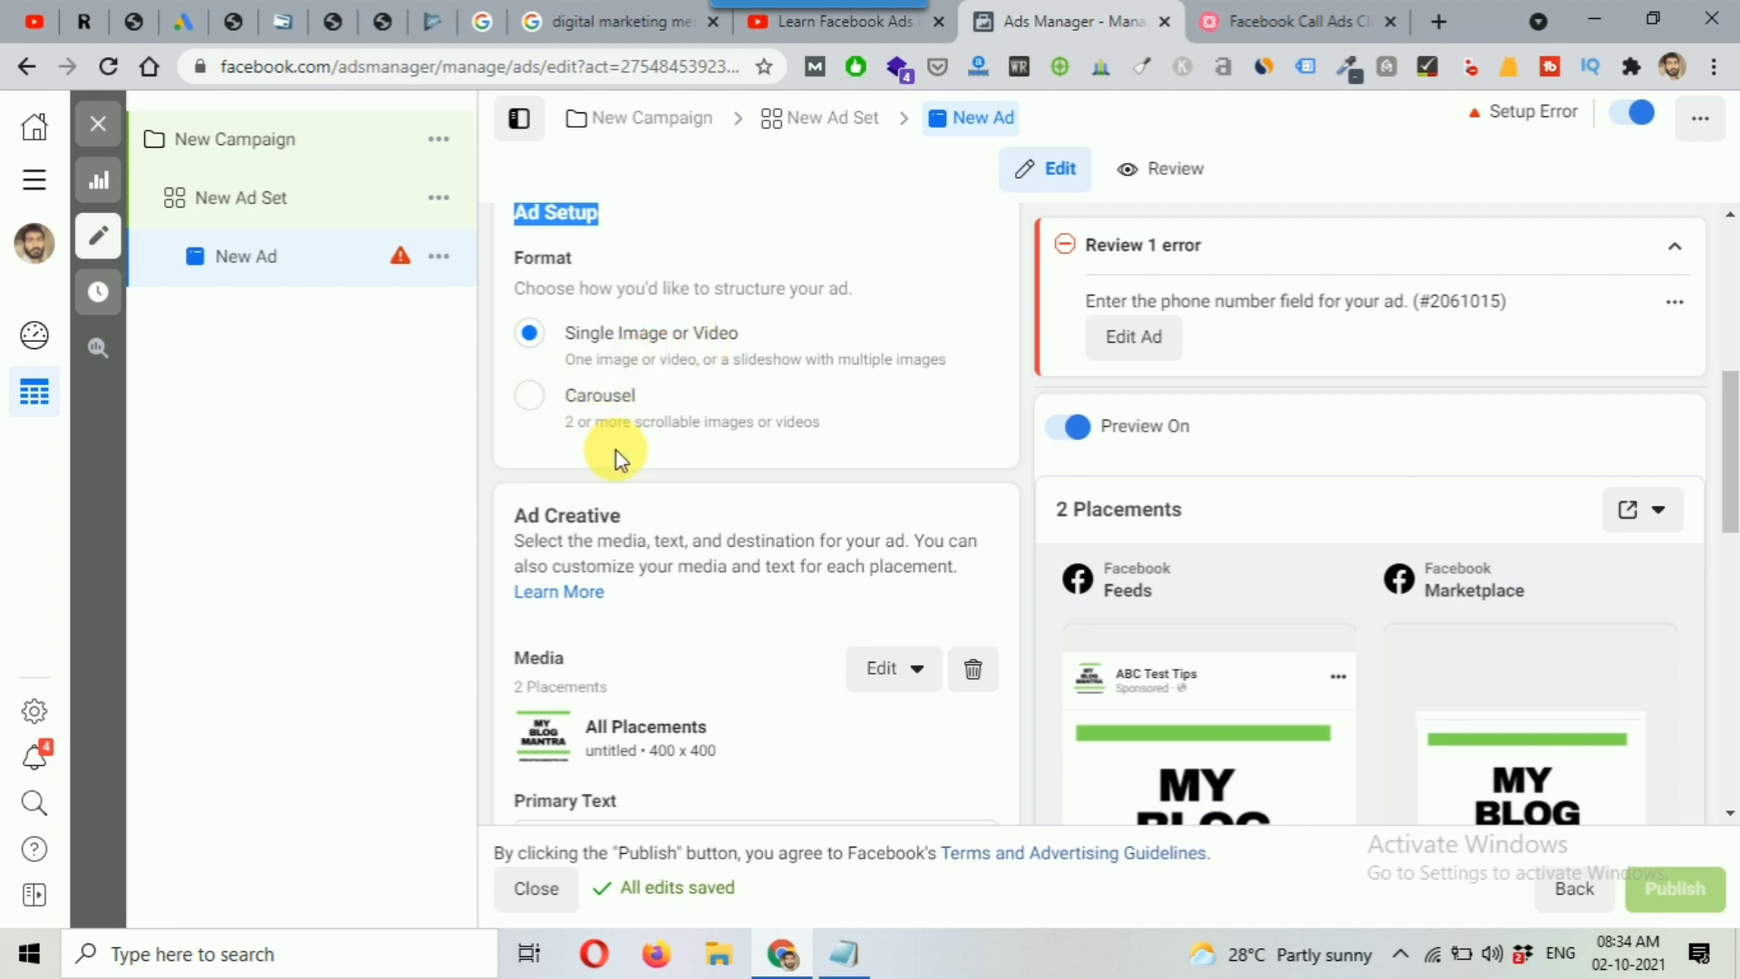
pyautogui.scroll(-1, 615, 457)
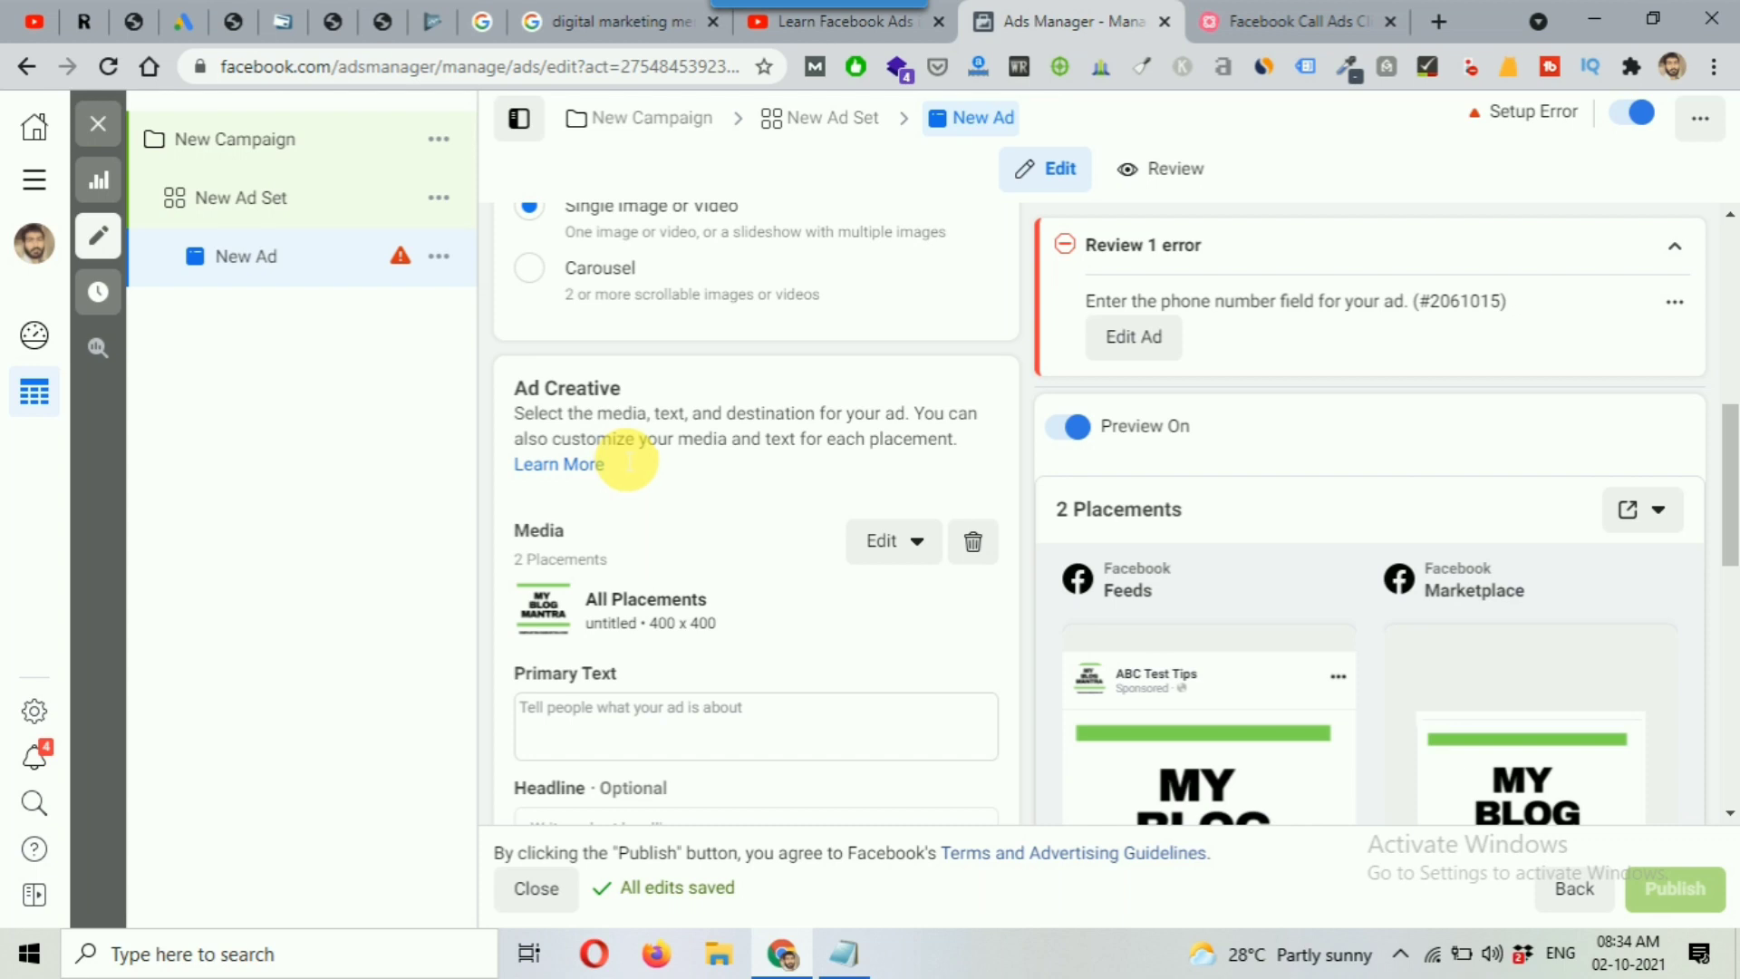
pyautogui.scroll(-1, 627, 462)
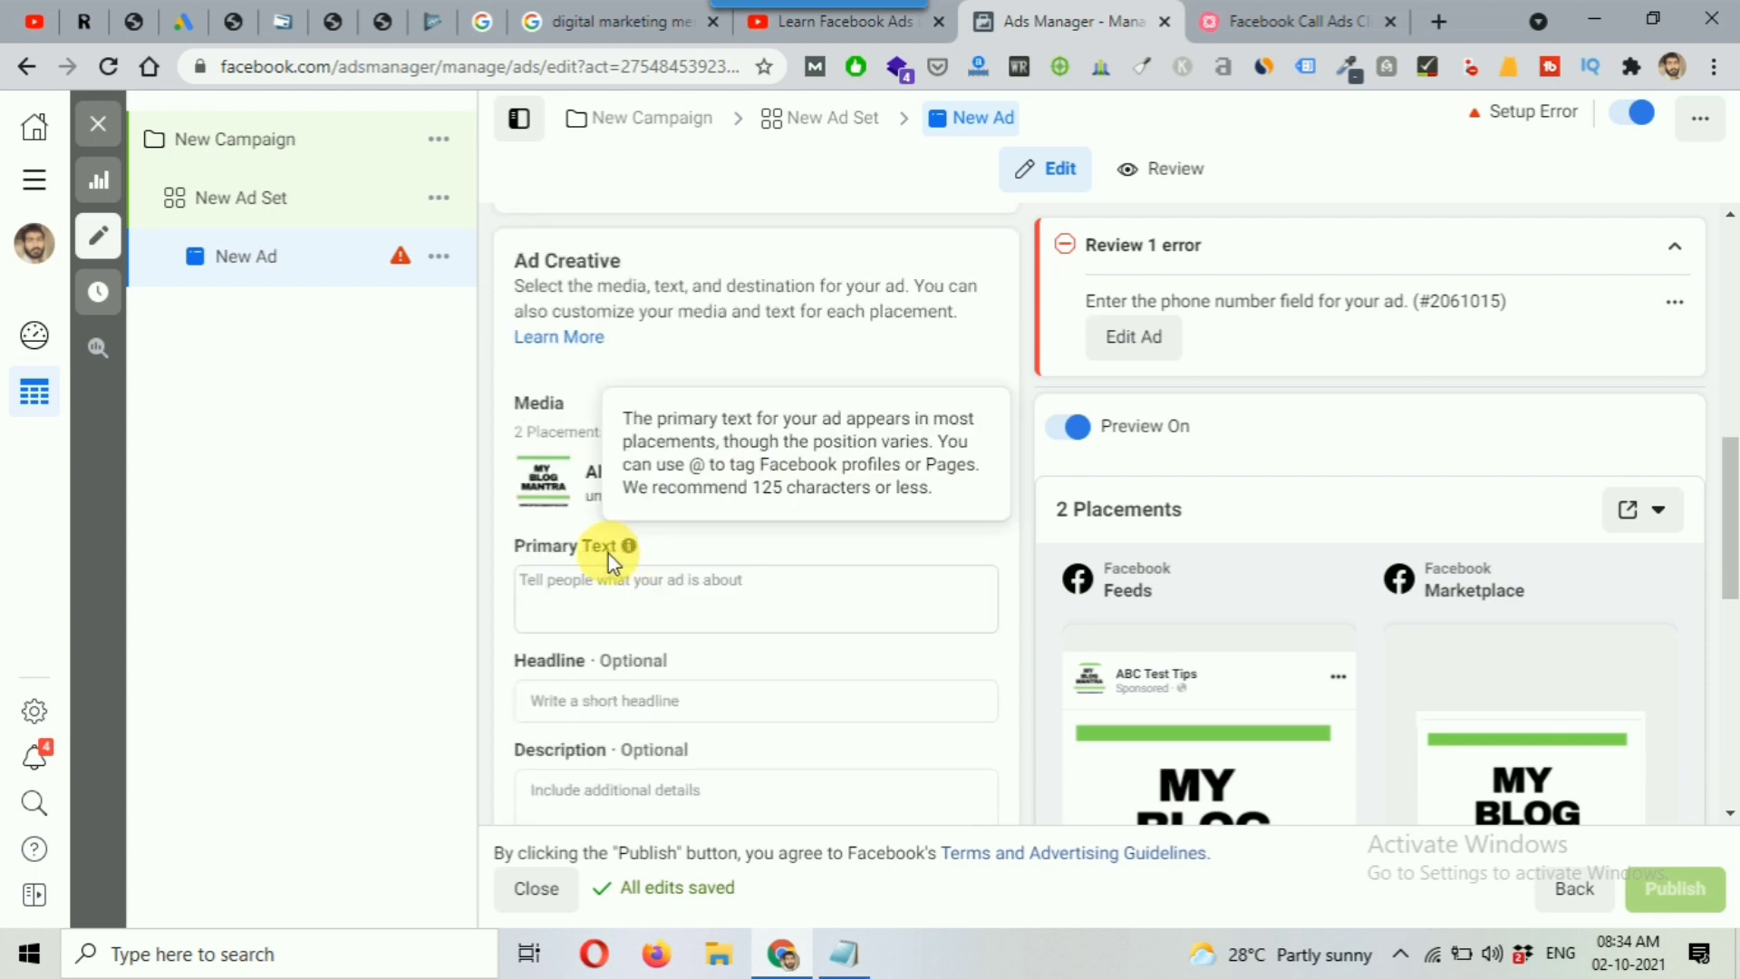
pyautogui.scroll(-1, 532, 403)
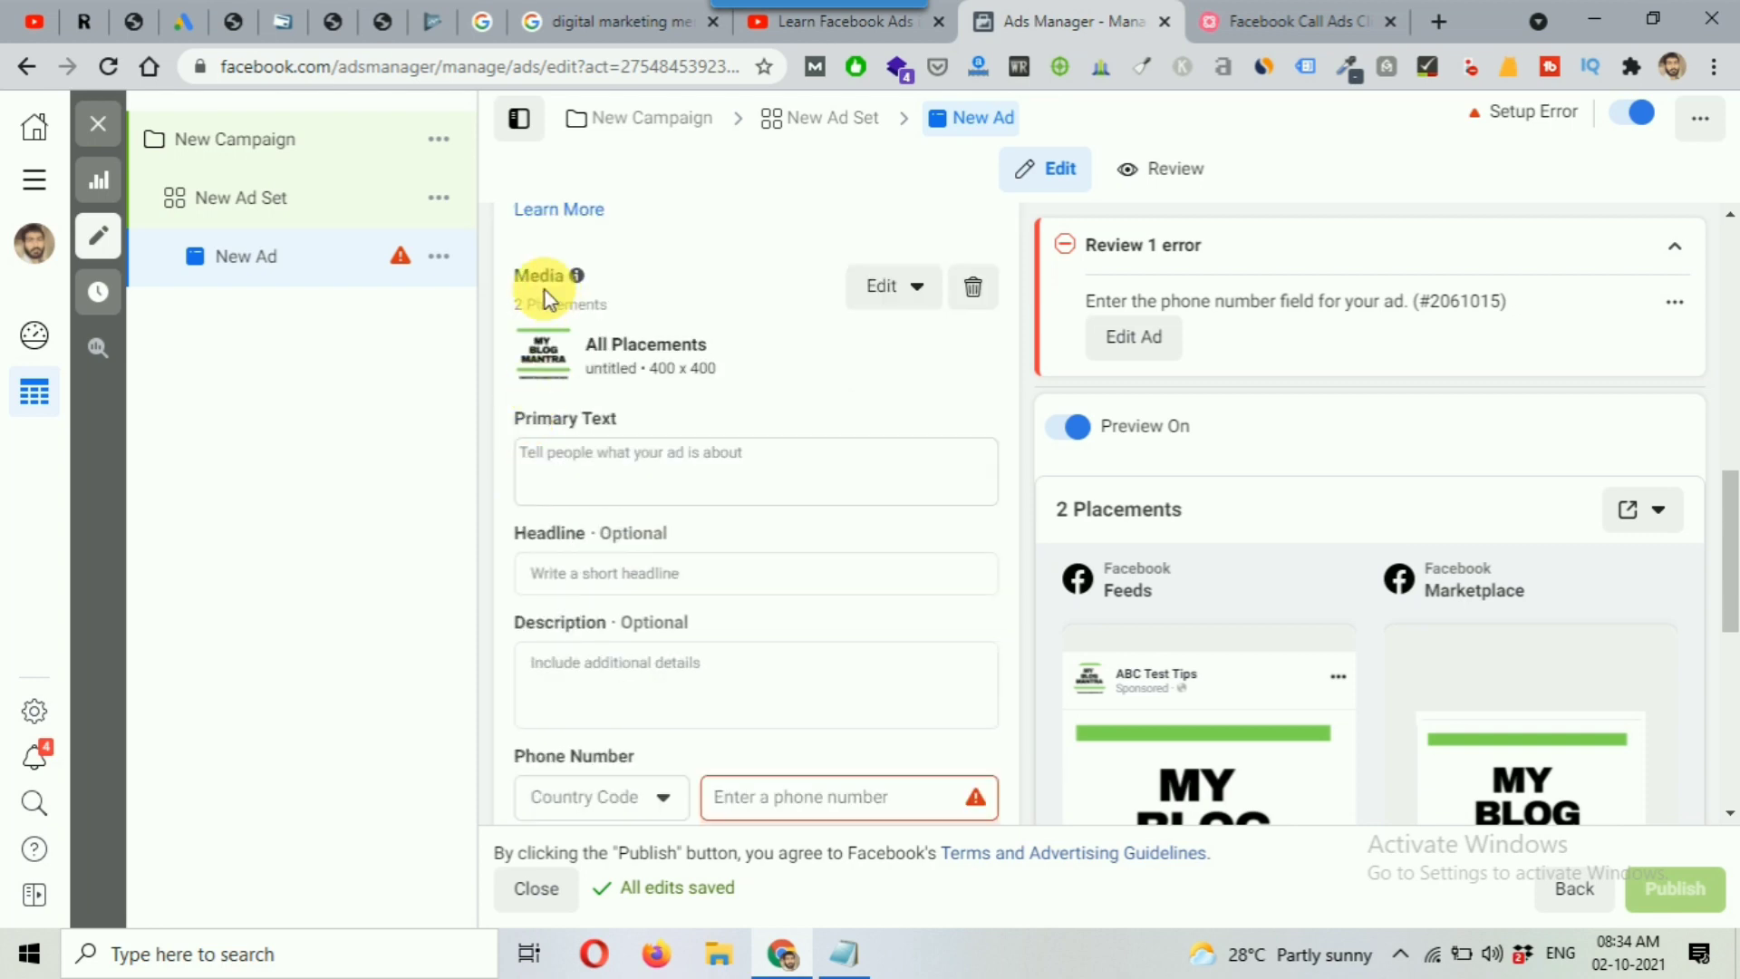
# Examine the editing options for the ad's media, open the image selection for changing it, and close it without choosing an image
pyautogui.moveTo(543, 290); pyautogui.dragTo(569, 277)
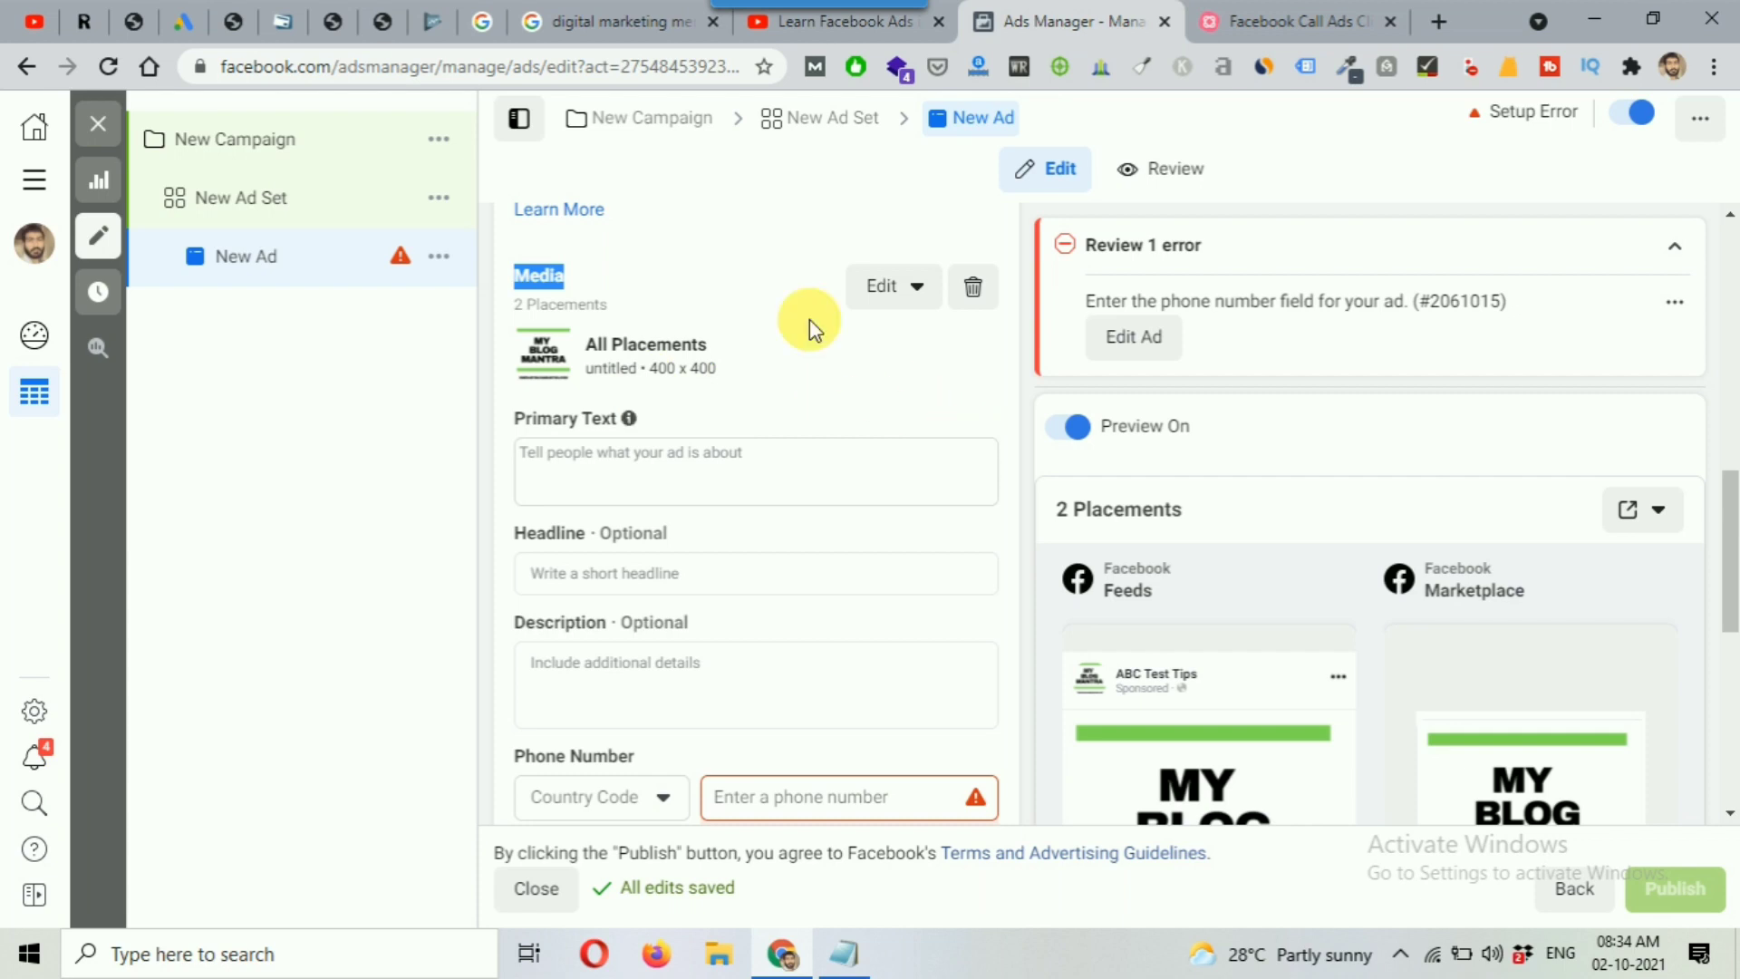
pyautogui.click(891, 286)
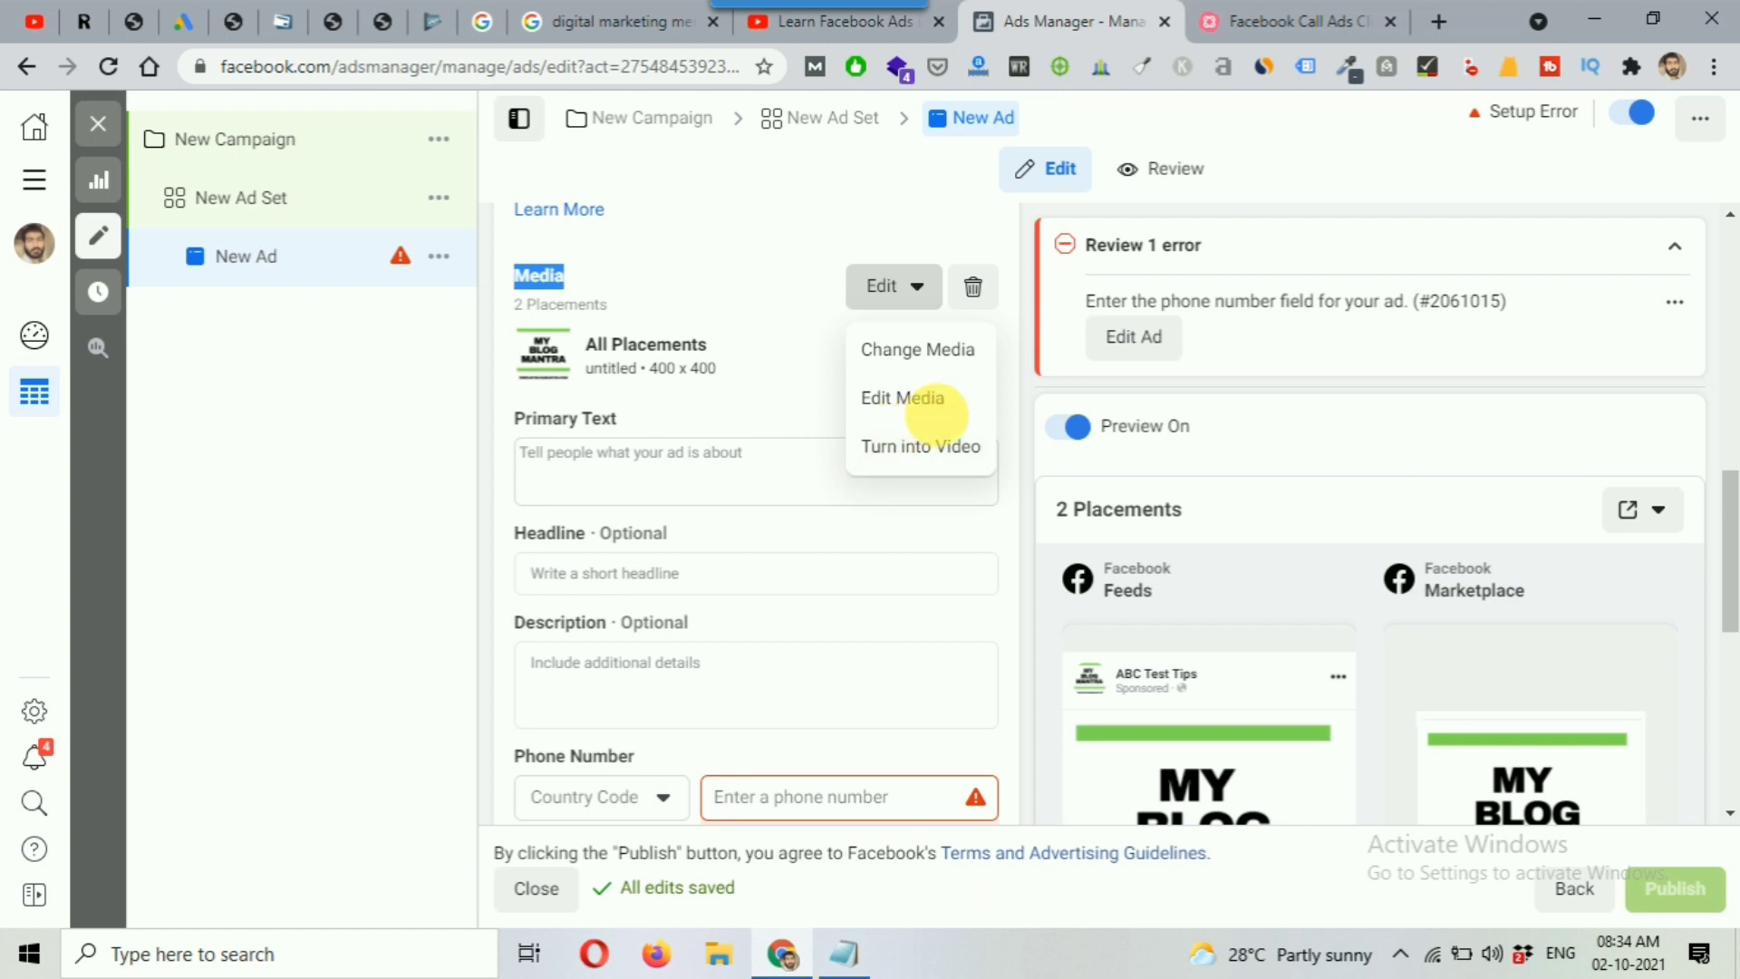
pyautogui.click(1022, 398)
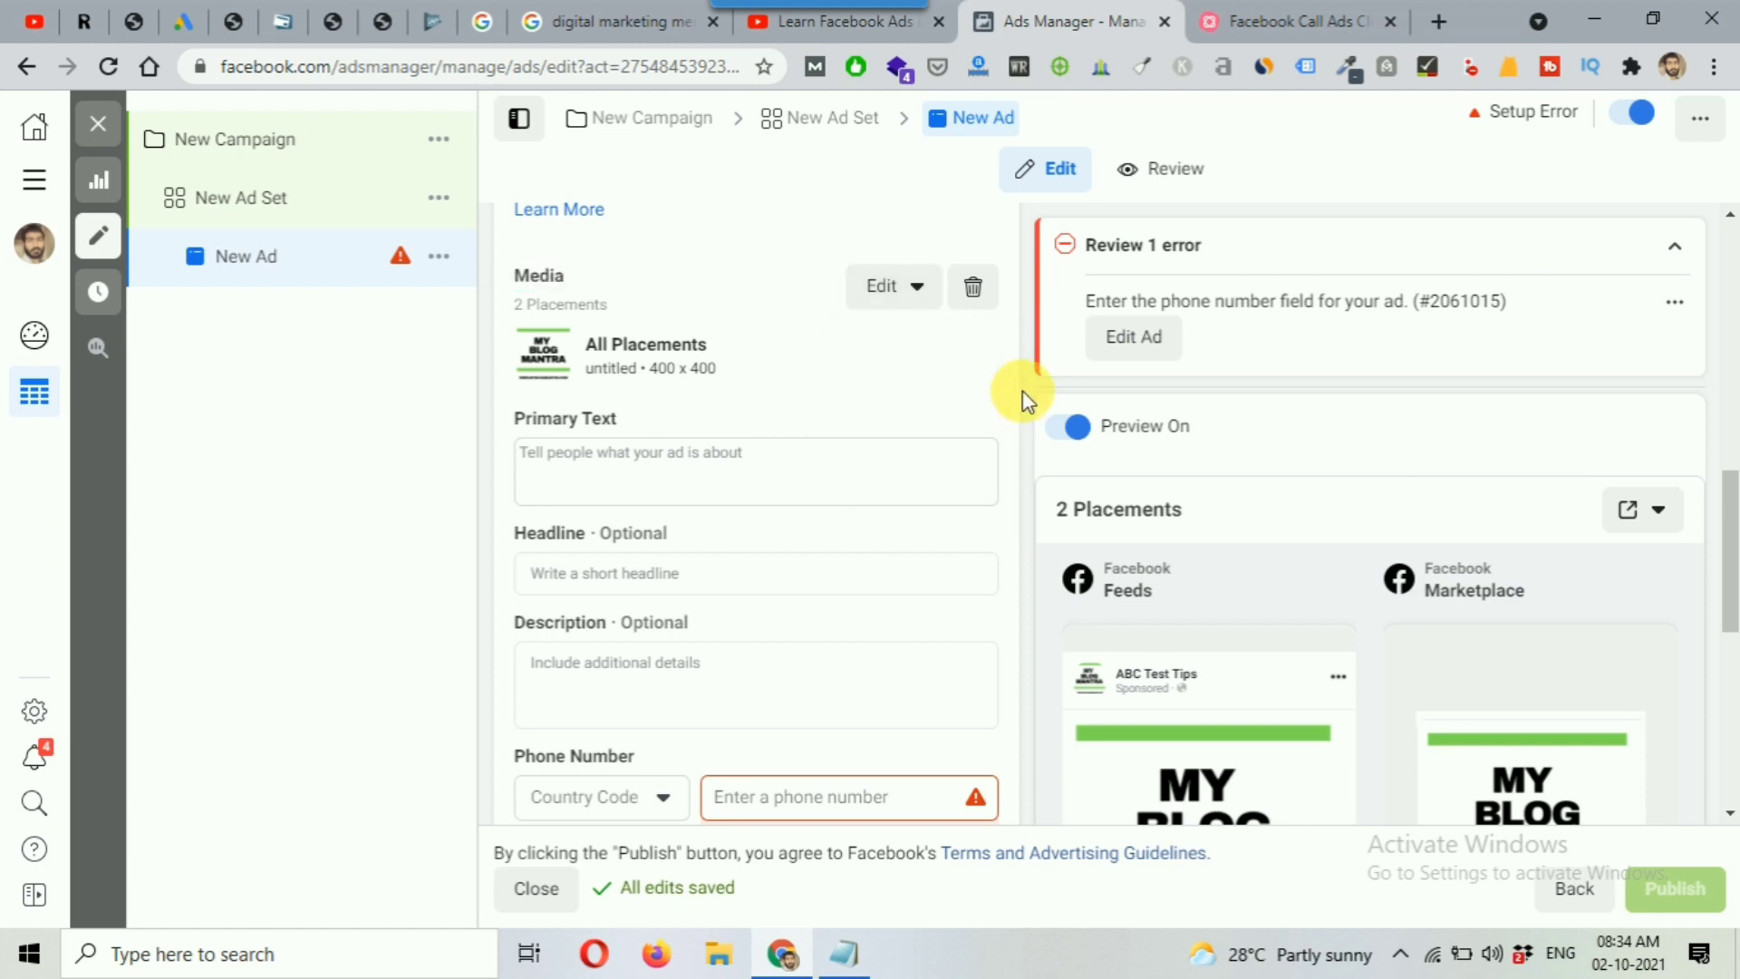
pyautogui.click(885, 286)
pyautogui.click(919, 348)
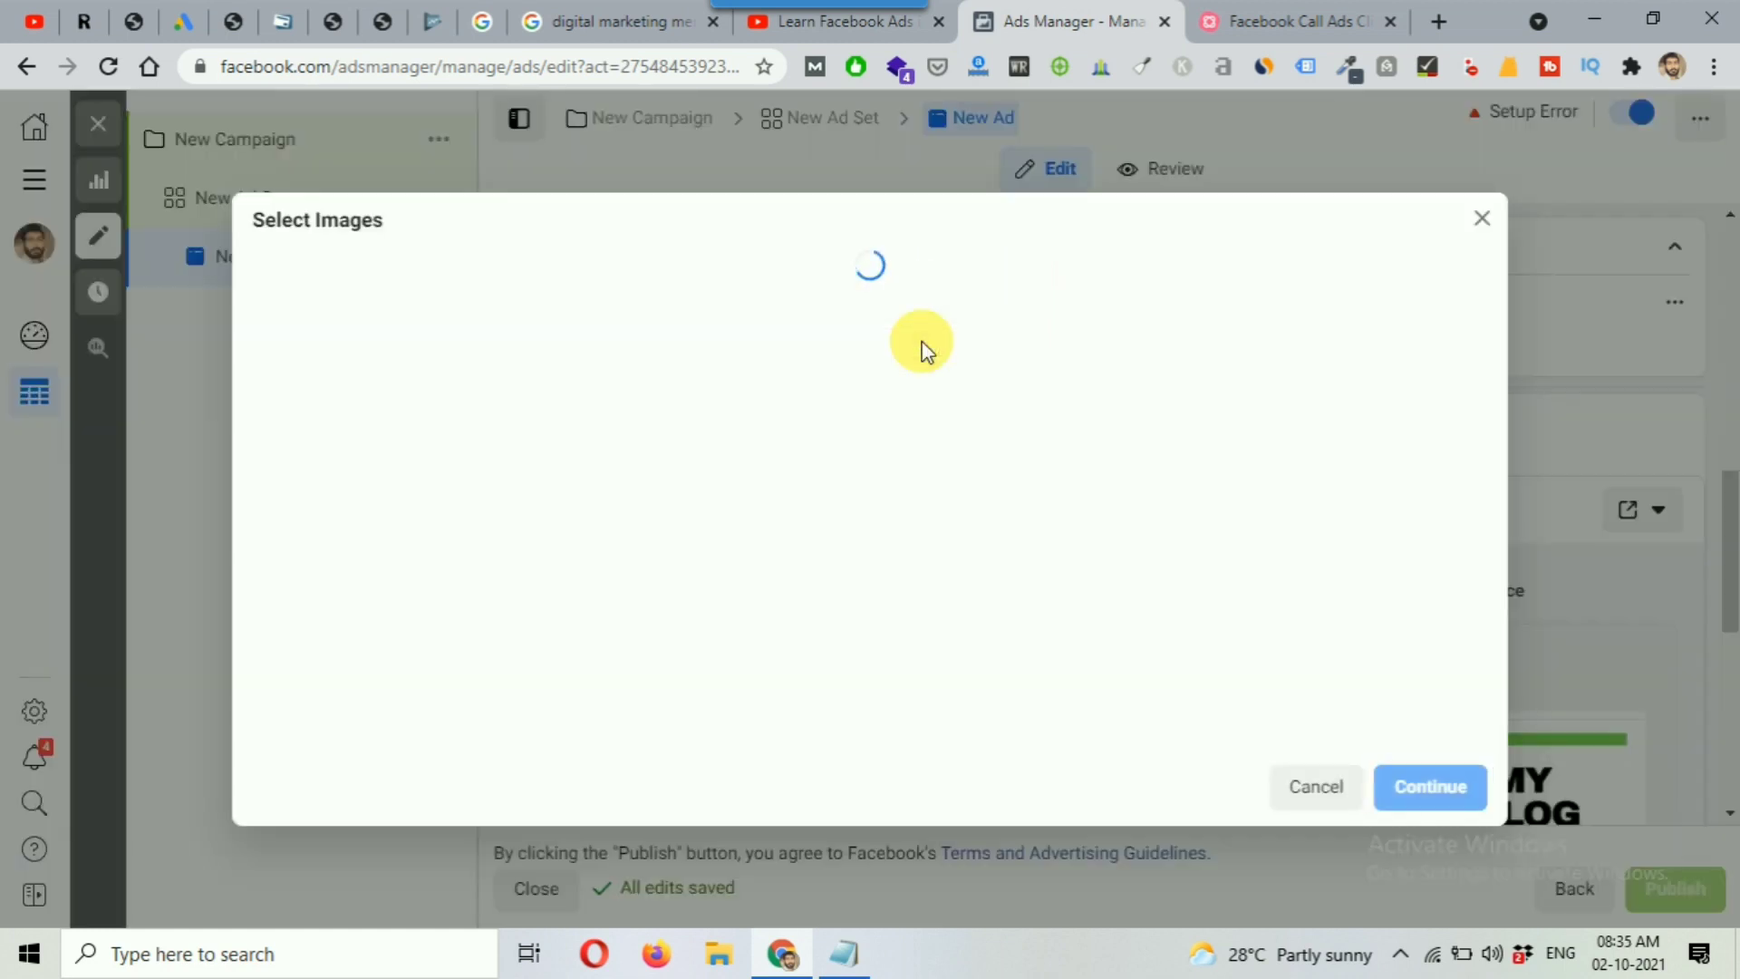
pyautogui.click(1481, 219)
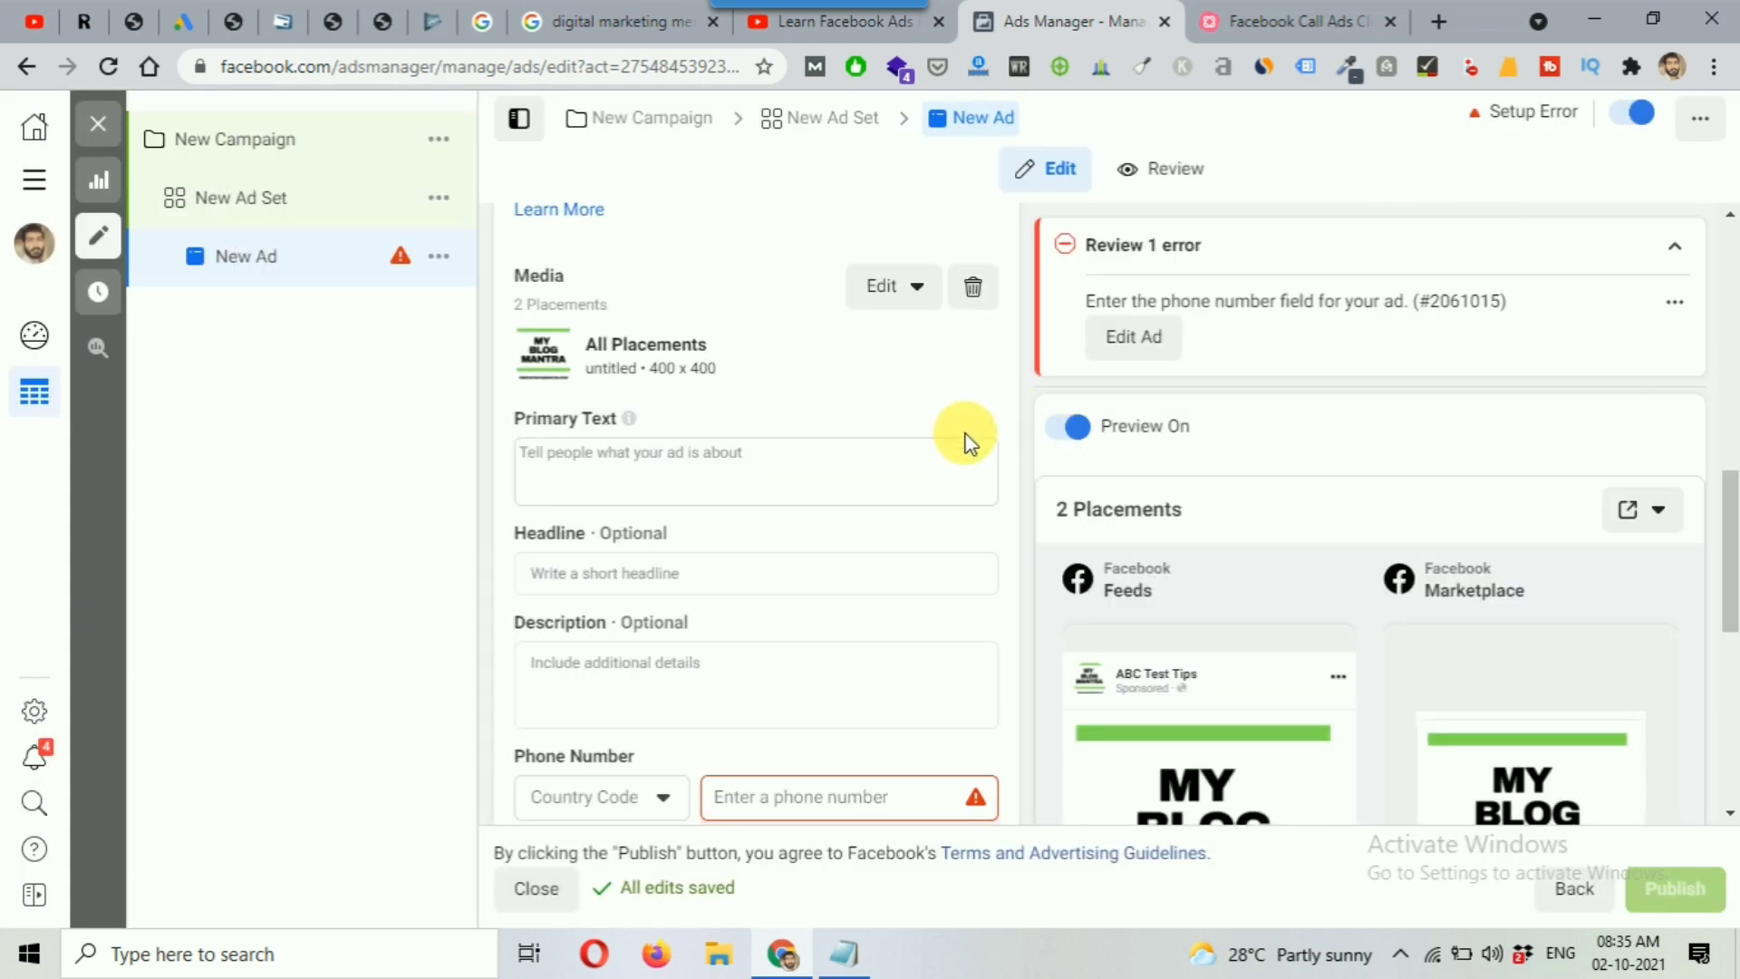
# Enter "primary text" as the ad's primary text
pyautogui.scroll(-1, 894, 457)
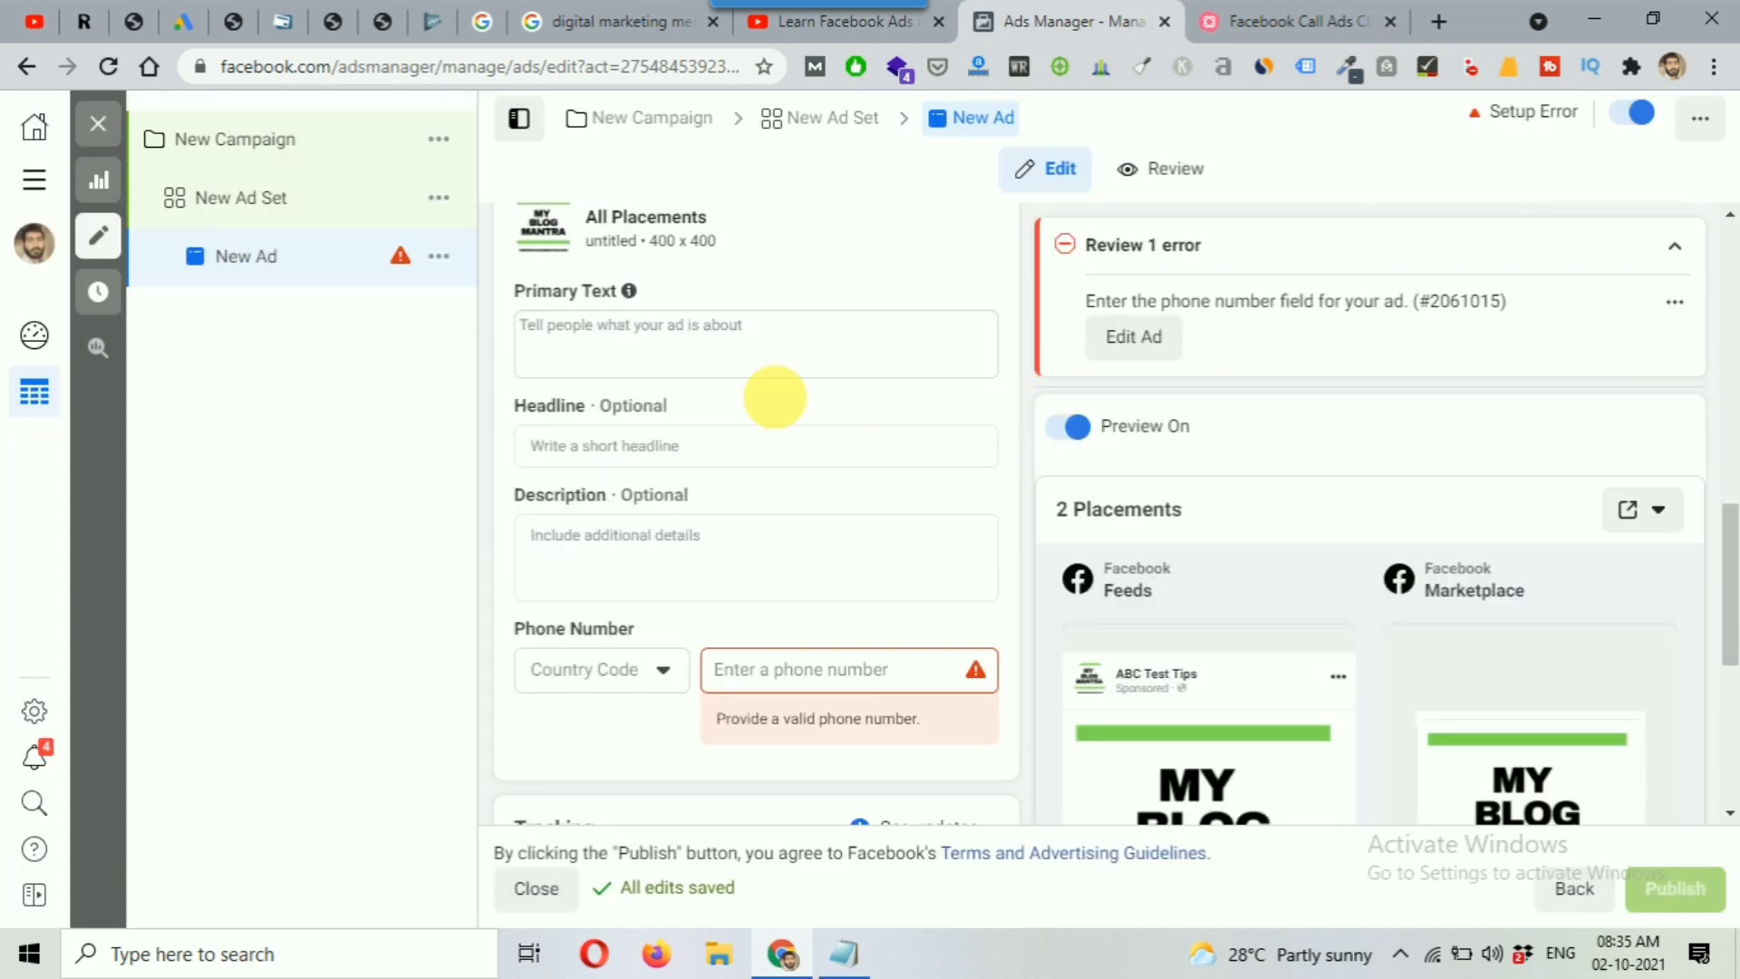
pyautogui.click(589, 341)
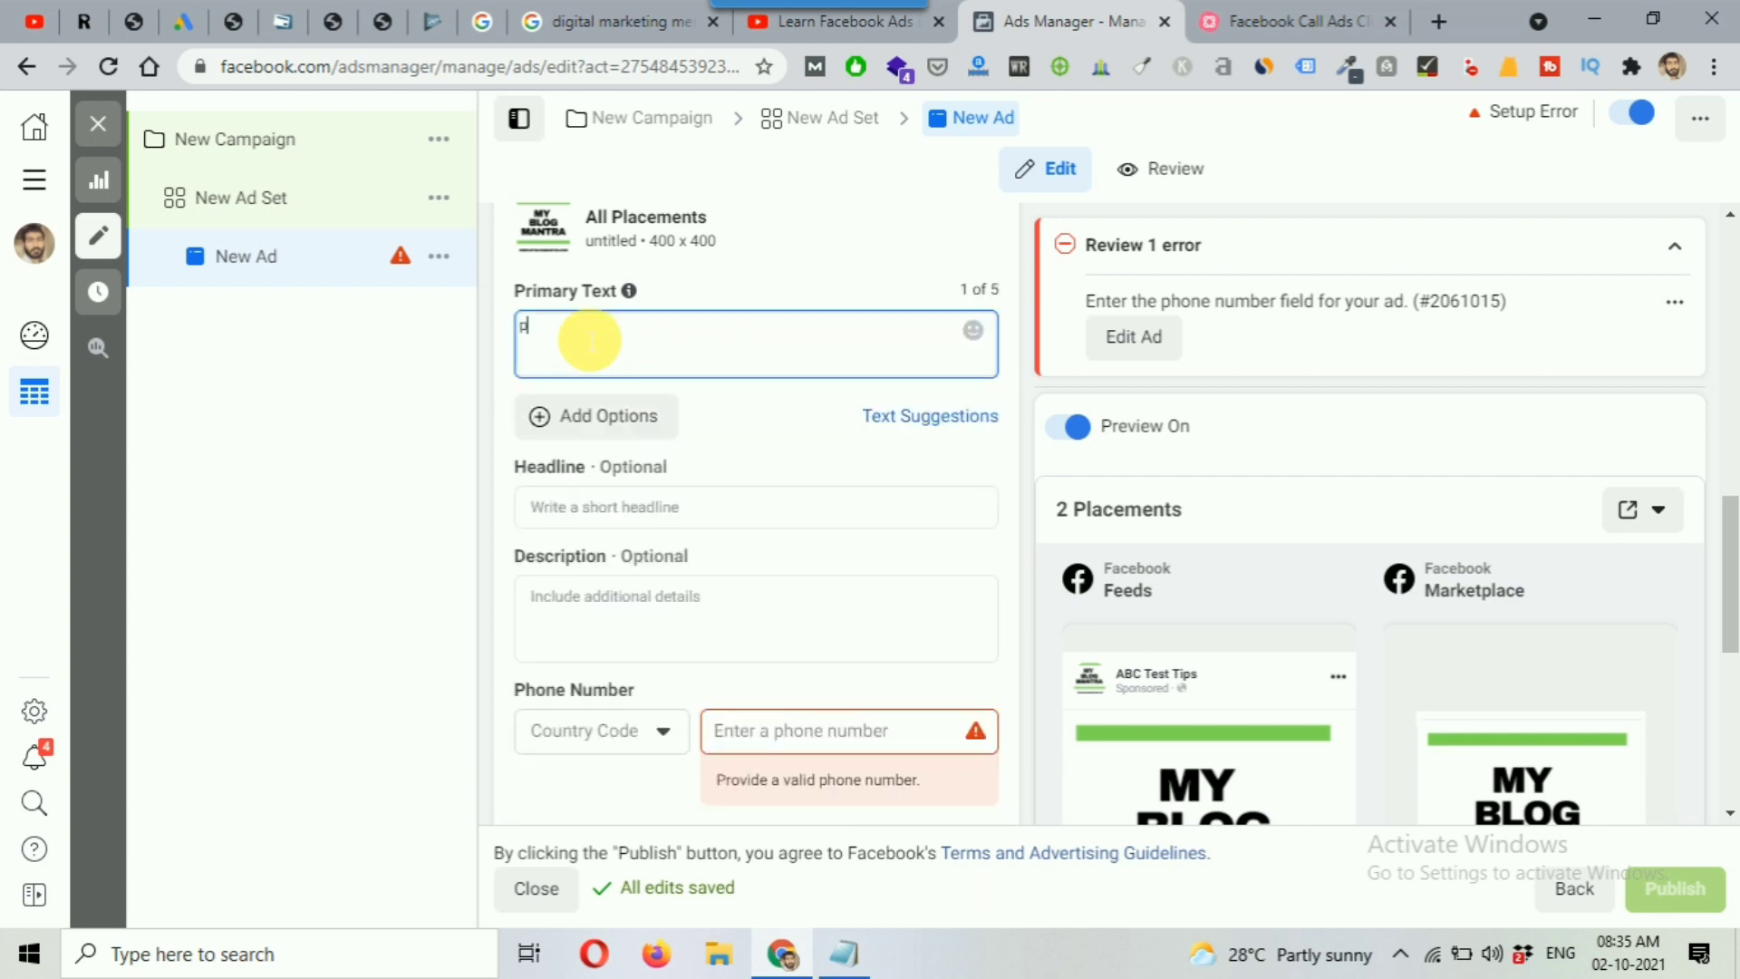
pyautogui.write('pre')
pyautogui.press('BackSpace')
pyautogui.write('imary')
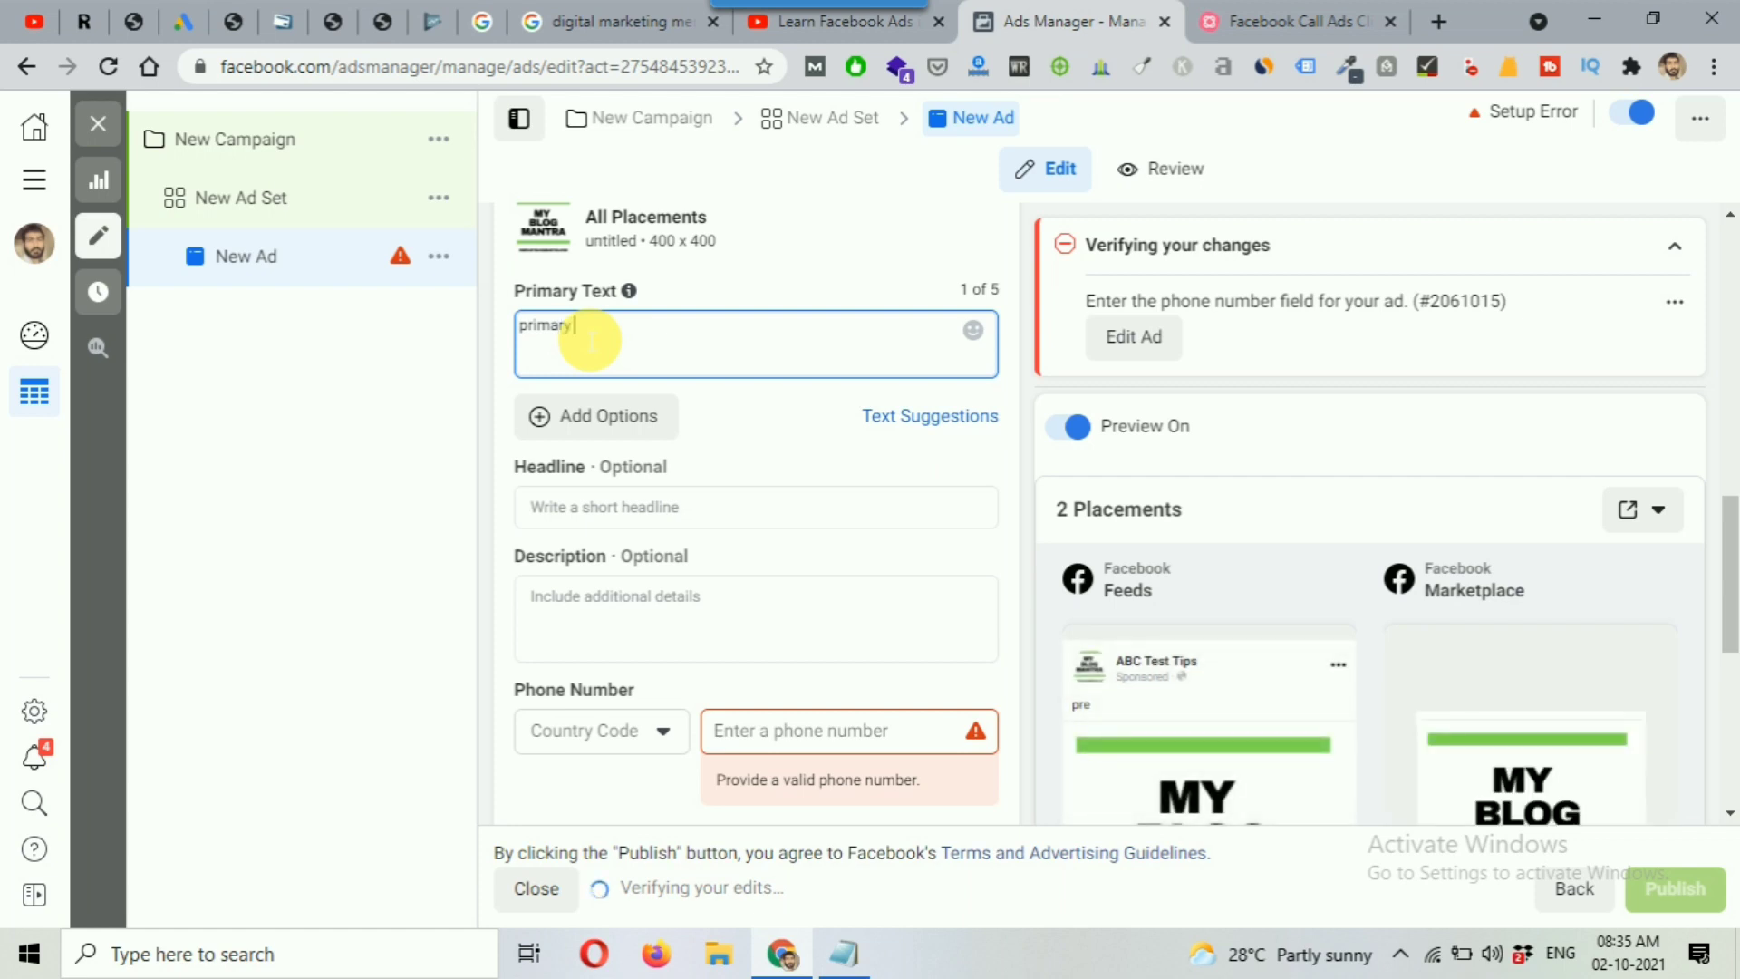
pyautogui.write(' yext')
pyautogui.press('BackSpace')
pyautogui.press('BackSpace')
pyautogui.press('BackSpace')
pyautogui.press('BackSpace')
pyautogui.write('text')
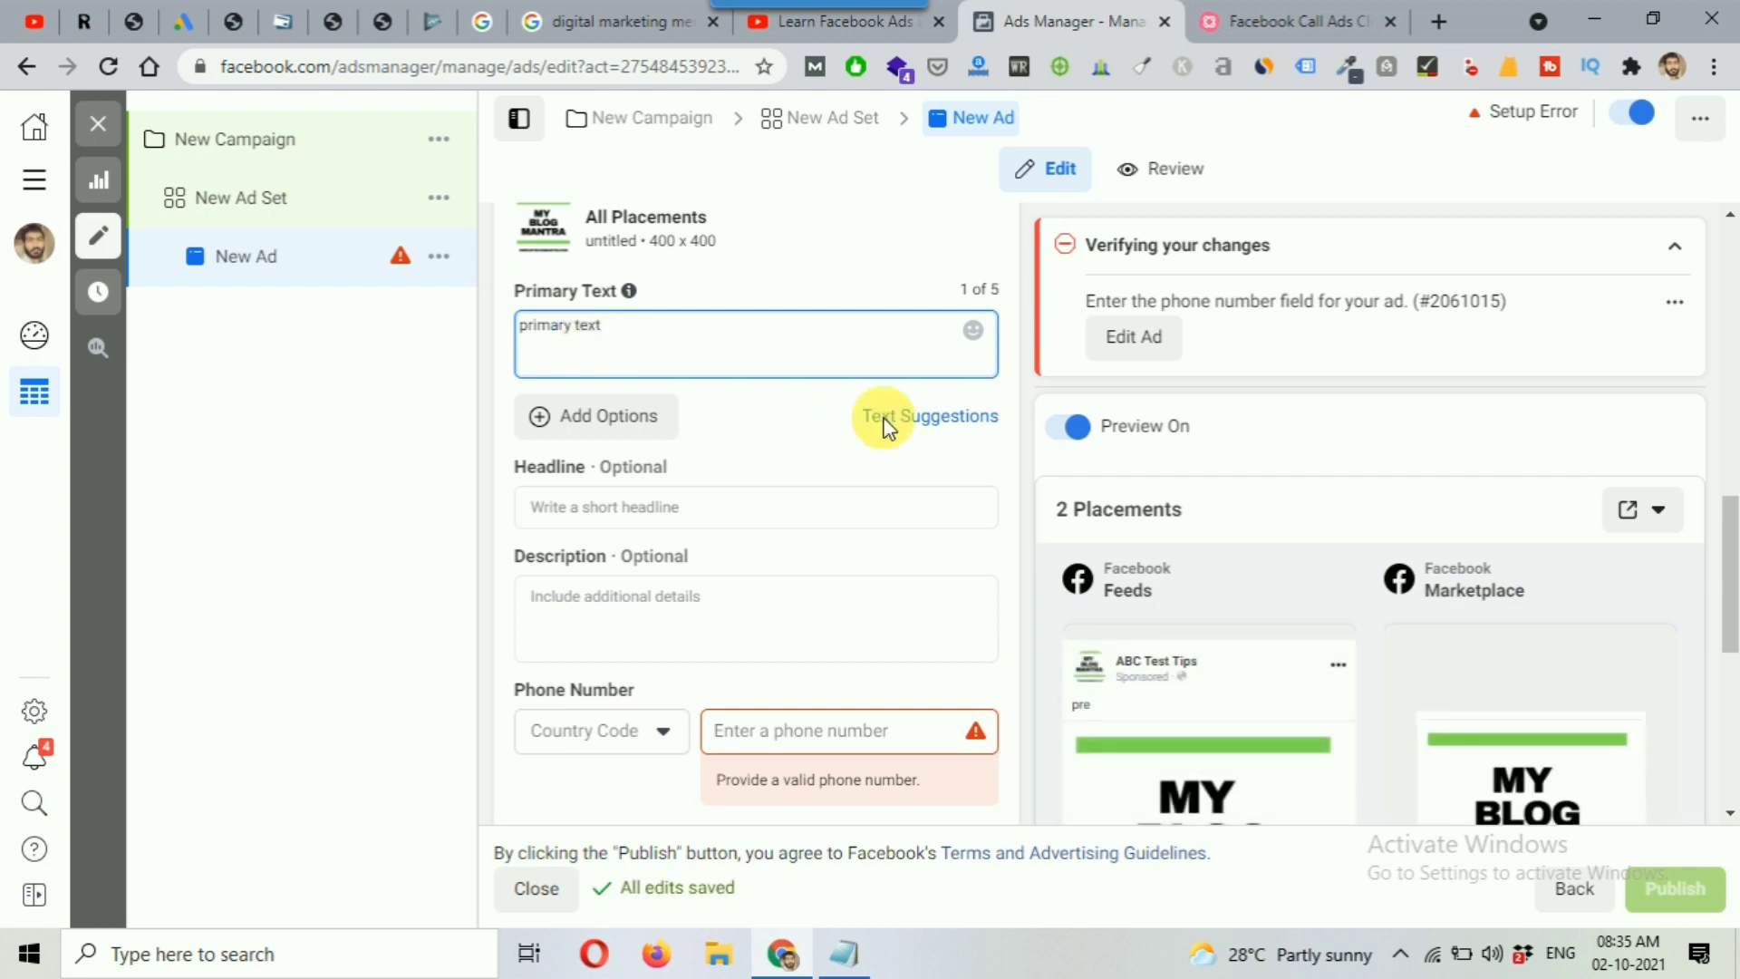
pyautogui.click(1153, 792)
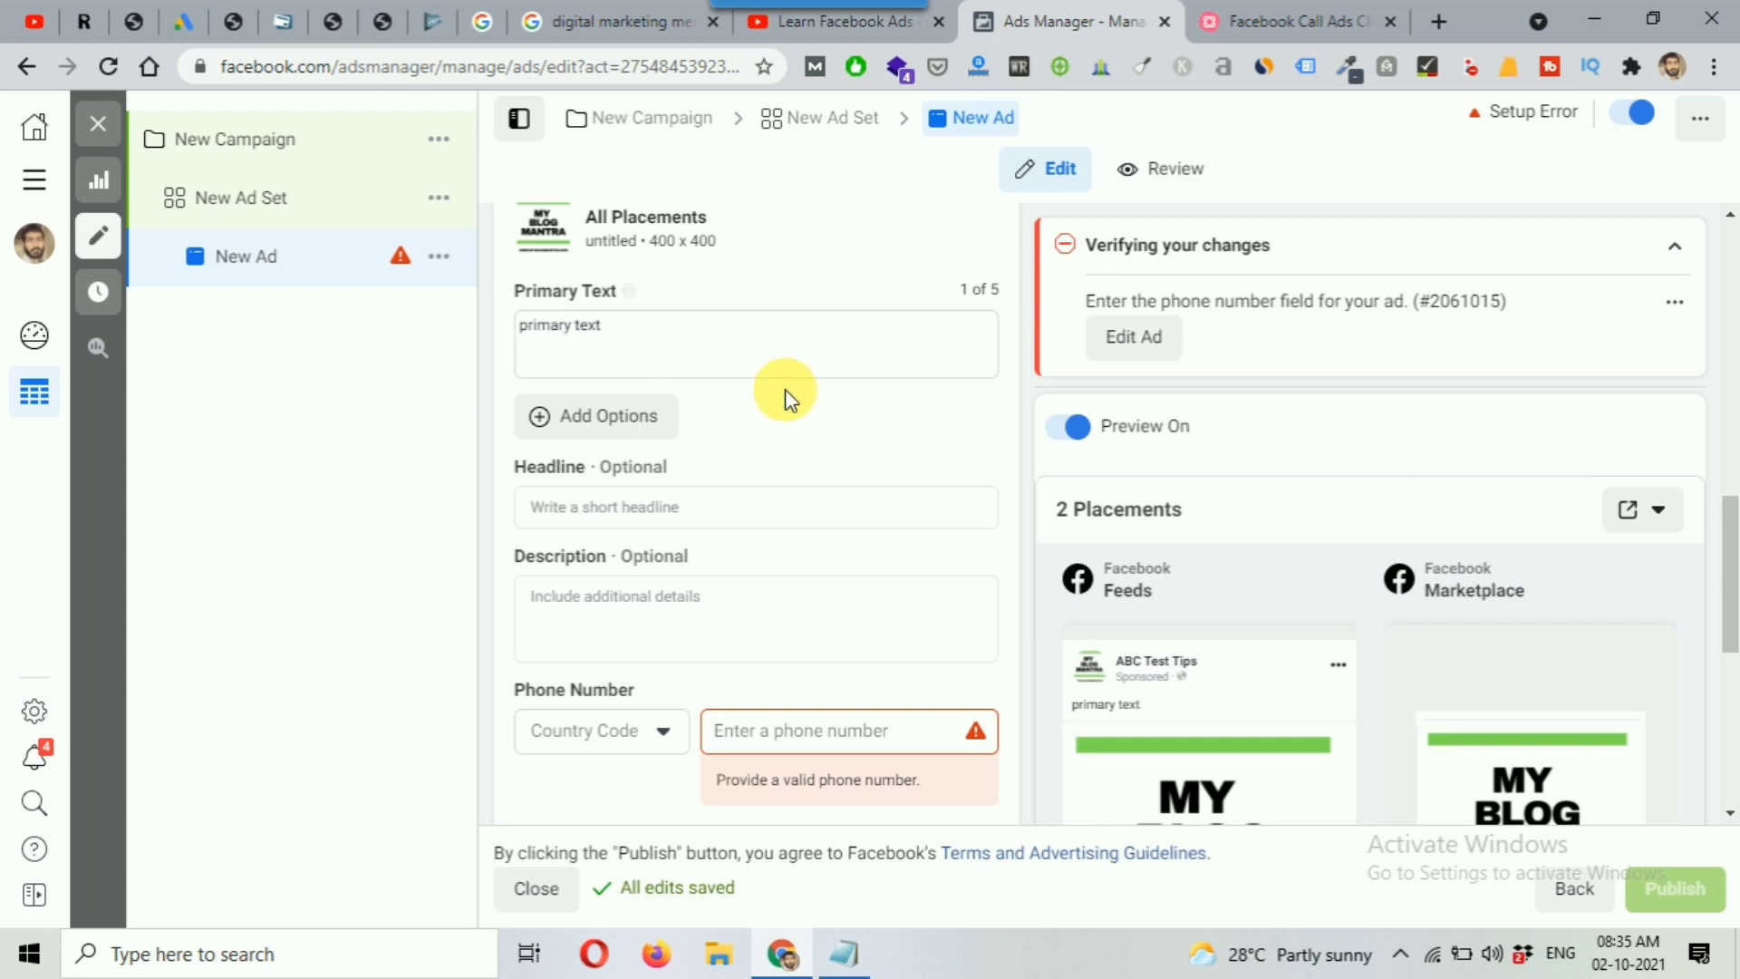
pyautogui.tripleClick(974, 289)
# Set the ad's headline to "Hurry Up Call Now!" and check it in the placement previews
pyautogui.scroll(-1, 734, 489)
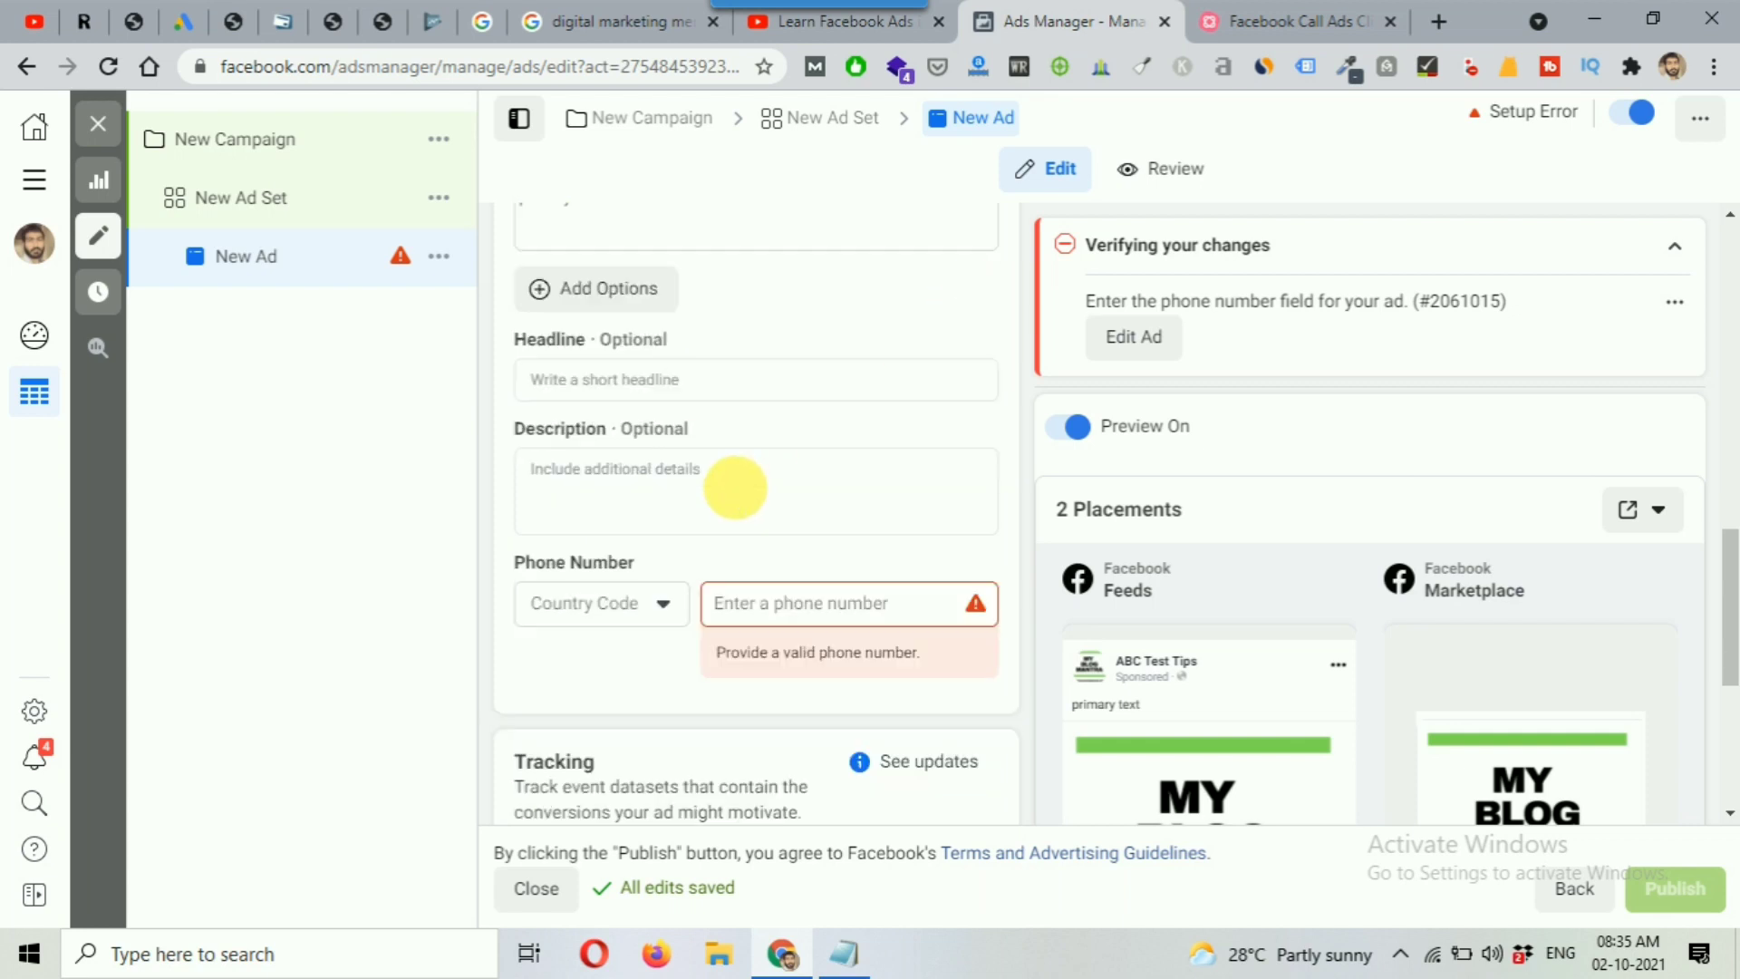
pyautogui.click(590, 397)
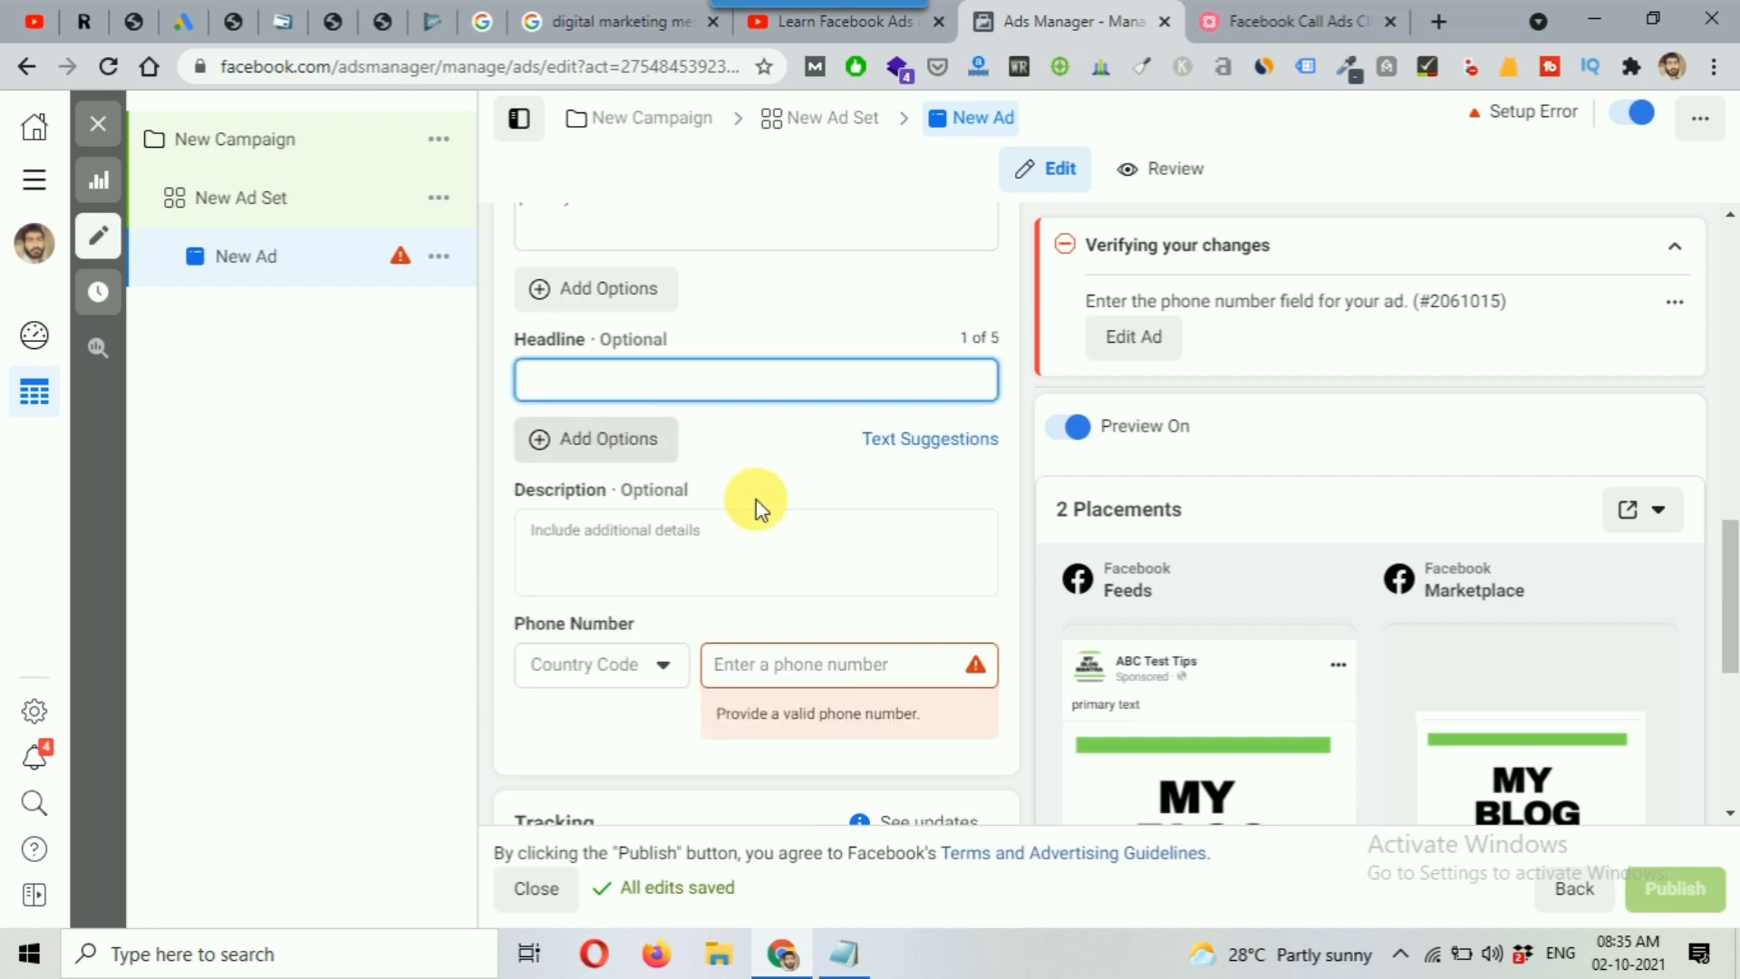
pyautogui.scroll(-1, 1233, 670)
pyautogui.scroll(-3, 1214, 650)
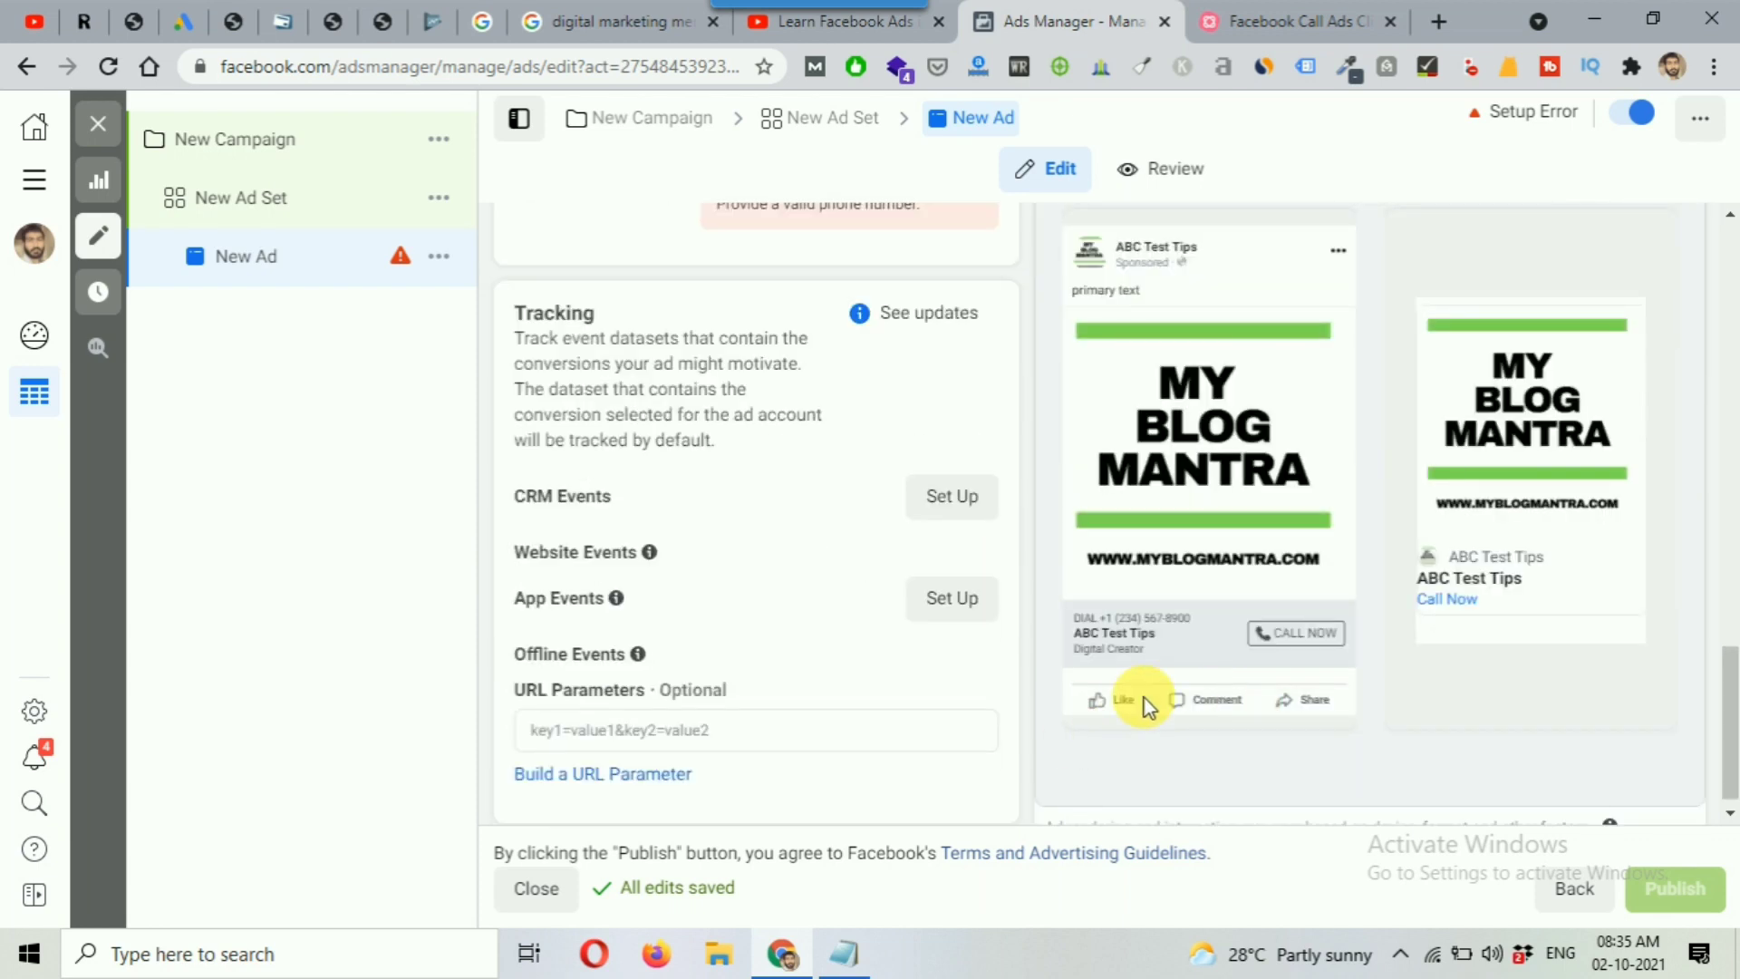
pyautogui.scroll(3, 692, 489)
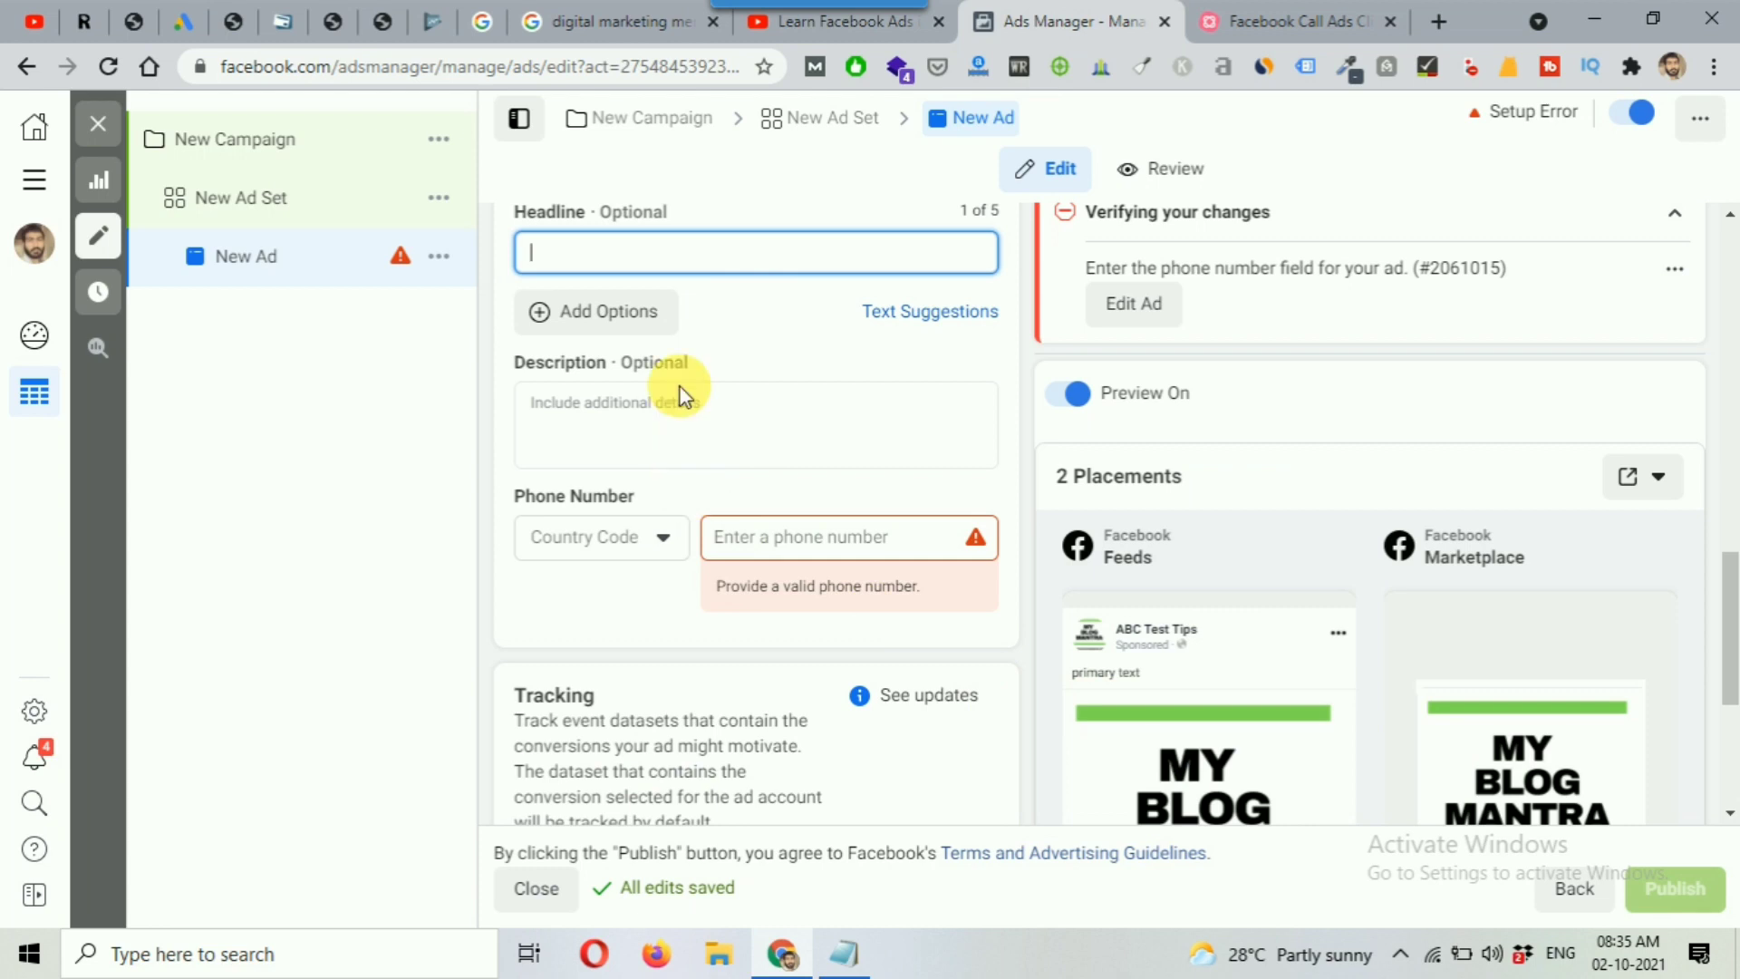
pyautogui.write('Hurry Up Call Now!')
pyautogui.scroll(-3, 1117, 583)
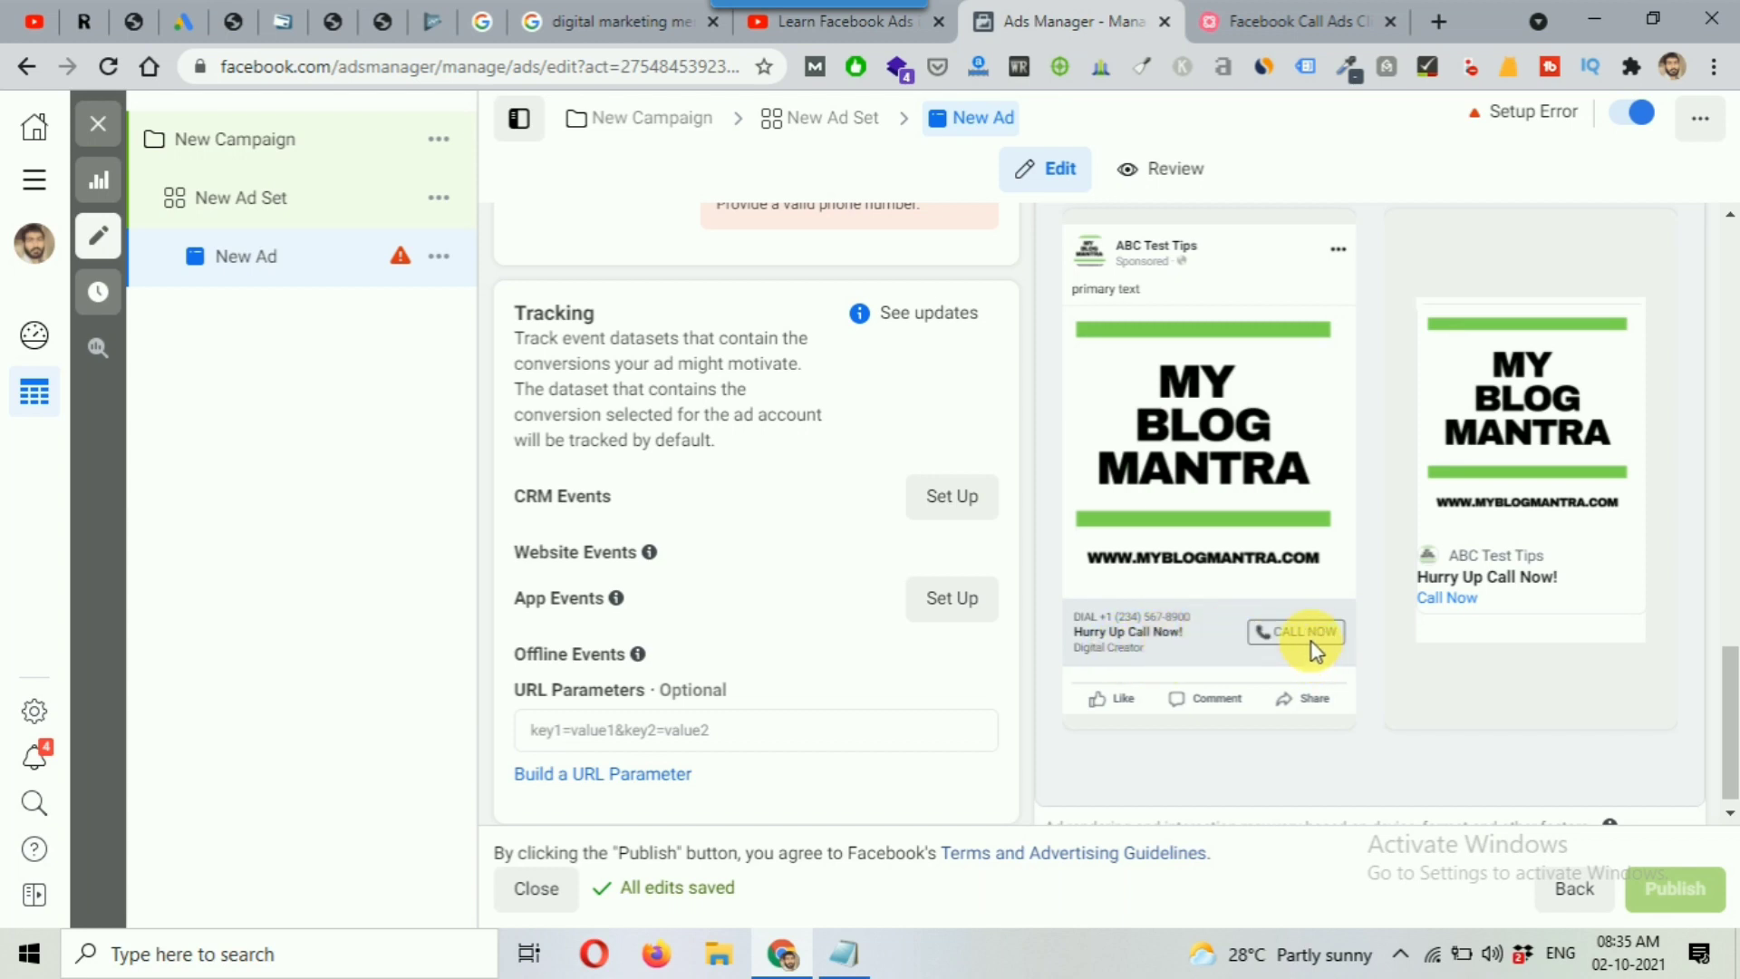
pyautogui.scroll(7, 835, 496)
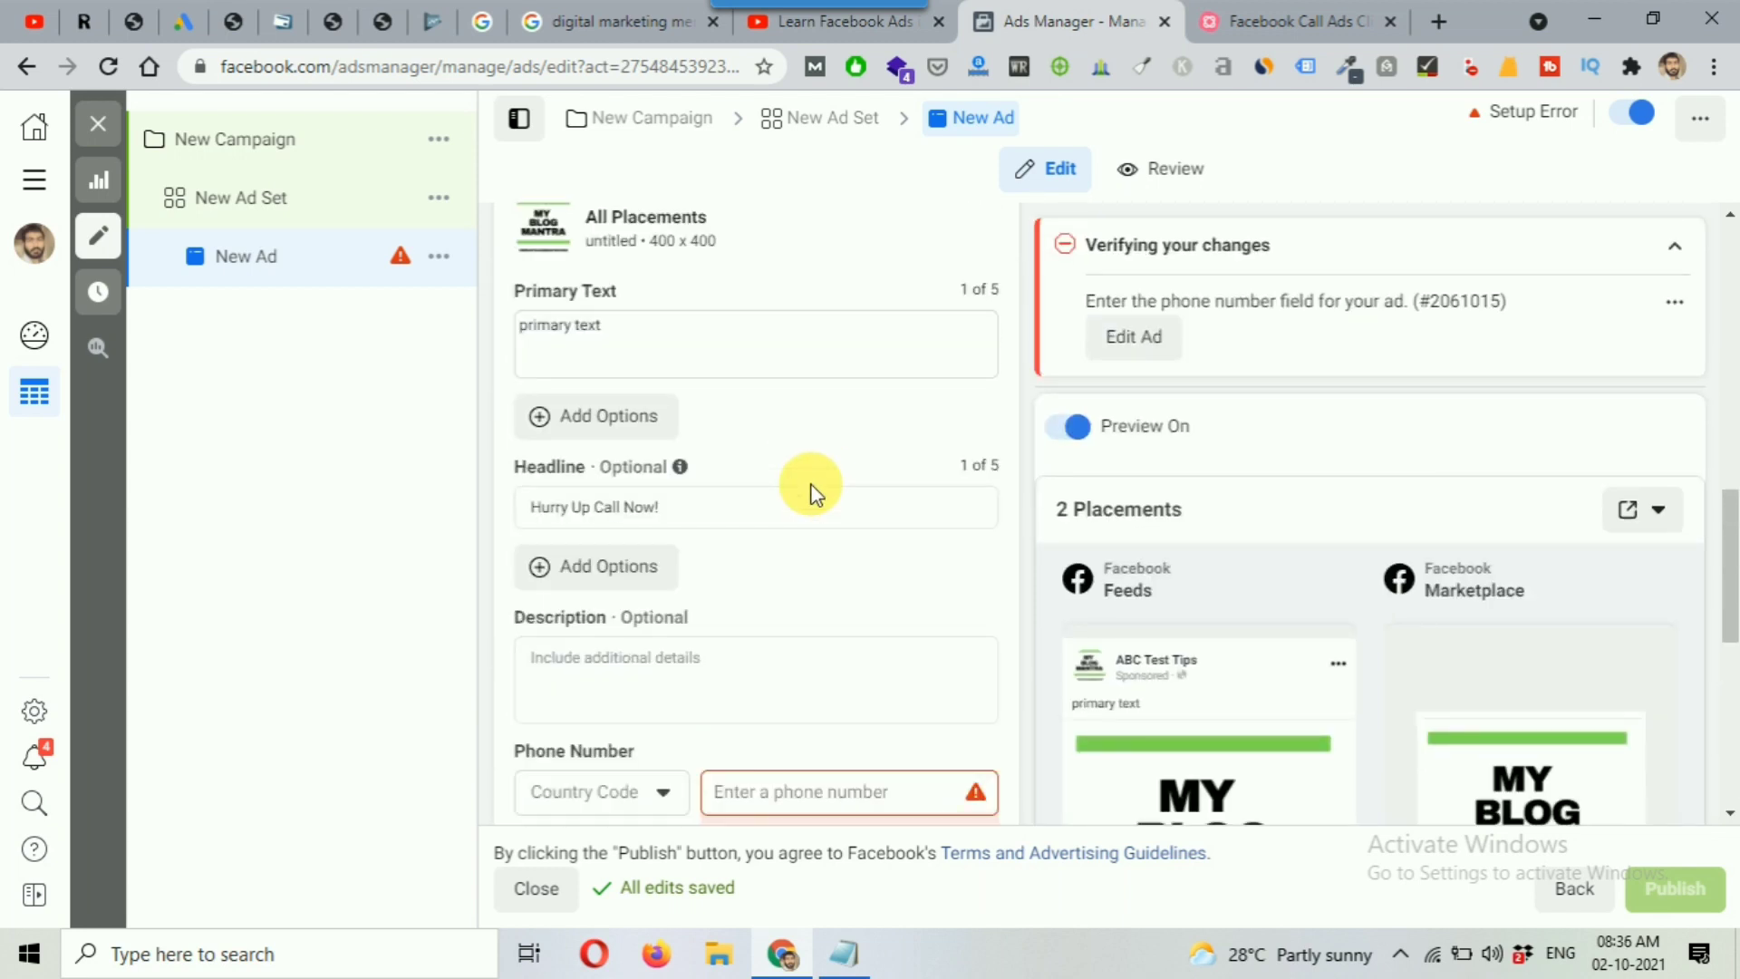
# Choose the +91 country code for the ad's phone number and enter the business phone number
pyautogui.scroll(-3, 811, 494)
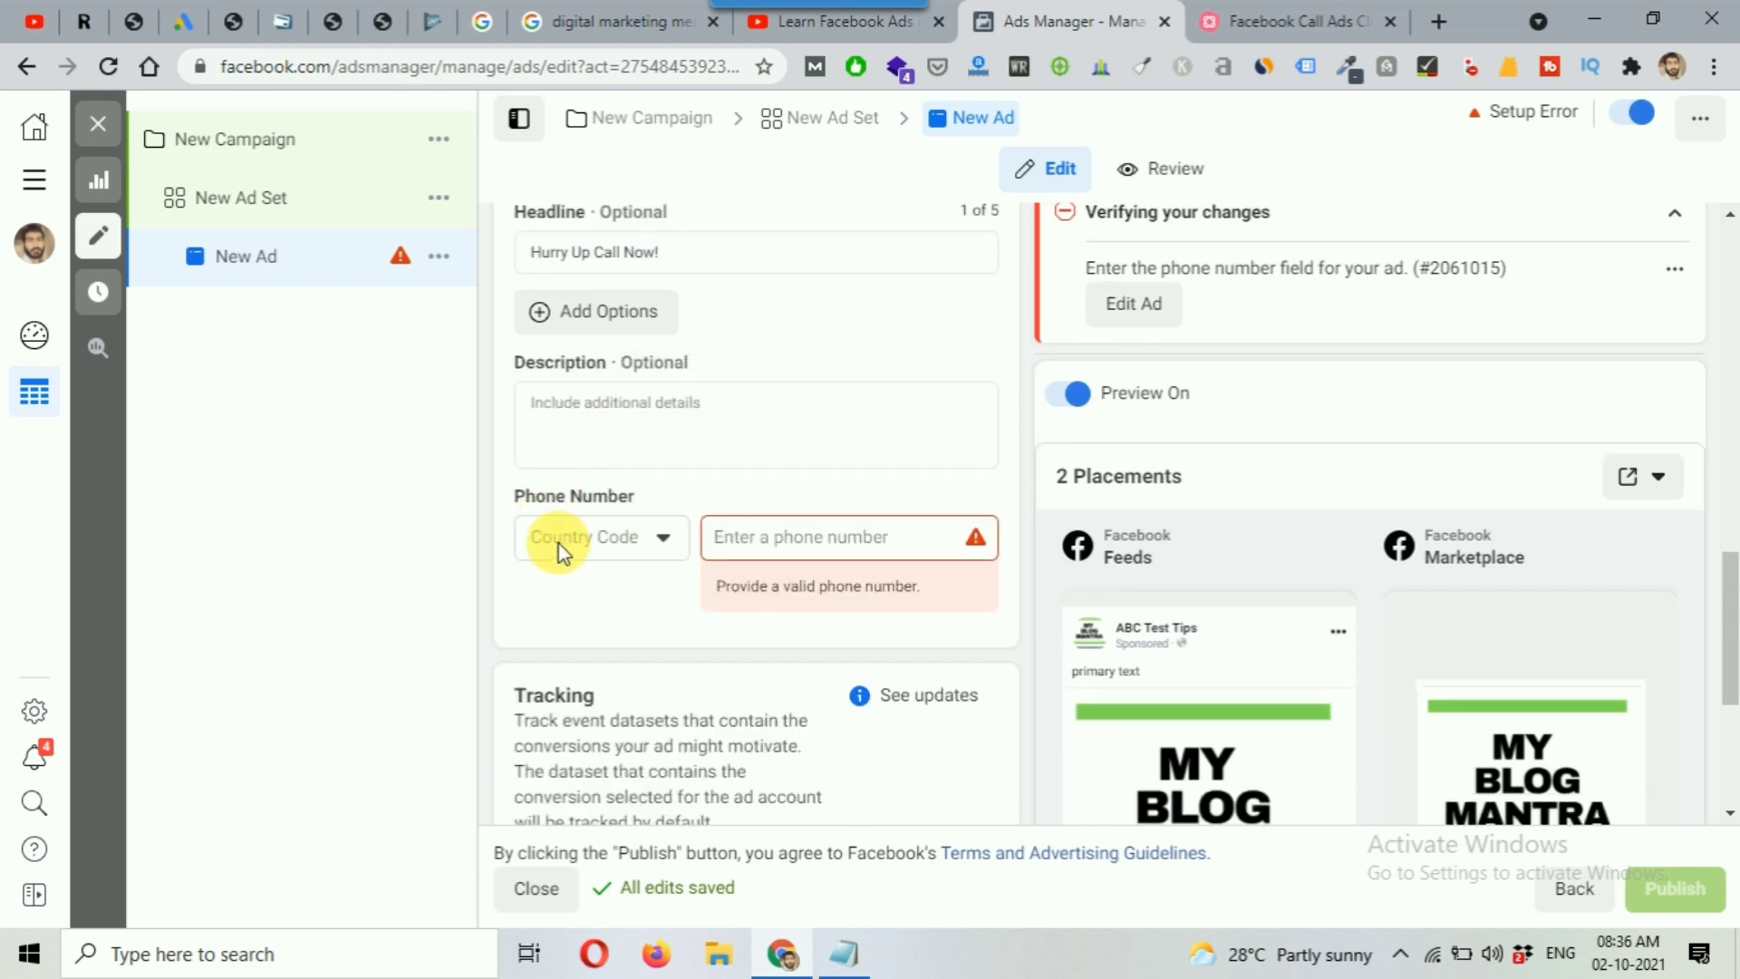
pyautogui.click(609, 538)
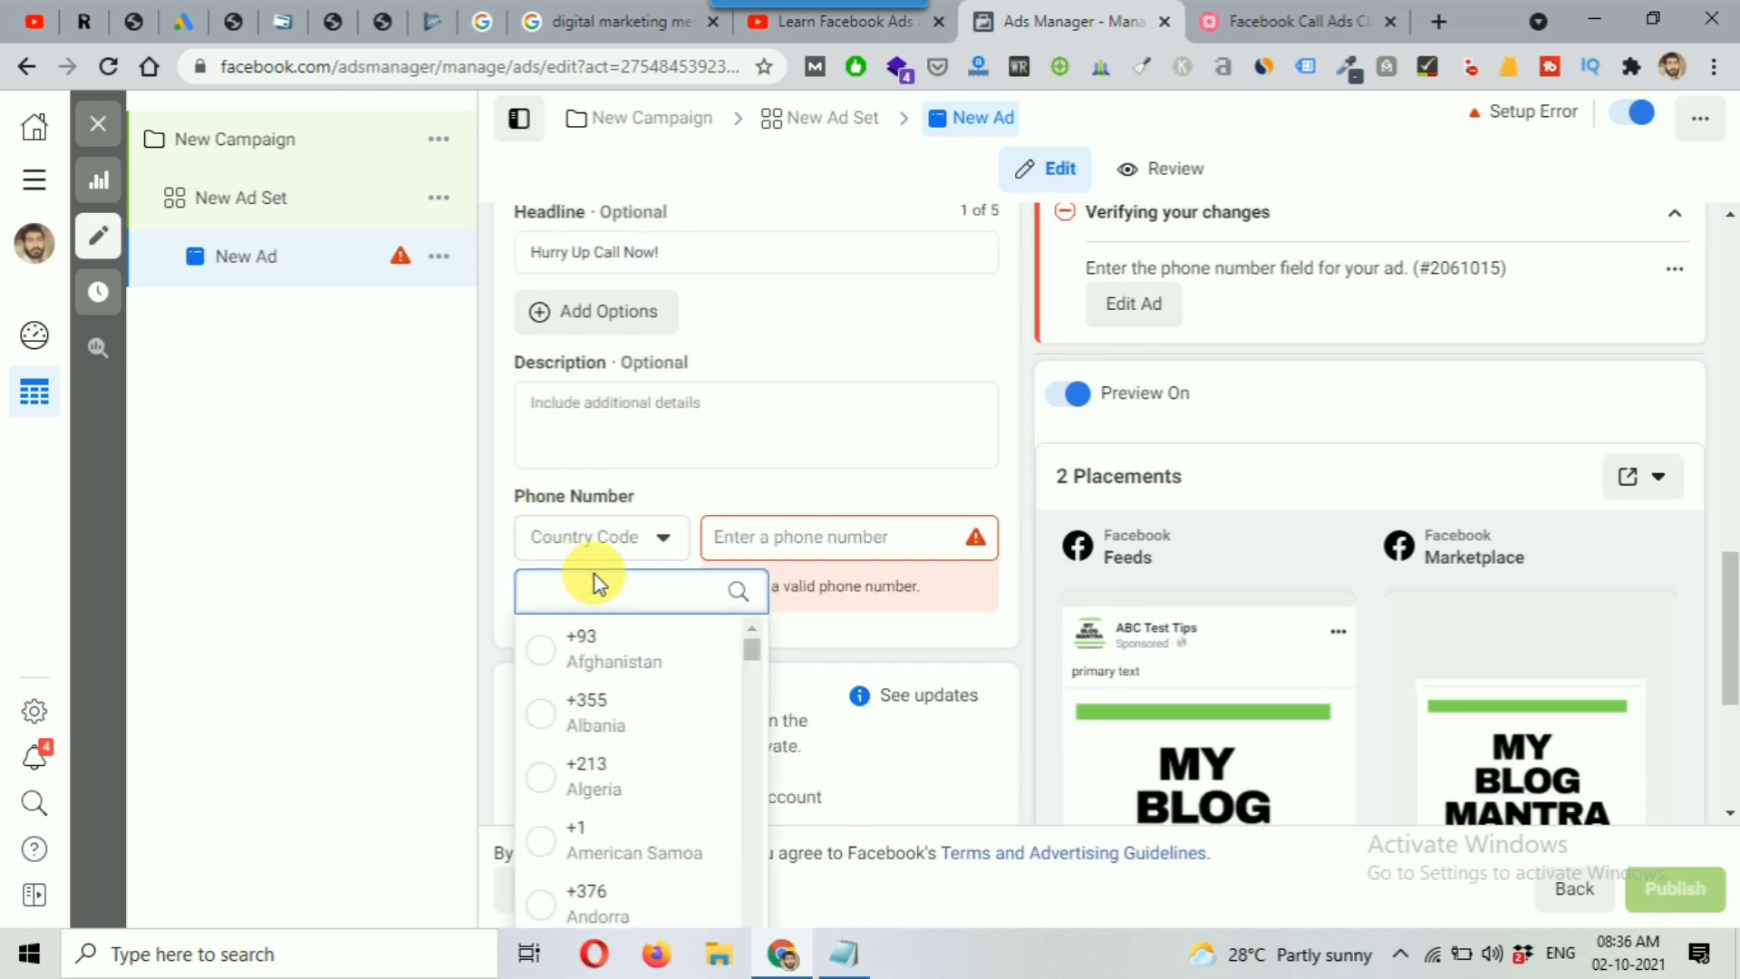
pyautogui.write('91')
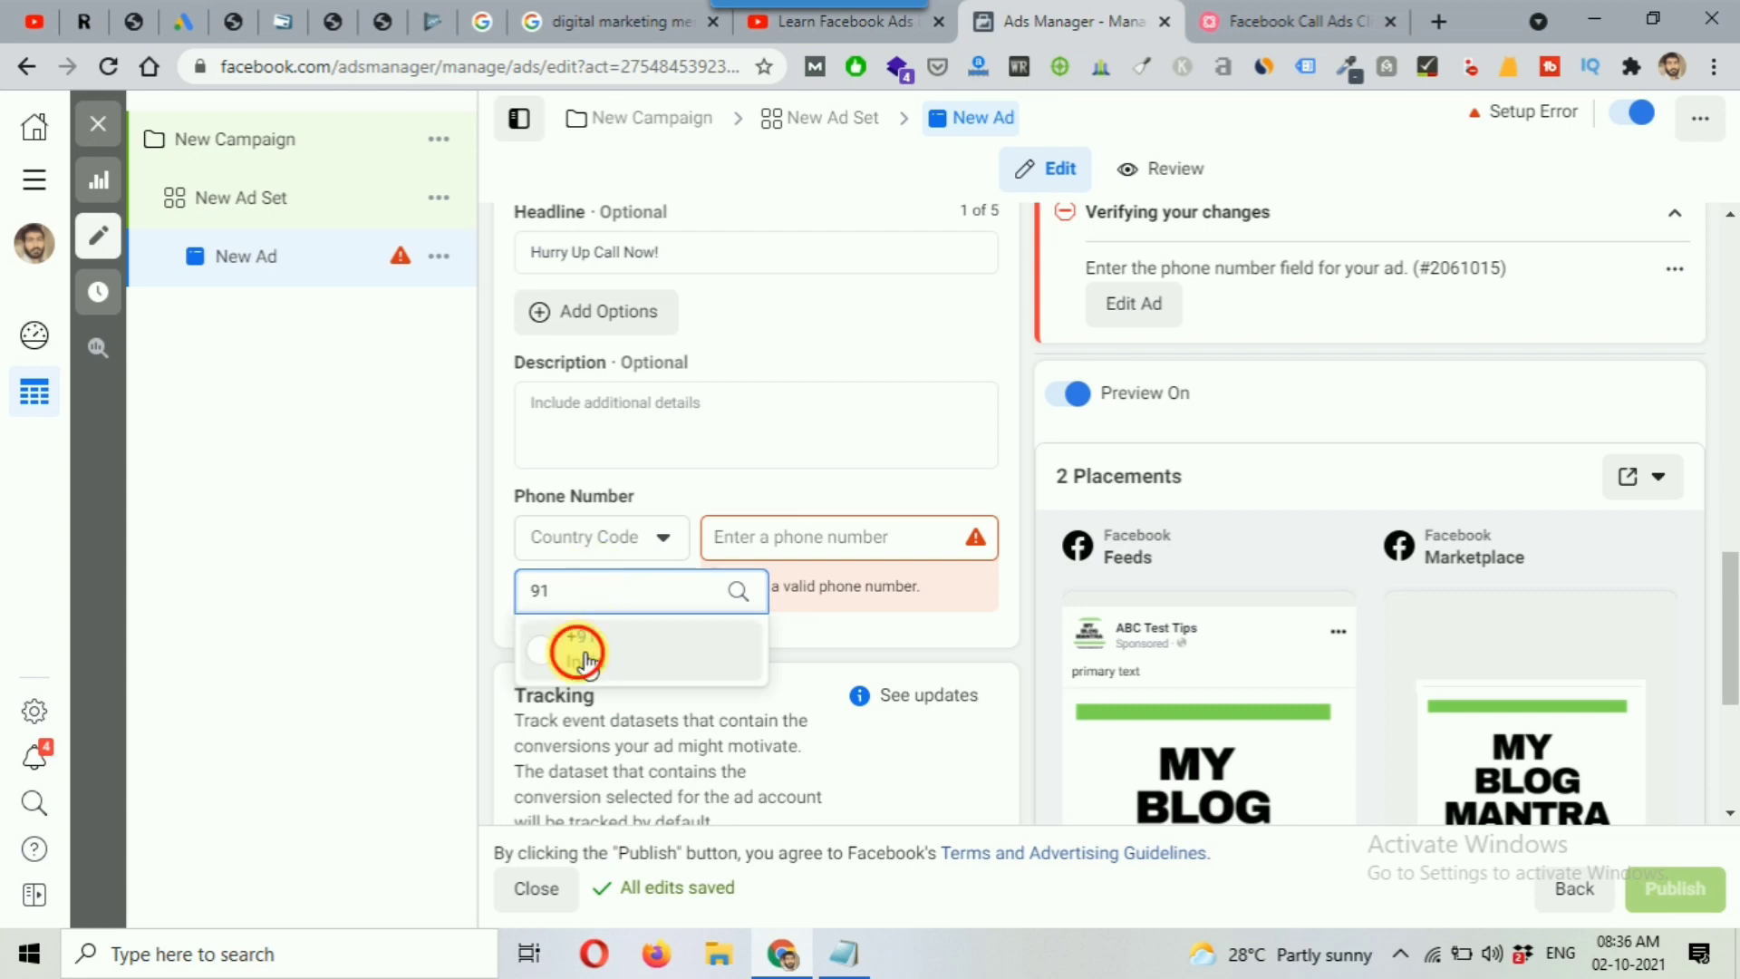
pyautogui.press('Return')
pyautogui.click(779, 539)
pyautogui.write('9')
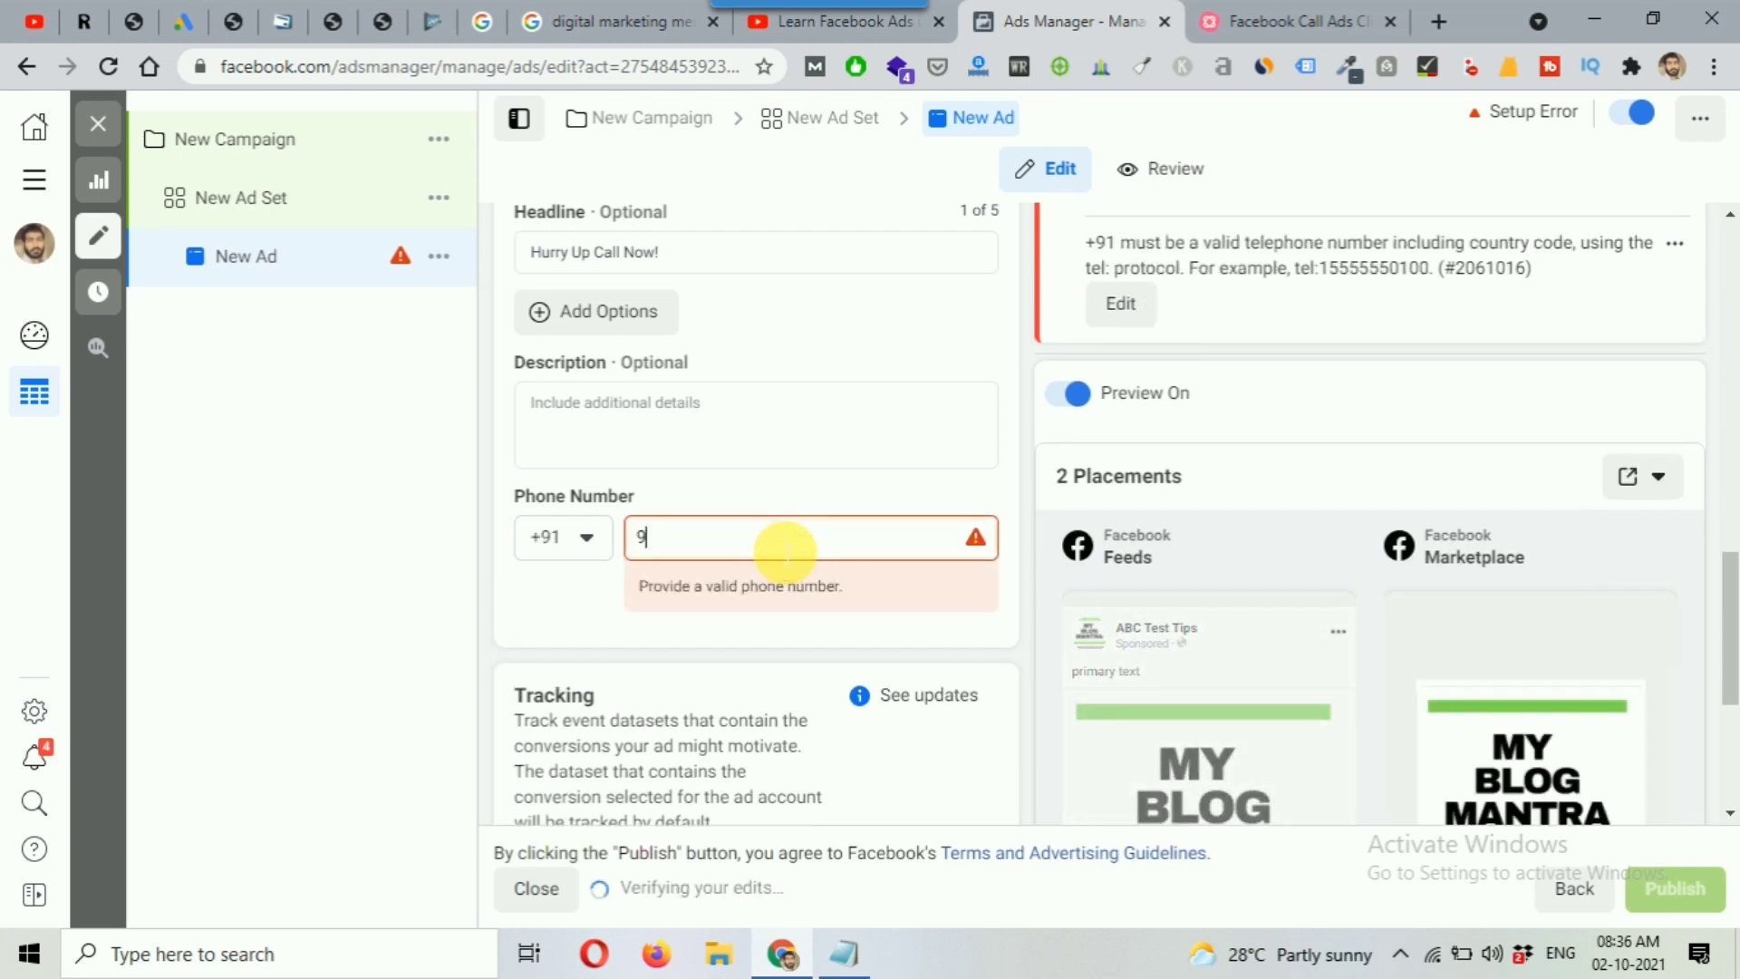
pyautogui.write('99999')
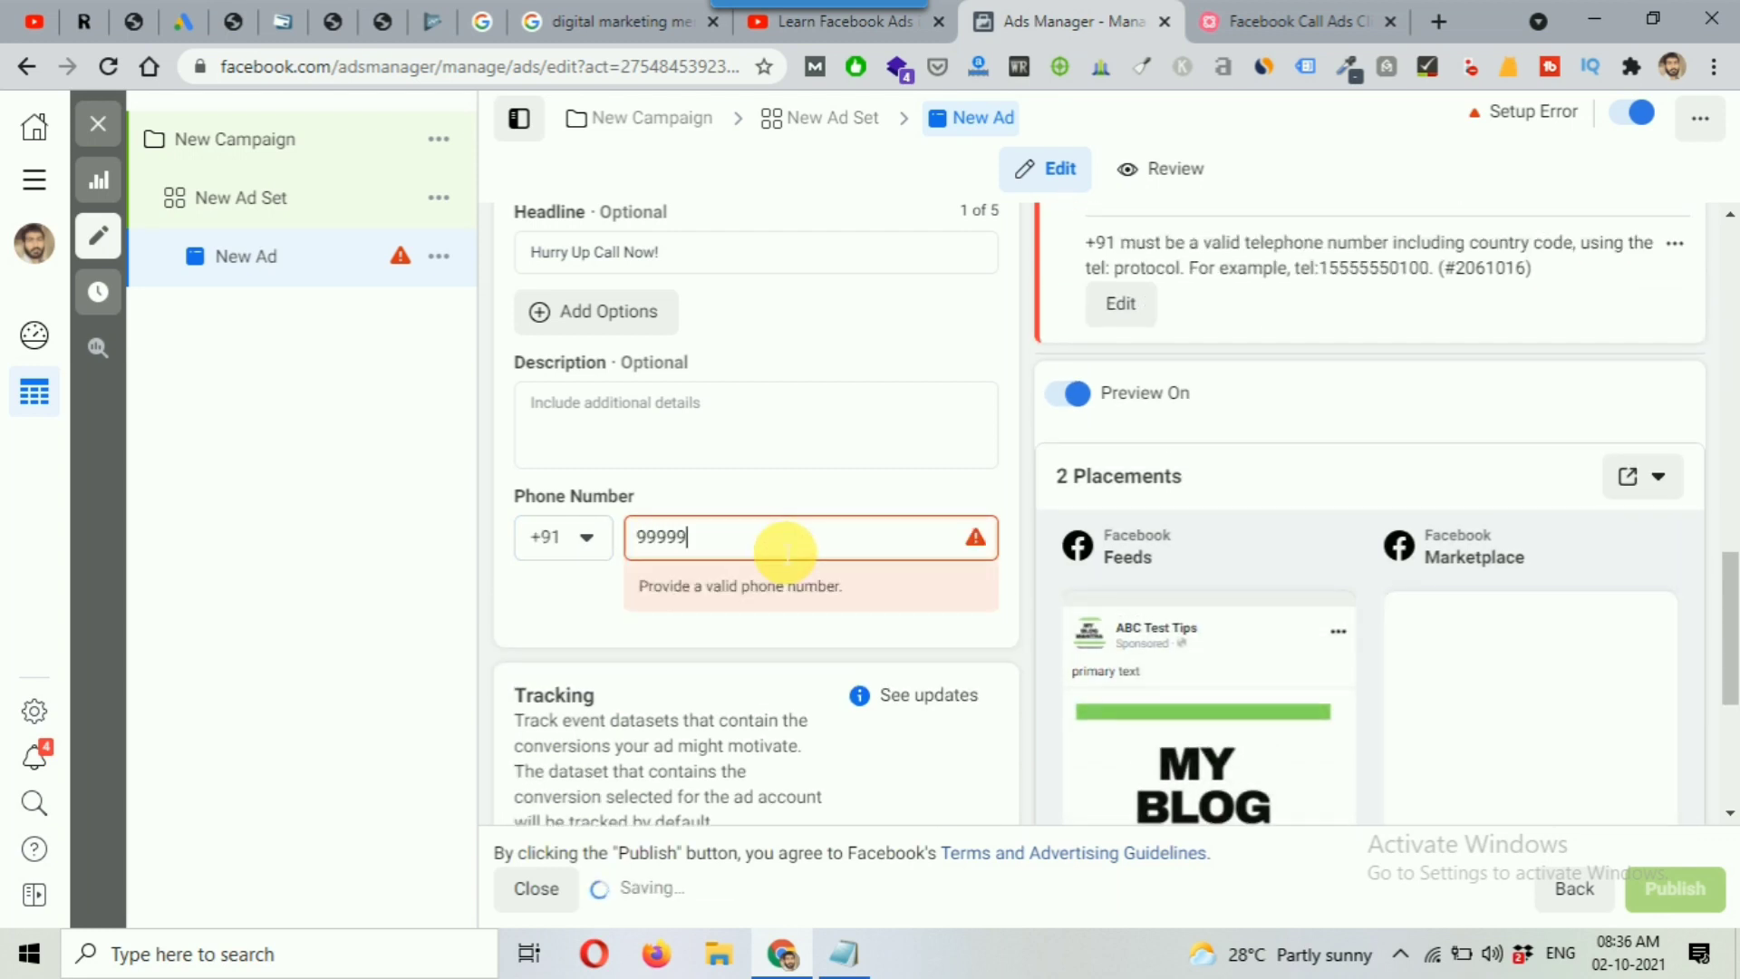
pyautogui.write('9999')
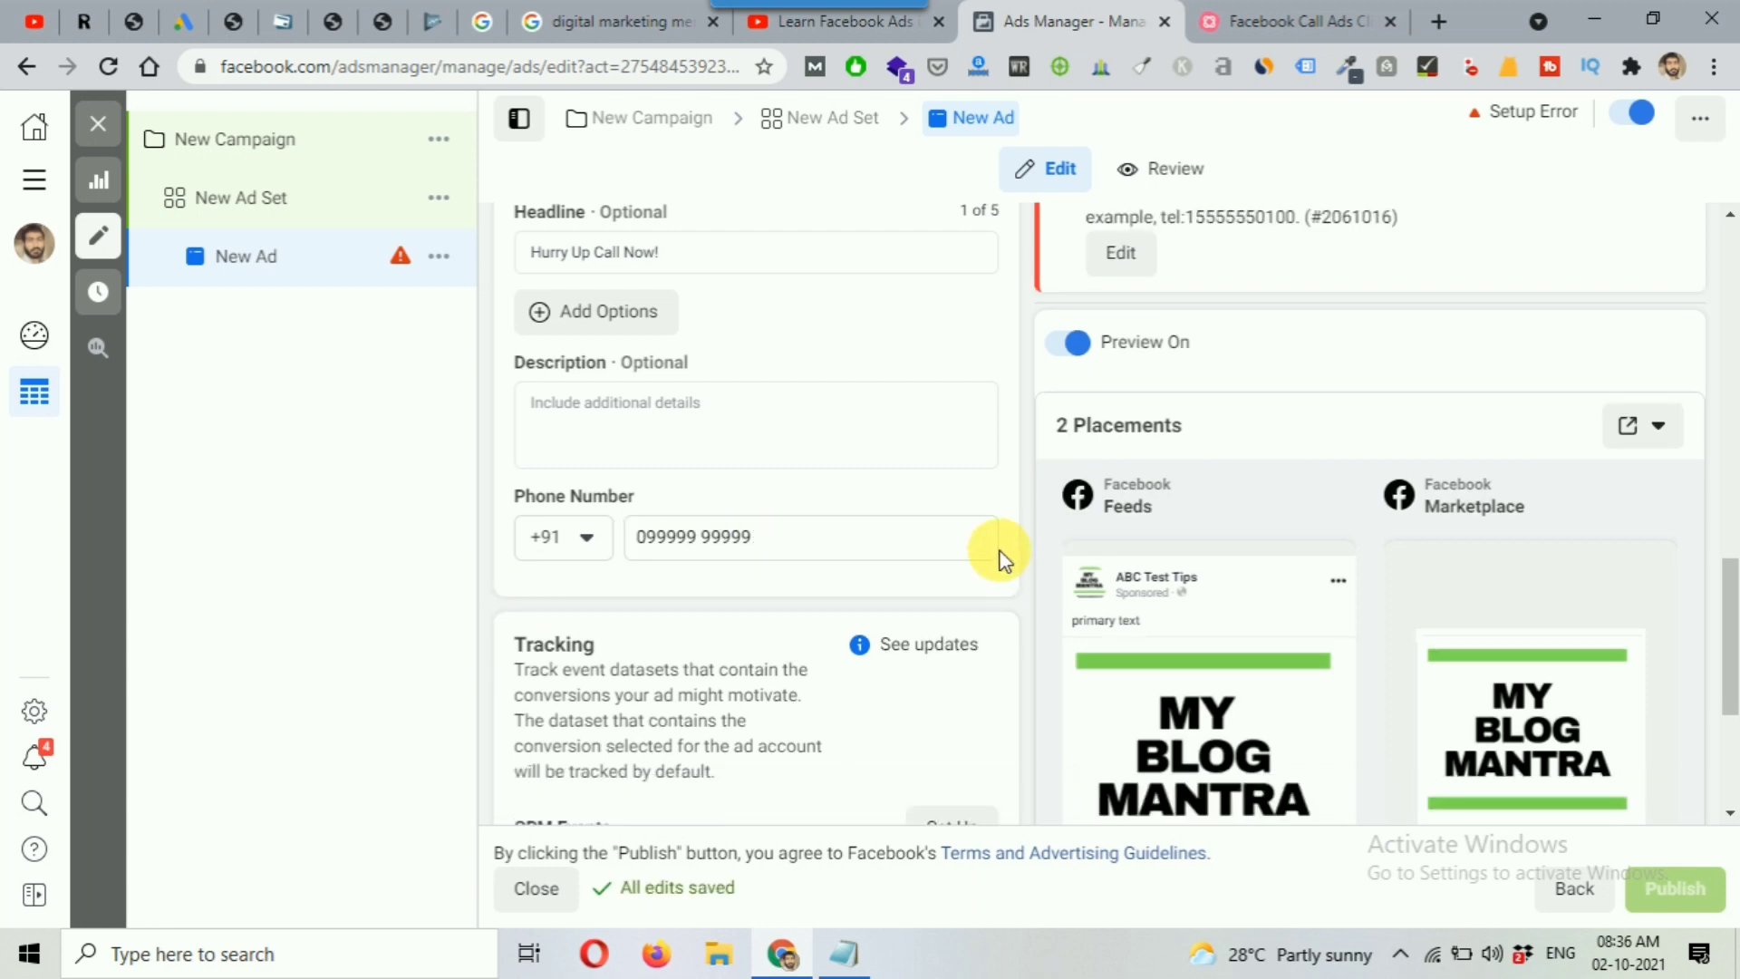
# Review the ad preview's call button, the tracking settings and the phone number error for the ad
pyautogui.scroll(-2, 1017, 622)
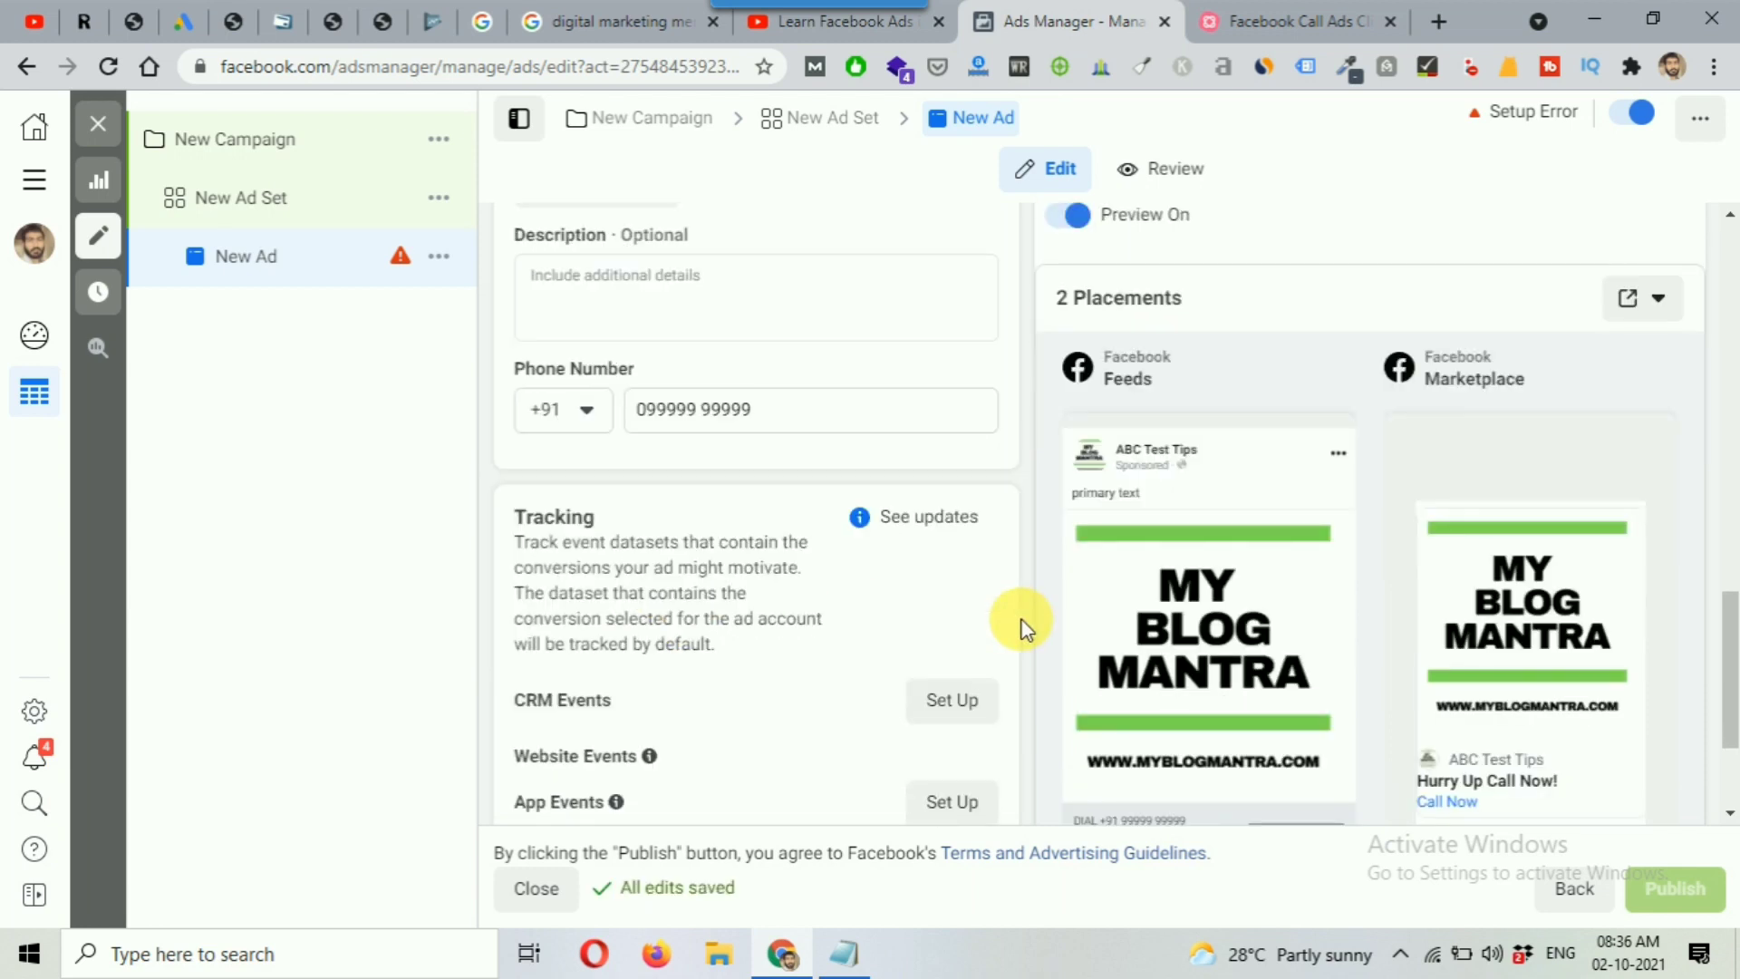
pyautogui.scroll(-3, 1118, 600)
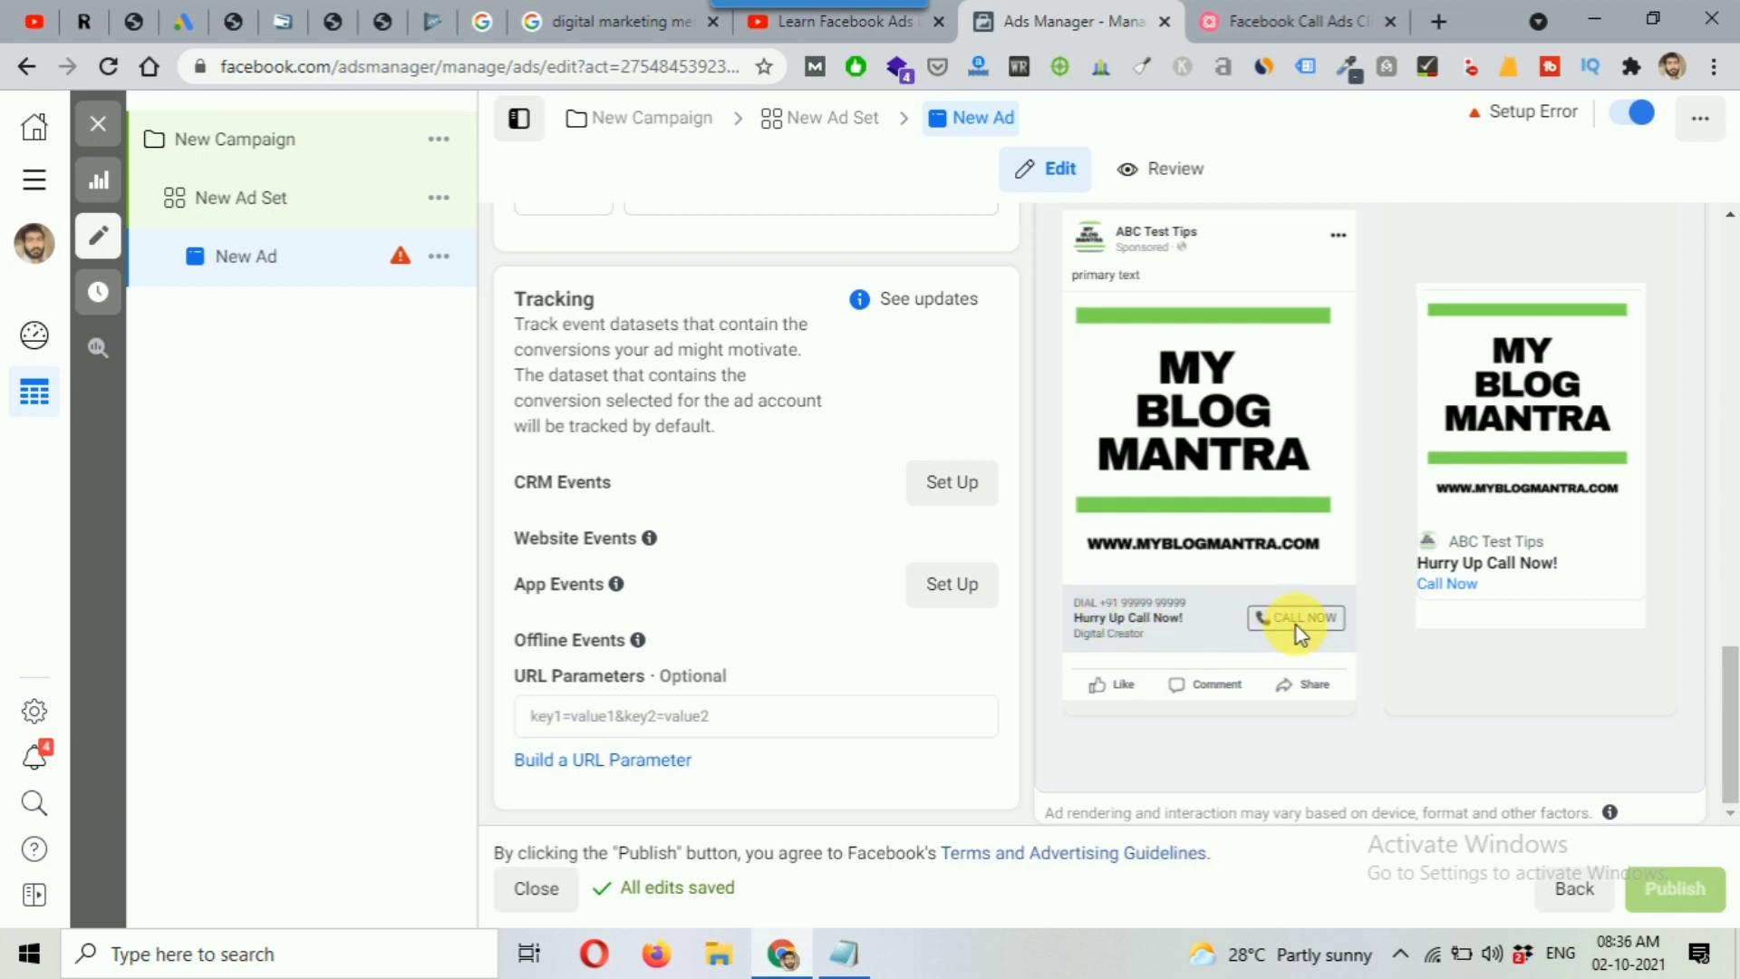
pyautogui.scroll(2, 906, 544)
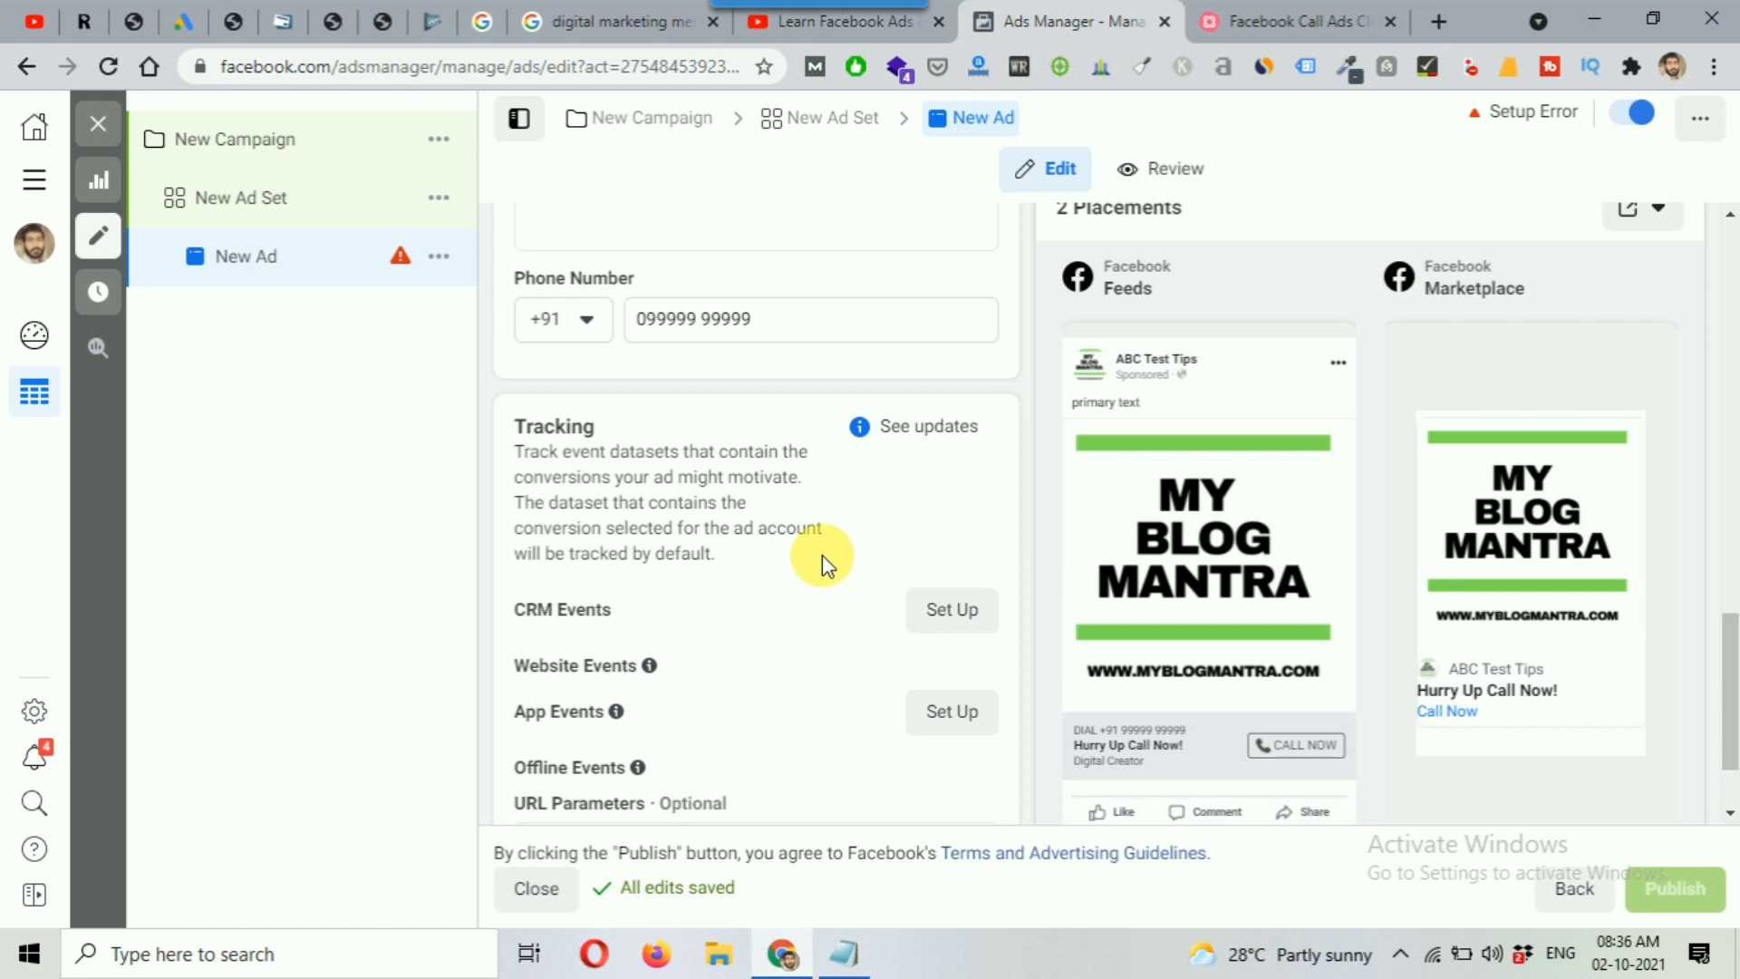
pyautogui.scroll(-1, 823, 555)
pyautogui.scroll(10, 1068, 555)
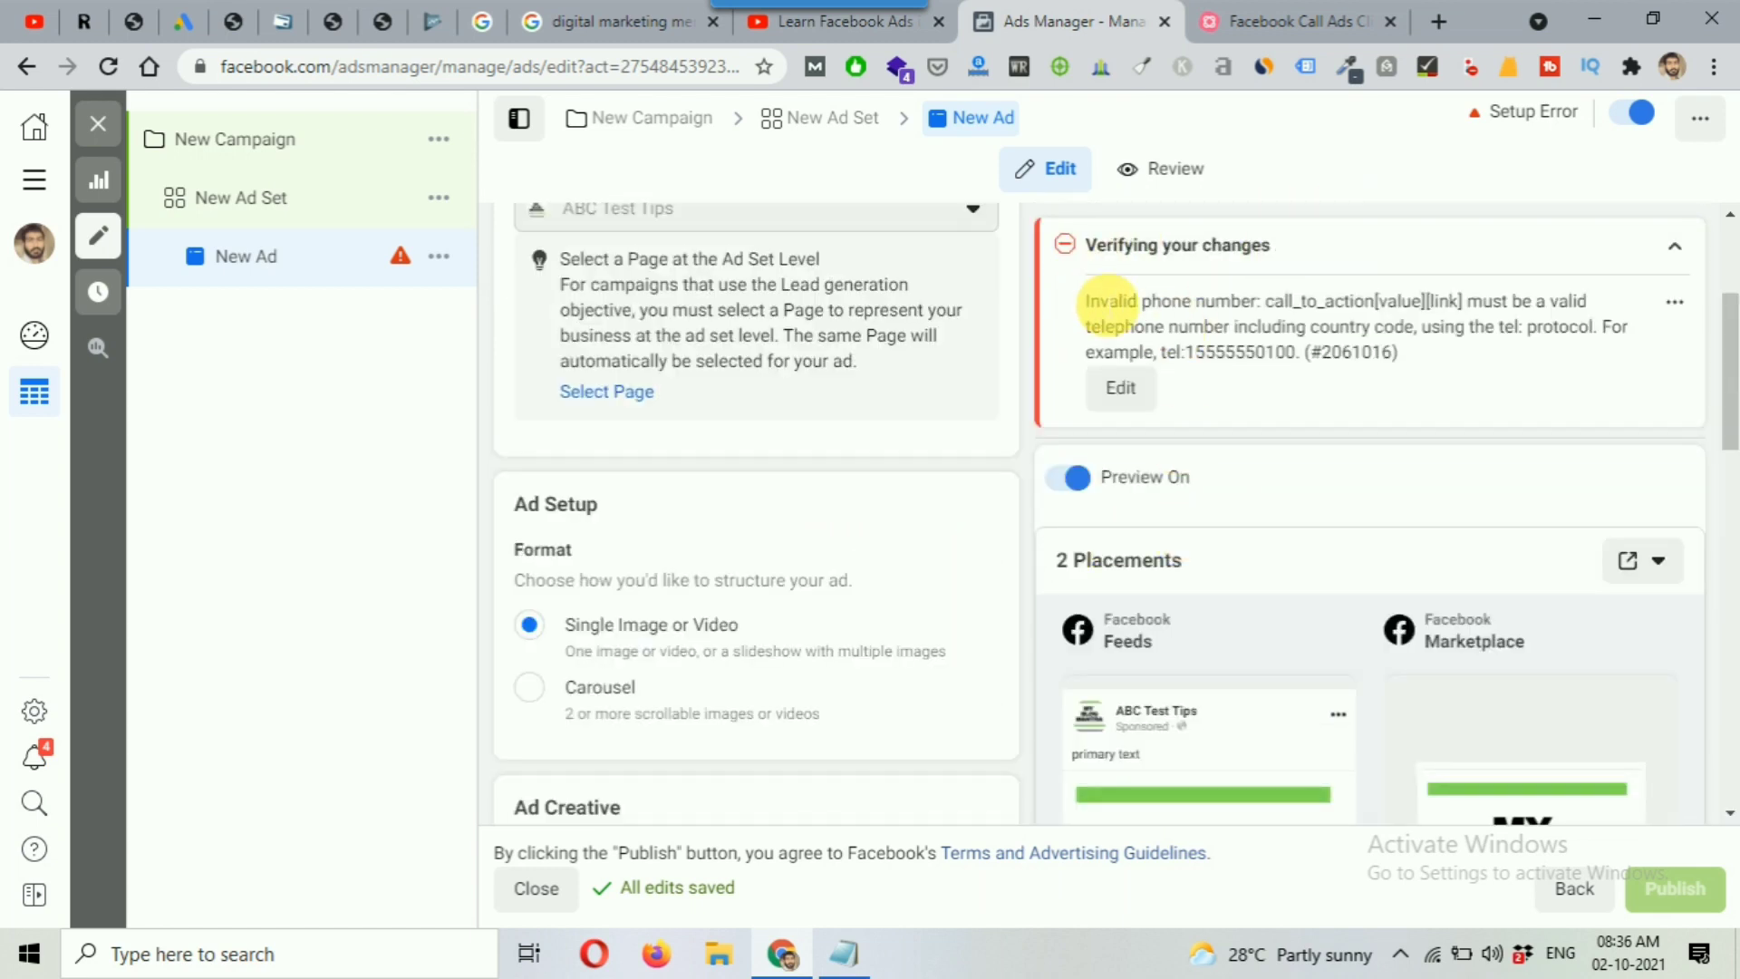
pyautogui.moveTo(1086, 300); pyautogui.dragTo(1514, 362)
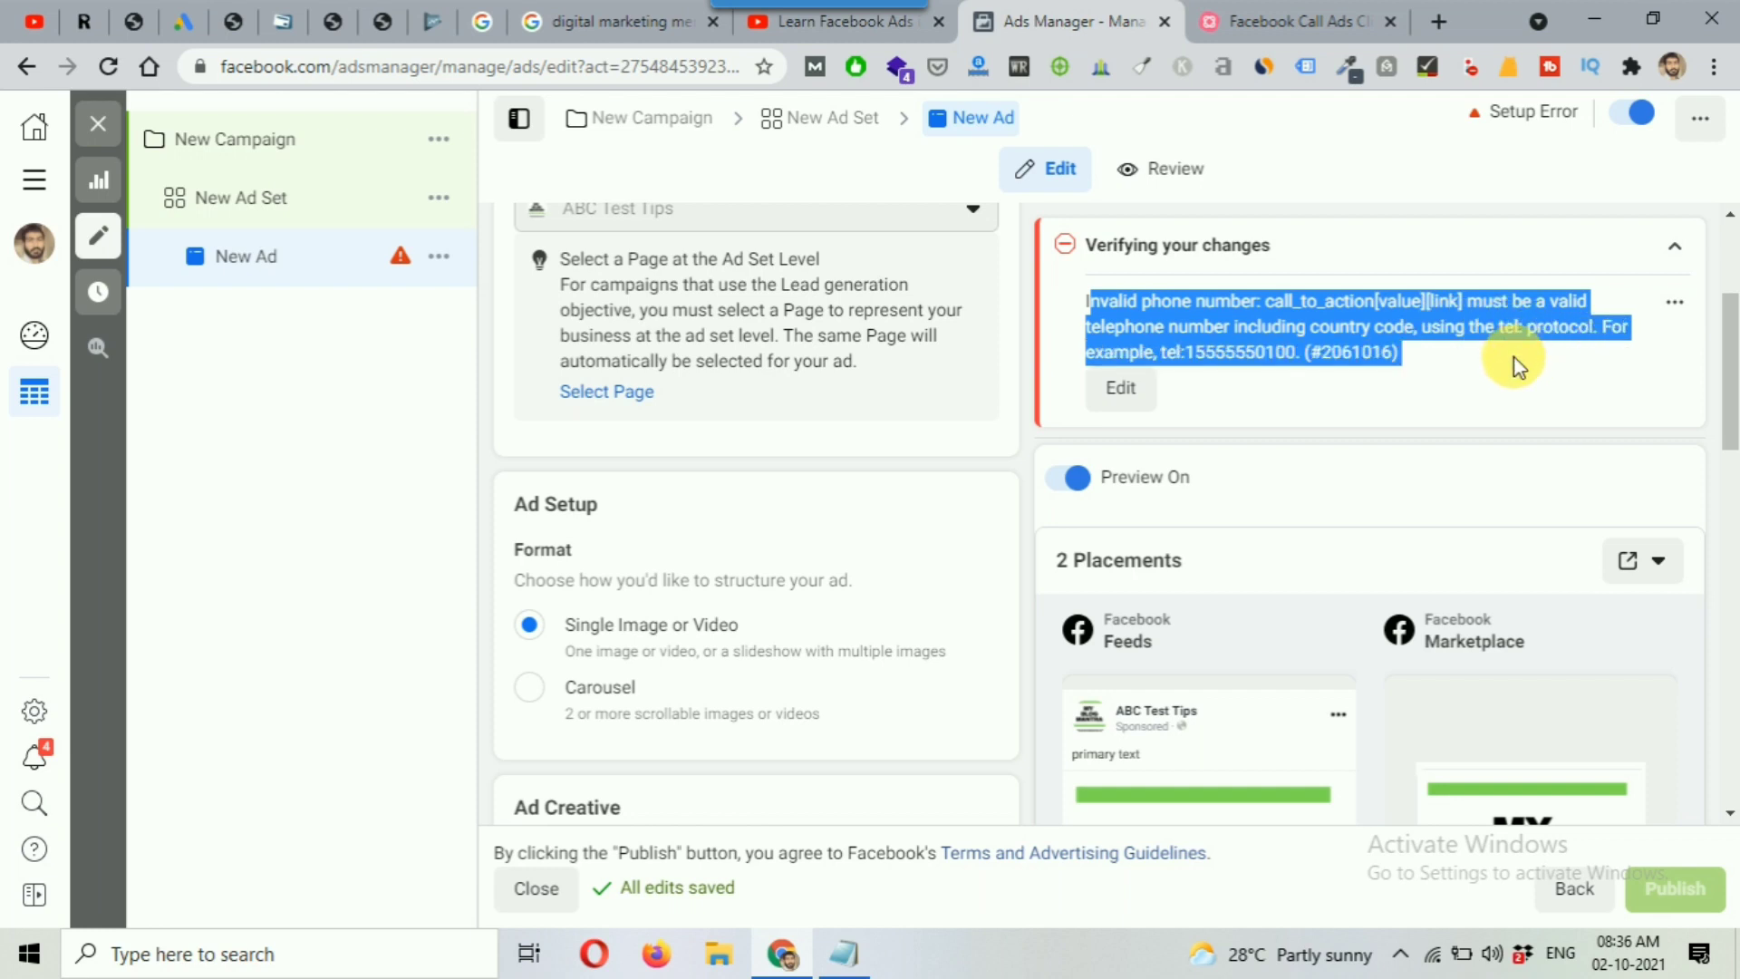
pyautogui.scroll(-7, 802, 587)
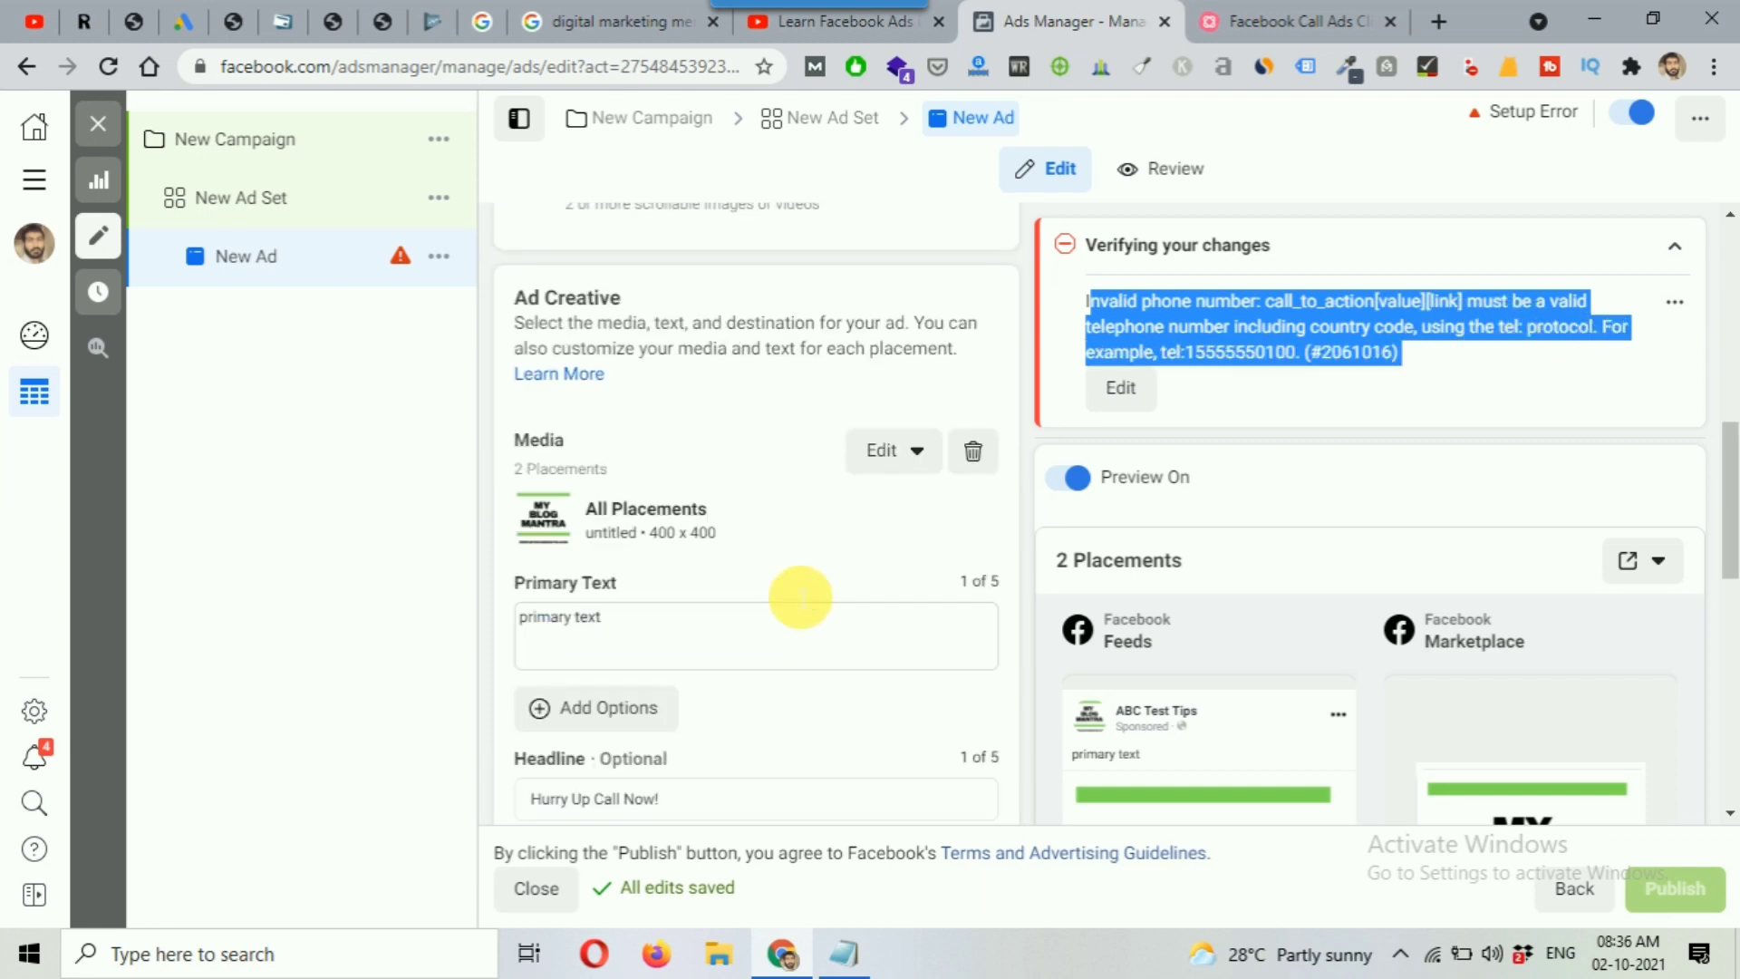
# Review the ad's creative text, headline and phone number, its Feeds and Marketplace previews, the tracking settings and whether publishing is available
pyautogui.scroll(-4, 583, 633)
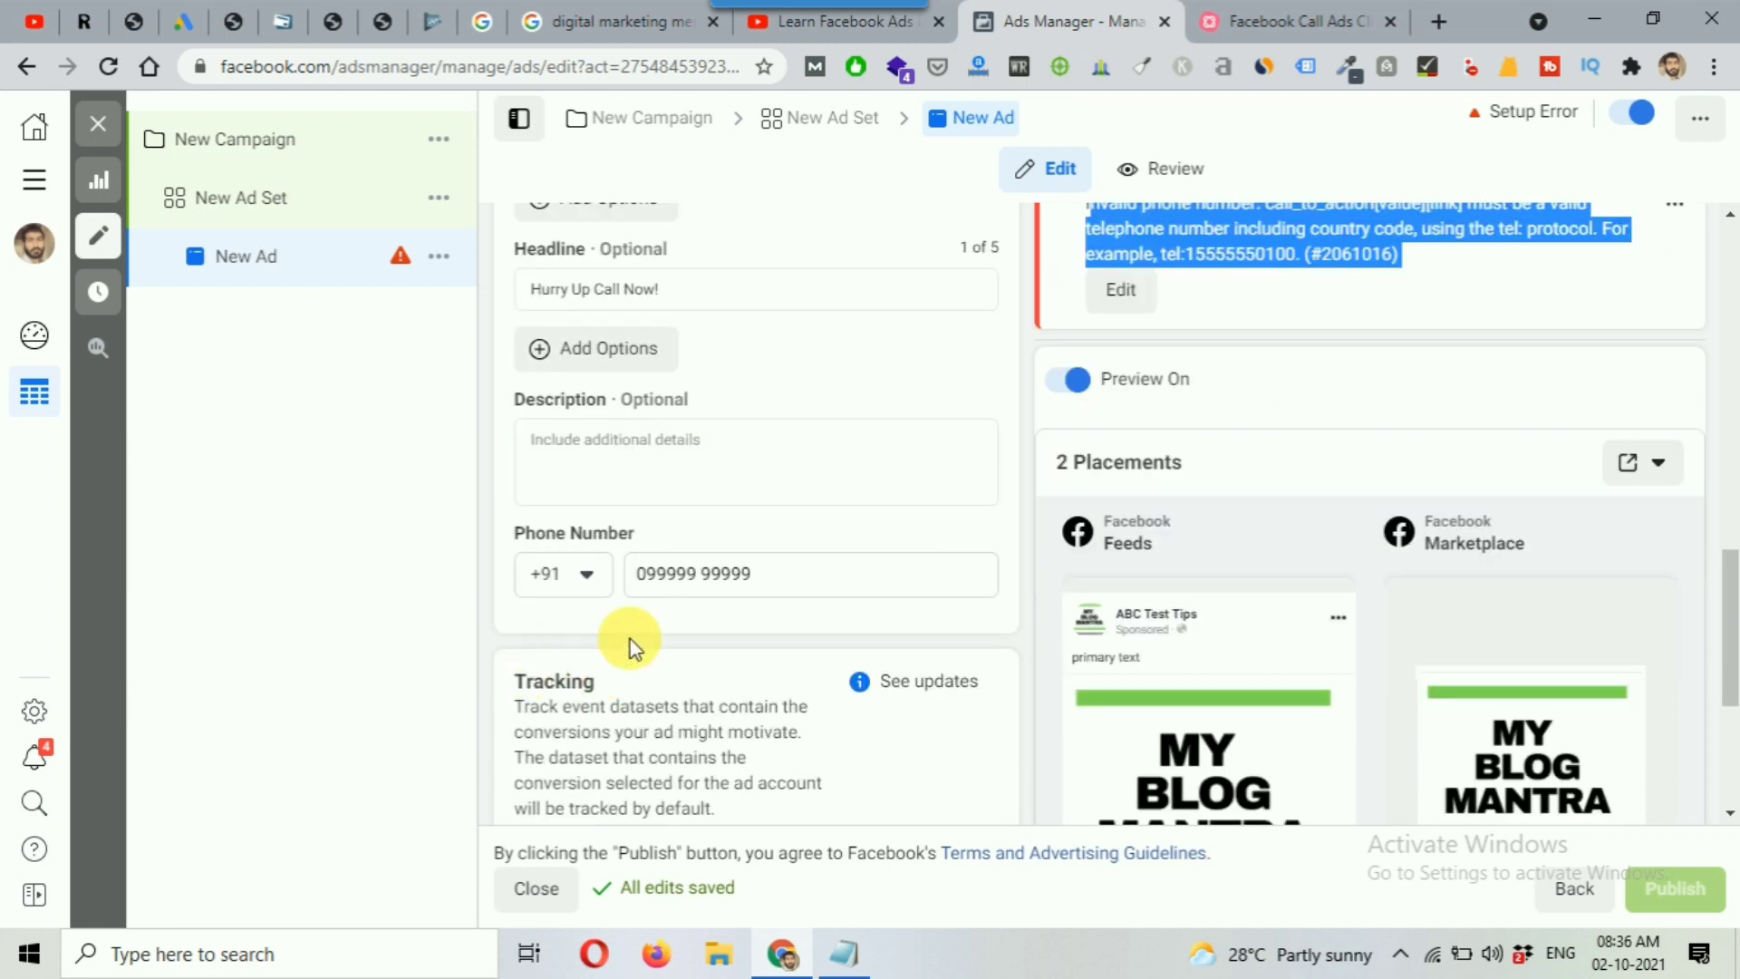
pyautogui.scroll(1, 665, 625)
pyautogui.scroll(3, 725, 627)
pyautogui.scroll(-5, 835, 623)
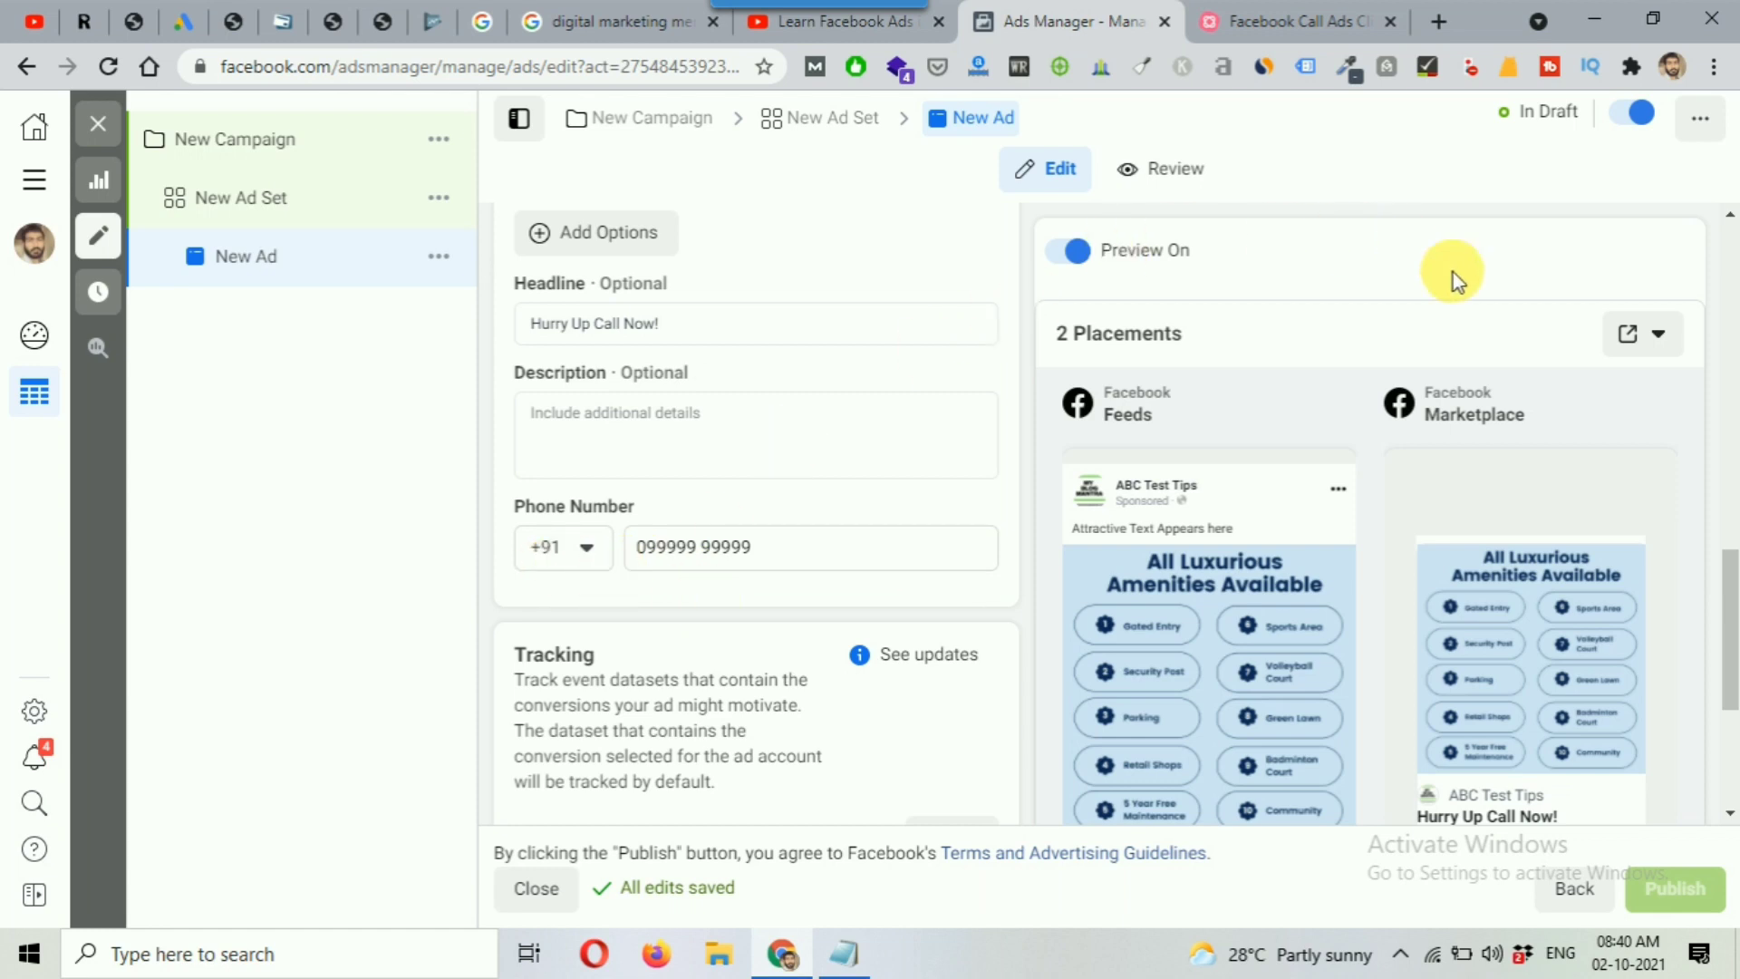
pyautogui.moveTo(1304, 465)
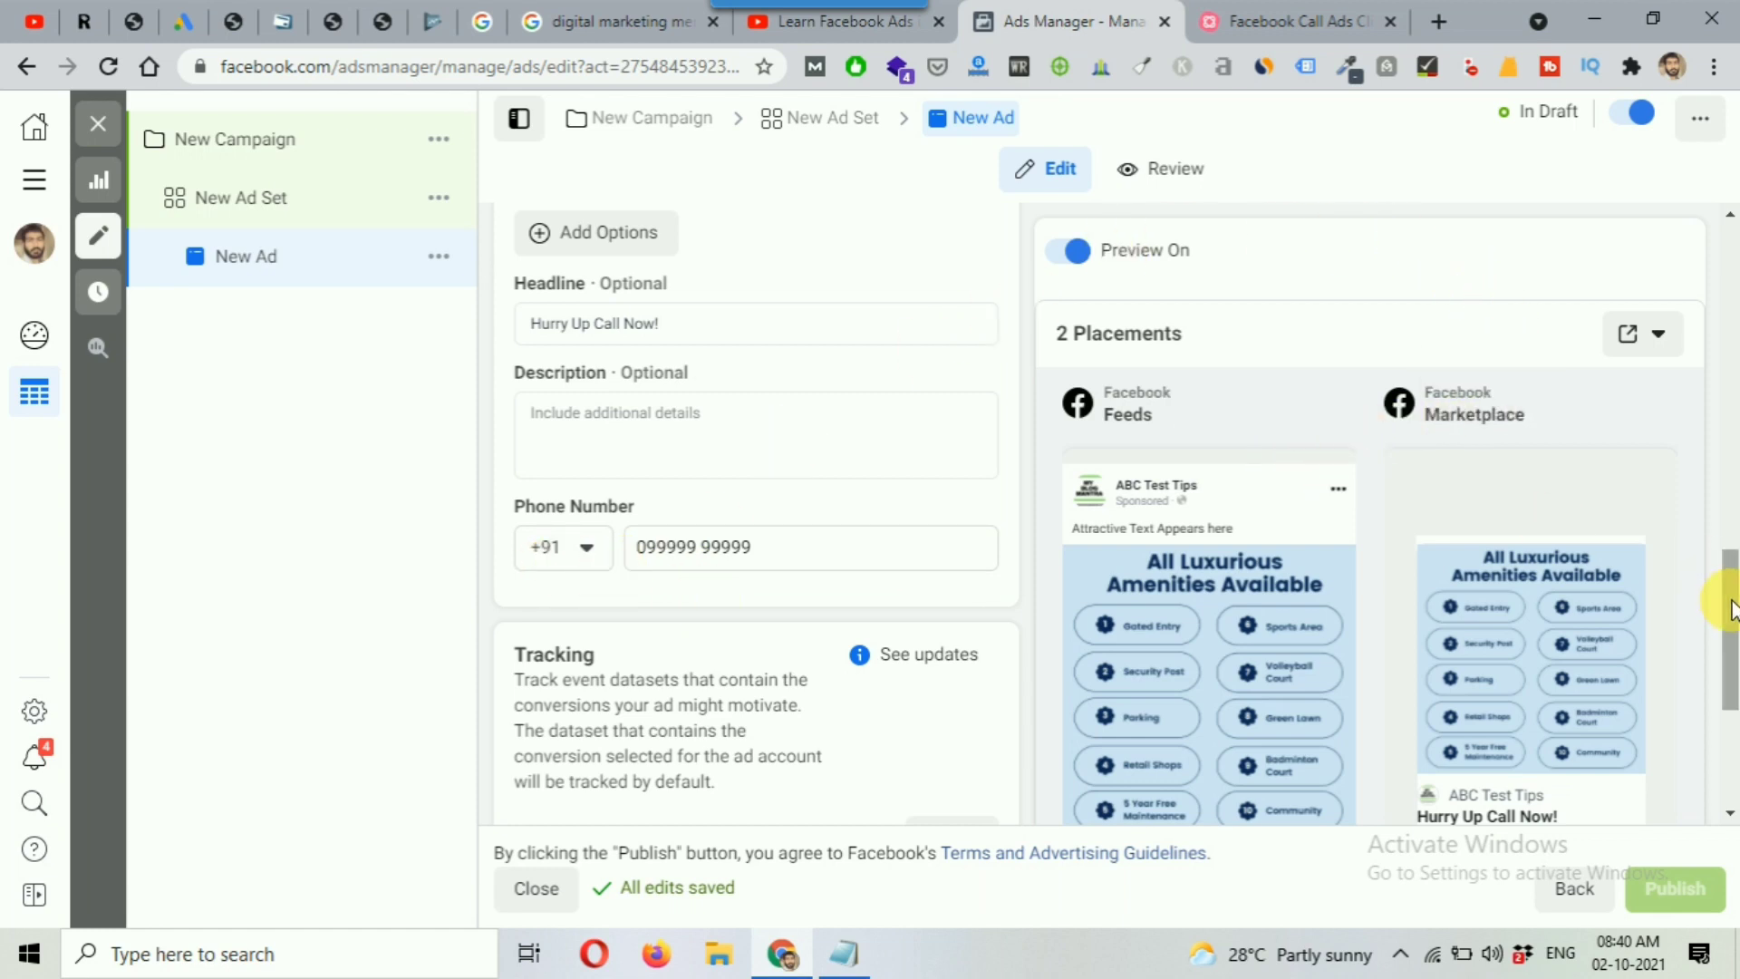
pyautogui.moveTo(1731, 589); pyautogui.dragTo(1715, 743)
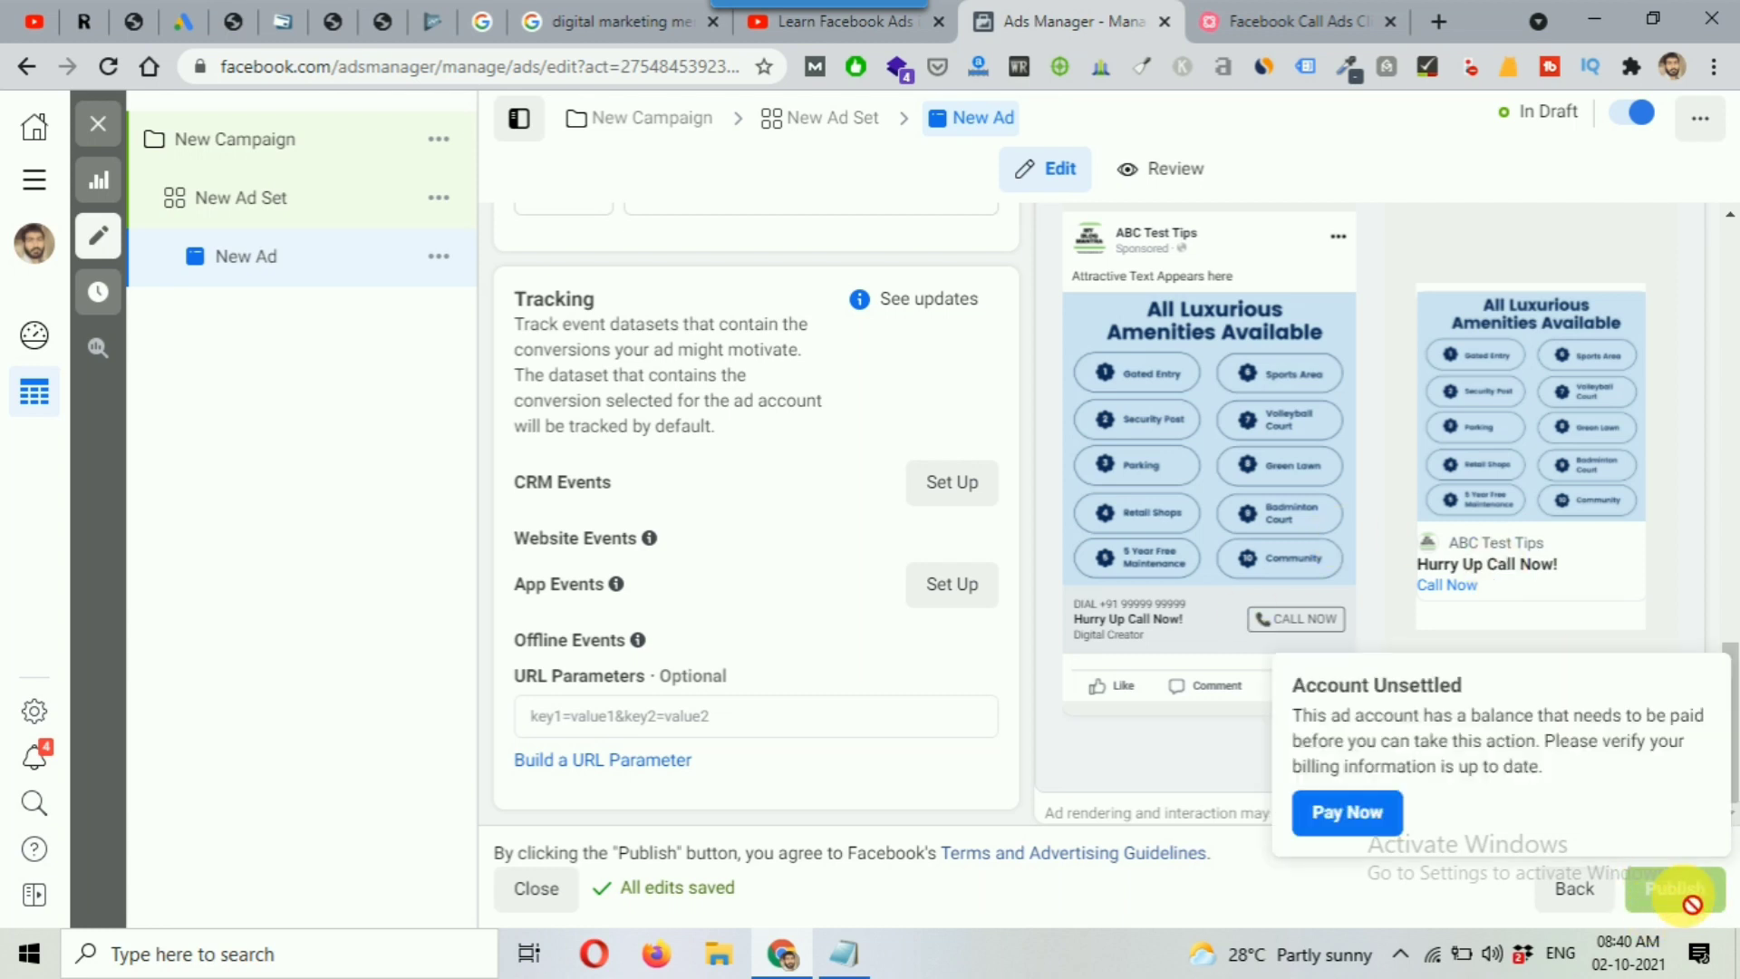
pyautogui.moveTo(1685, 911)
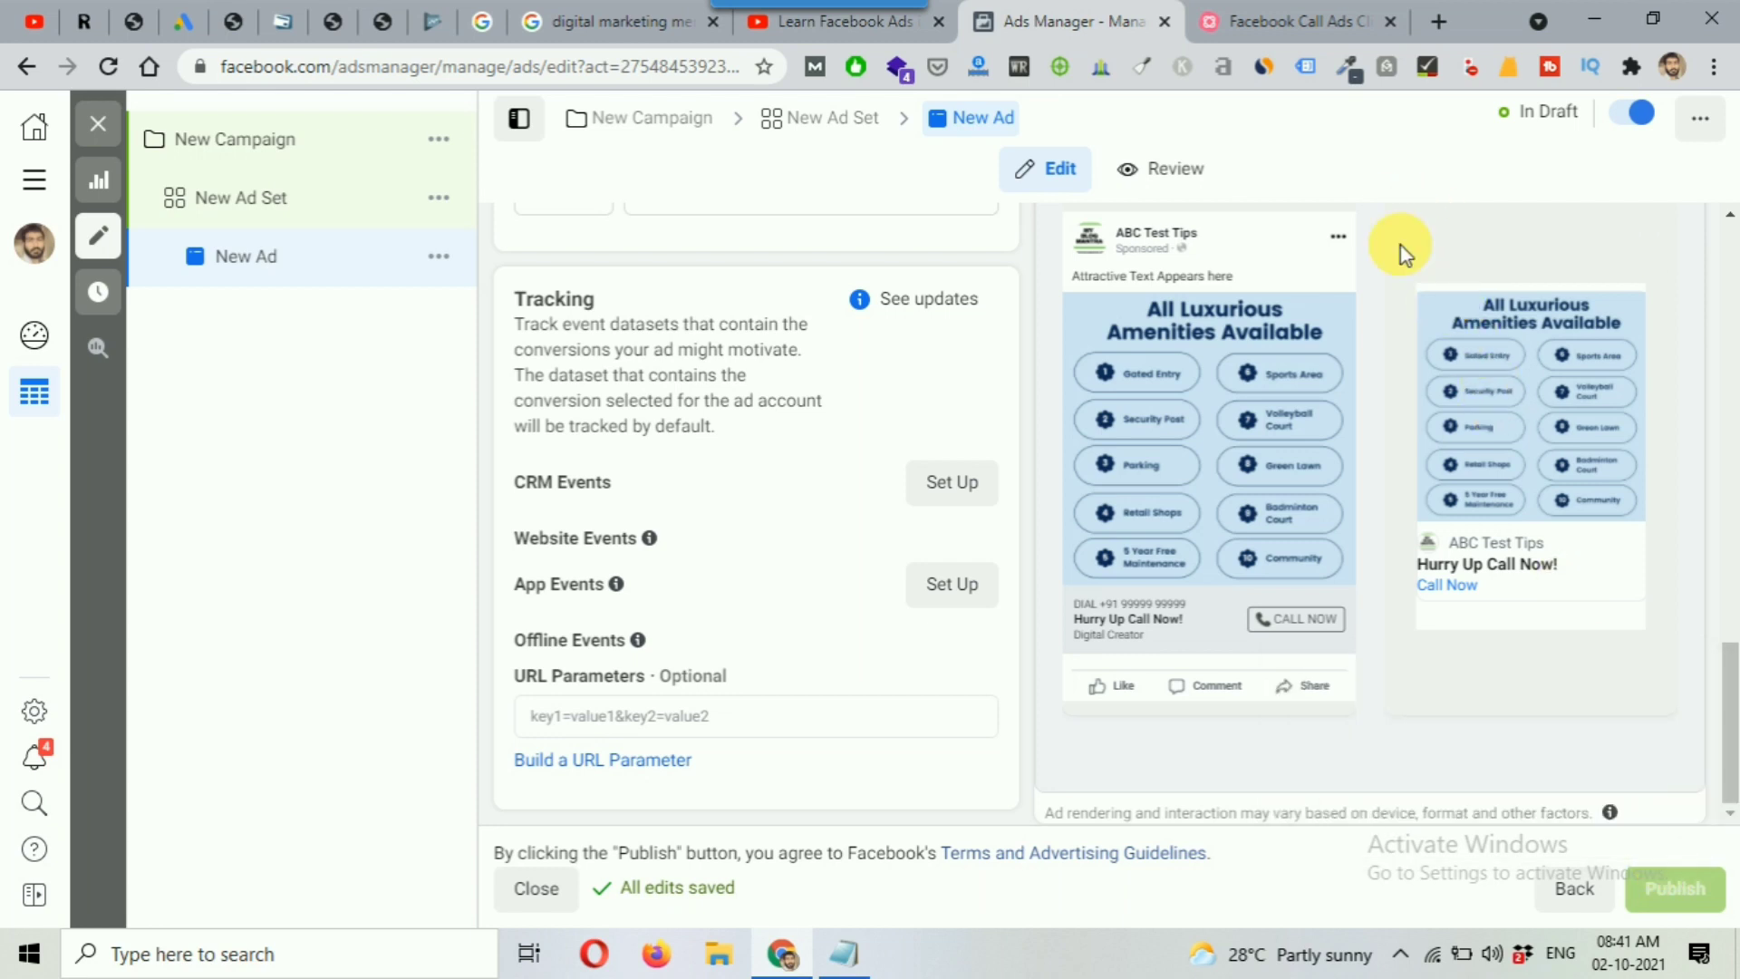
# Switch to the Facebook Call Ads mind map in MindMeister
pyautogui.click(1287, 37)
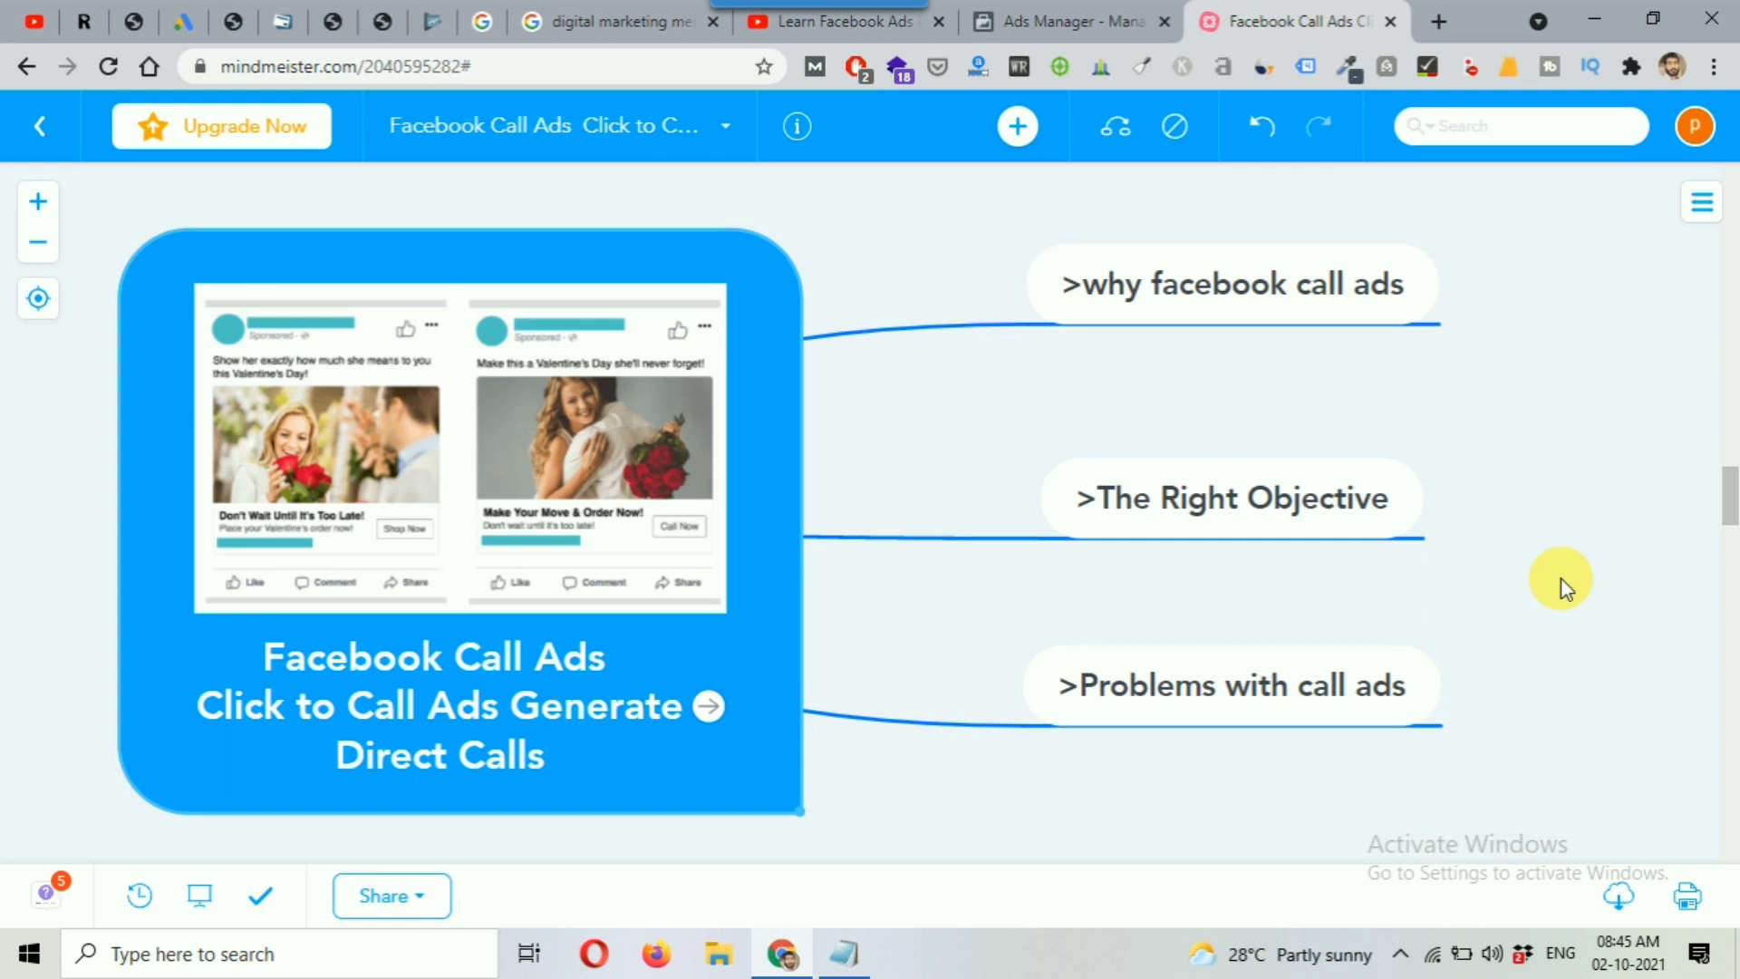